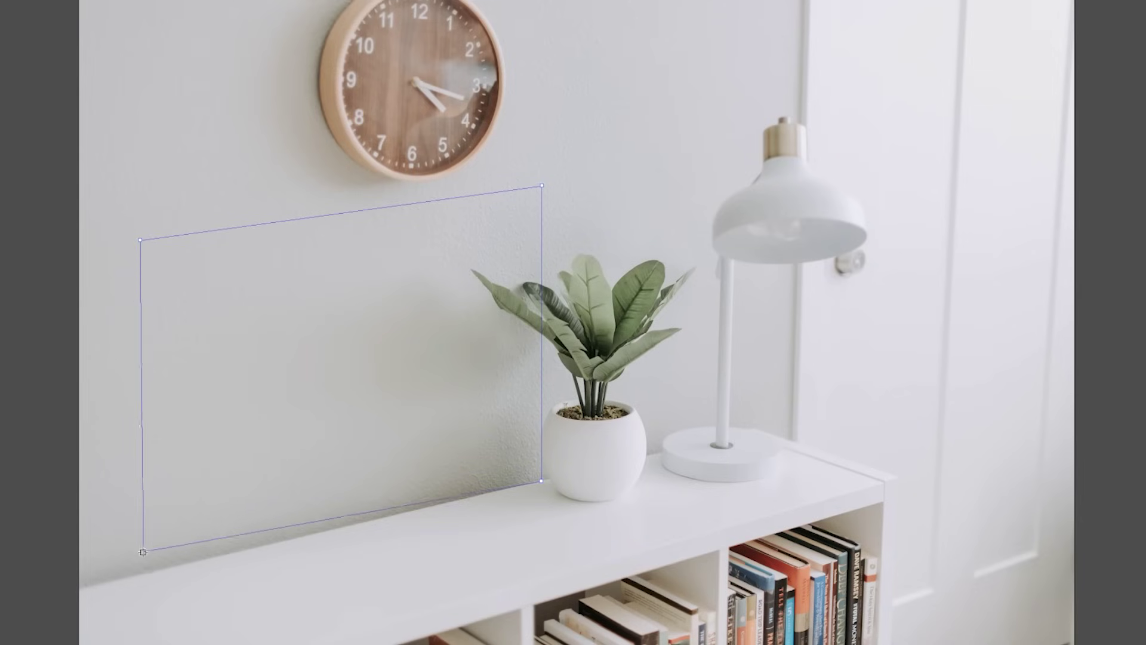
# Step: Paste the framed print into the finished Vanishing Point wall plane and lower drop shadow opacity to 70
pyautogui.click(148, 572)
pyautogui.hotkey('ctrl', 'v')
pyautogui.moveTo(180, 119)
pyautogui.mouseDown()
pyautogui.moveTo(325, 272)
pyautogui.moveTo(360, 405)
pyautogui.mouseUp()
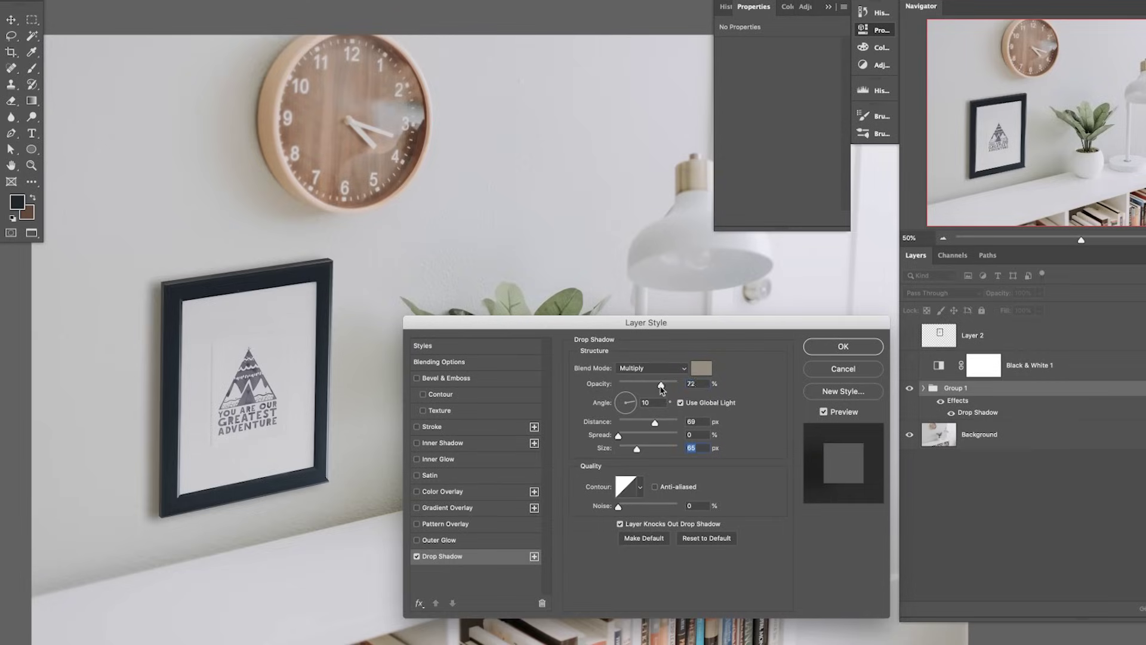
pyautogui.moveTo(660, 386); pyautogui.dragTo(649, 388)
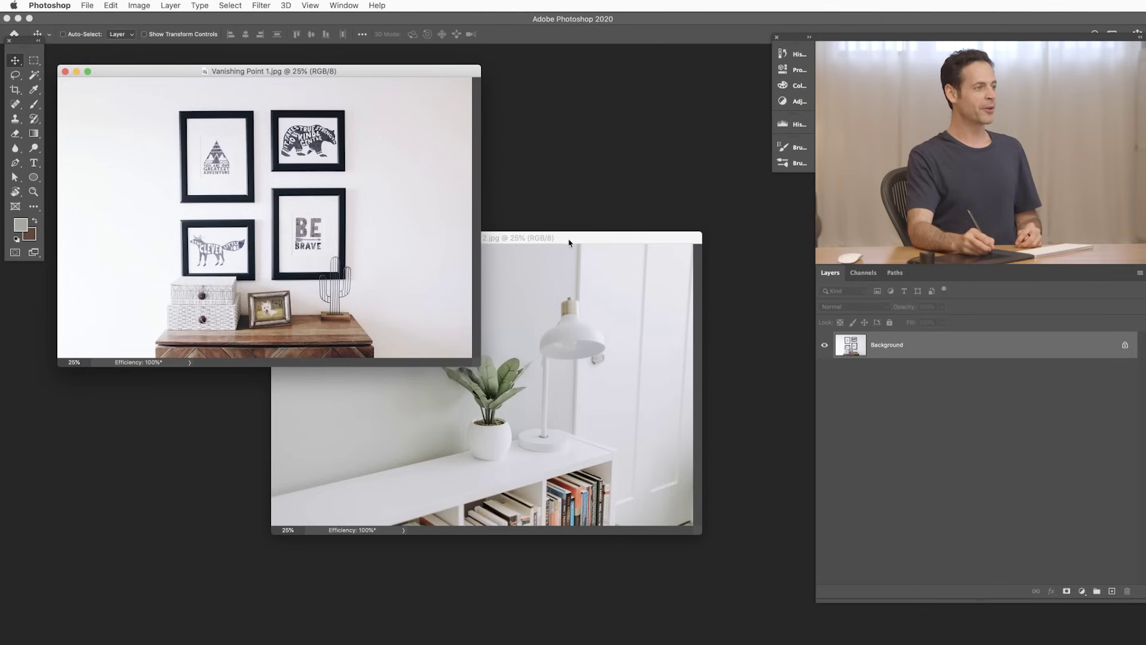
# Step: Move the Vanishing Point 2 window down and right so both photos show side by side
pyautogui.moveTo(569, 243); pyautogui.dragTo(602, 272)
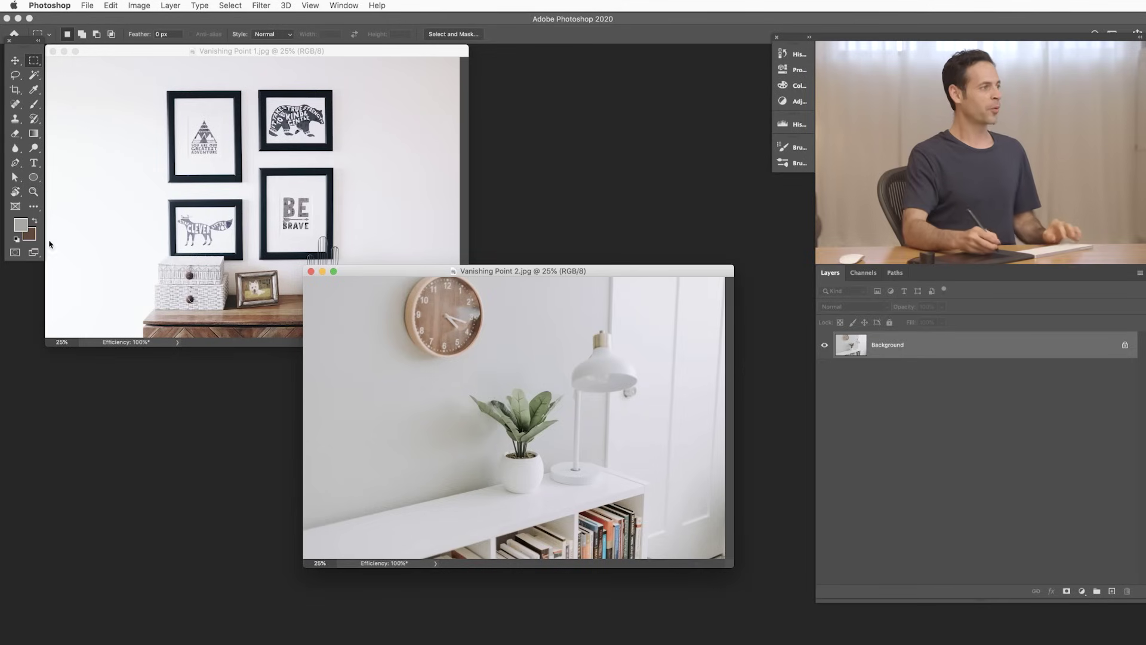
# Step: Marquee the teepee frame in the full-screen gallery photo, copy it to Layer 1, and nudge it left
pyautogui.click(379, 59)
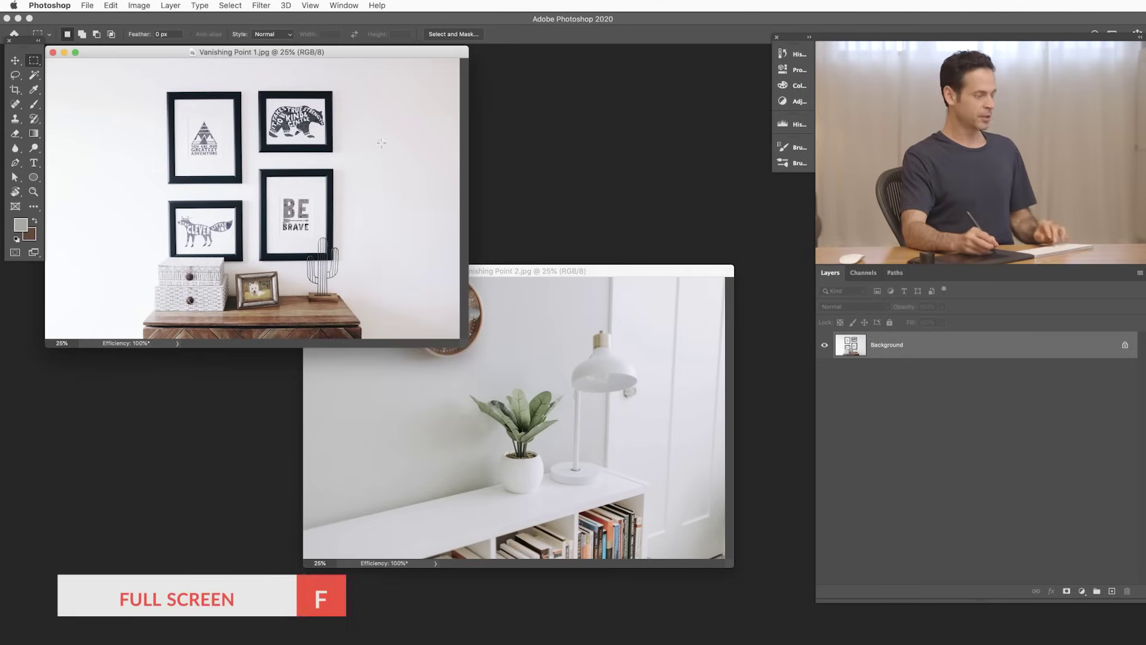
pyautogui.press('f')
pyautogui.moveTo(572, 315)
pyautogui.mouseDown()
pyautogui.moveTo(583, 258)
pyautogui.moveTo(540, 335)
pyautogui.moveTo(527, 397)
pyautogui.mouseUp()
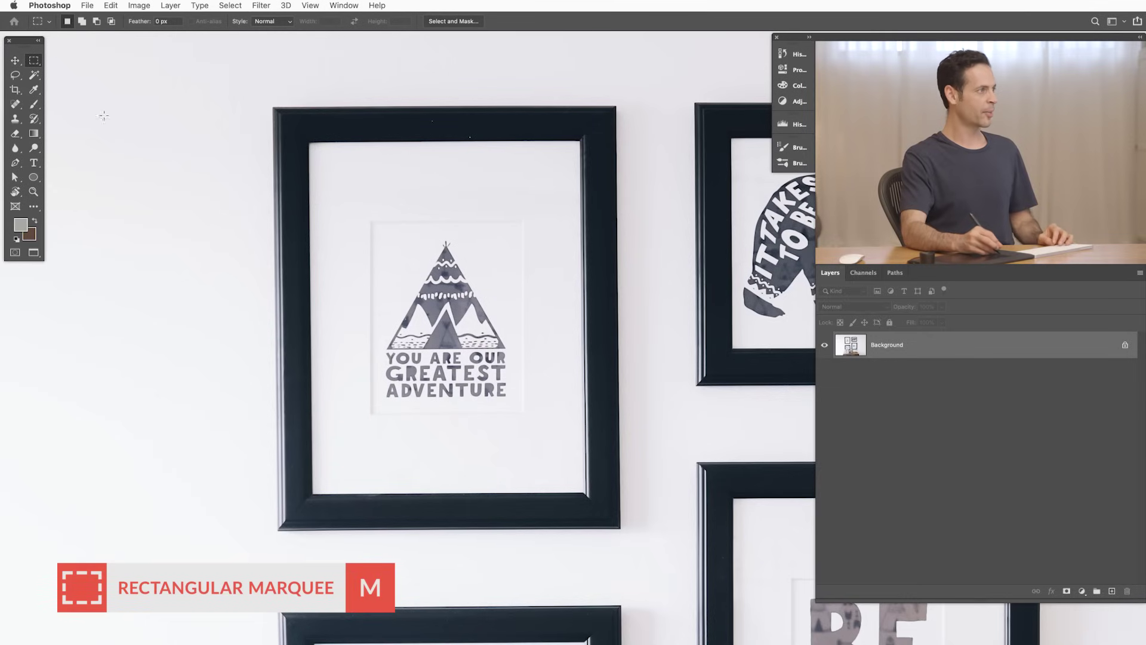
pyautogui.moveTo(250, 86); pyautogui.dragTo(646, 558)
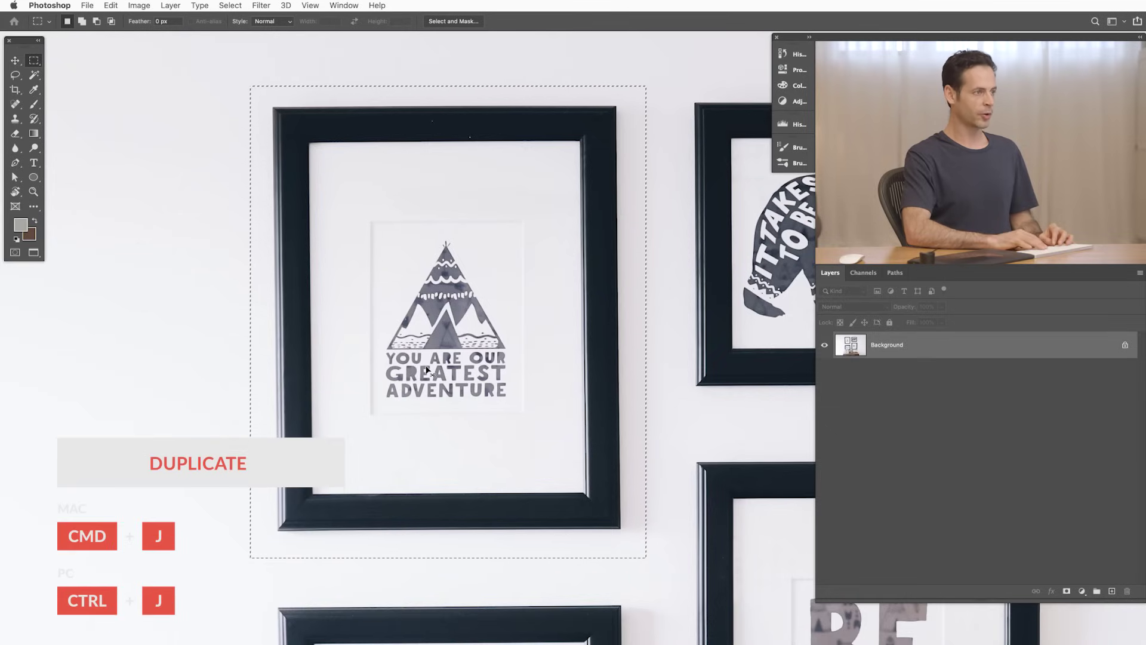
pyautogui.hotkey('ctrl', 'j')
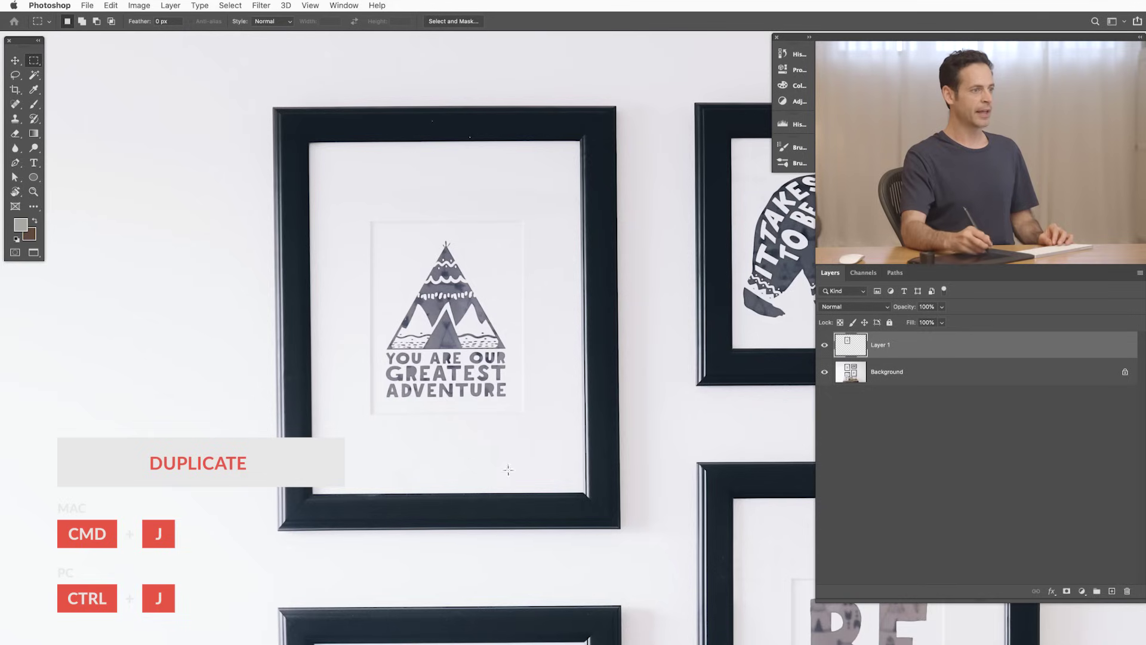
pyautogui.press('v')
pyautogui.moveTo(575, 421)
pyautogui.mouseDown()
pyautogui.moveTo(533, 436)
pyautogui.moveTo(535, 421)
pyautogui.mouseUp()
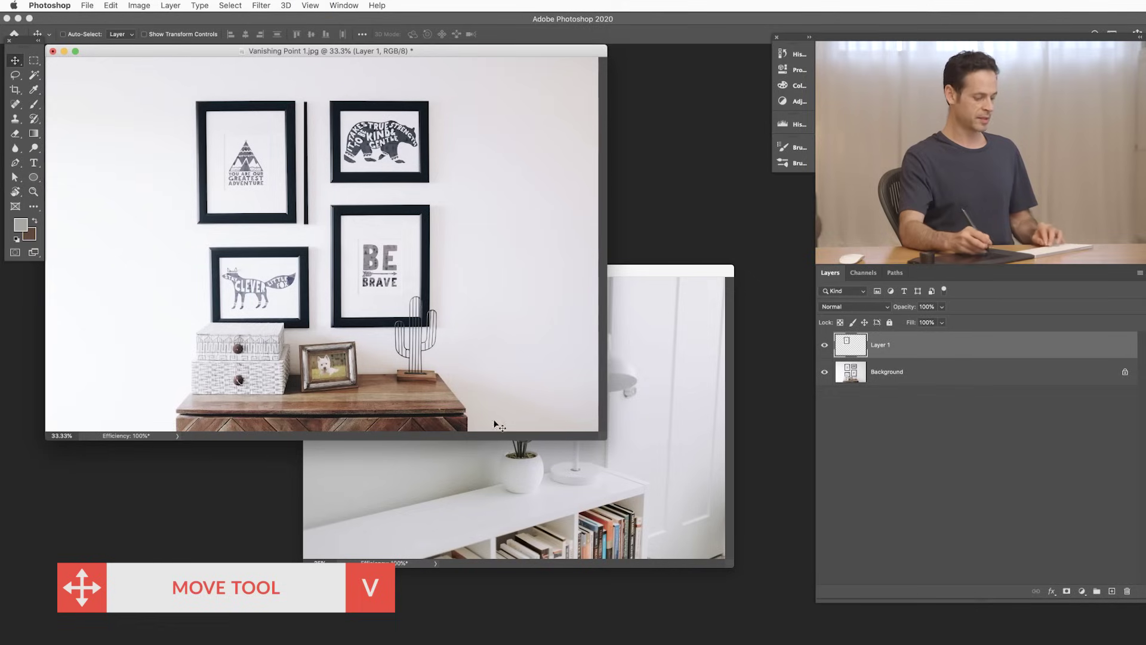
# Step: Drag the teepee print into the shelf-room photo left of the plant and add an empty layer above
pyautogui.moveTo(260, 169); pyautogui.dragTo(648, 485)
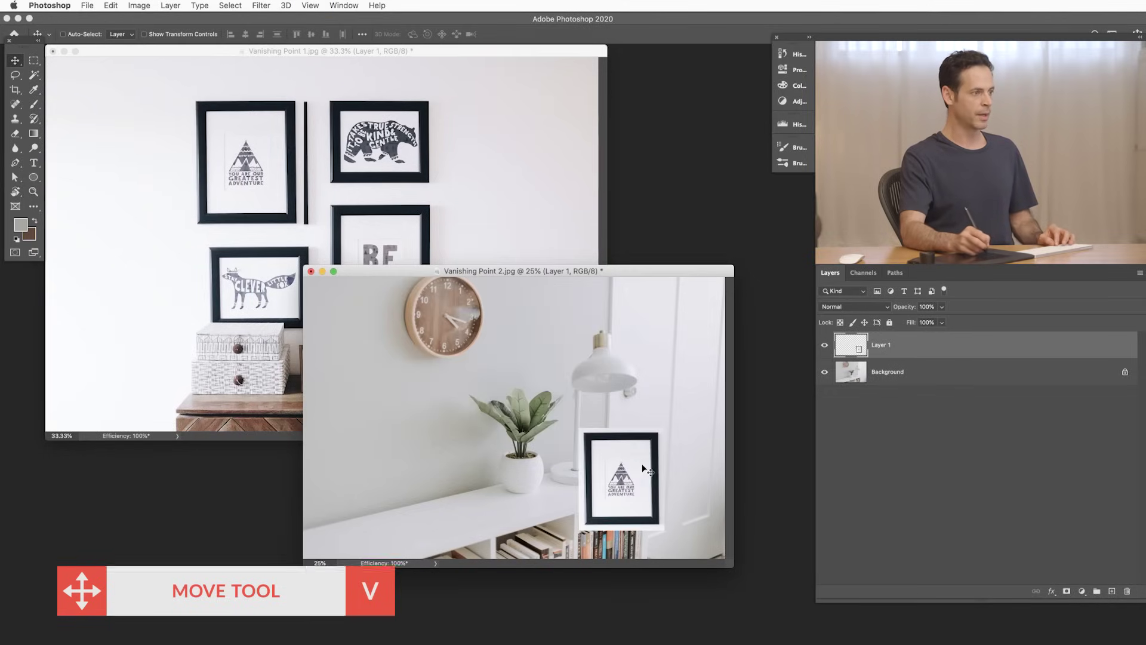
pyautogui.moveTo(647, 485); pyautogui.dragTo(421, 439)
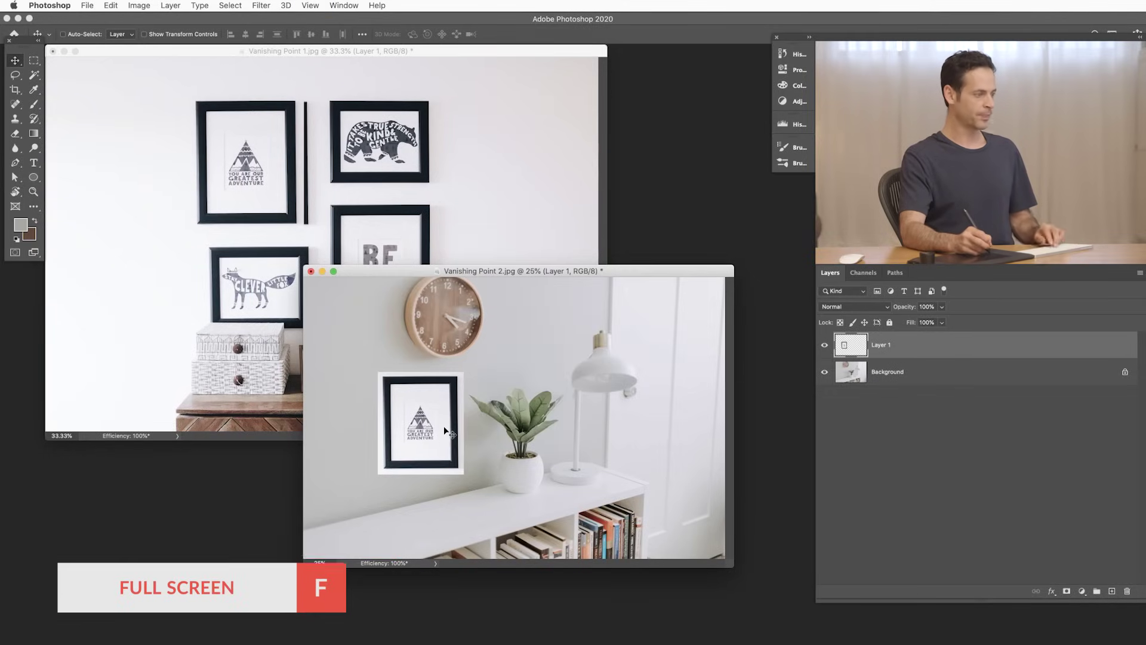
pyautogui.press('f')
pyautogui.scroll(3, 579, 339)
pyautogui.scroll(2, 579, 339)
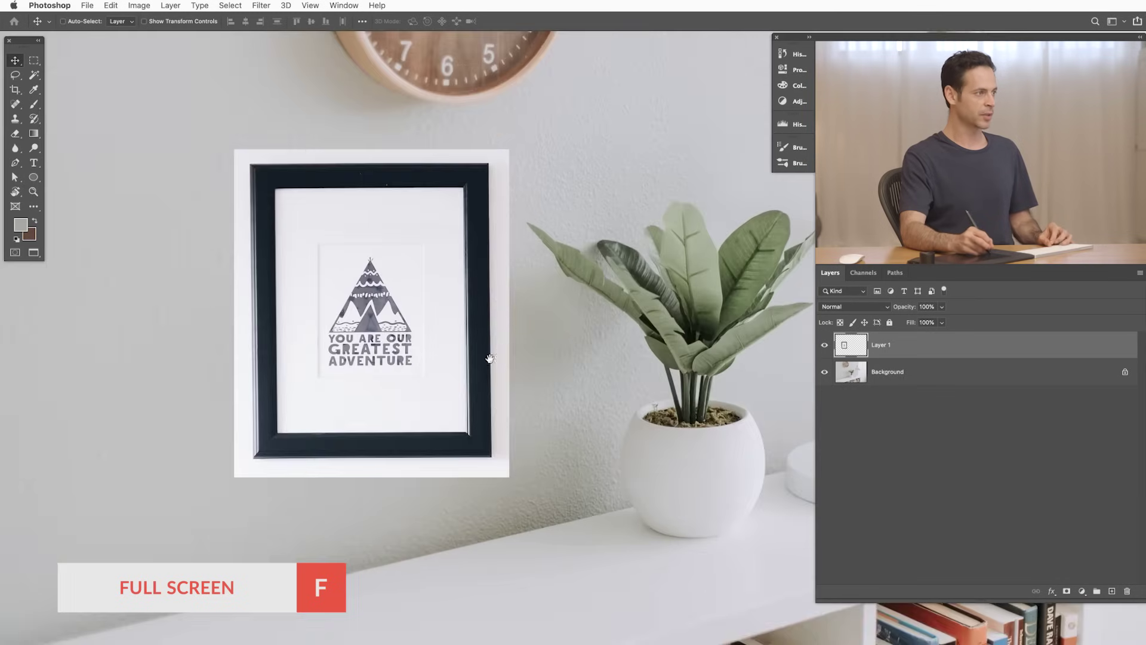
pyautogui.scroll(2, 537, 359)
pyautogui.scroll(-1, 511, 379)
pyautogui.scroll(-2, 512, 379)
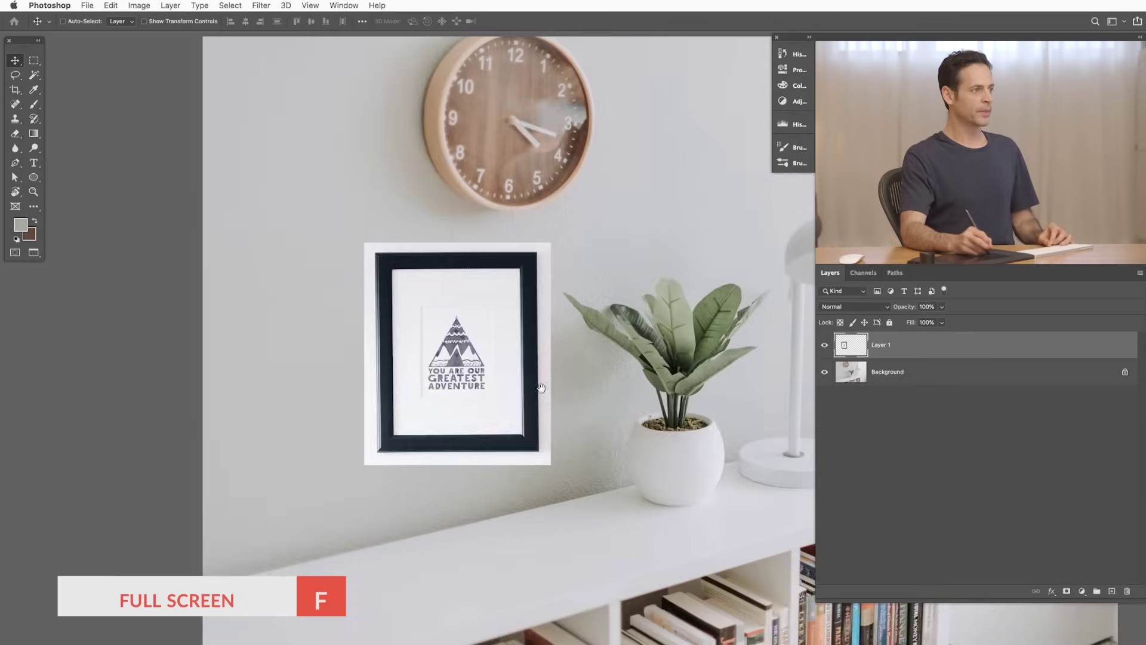
pyautogui.hscroll(2, 477, 394)
pyautogui.scroll(-1, 456, 402)
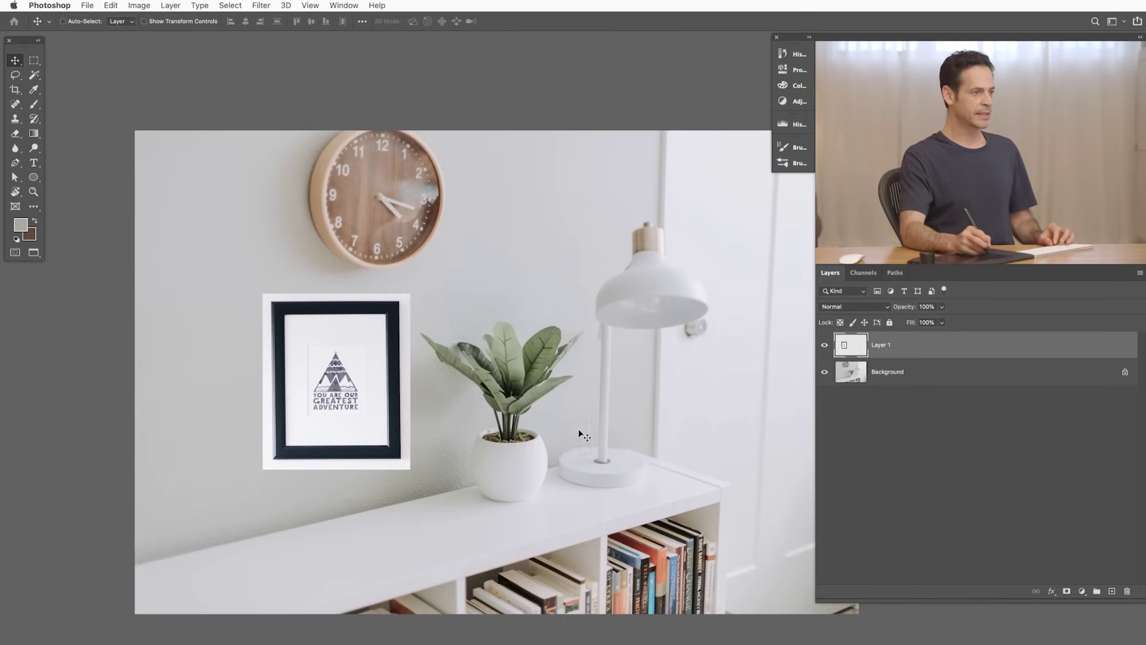
pyautogui.hotkey('ctrl', 'shift', 'alt', 'n')
# Step: With a brush of about 243, paint red arrows toward the frame edges, undoing one stroke
pyautogui.press('b')
pyautogui.moveTo(496, 339); pyautogui.dragTo(497, 480)
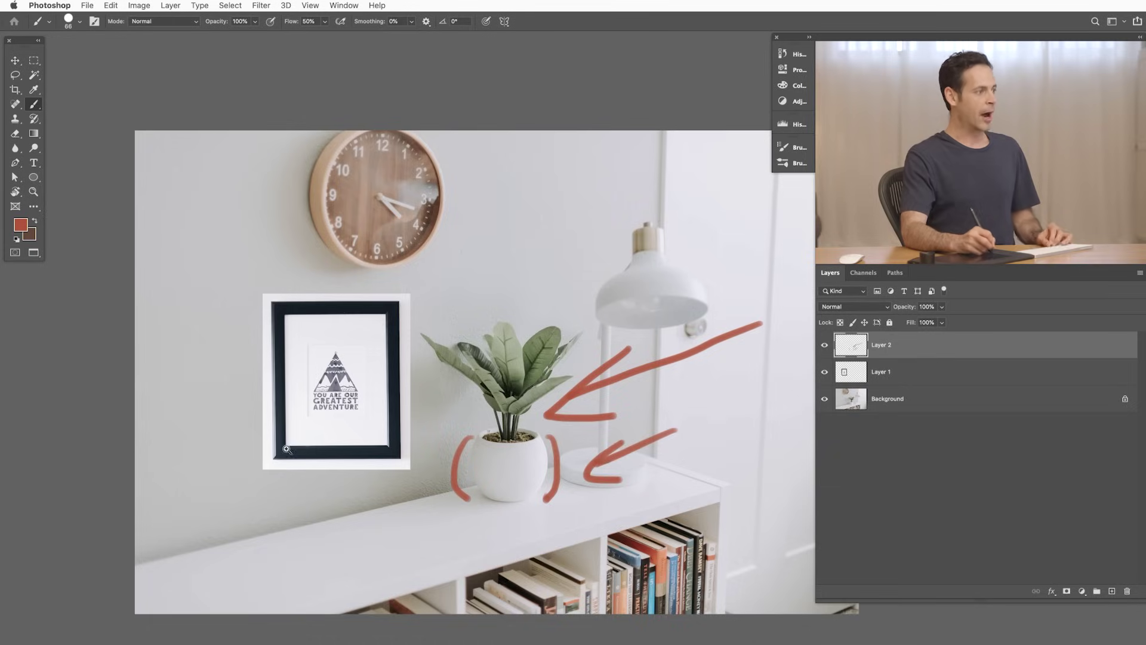
pyautogui.moveTo(280, 449); pyautogui.dragTo(322, 438)
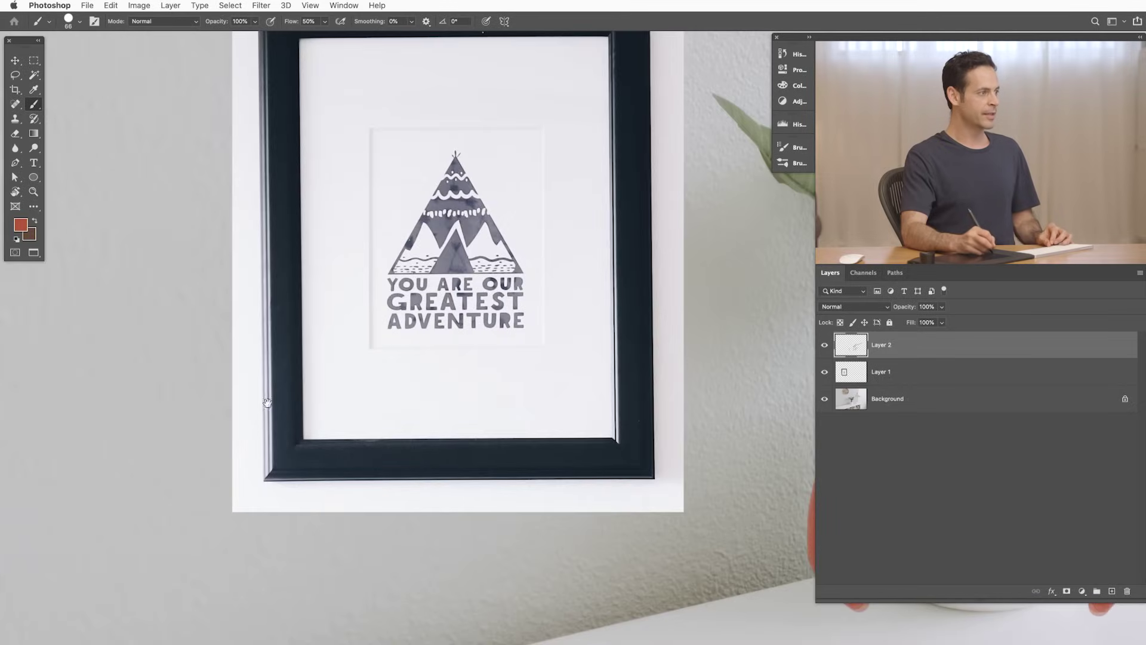
pyautogui.moveTo(273, 396); pyautogui.dragTo(317, 423)
pyautogui.moveTo(114, 410); pyautogui.dragTo(218, 416)
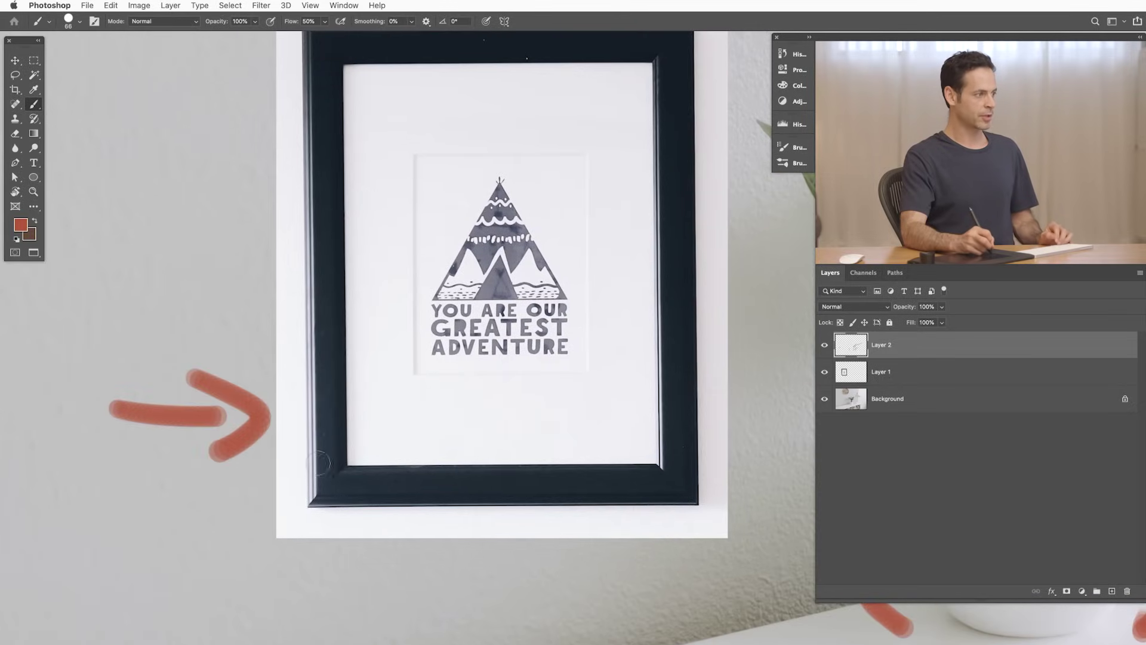
pyautogui.moveTo(293, 491); pyautogui.dragTo(294, 541)
pyautogui.press('super+z')
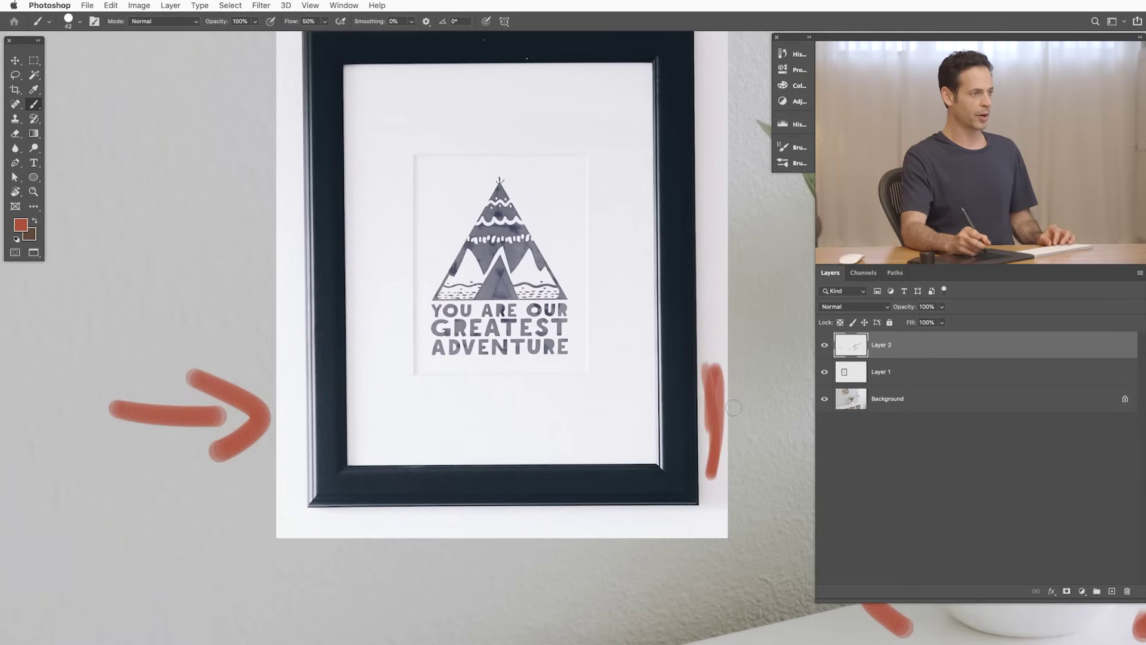
pyautogui.scroll(-3, 720, 425)
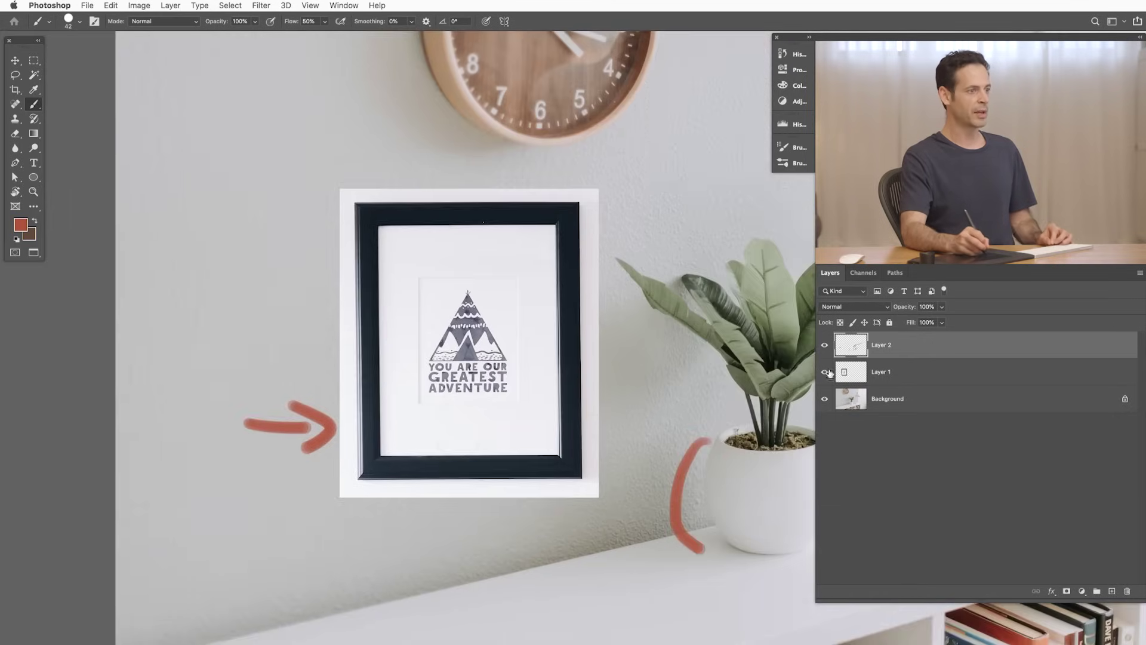
# Step: Toggle Layer 1's visibility to compare, then flip the framed print horizontally with Free Transform
pyautogui.click(825, 372)
pyautogui.click(825, 372)
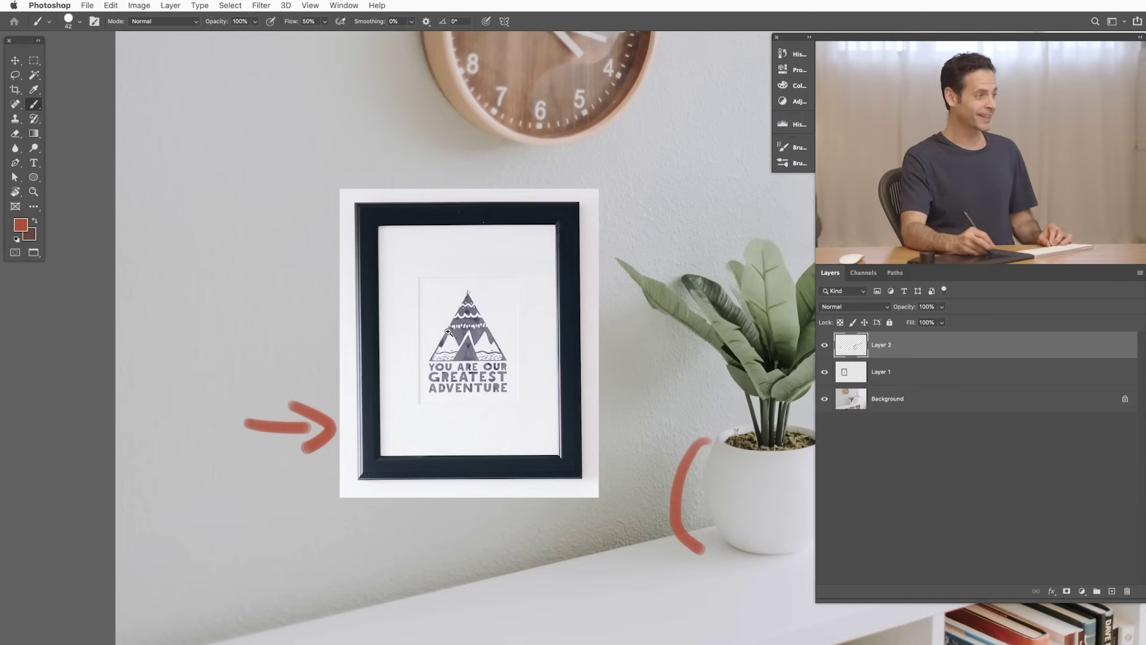
pyautogui.moveTo(449, 332); pyautogui.dragTo(496, 312)
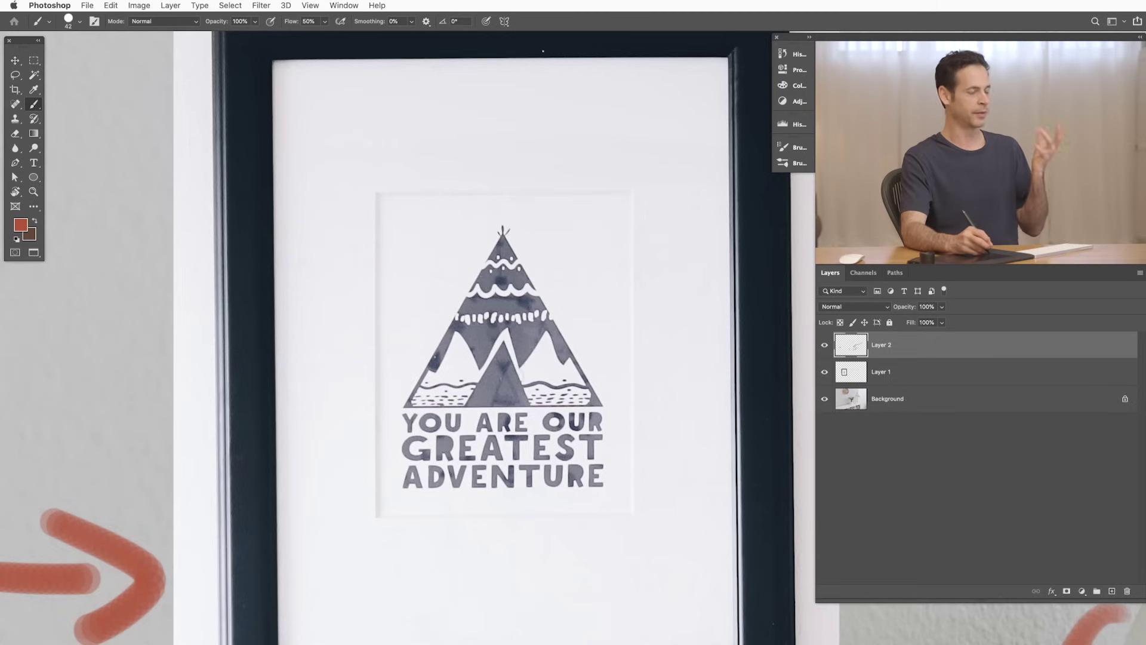
pyautogui.click(916, 373)
pyautogui.hotkey('ctrl', 't')
pyautogui.rightClick(550, 363)
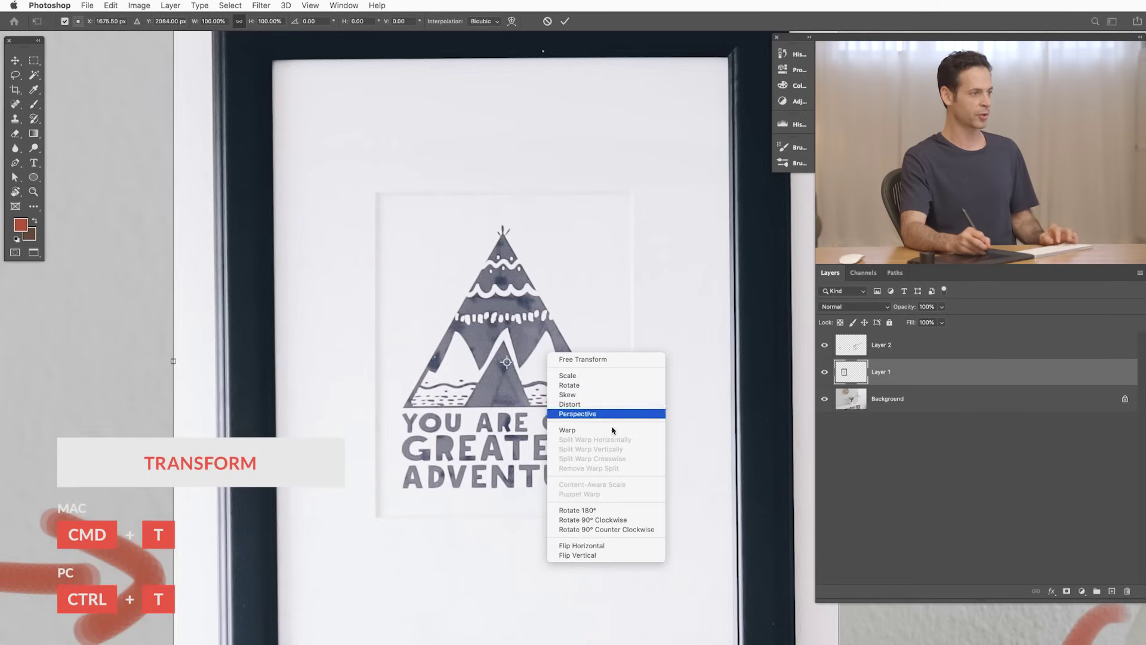
pyautogui.click(604, 543)
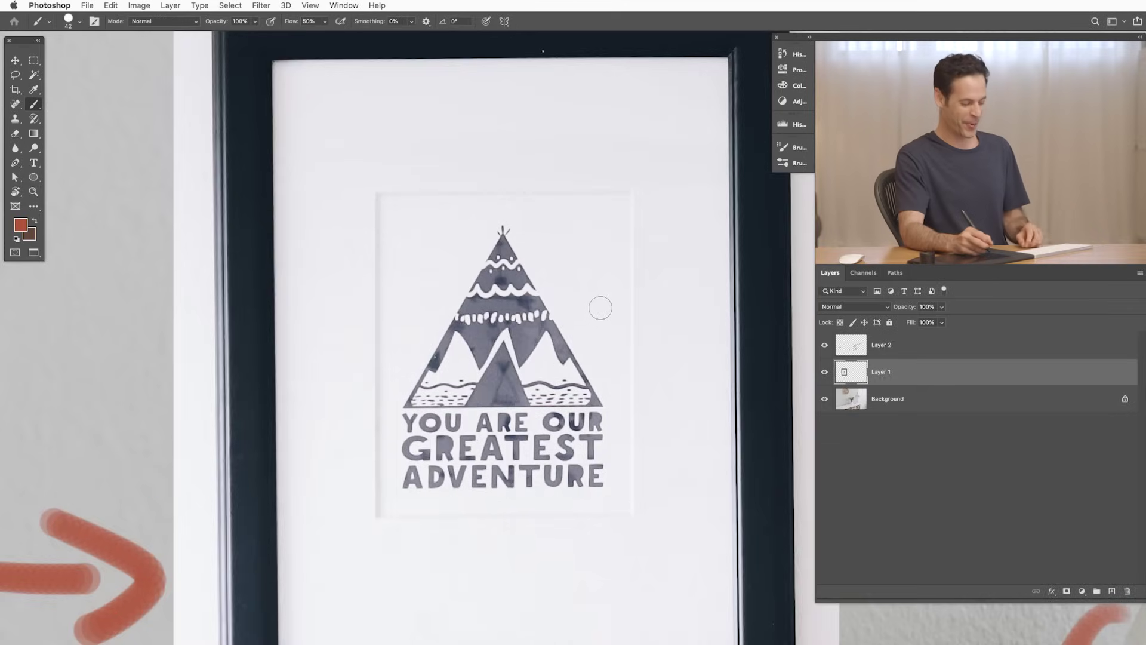
pyautogui.press('m')
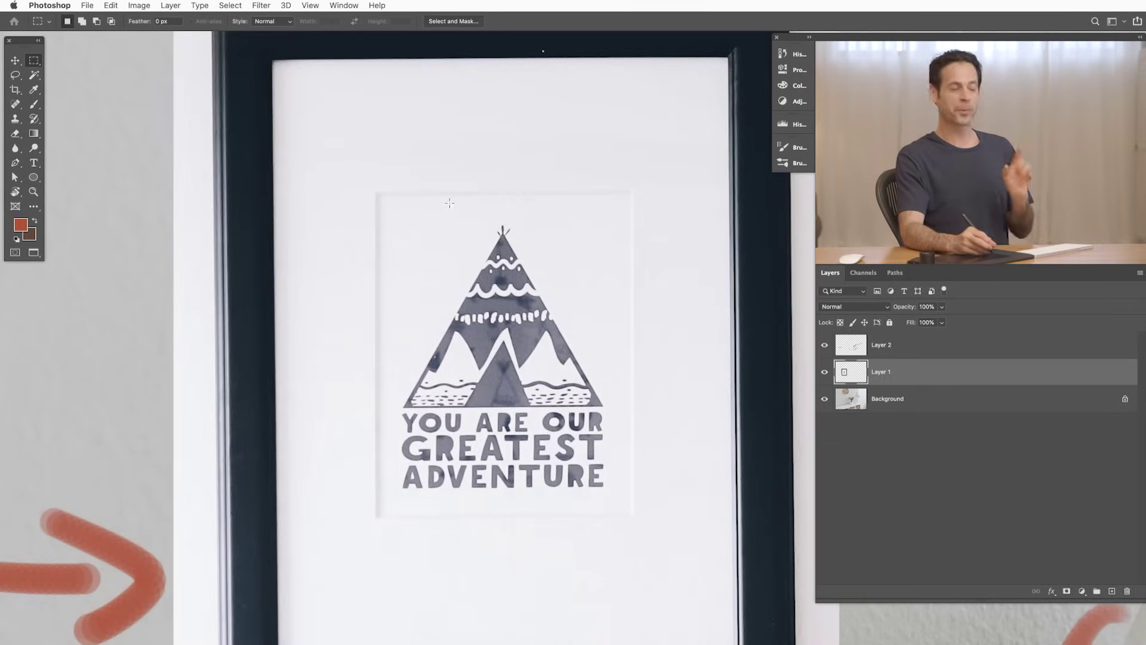
# Step: Delete the red annotation layer and copy the teepee artwork inside the mat to a new layer, shifted left
pyautogui.click(911, 354)
pyautogui.press('BackSpace')
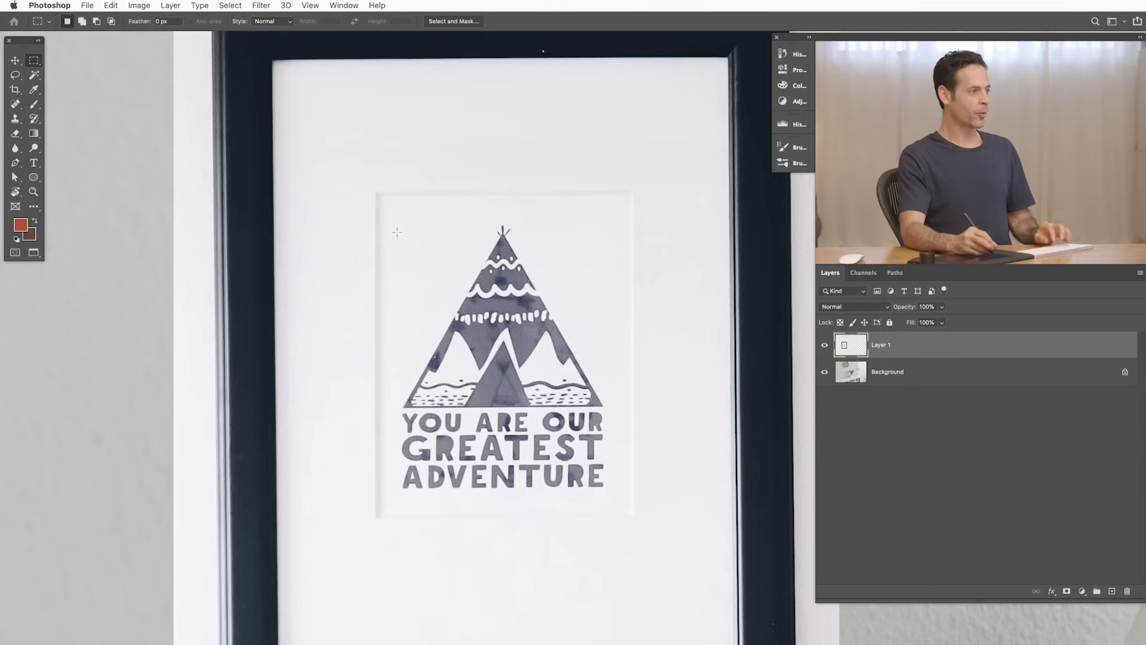
pyautogui.moveTo(364, 189); pyautogui.dragTo(445, 286)
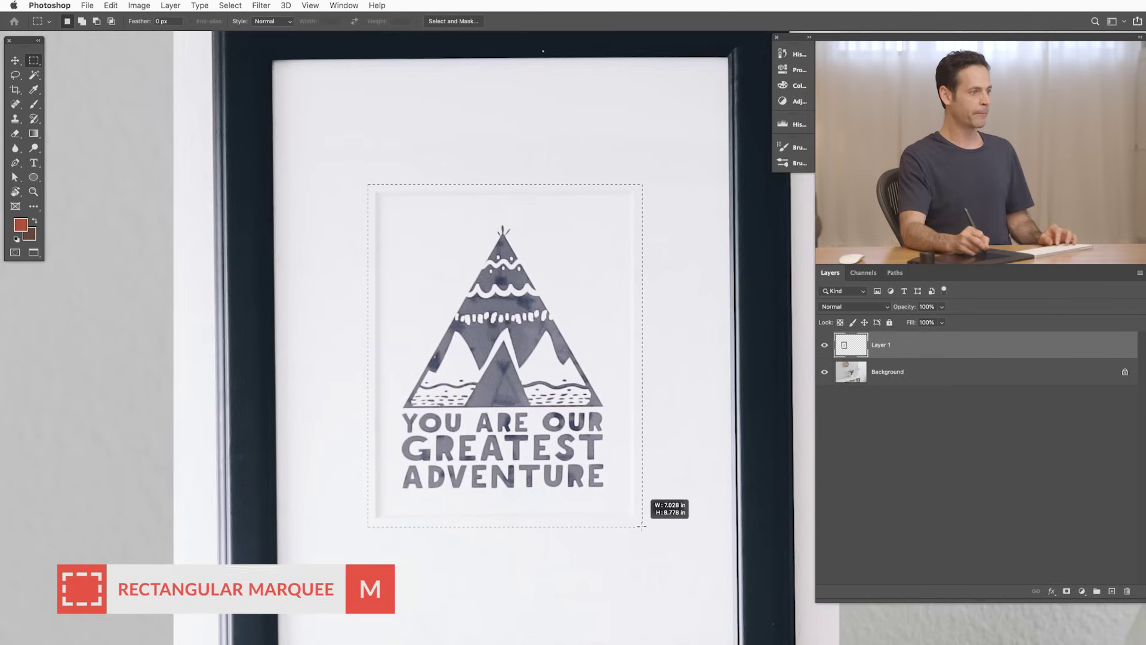
pyautogui.moveTo(642, 527); pyautogui.dragTo(643, 526)
pyautogui.hotkey('ctrl', 'j')
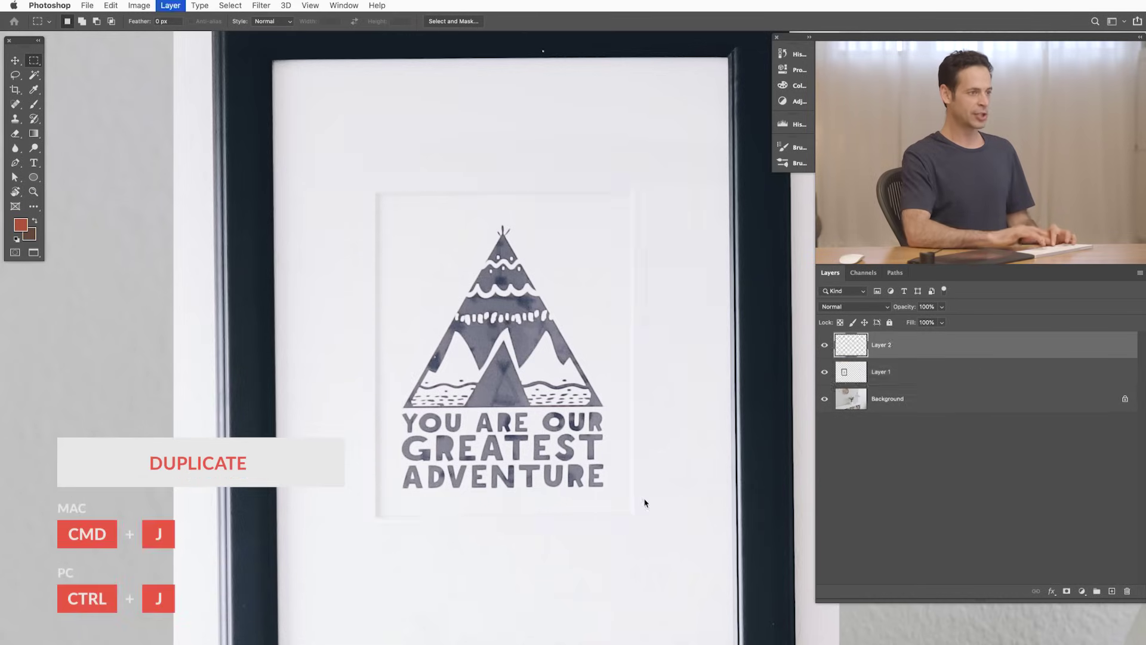
pyautogui.hotkey('ctrl', '0')
pyautogui.press('v')
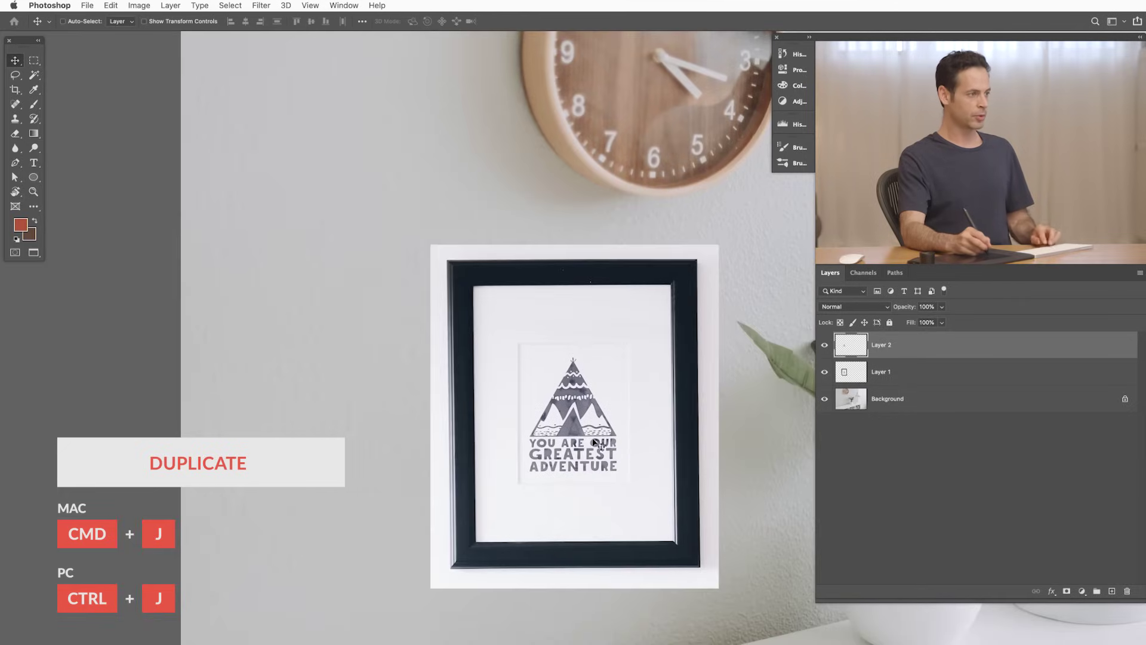
pyautogui.moveTo(648, 421); pyautogui.dragTo(412, 391)
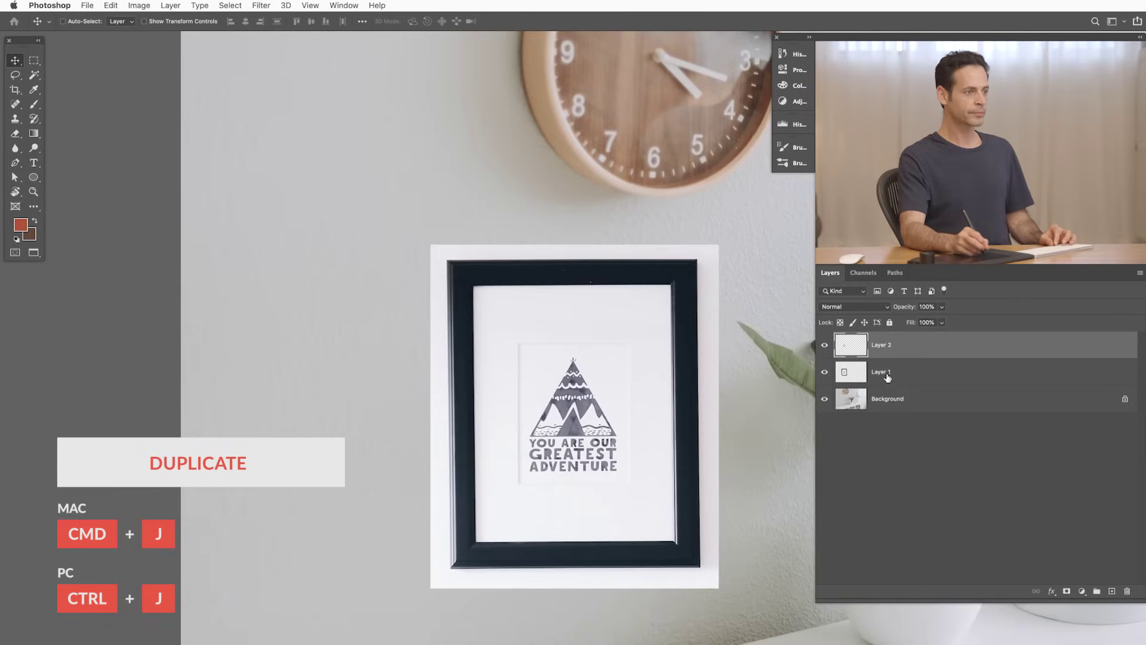
# Step: Flip the framed print layer horizontally and commit the transform
pyautogui.click(888, 377)
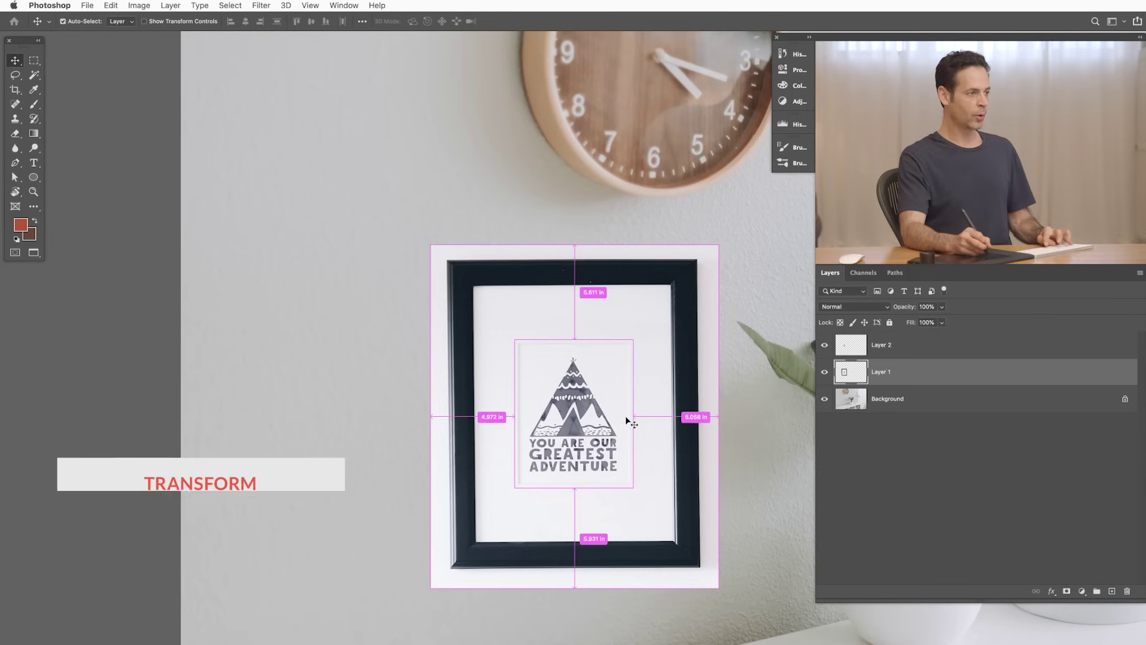
pyautogui.hotkey('ctrl', 't')
pyautogui.rightClick(568, 389)
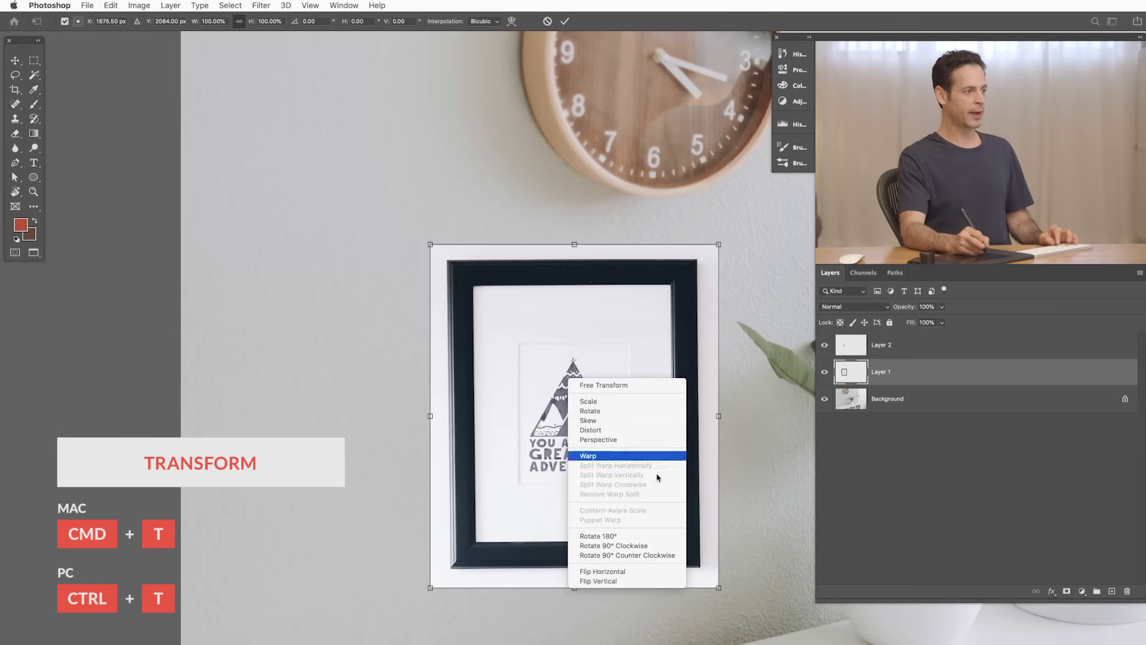
pyautogui.click(629, 572)
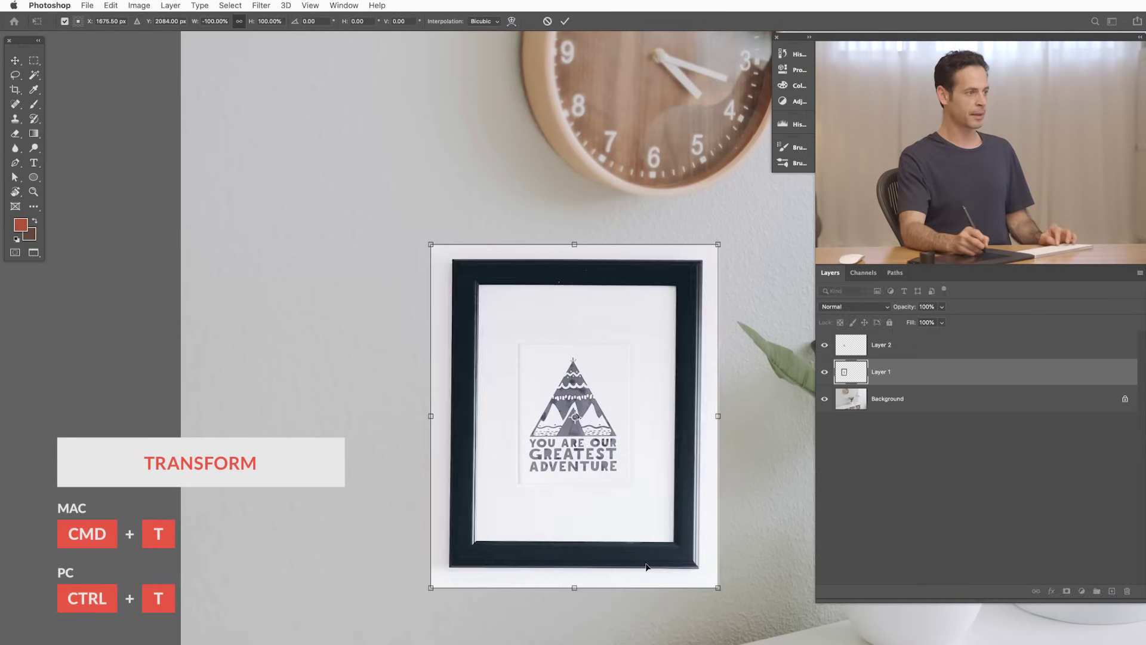
pyautogui.press('Return')
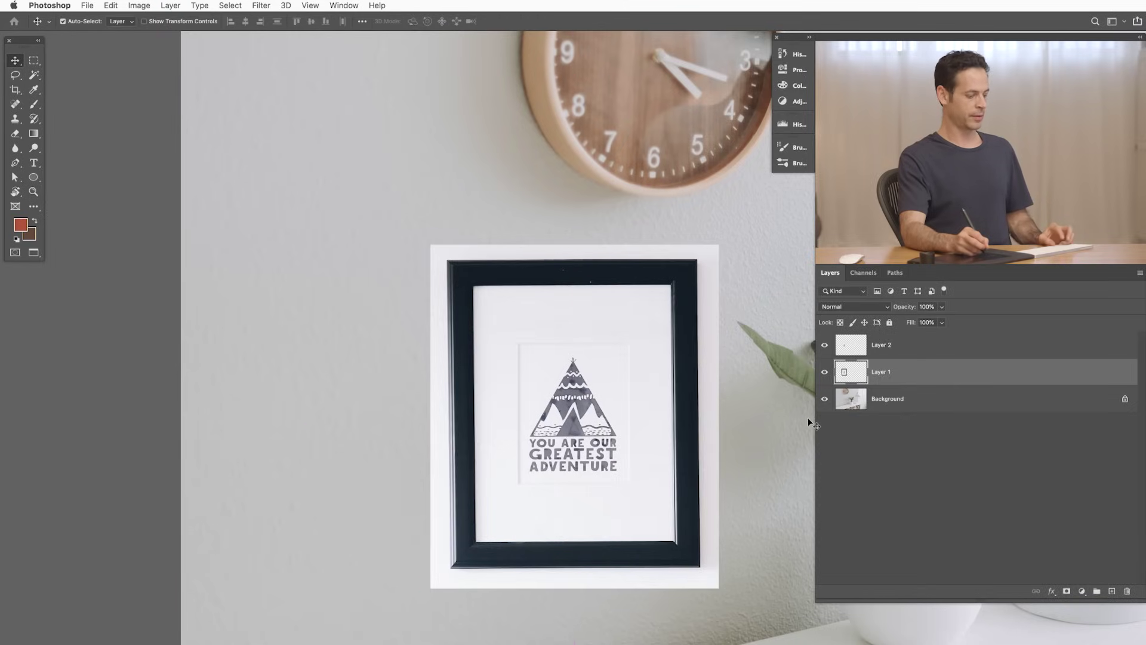
pyautogui.press('super+z')
pyautogui.press('super+shift+z')
pyautogui.press('super+z')
pyautogui.press('super')
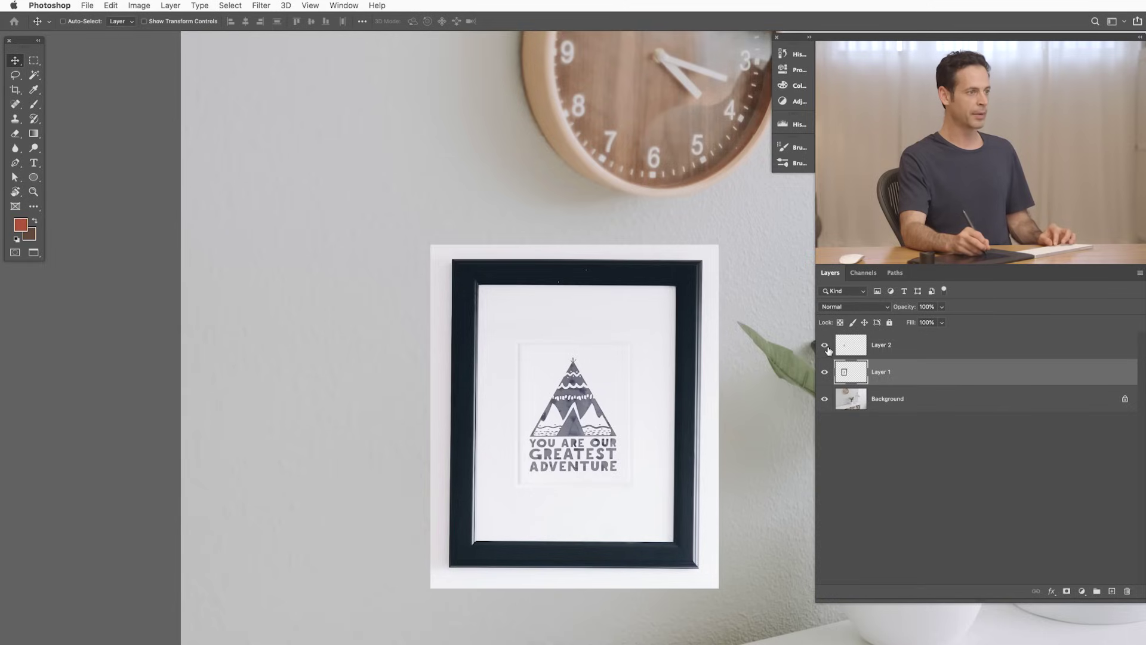
pyautogui.click(826, 347)
pyautogui.click(826, 347)
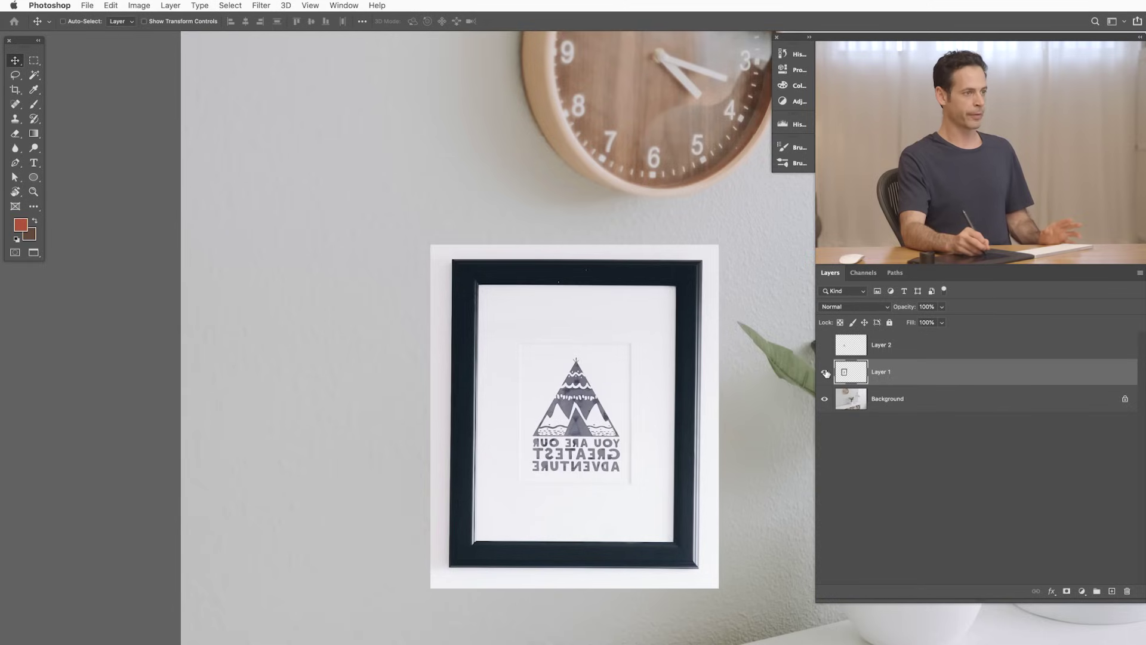
pyautogui.click(824, 372)
pyautogui.click(824, 373)
pyautogui.click(826, 346)
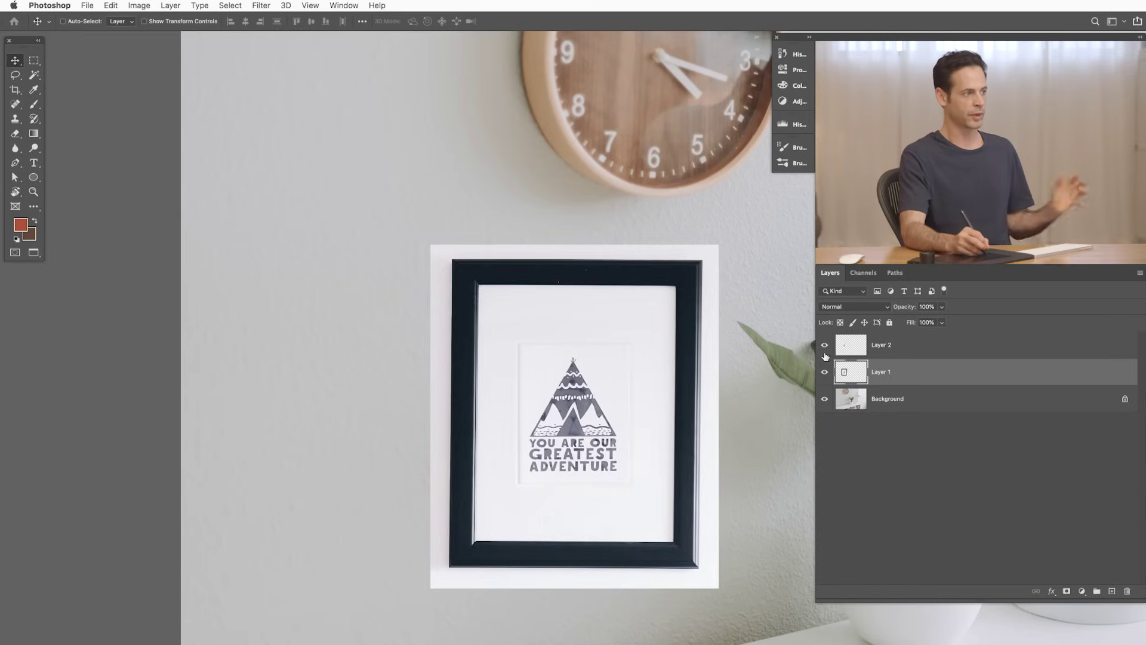
pyautogui.scroll(3, 758, 363)
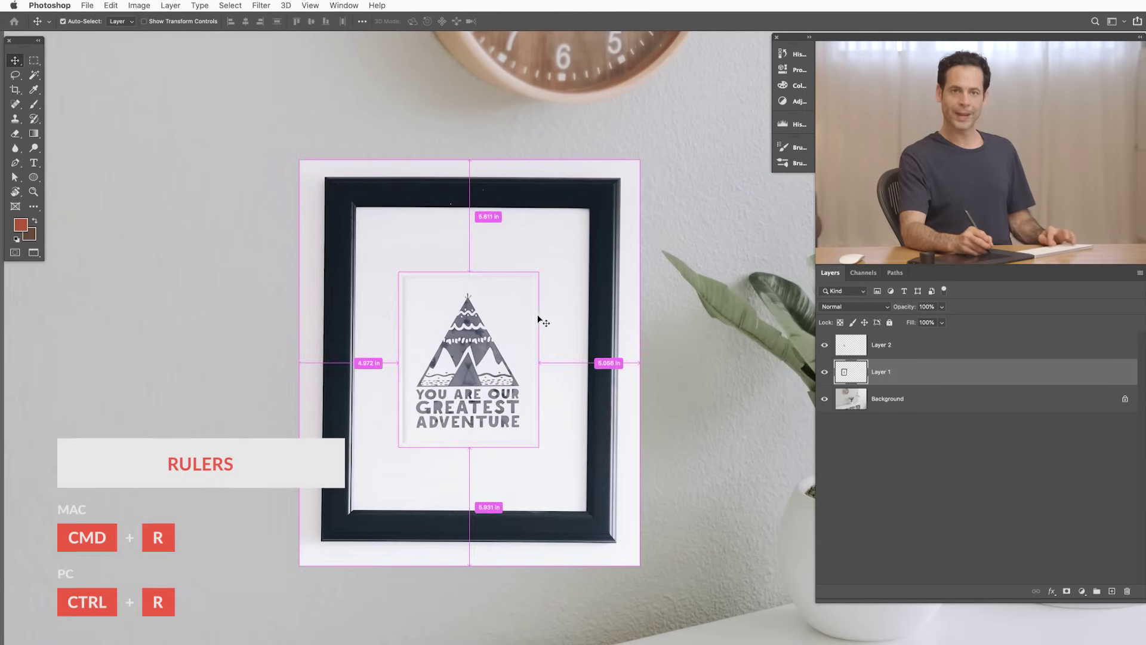
# Step: Show rulers and add guides along the frame's left, right and top edges
pyautogui.press('super+r')
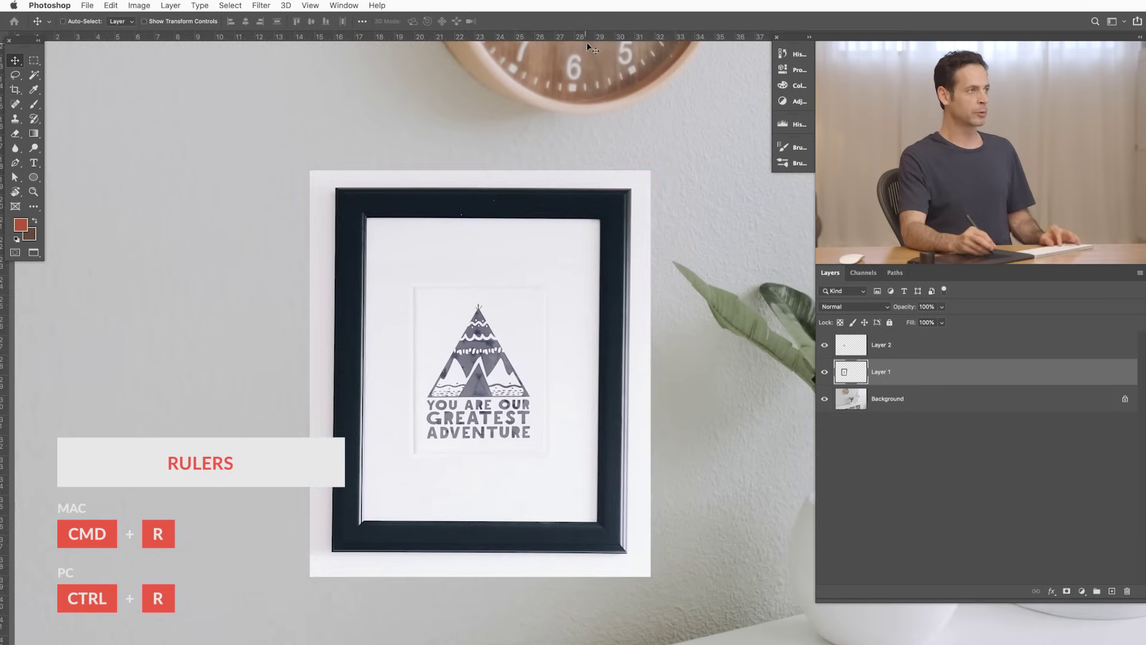
pyautogui.moveTo(595, 40)
pyautogui.mouseDown()
pyautogui.moveTo(621, 49)
pyautogui.moveTo(686, 187)
pyautogui.mouseUp()
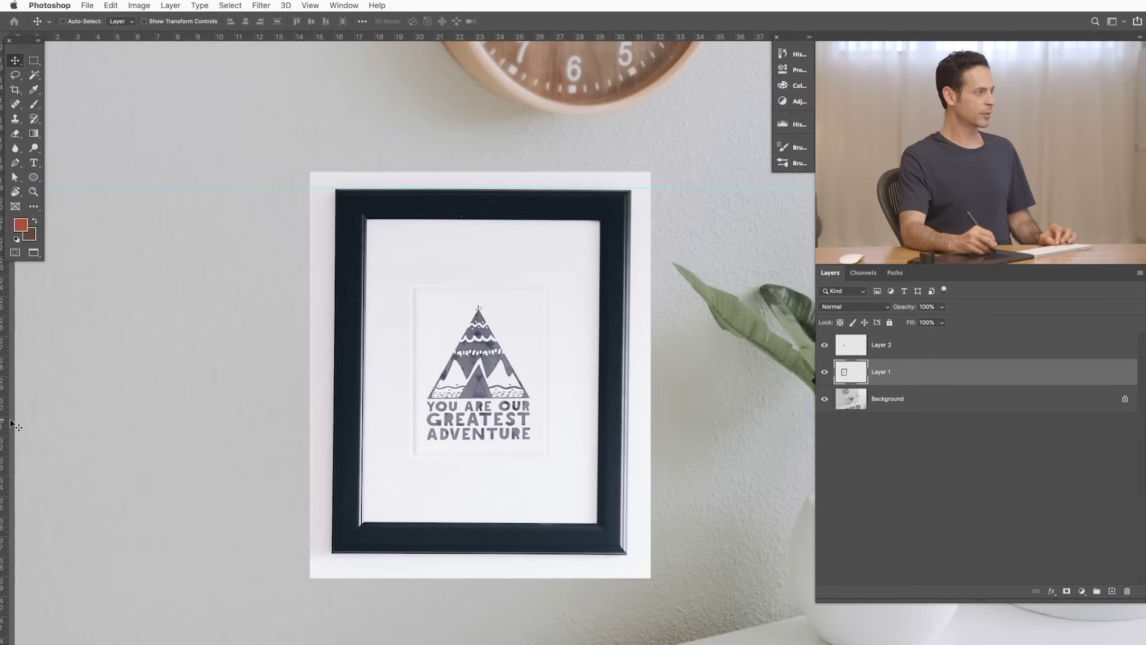
pyautogui.moveTo(6, 425); pyautogui.dragTo(335, 424)
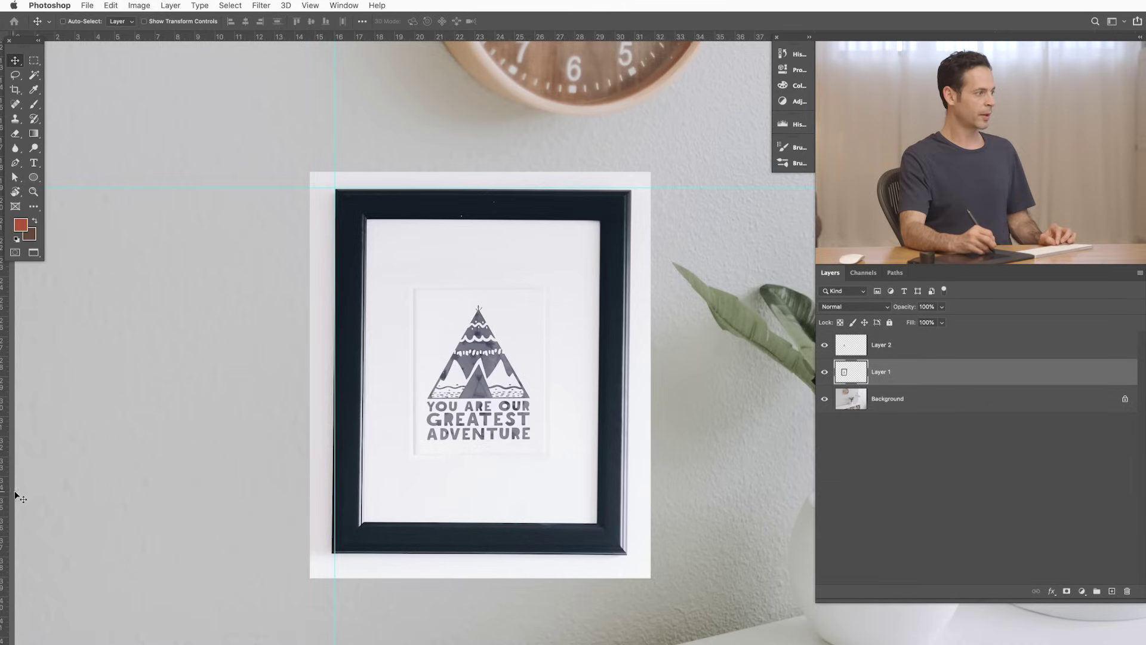
pyautogui.moveTo(11, 499); pyautogui.dragTo(629, 507)
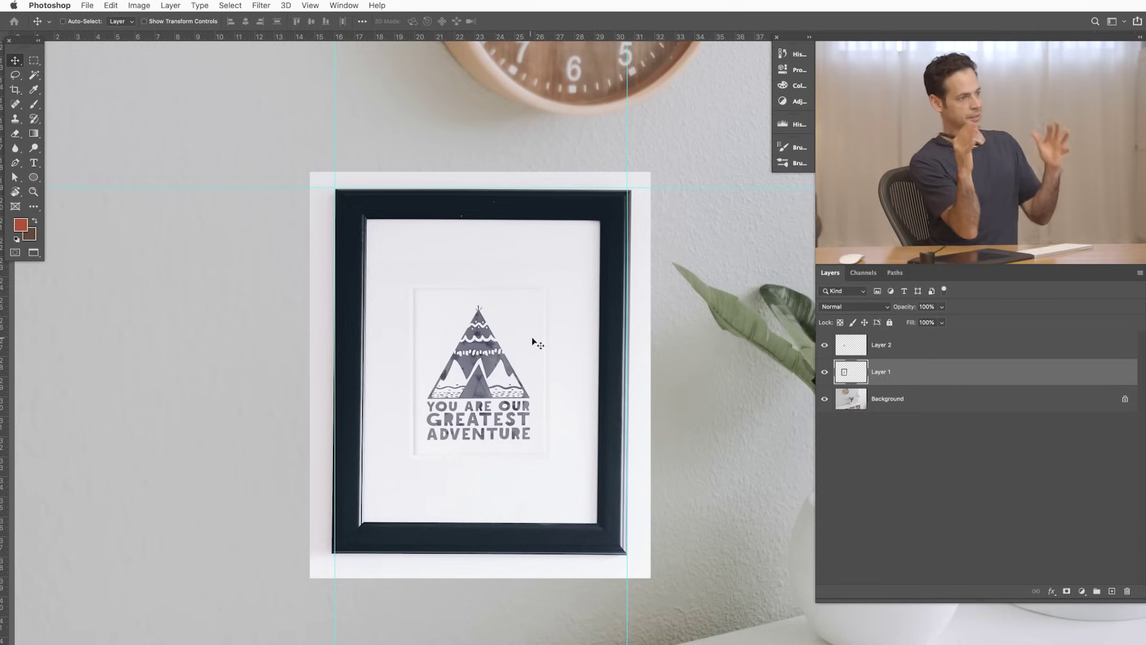
pyautogui.press('ctrl')
pyautogui.moveTo(579, 234); pyautogui.dragTo(578, 305)
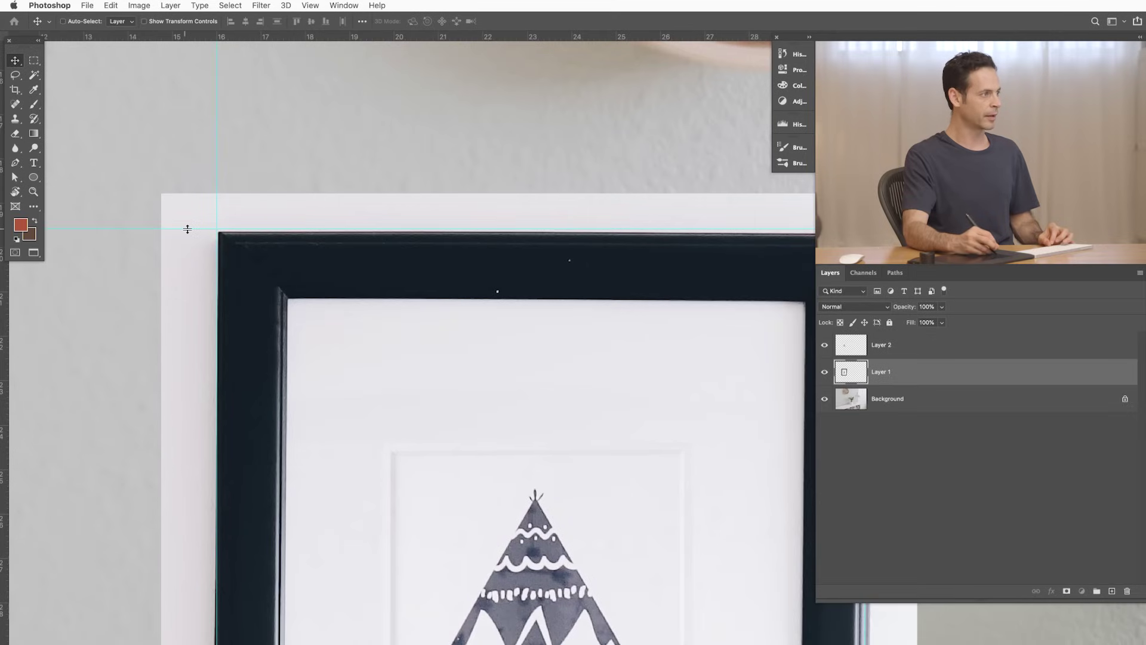
pyautogui.moveTo(189, 232); pyautogui.dragTo(192, 231)
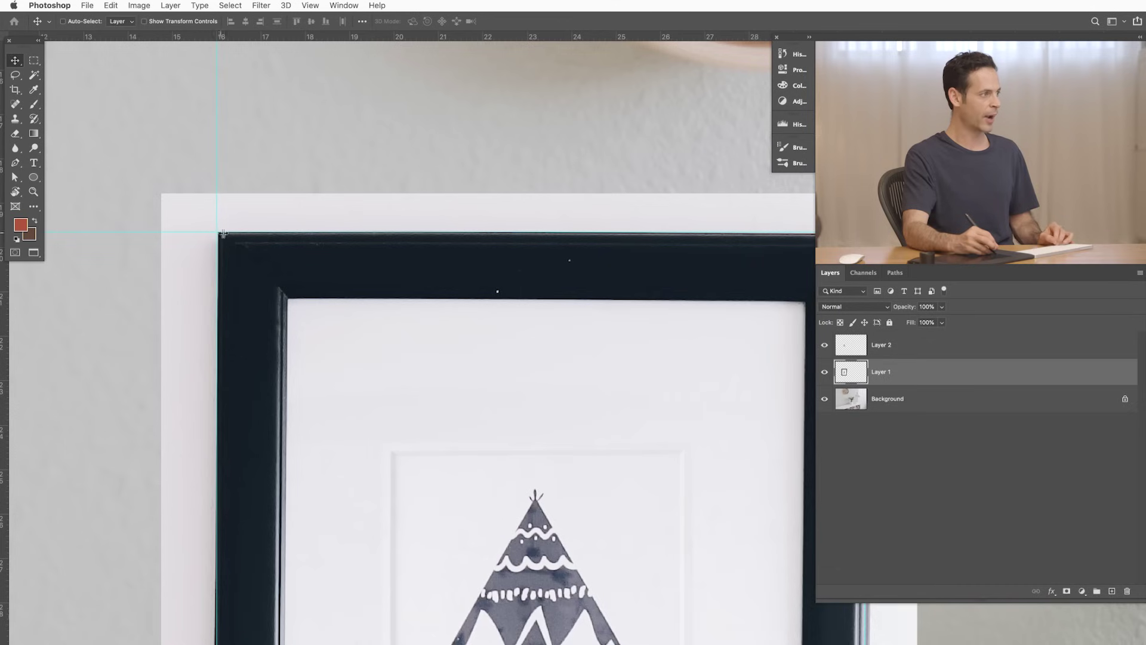
# Step: Add a guide along the frame's bottom edge and start a Free Transform on the mirrored frame layer
pyautogui.hscroll(10, 513, 259)
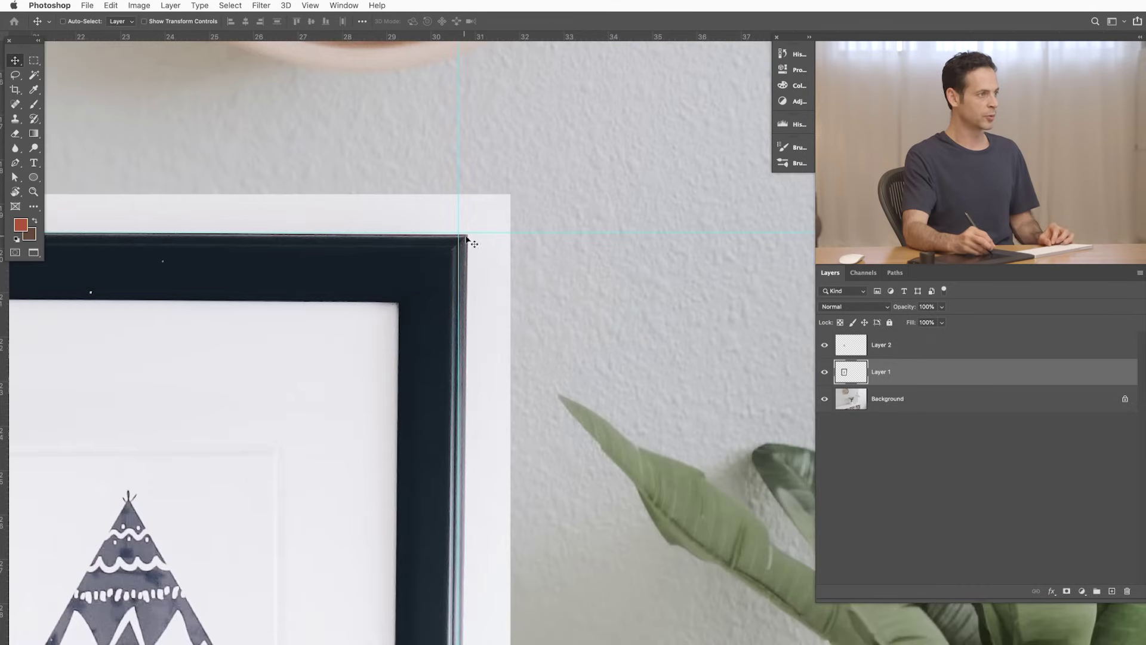
pyautogui.scroll(-8, 413, 490)
pyautogui.scroll(-7, 435, 404)
pyautogui.hscroll(-4, 435, 405)
pyautogui.hscroll(-4, 502, 435)
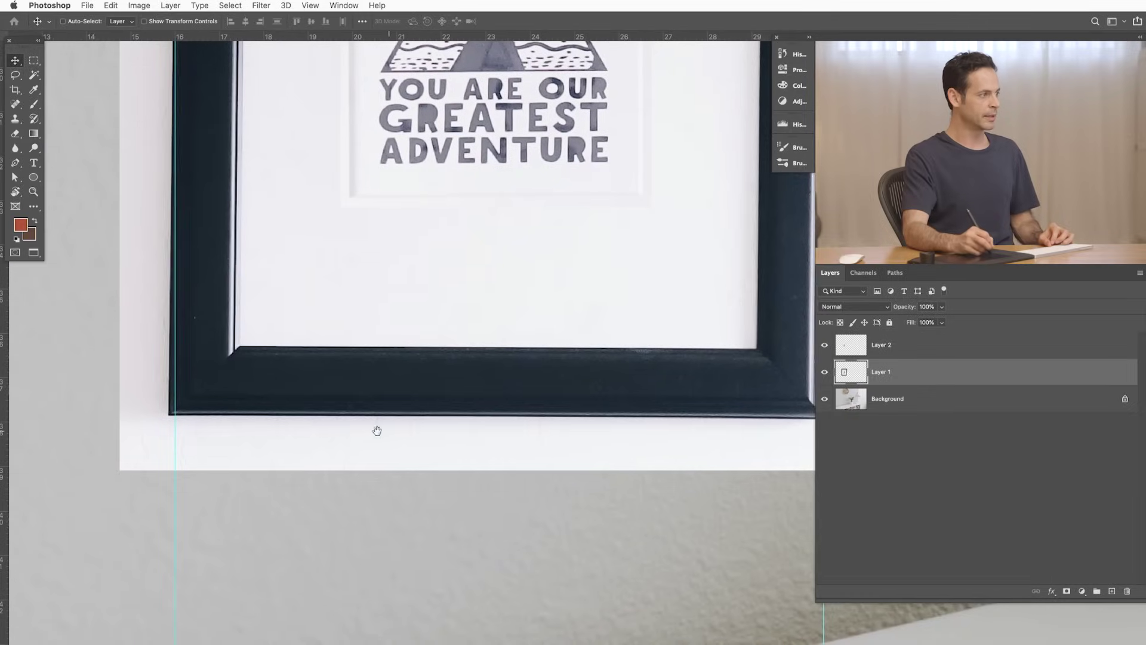
pyautogui.moveTo(378, 39); pyautogui.dragTo(424, 416)
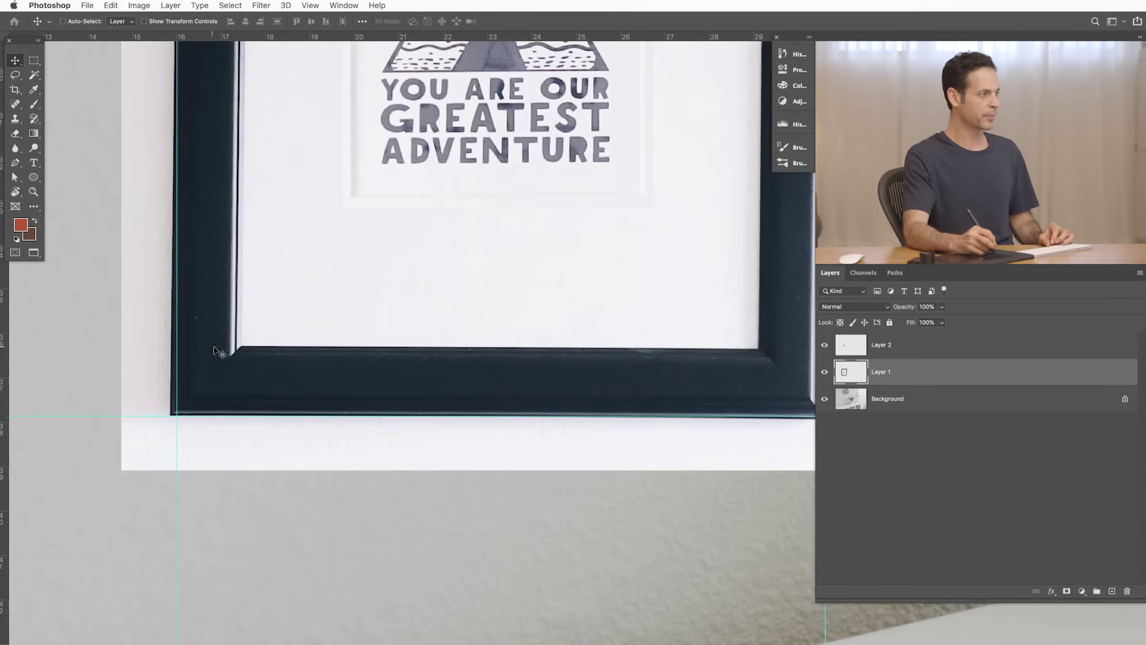
pyautogui.scroll(3, 215, 350)
pyautogui.scroll(3, 351, 430)
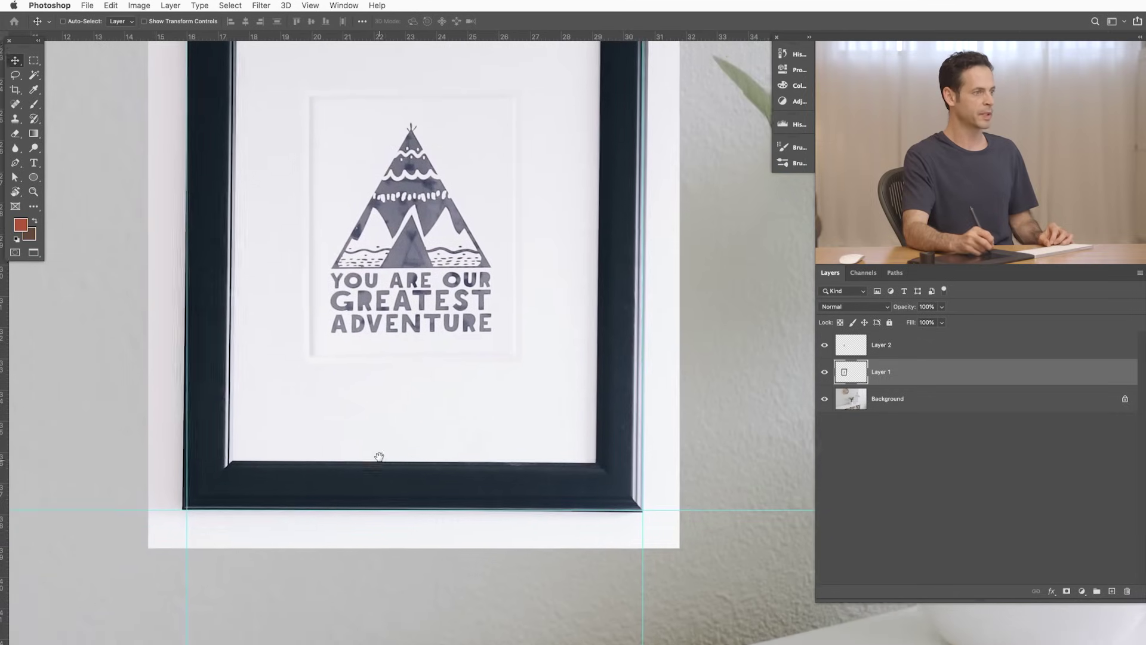
pyautogui.scroll(1, 379, 457)
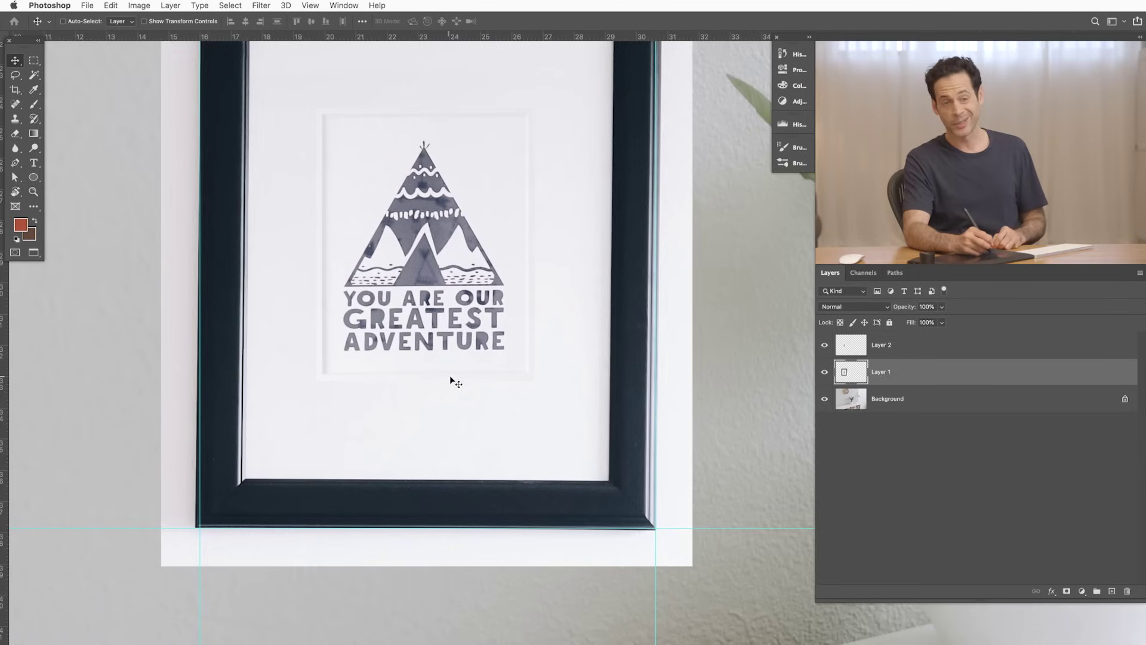
pyautogui.press('super')
pyautogui.press('super+t')
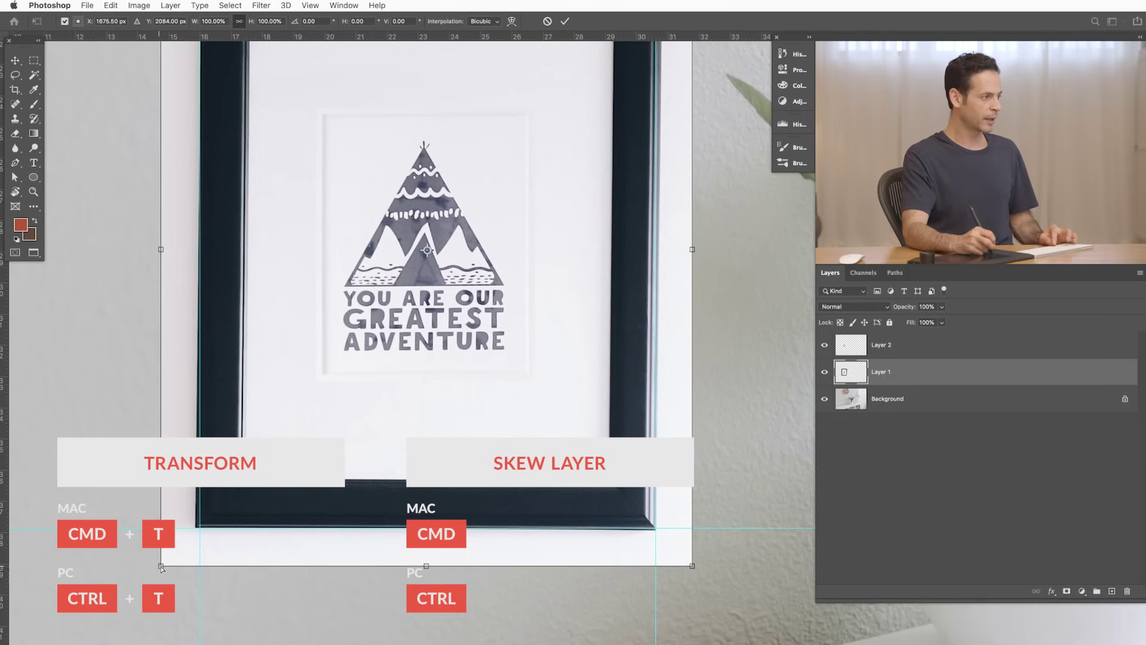
# Step: Skew the mirrored frame's corners onto the guides (about -0.40°, 99% width) and apply it
pyautogui.moveTo(161, 567); pyautogui.dragTo(166, 568)
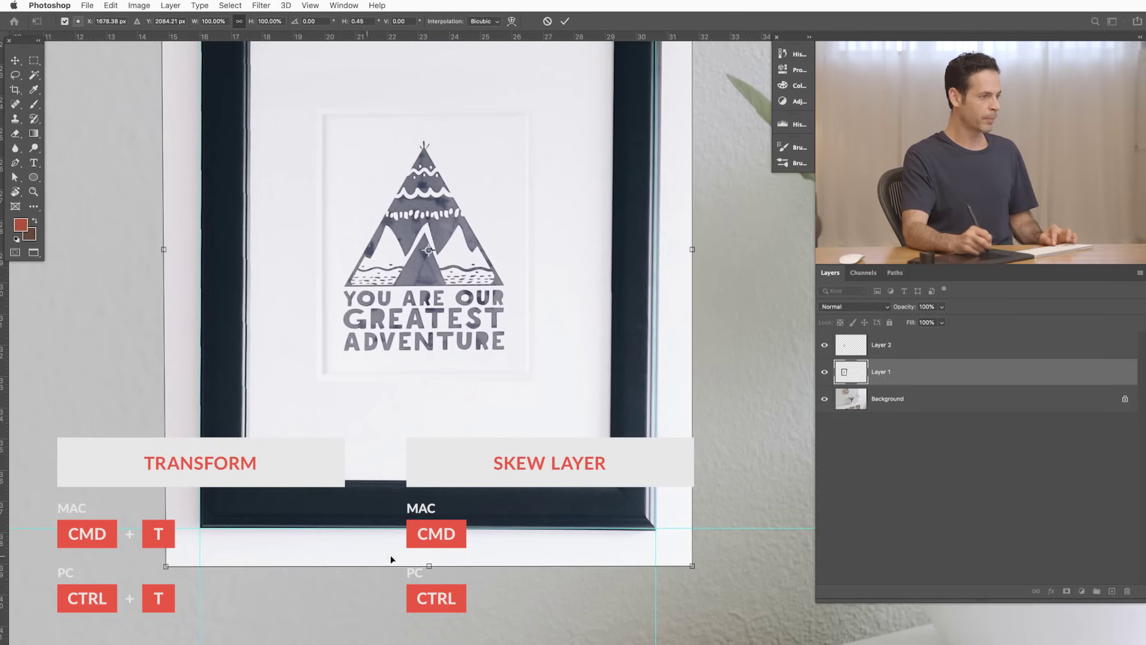
pyautogui.moveTo(693, 566); pyautogui.dragTo(694, 563)
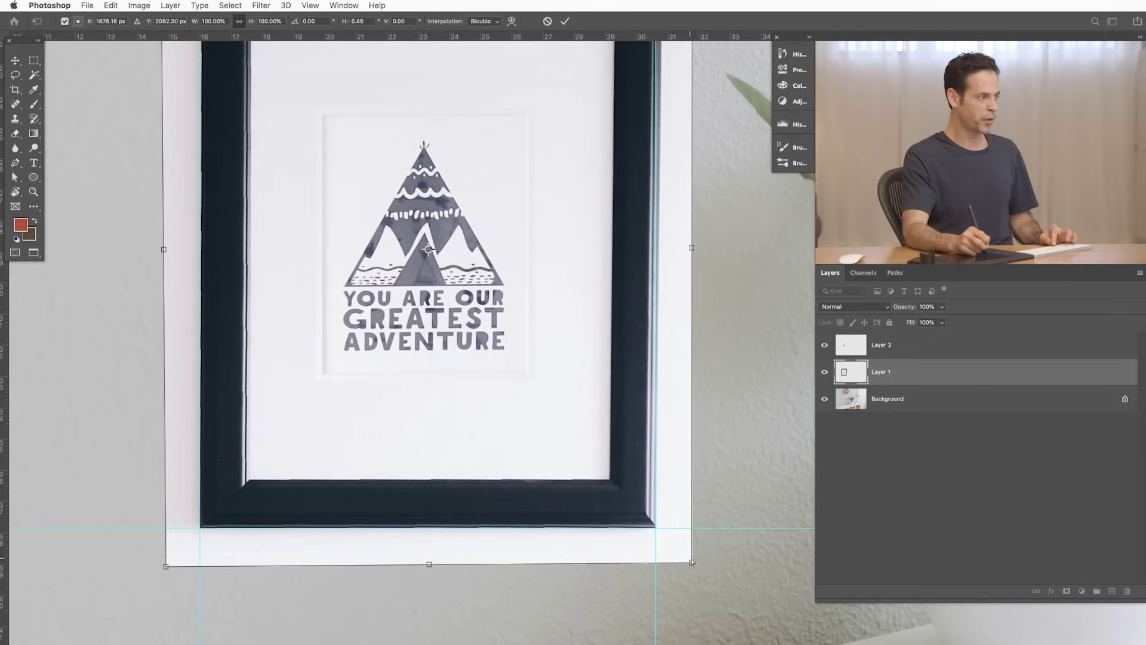
pyautogui.moveTo(583, 246); pyautogui.dragTo(552, 393)
pyautogui.moveTo(566, 298); pyautogui.dragTo(576, 296)
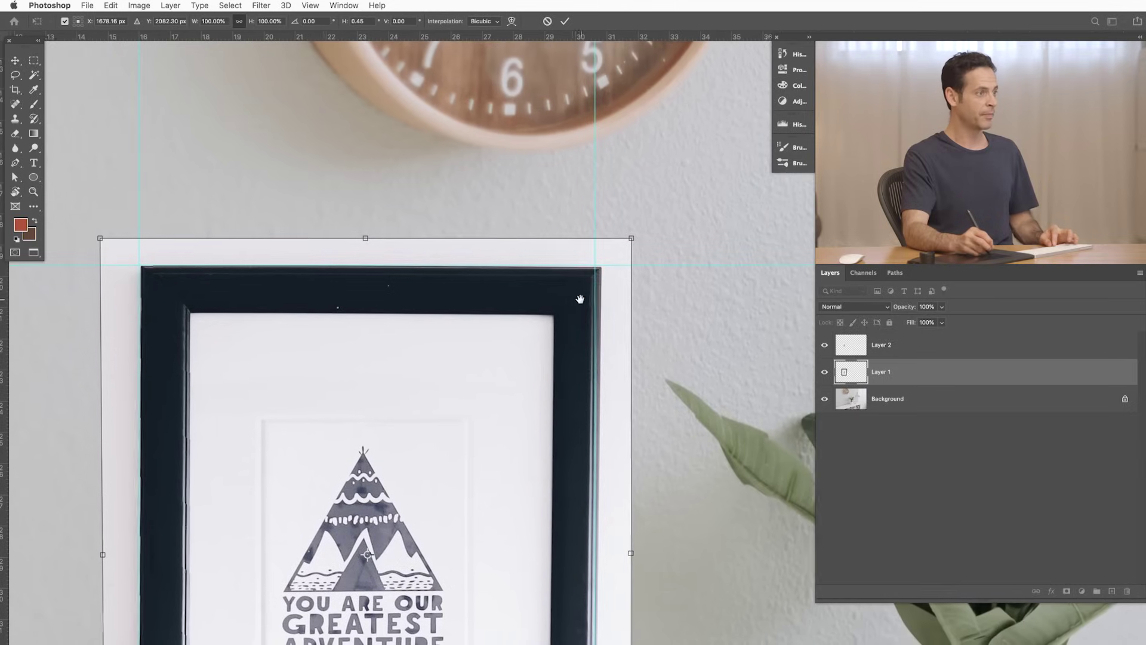
pyautogui.moveTo(629, 238); pyautogui.dragTo(621, 237)
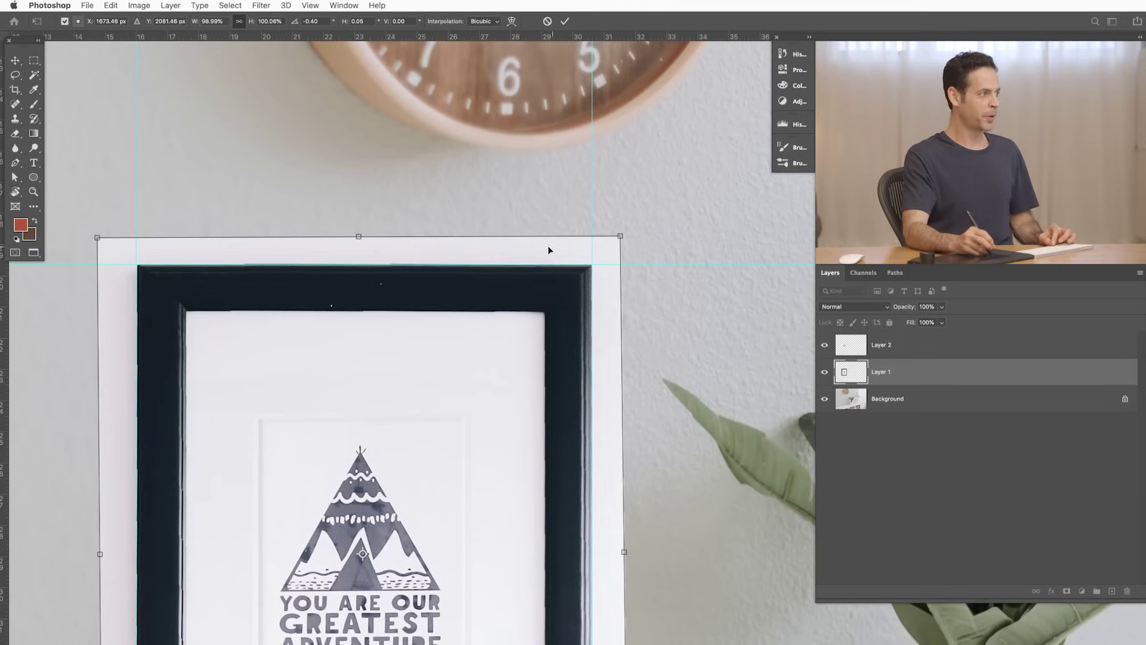
pyautogui.scroll(-5, 358, 452)
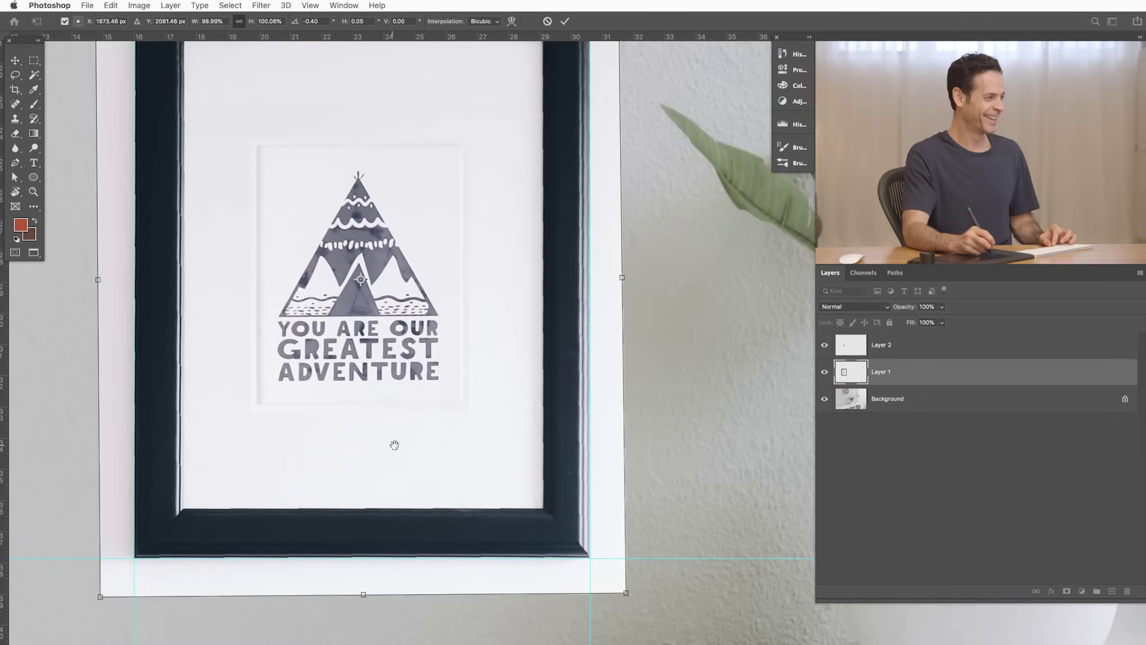
pyautogui.press('Return')
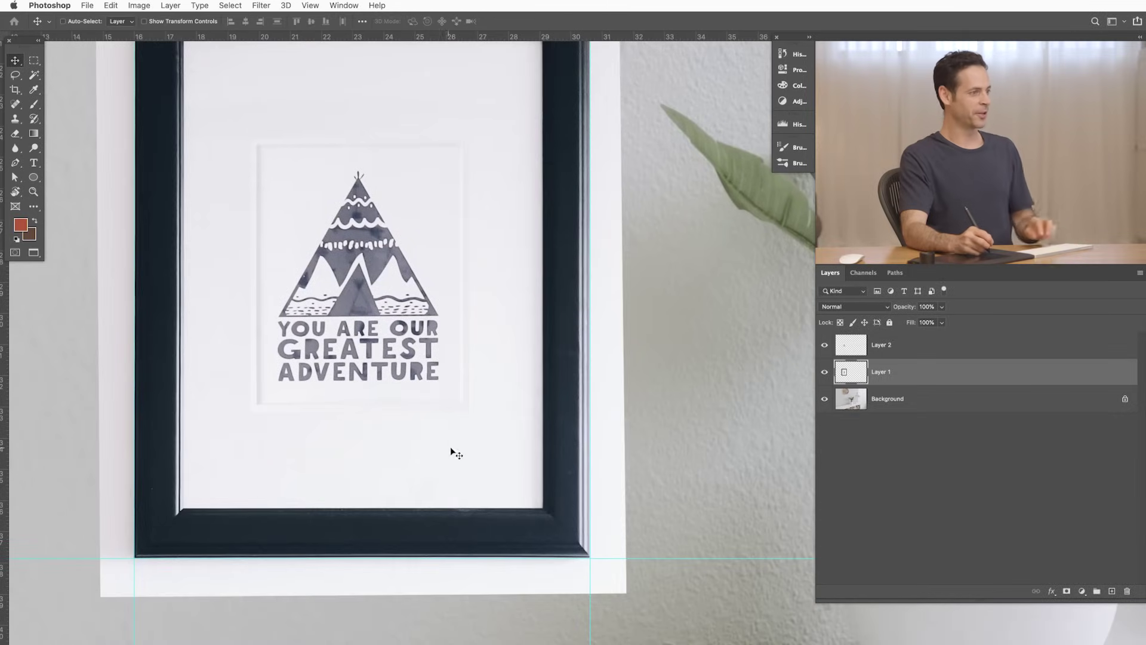
# Step: Pan around the canvas to check the skewed frame's corners against the guides
pyautogui.scroll(3, 141, 558)
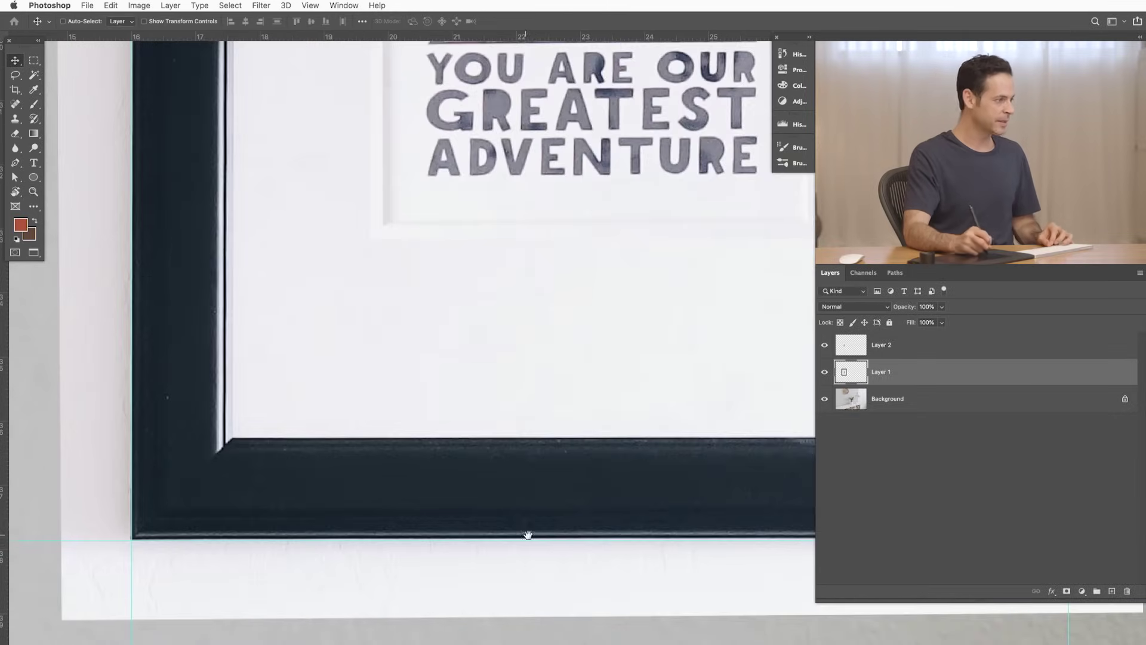
pyautogui.moveTo(524, 532); pyautogui.dragTo(485, 517)
pyautogui.scroll(2, 485, 517)
pyautogui.scroll(10, 491, 520)
pyautogui.scroll(5, 475, 495)
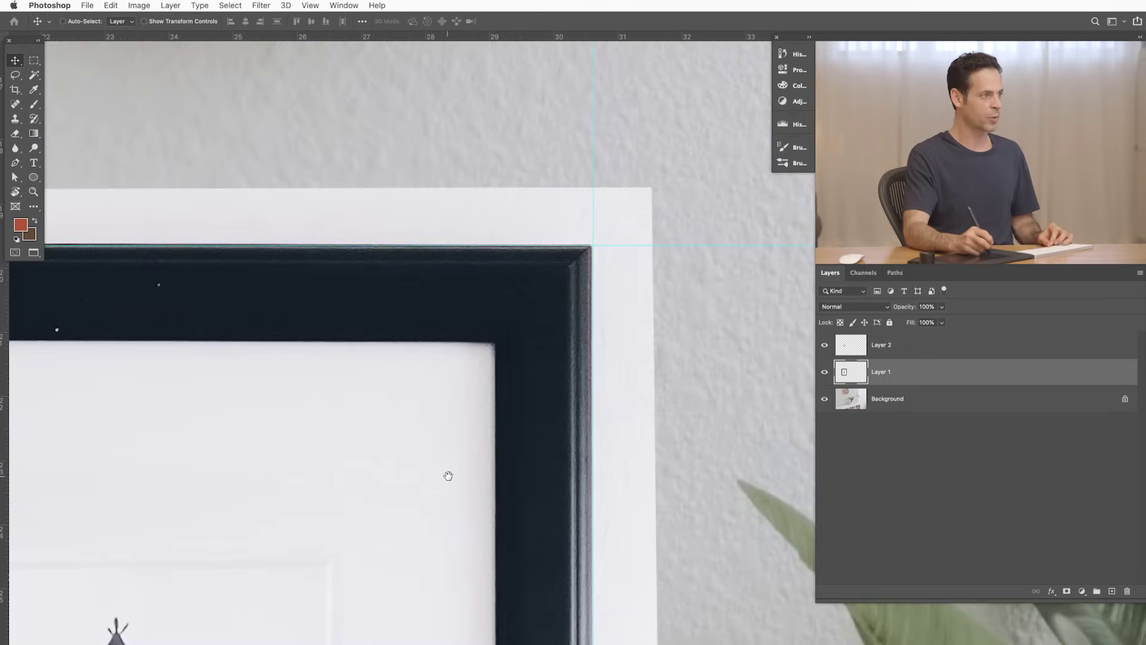
pyautogui.hscroll(-3, 448, 476)
pyautogui.scroll(-3, 482, 539)
pyautogui.scroll(-3, 480, 526)
pyautogui.scroll(-3, 479, 496)
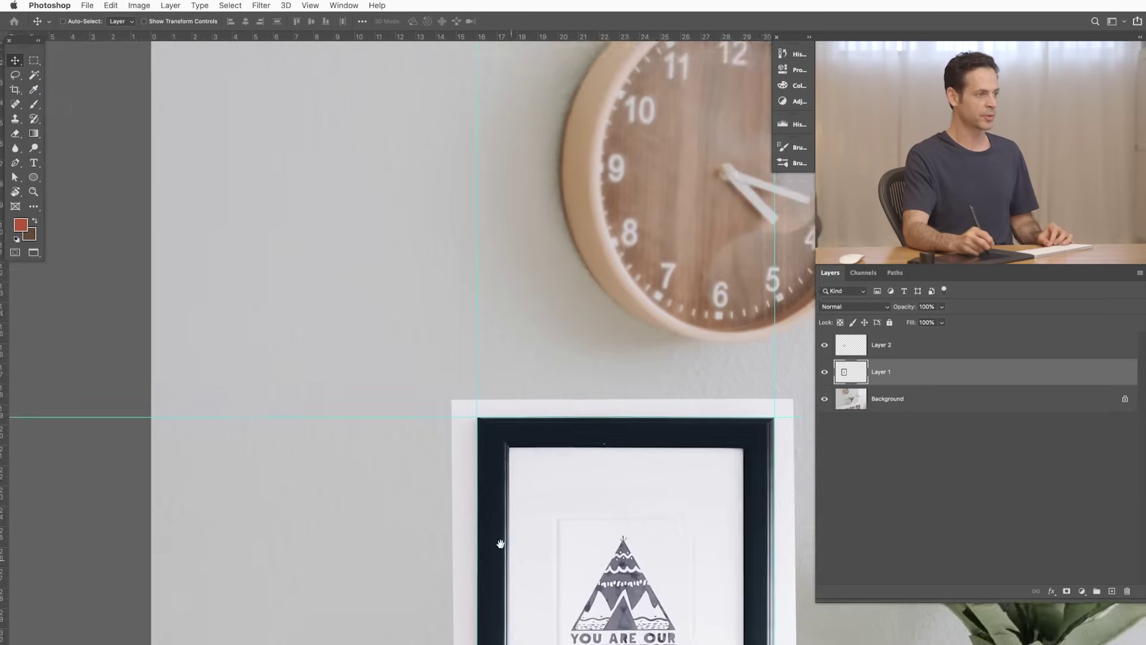
pyautogui.scroll(-2, 476, 458)
# Step: Reposition guides to box in the inner teepee artwork, add a vertical guide at its edge, and zoom in
pyautogui.moveTo(555, 467); pyautogui.dragTo(489, 456)
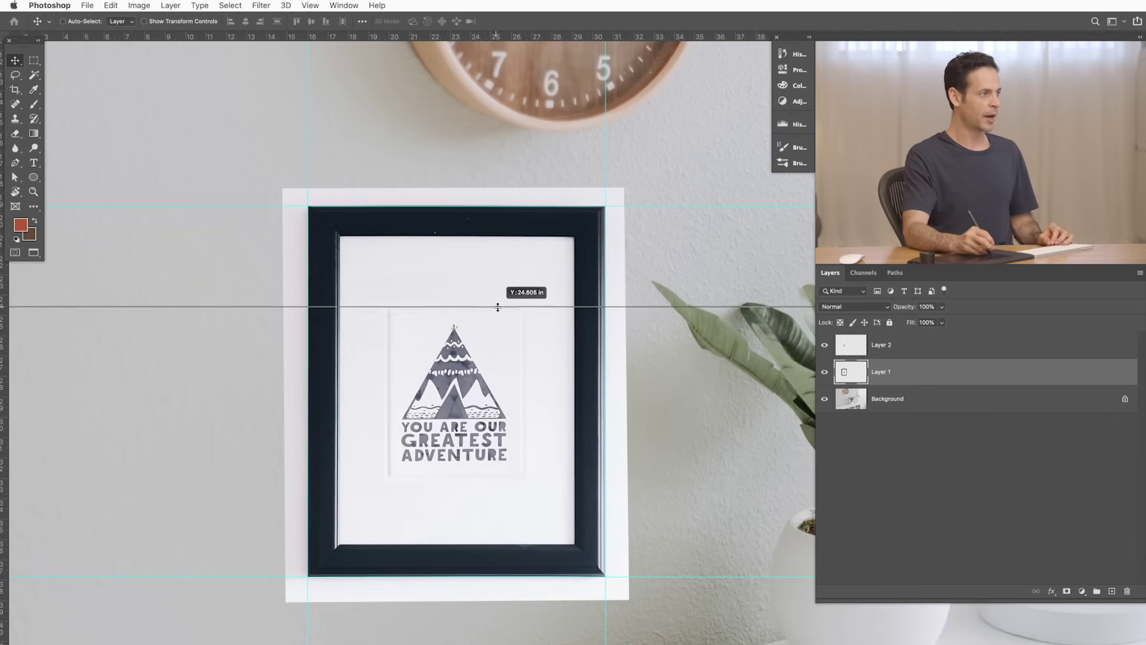
pyautogui.moveTo(476, 284); pyautogui.dragTo(499, 308)
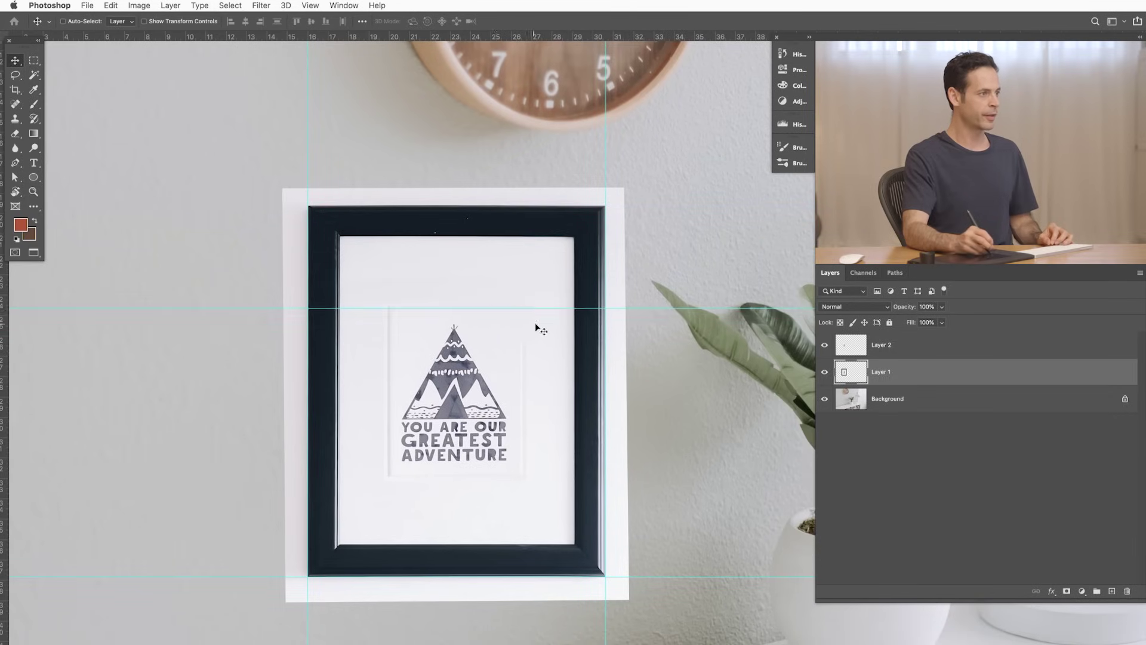
pyautogui.moveTo(600, 352); pyautogui.dragTo(523, 361)
pyautogui.moveTo(452, 576); pyautogui.dragTo(465, 544)
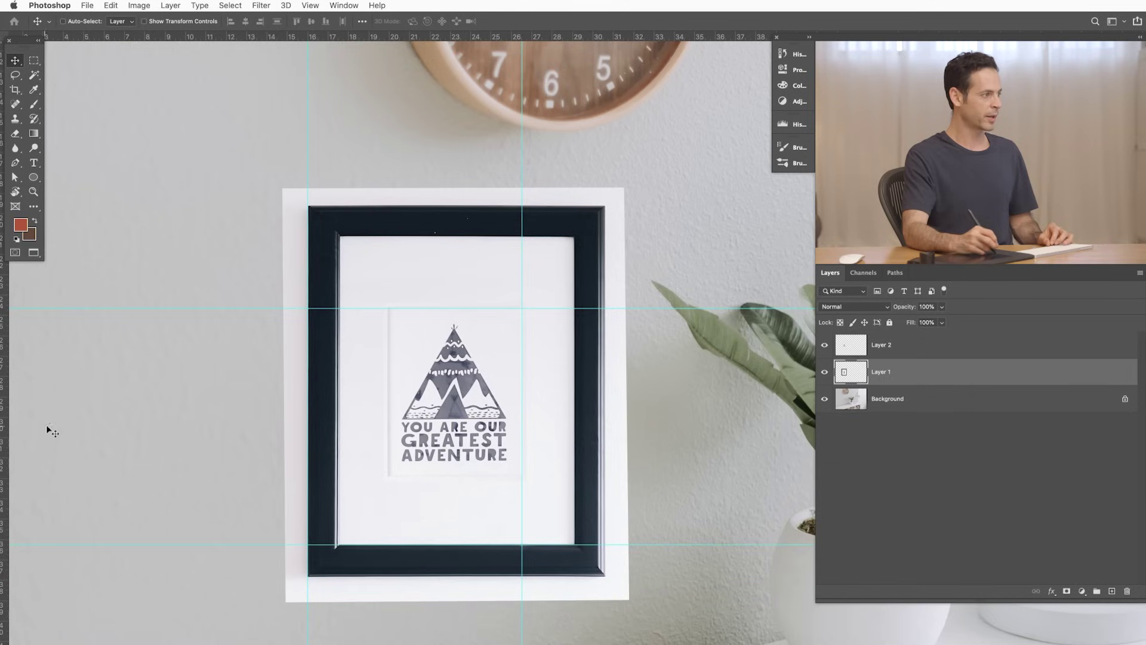
pyautogui.moveTo(309, 383)
pyautogui.mouseDown()
pyautogui.moveTo(377, 382)
pyautogui.moveTo(390, 400)
pyautogui.mouseUp()
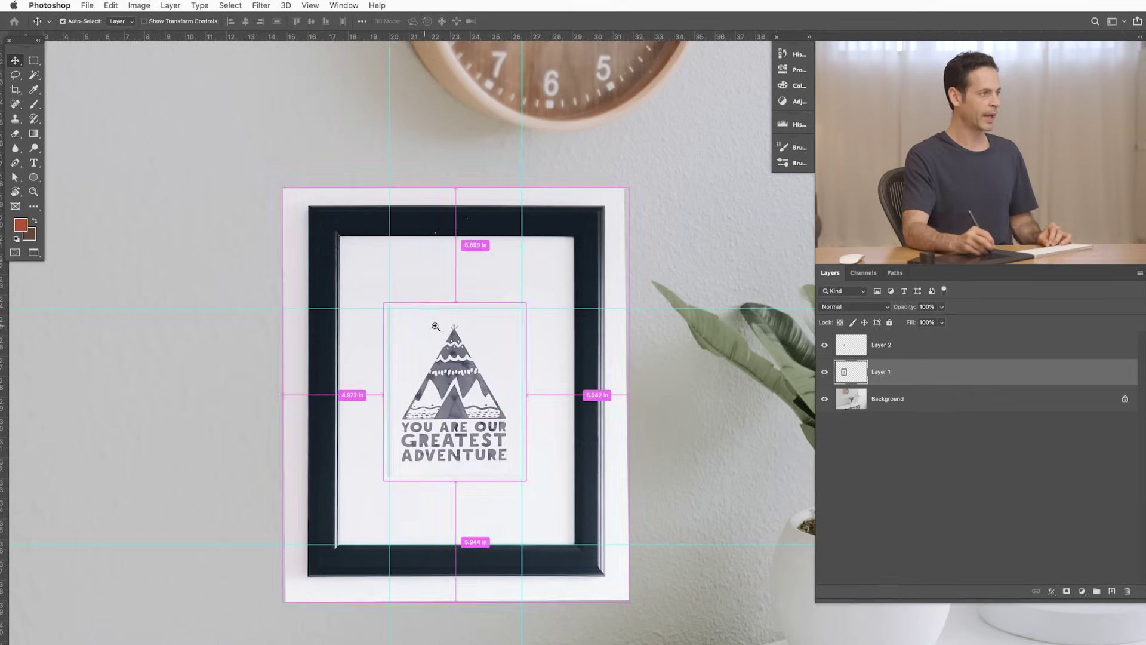
pyautogui.hotkey('ctrl', '+')
pyautogui.hotkey('ctrl', '+')
pyautogui.hotkey('ctrl', '+')
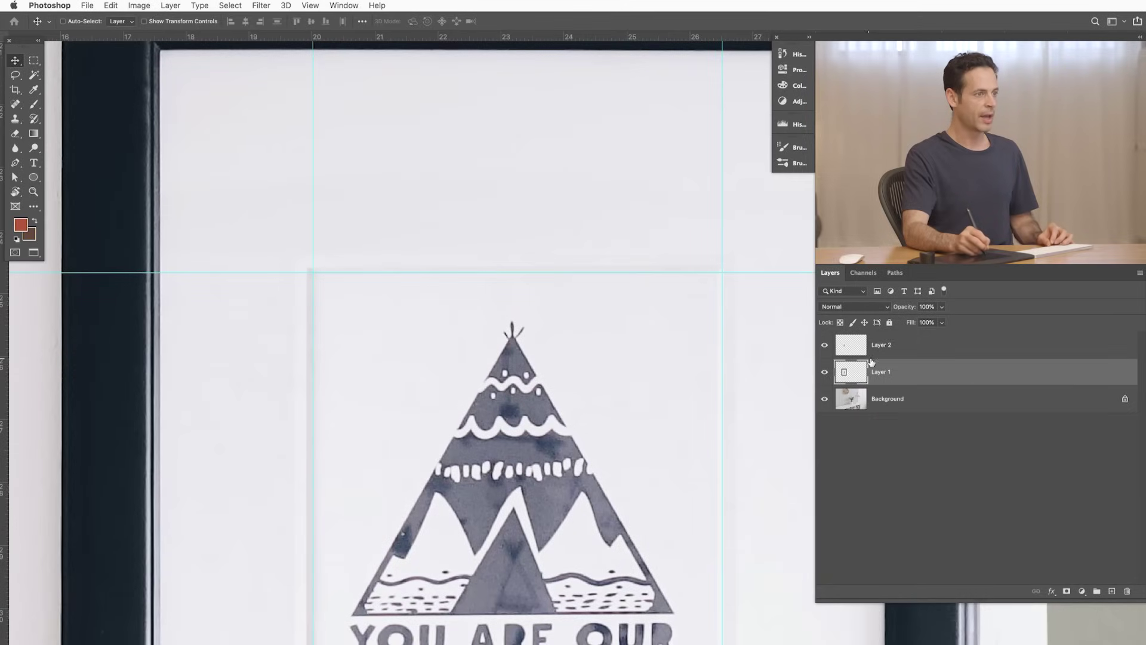
# Step: Start transforming Layer 2 and skew its top edge level with the print's guides
pyautogui.click(886, 352)
pyautogui.hotkey('ctrl', 't')
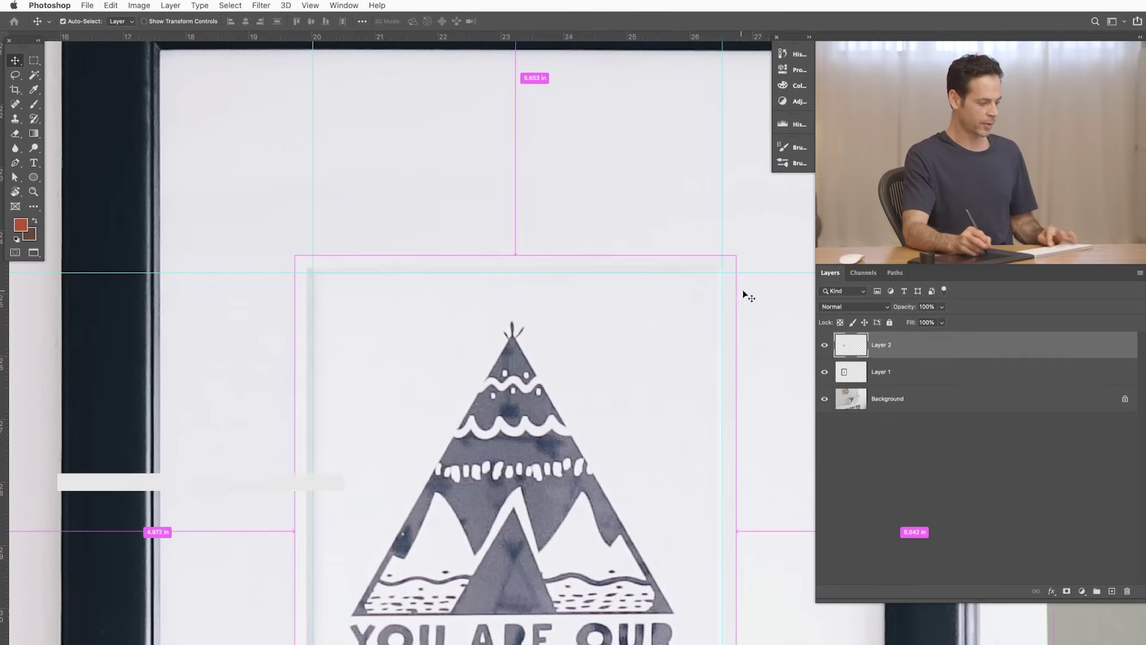
pyautogui.moveTo(734, 258); pyautogui.dragTo(733, 264)
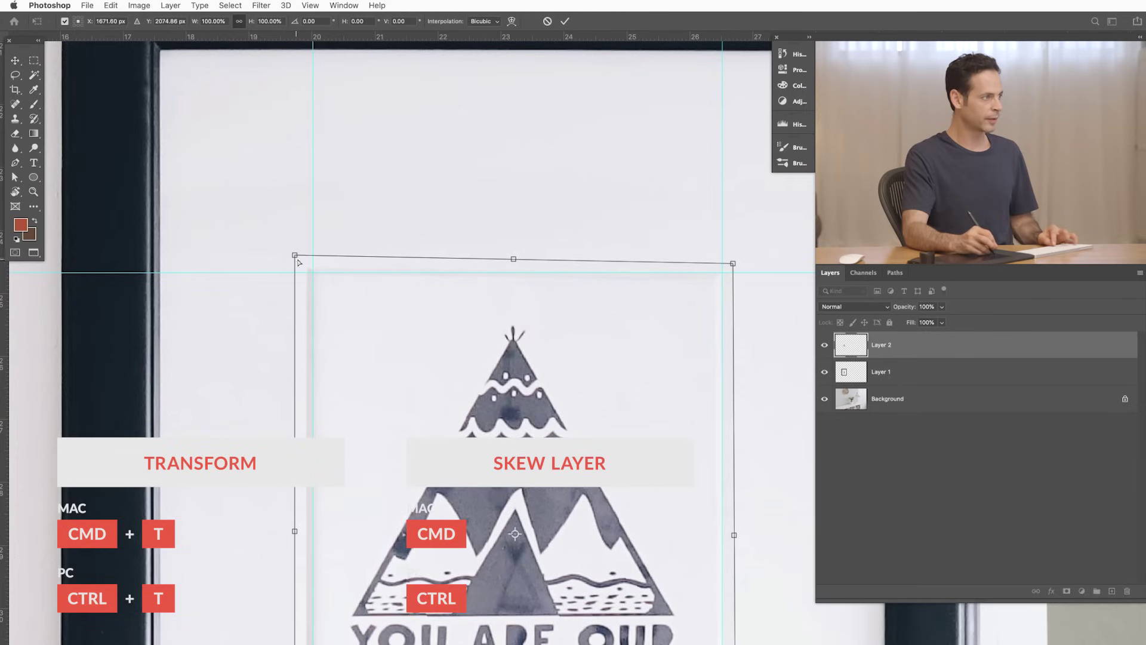
pyautogui.moveTo(296, 257); pyautogui.dragTo(301, 263)
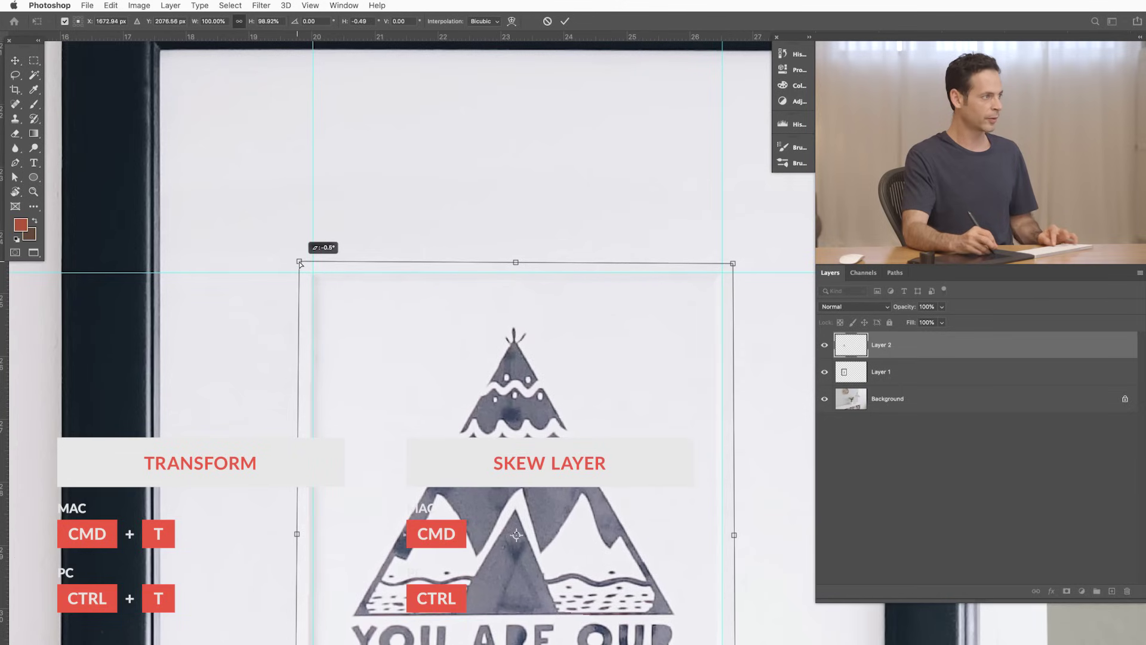
pyautogui.scroll(-5, 482, 331)
pyautogui.scroll(-3, 535, 394)
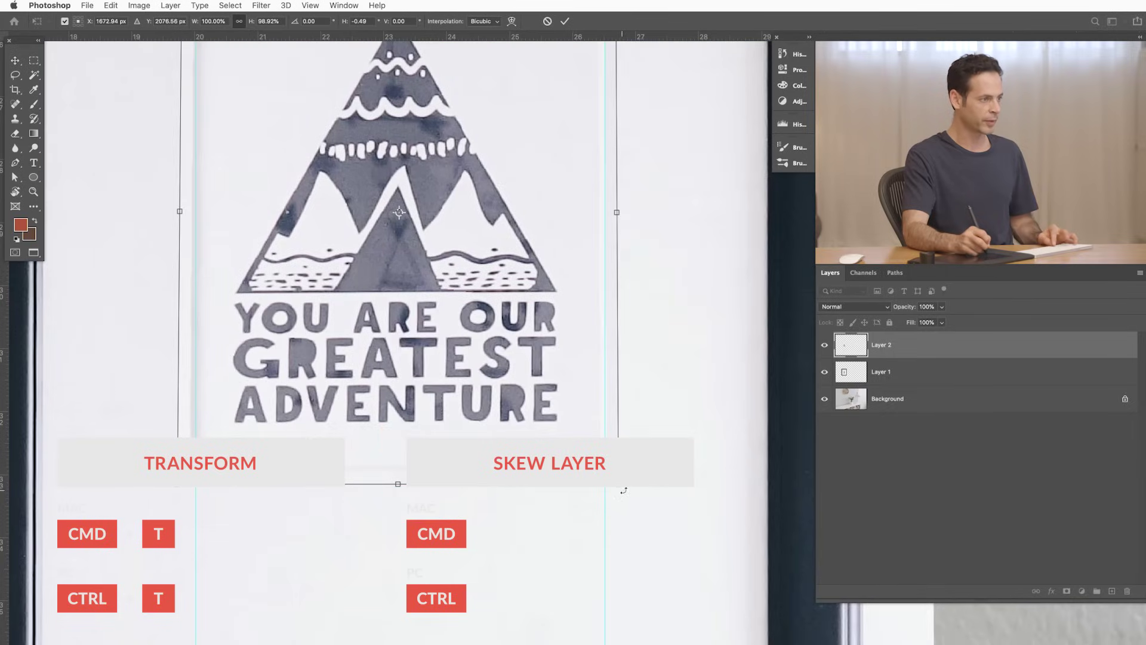
# Step: Add a guide at the print's bottom, pull Layer 2's bottom corners in to about 98%, and commit
pyautogui.moveTo(527, 46); pyautogui.dragTo(706, 475)
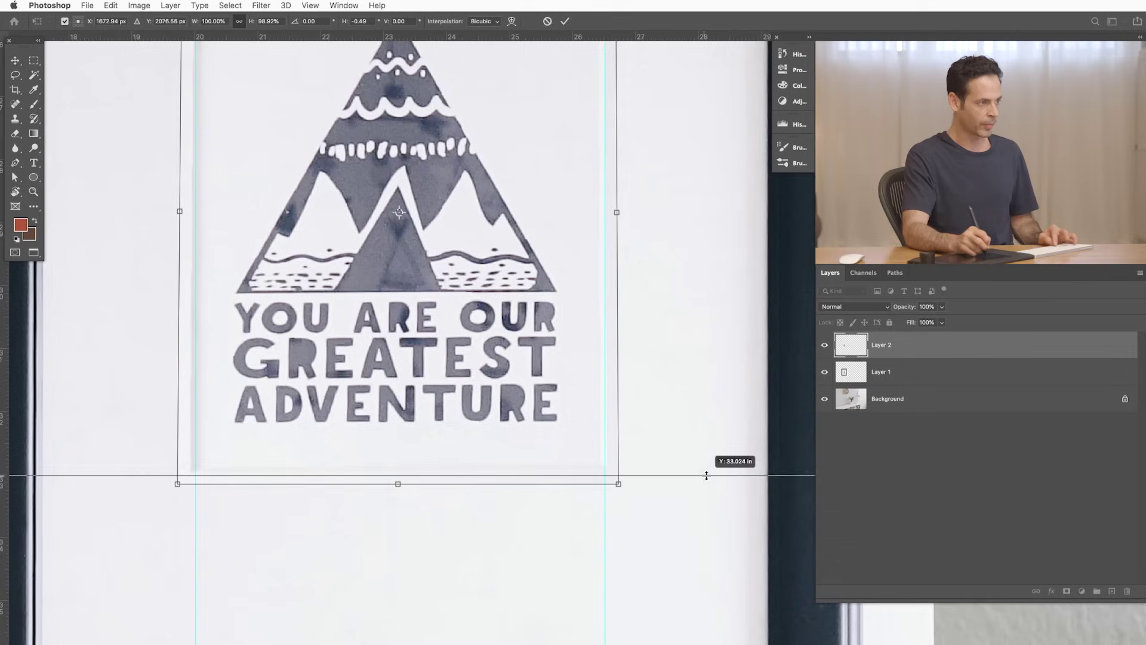
pyautogui.moveTo(706, 475); pyautogui.dragTo(706, 471)
pyautogui.moveTo(623, 491); pyautogui.dragTo(617, 486)
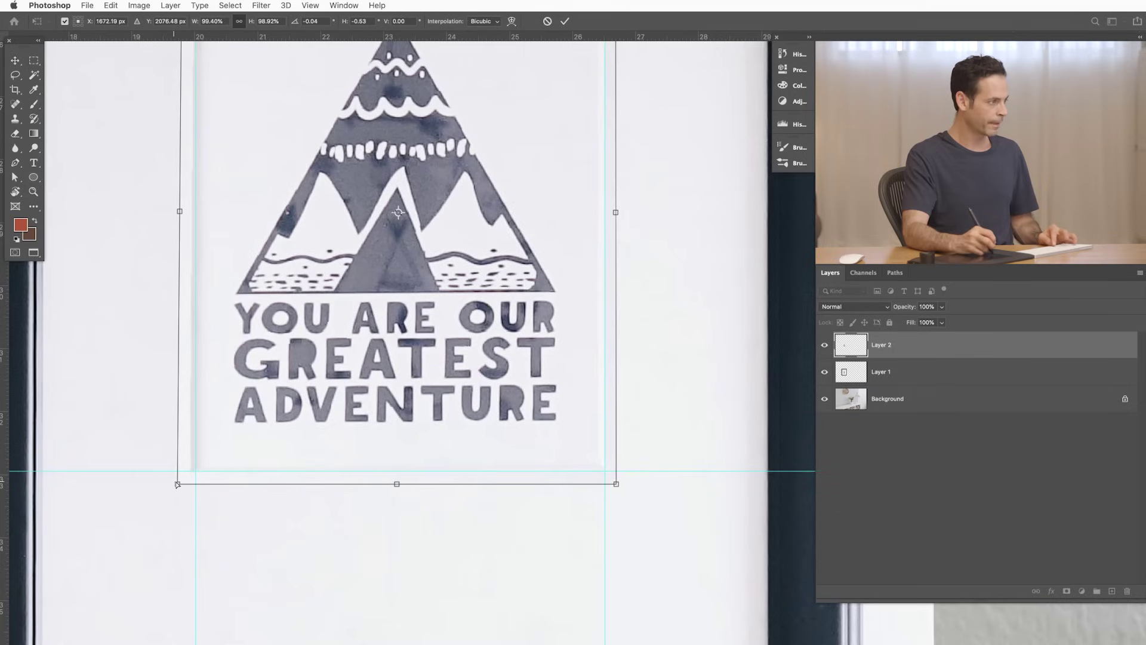
pyautogui.moveTo(178, 485); pyautogui.dragTo(183, 483)
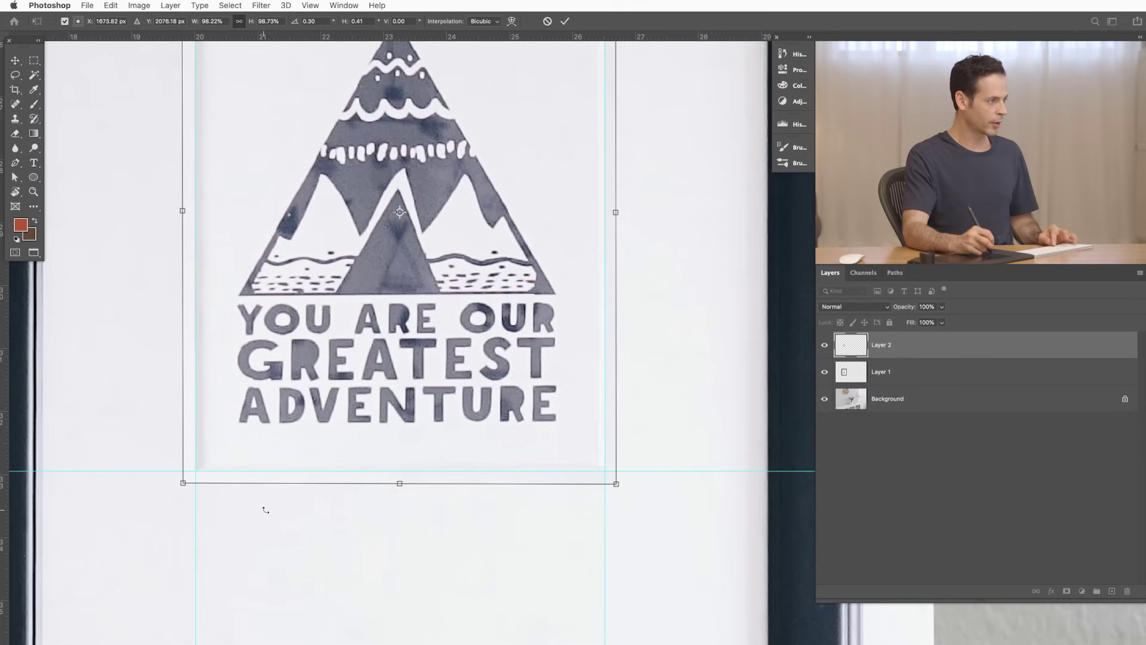
pyautogui.press('Return')
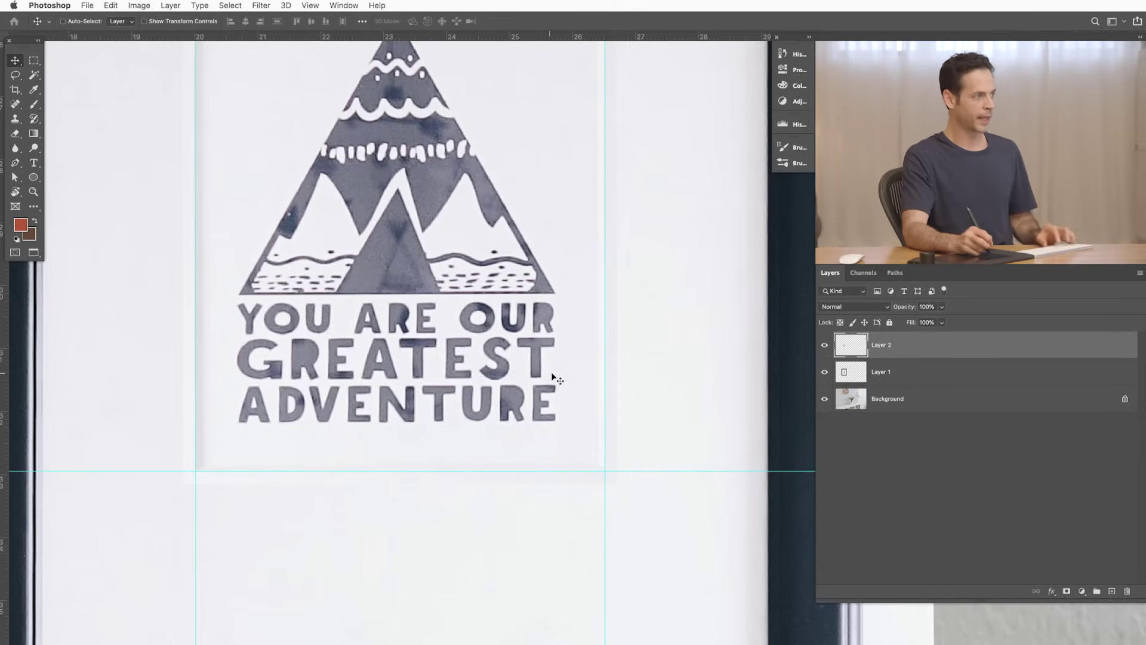
pyautogui.press('super+minus')
pyautogui.press('super+minus')
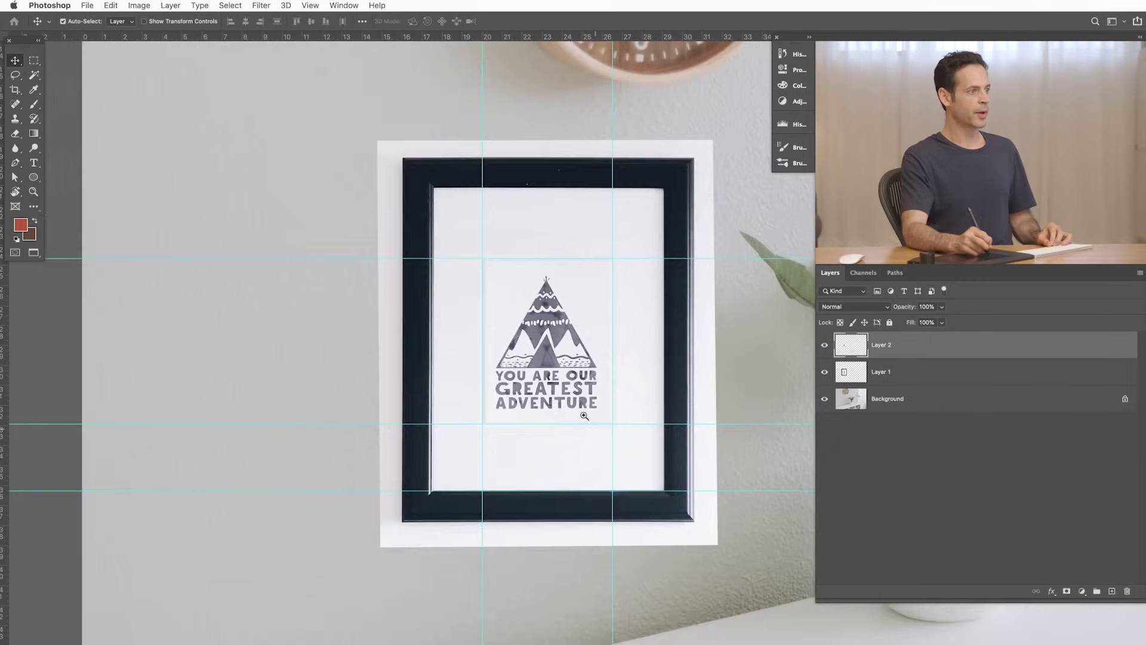
# Step: Clear all guides from the wall photo and add Layer 1 to the layer selection
pyautogui.moveTo(587, 416); pyautogui.dragTo(499, 440)
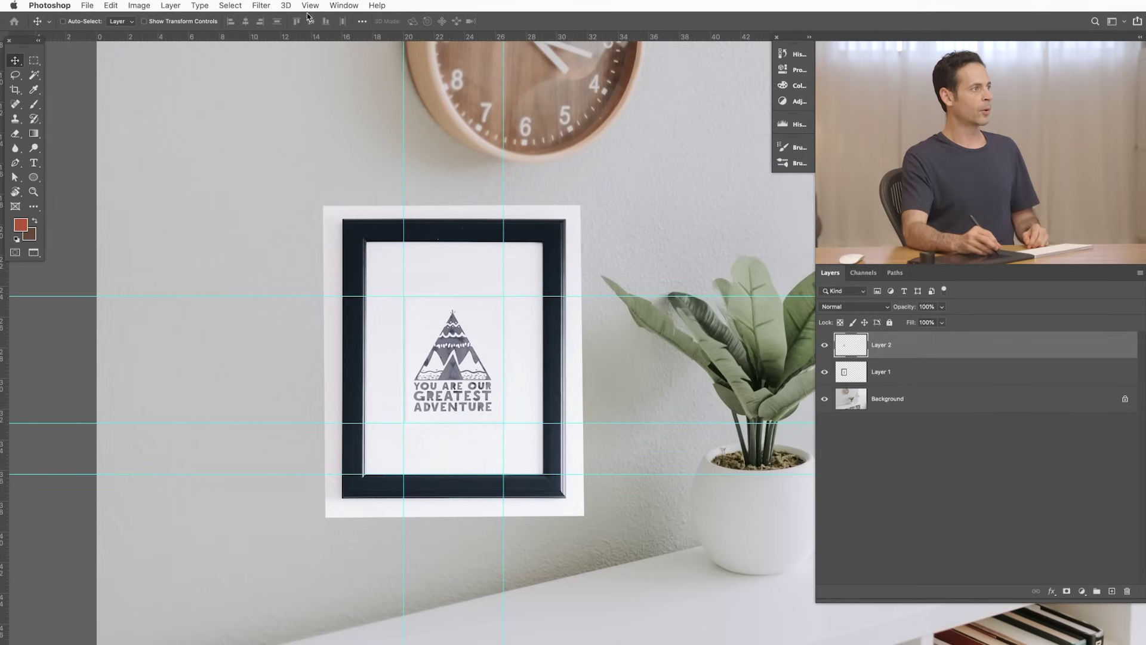
pyautogui.click(310, 5)
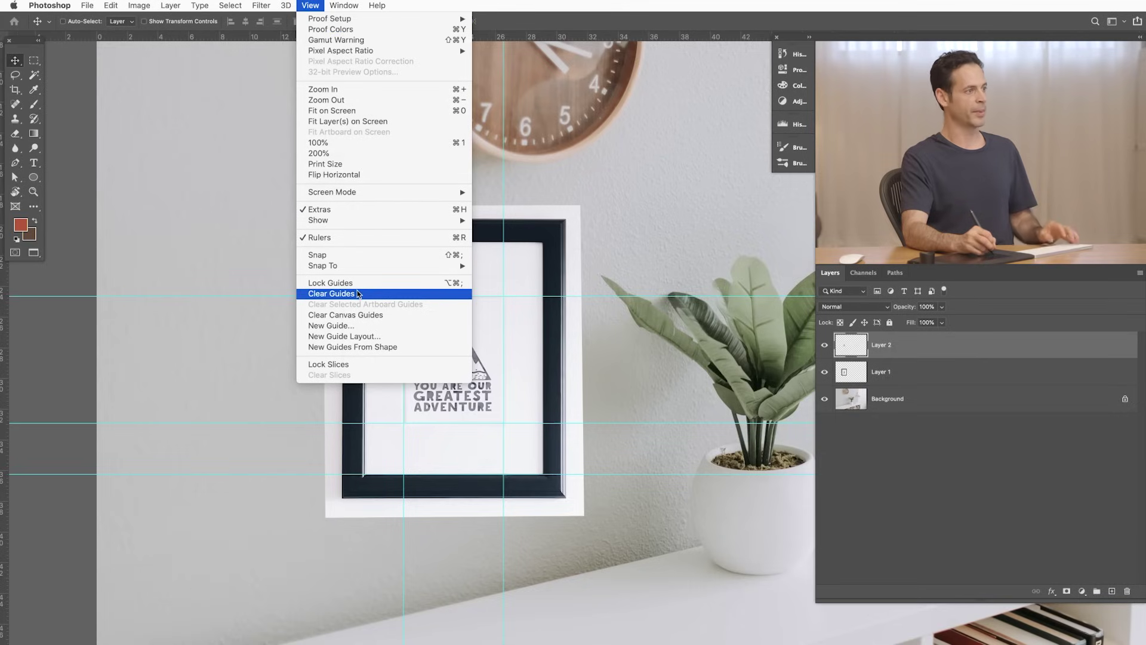
pyautogui.click(358, 294)
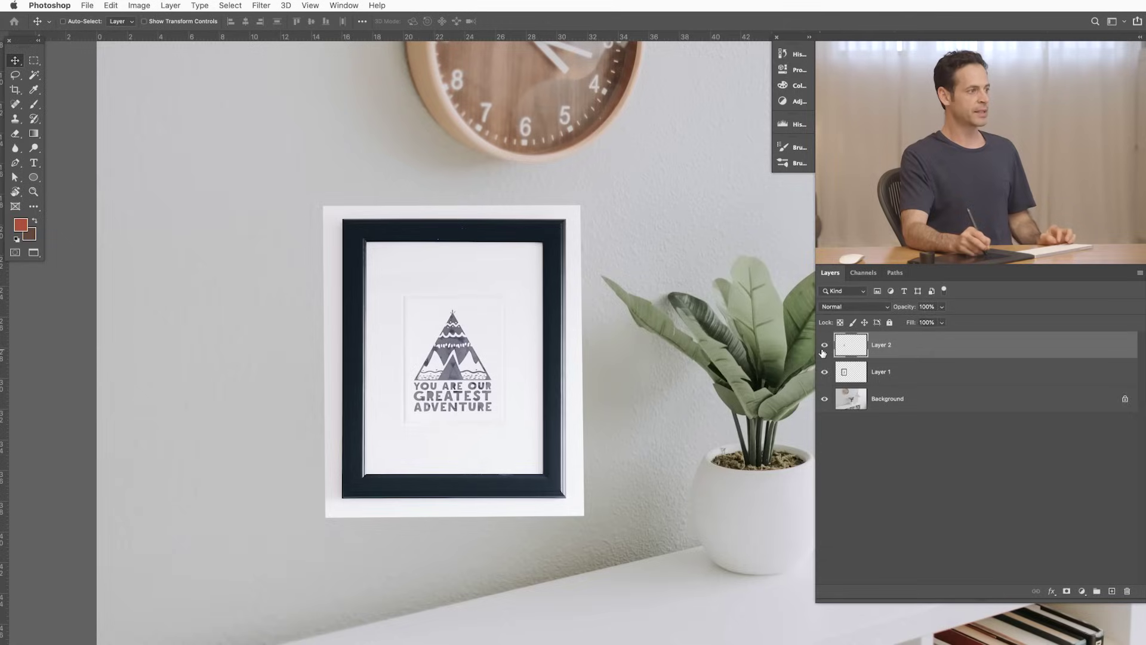
pyautogui.keyDown('shift'); pyautogui.click(895, 375); pyautogui.keyUp('shift')
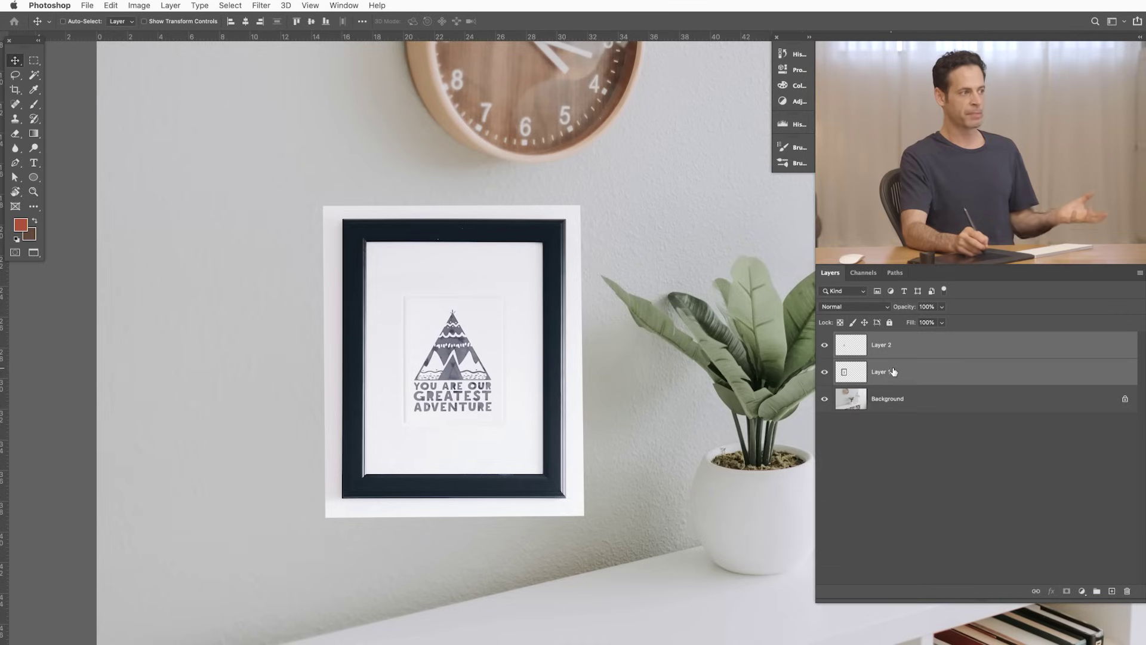
# Step: Merge Layer 1 into Layer 2 with Cmd+E
pyautogui.press('super')
pyautogui.moveTo(650, 367)
pyautogui.mouseDown()
pyautogui.moveTo(622, 371)
pyautogui.moveTo(691, 310)
pyautogui.mouseUp()
pyautogui.scroll(3, 494, 356)
pyautogui.press('super+e')
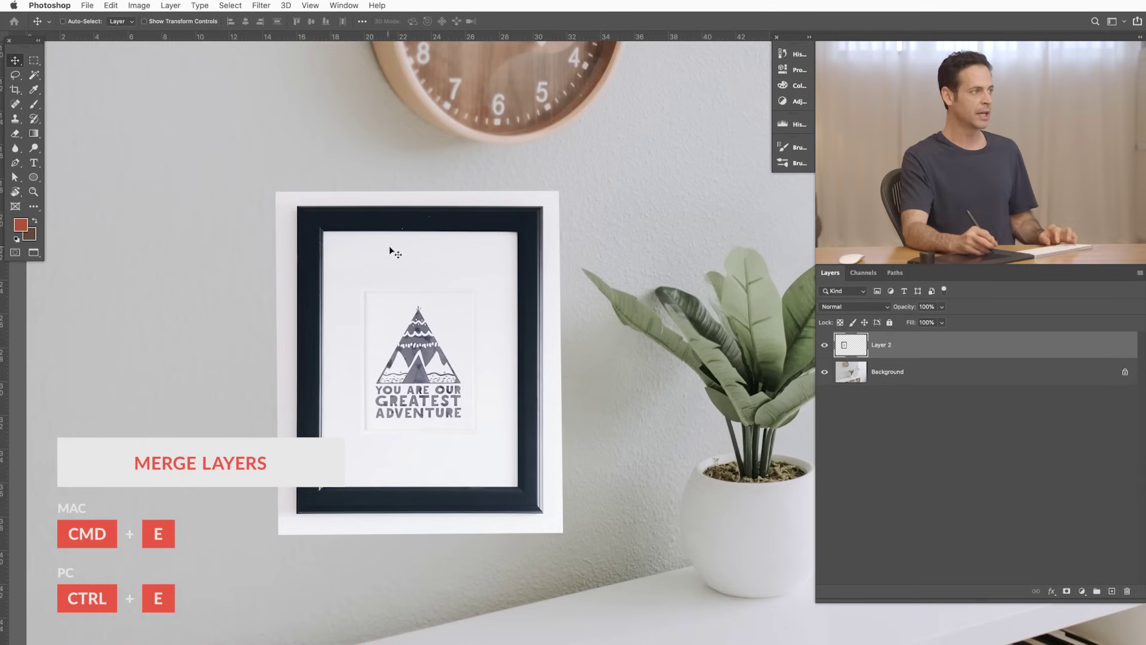
# Step: Draw a rectangular marquee selection around the black frame
pyautogui.click(39, 61)
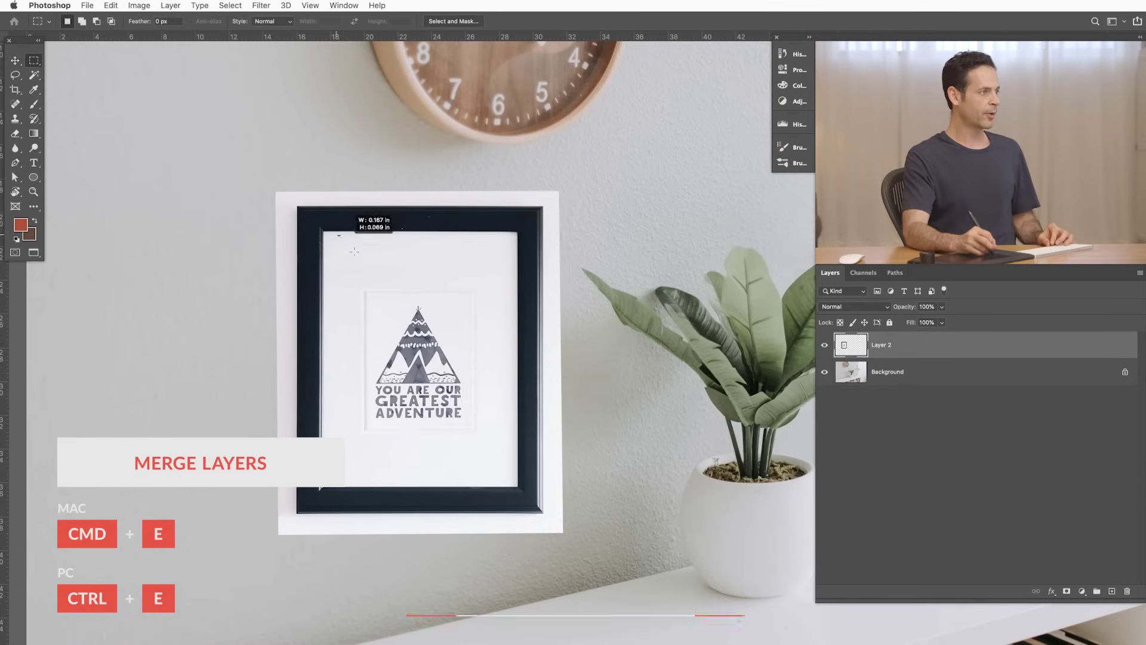
pyautogui.moveTo(299, 209); pyautogui.dragTo(360, 288)
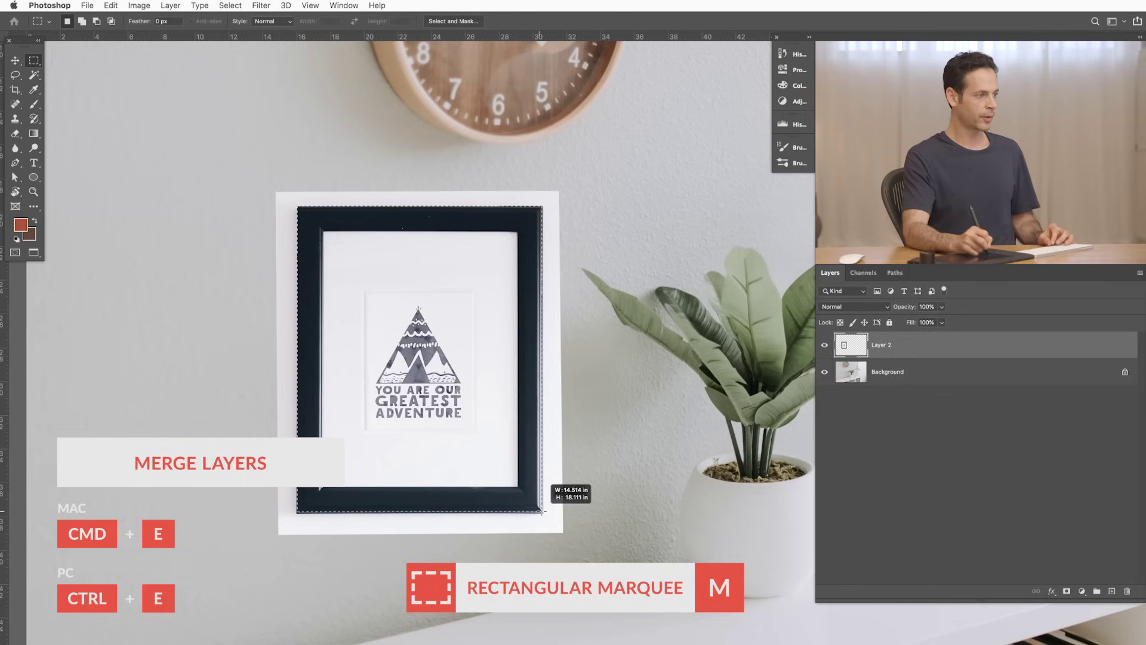
pyautogui.moveTo(542, 511); pyautogui.dragTo(542, 513)
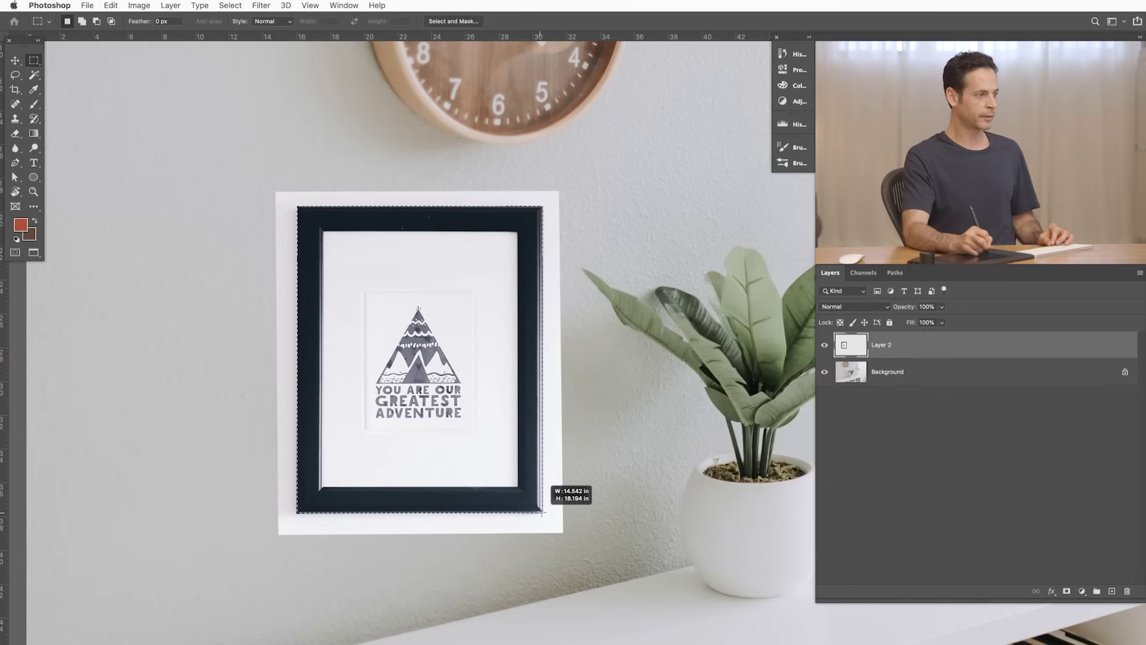
pyautogui.scroll(3, 564, 504)
pyautogui.scroll(2, 585, 496)
# Step: Check the selection against the frame's corners, then add a layer mask to Layer 2
pyautogui.moveTo(360, 406)
pyautogui.mouseDown()
pyautogui.moveTo(418, 443)
pyautogui.moveTo(553, 458)
pyautogui.mouseUp()
pyautogui.scroll(5, 428, 281)
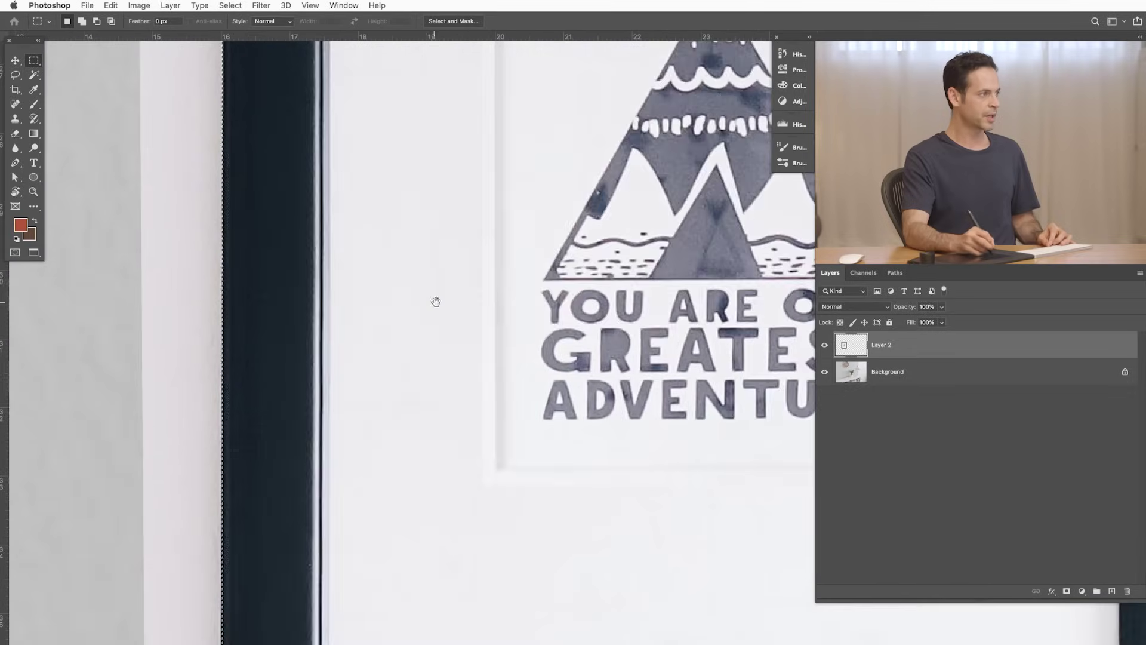
pyautogui.scroll(5, 458, 499)
pyautogui.scroll(2, 556, 466)
pyautogui.moveTo(556, 466); pyautogui.dragTo(123, 445)
pyautogui.hscroll(3, 458, 466)
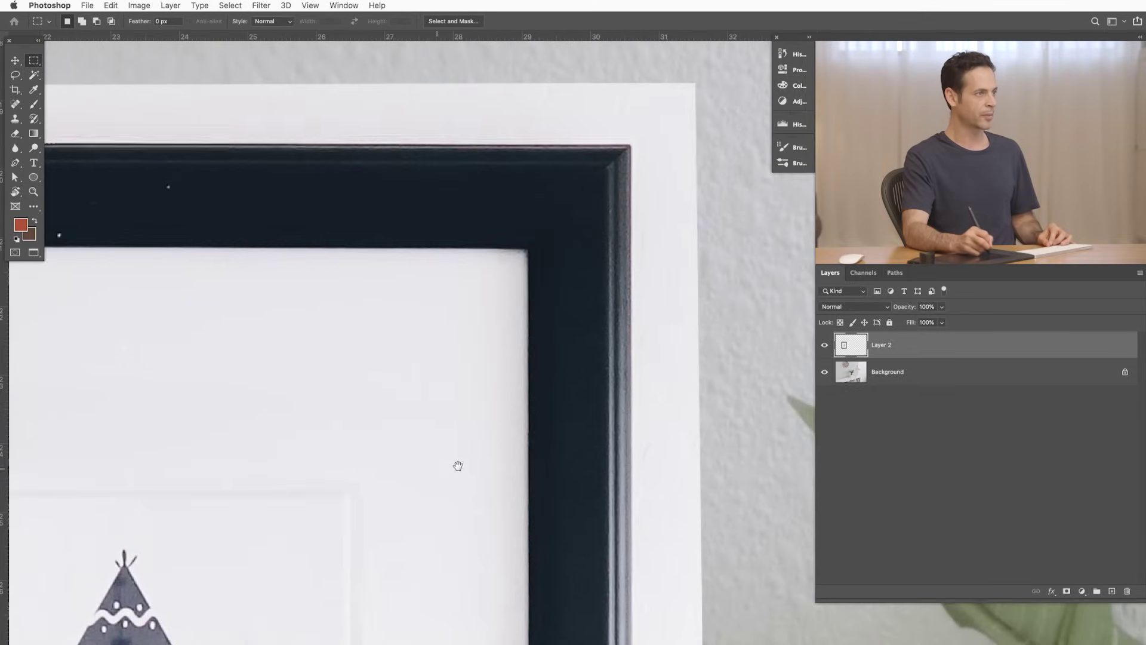
pyautogui.scroll(-2, 577, 474)
pyautogui.scroll(-2, 571, 486)
pyautogui.scroll(-2, 580, 545)
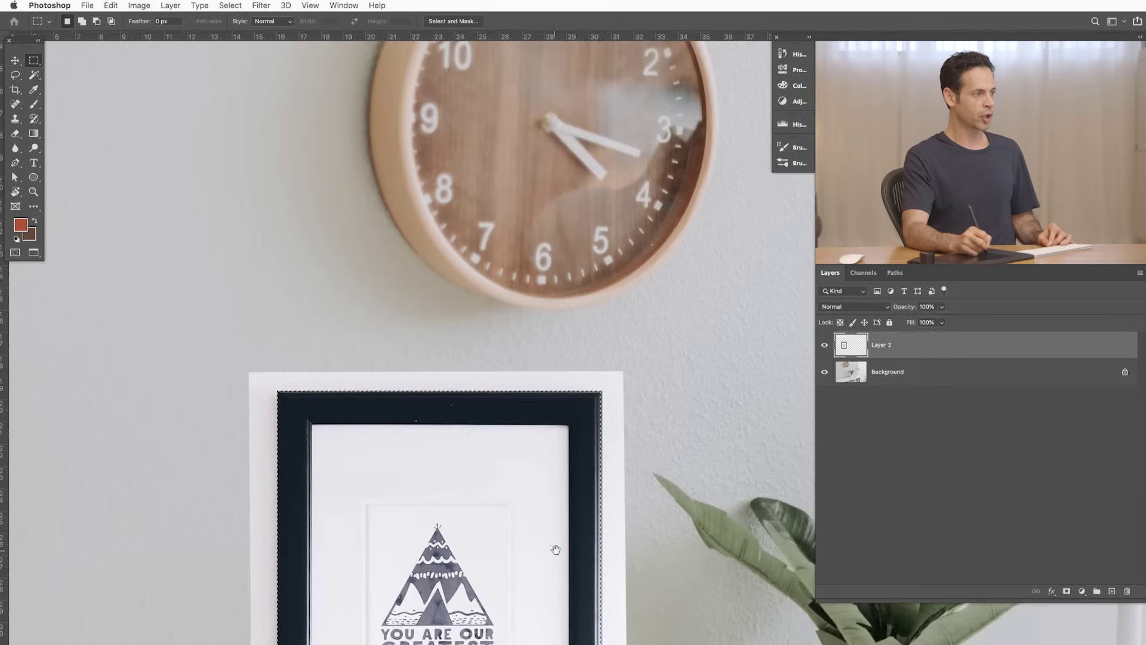
pyautogui.moveTo(559, 546); pyautogui.dragTo(540, 320)
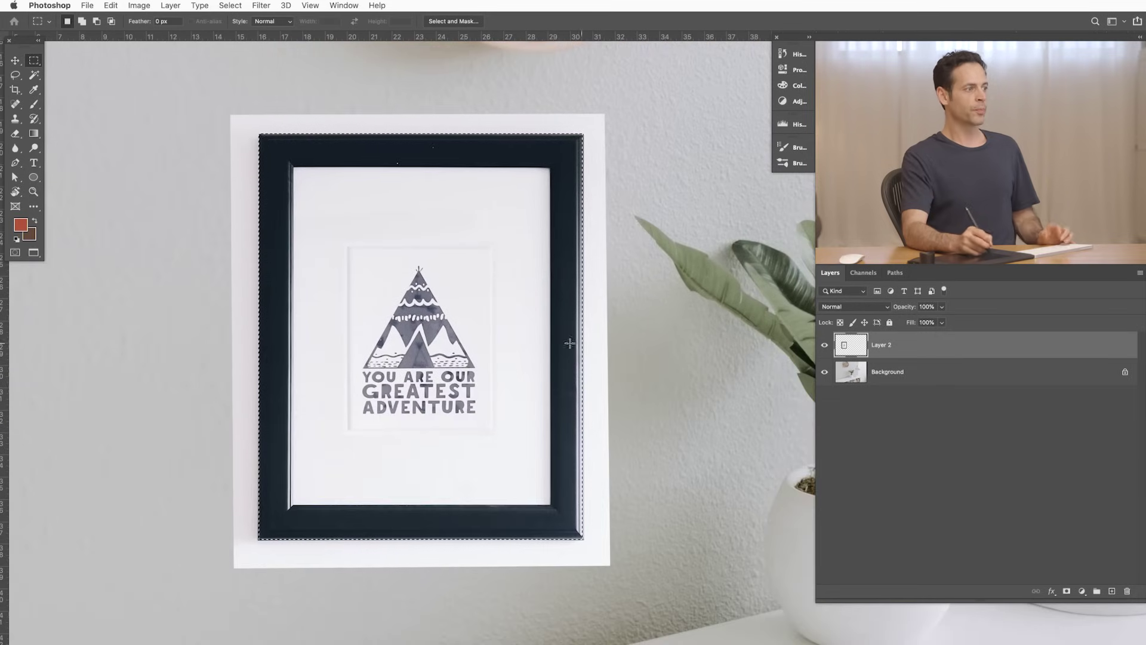
pyautogui.click(1066, 592)
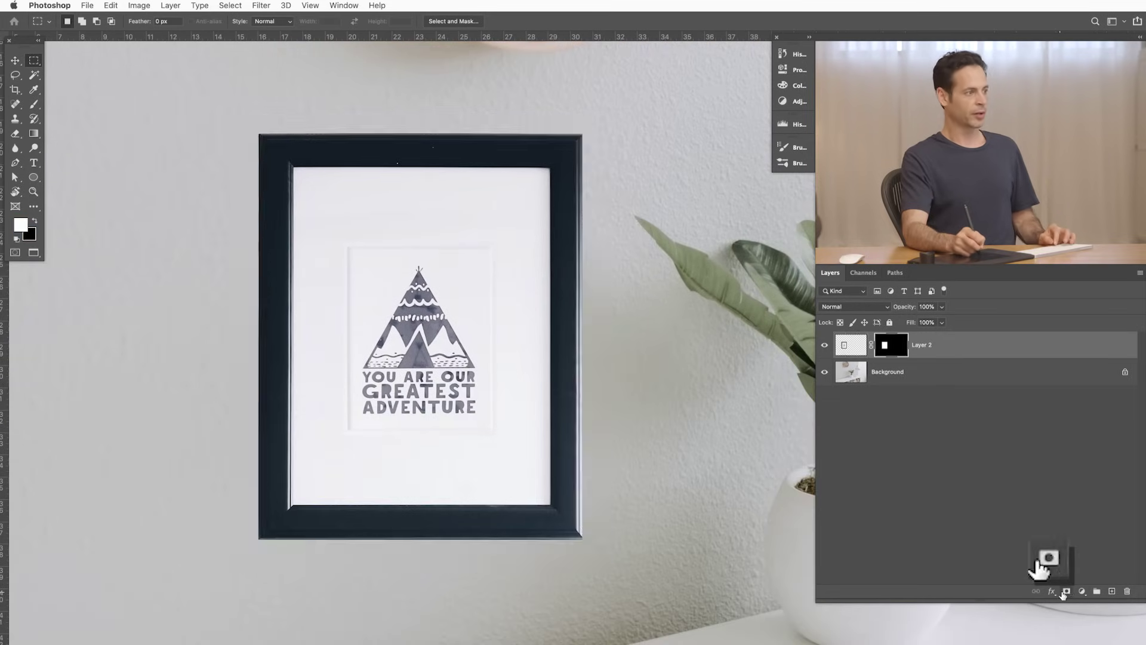
# Step: Inspect the frame's corner, then apply Layer 2's mask permanently
pyautogui.click(507, 568)
pyautogui.keyDown('alt'); pyautogui.click(681, 532); pyautogui.keyUp('alt')
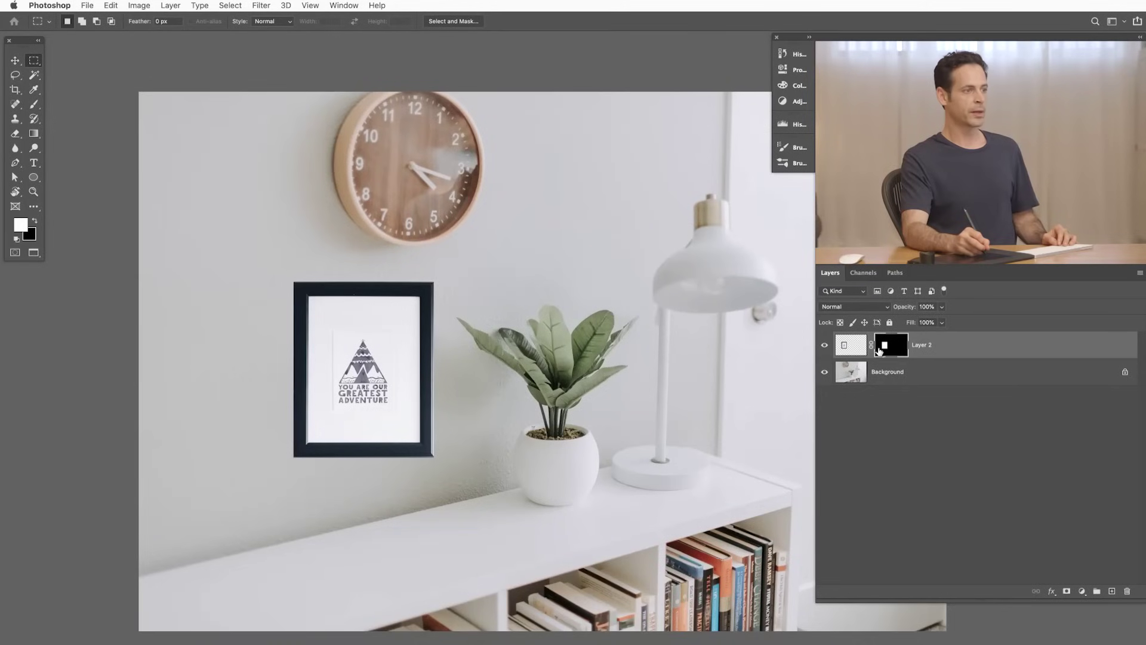
pyautogui.rightClick(891, 345)
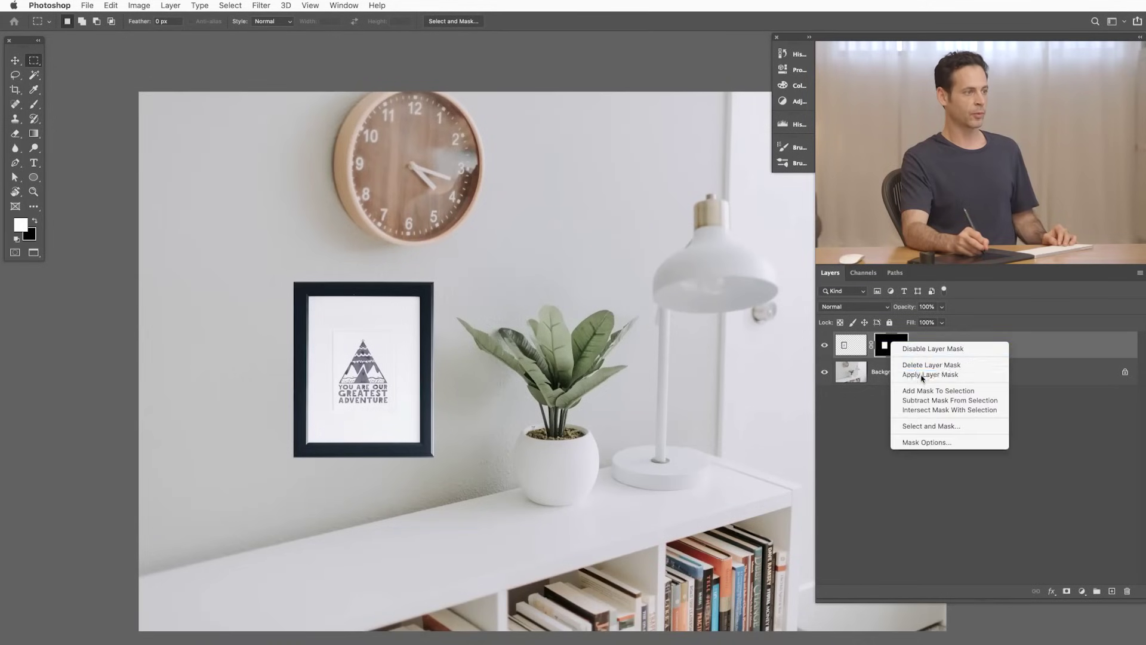
pyautogui.click(922, 375)
# Step: Move the framed print onto the wall above the plant, beside the lamp
pyautogui.press('v')
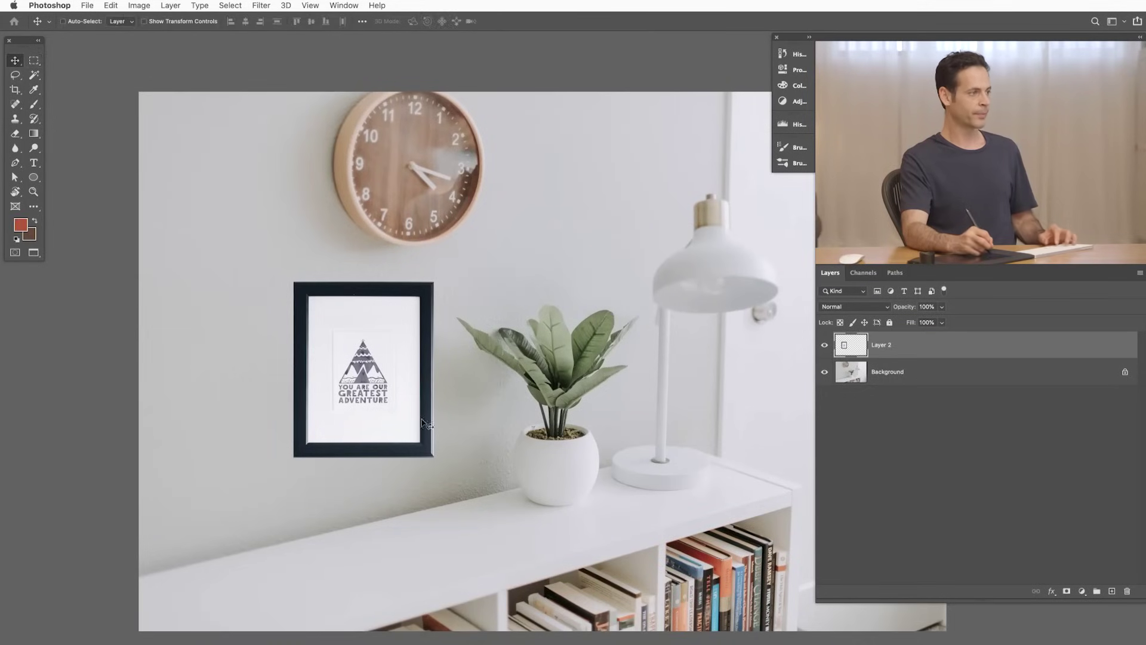
pyautogui.moveTo(416, 431); pyautogui.dragTo(652, 300)
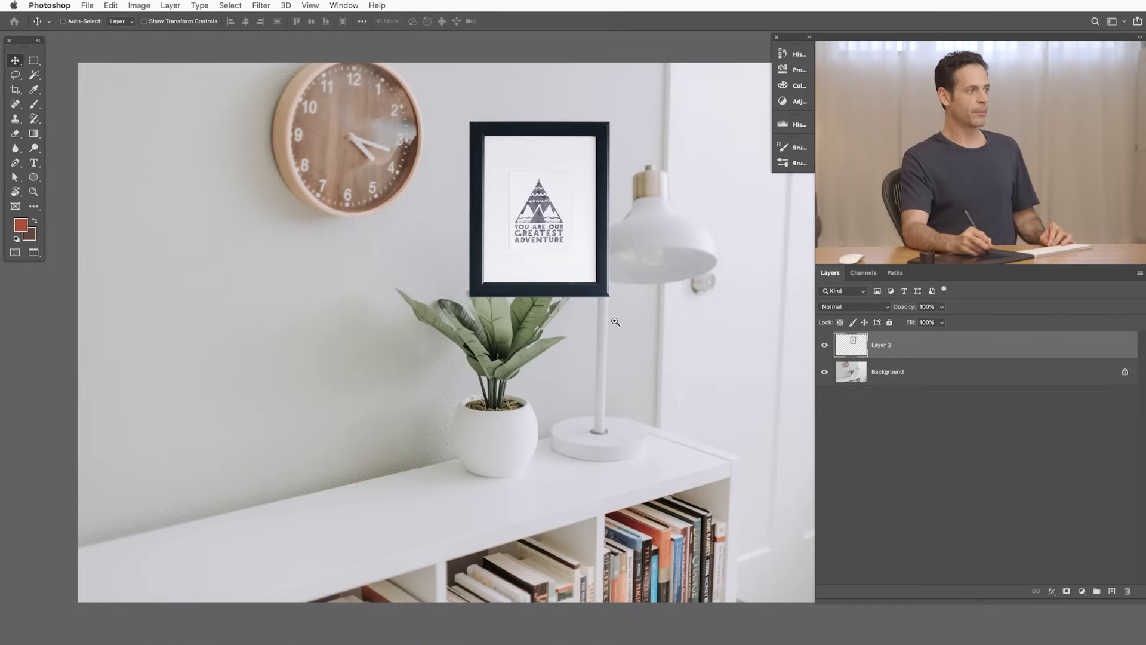
pyautogui.scroll(-2, 615, 322)
pyautogui.moveTo(642, 353)
pyautogui.mouseDown()
pyautogui.moveTo(548, 388)
pyautogui.moveTo(564, 437)
pyautogui.mouseUp()
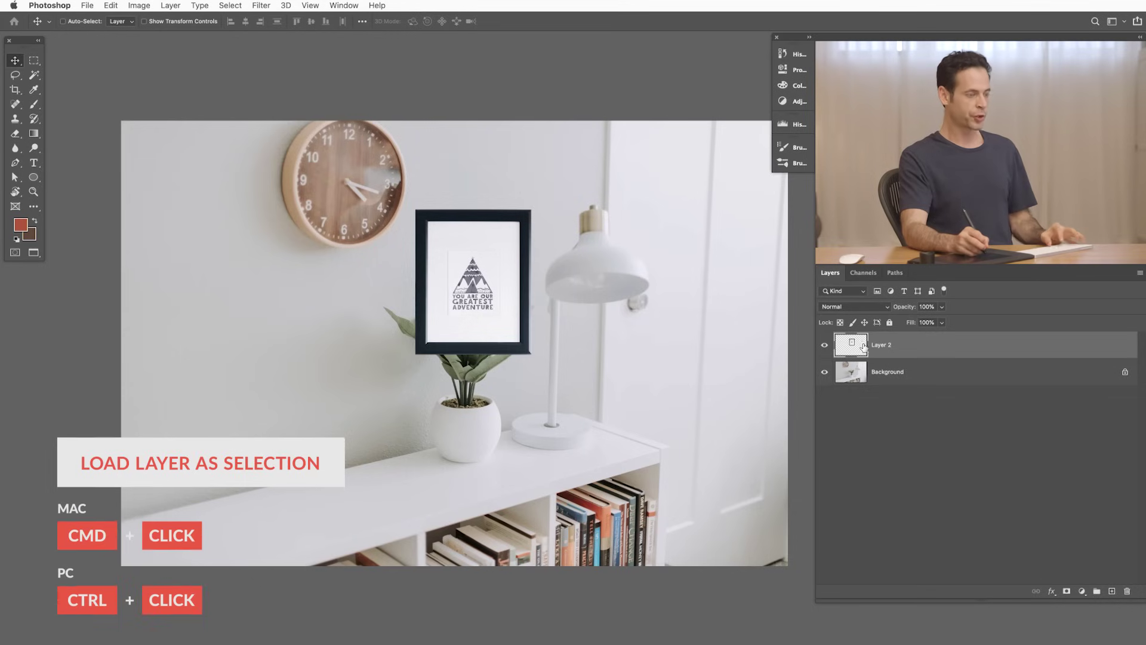
pyautogui.press('super')
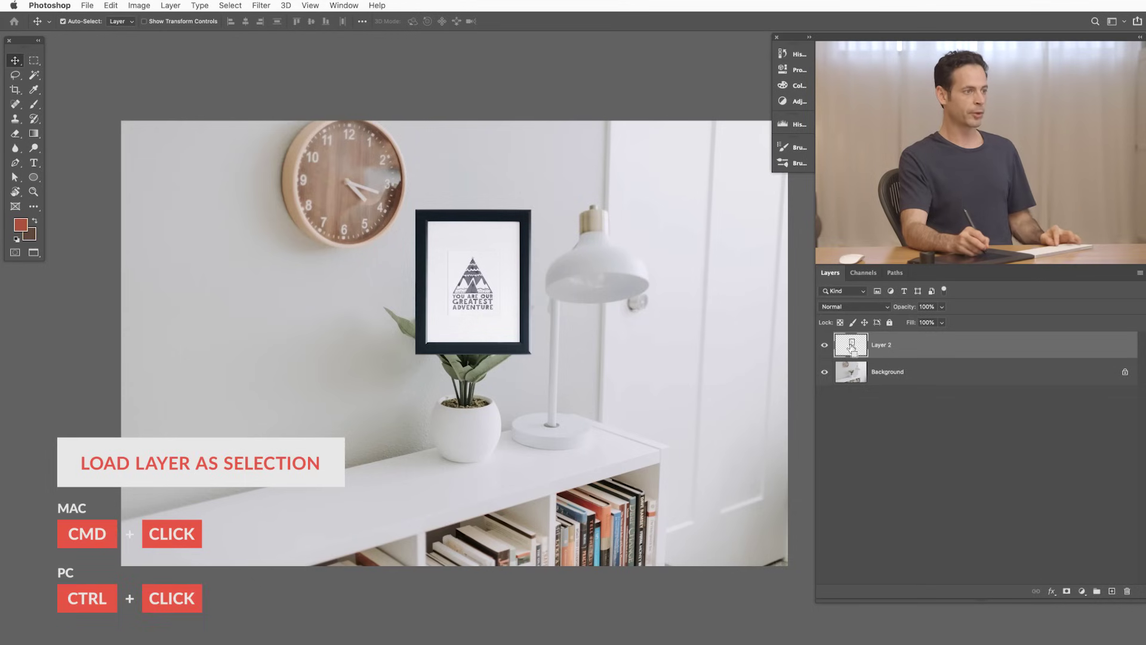
# Step: Copy the framed print selection from Layer 2, then hide Layer 2 and deselect
pyautogui.keyDown('super'); pyautogui.click(550, 308); pyautogui.keyUp('super')
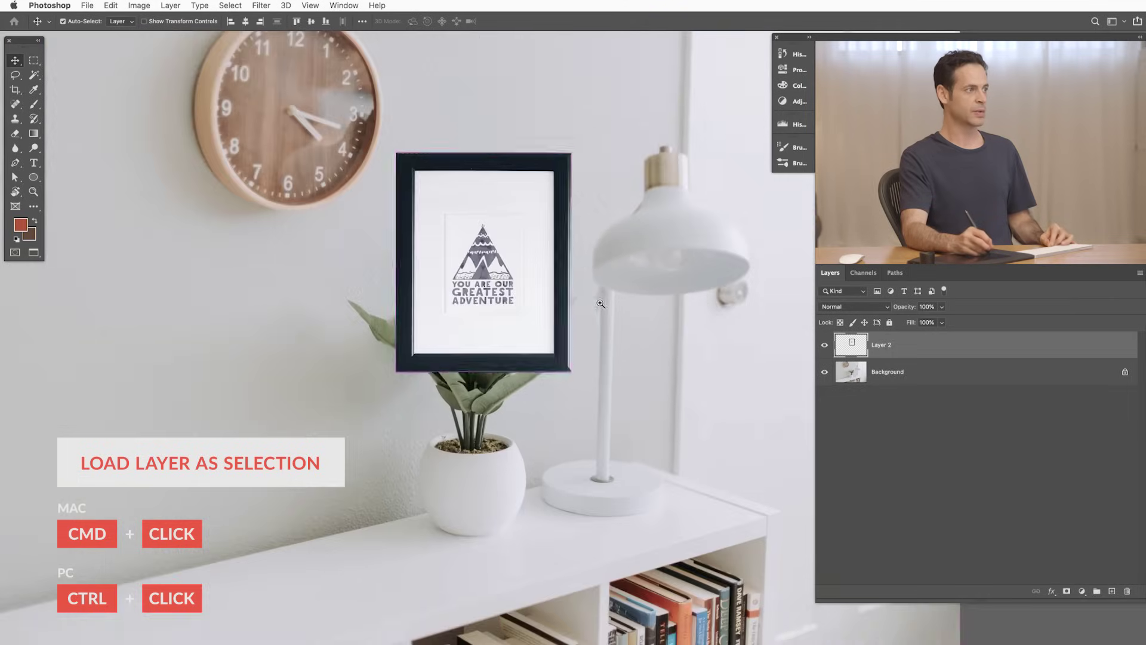
pyautogui.click(601, 304)
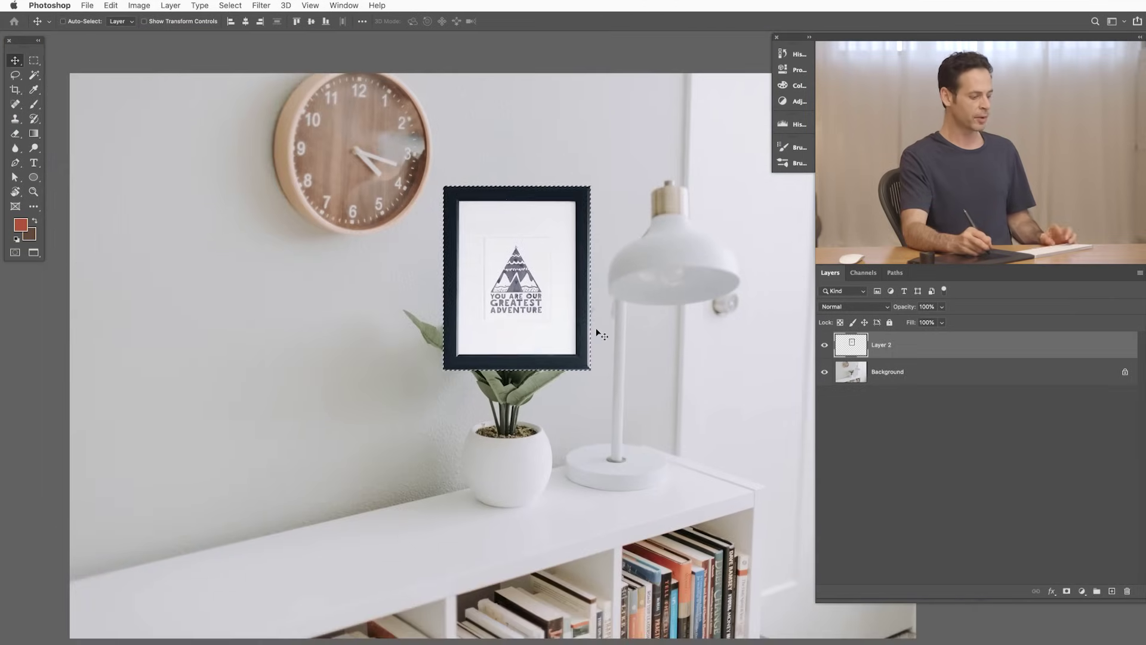
pyautogui.press('super+c')
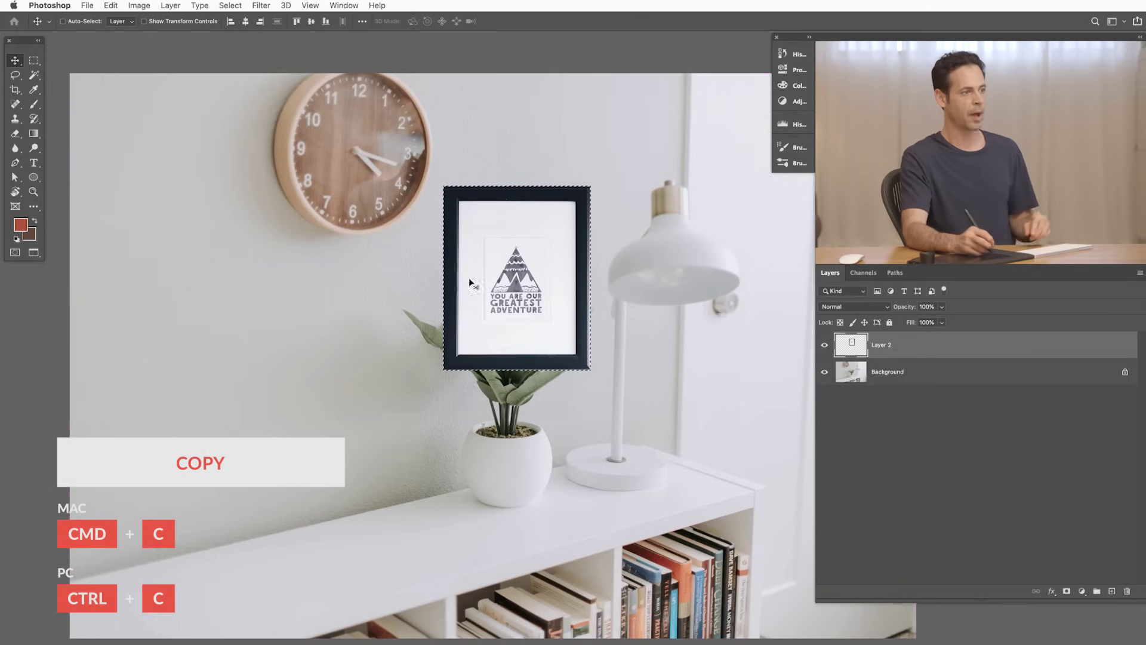
pyautogui.click(824, 349)
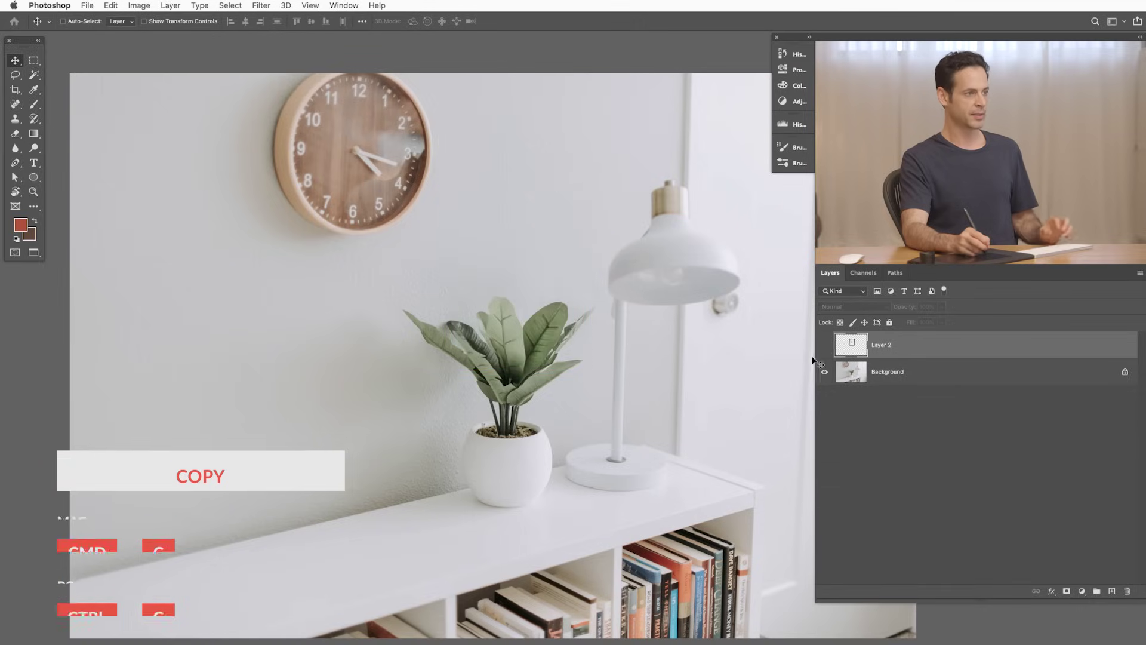
pyautogui.press('super+d')
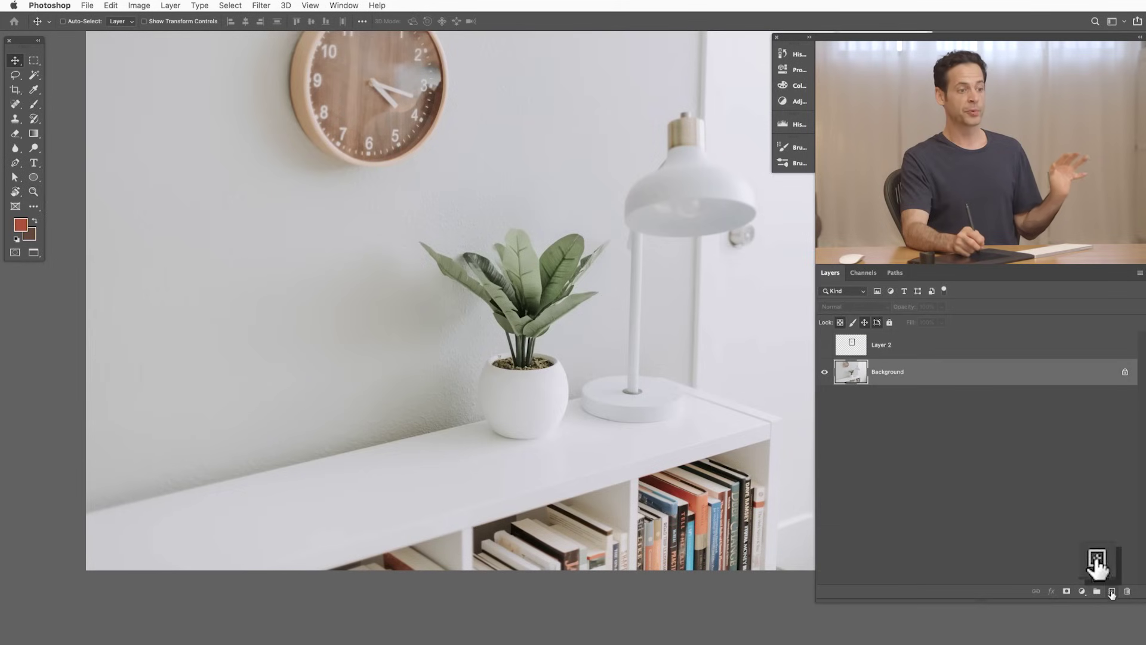
# Step: Create an empty Layer 3 directly above the Background layer
pyautogui.click(1112, 591)
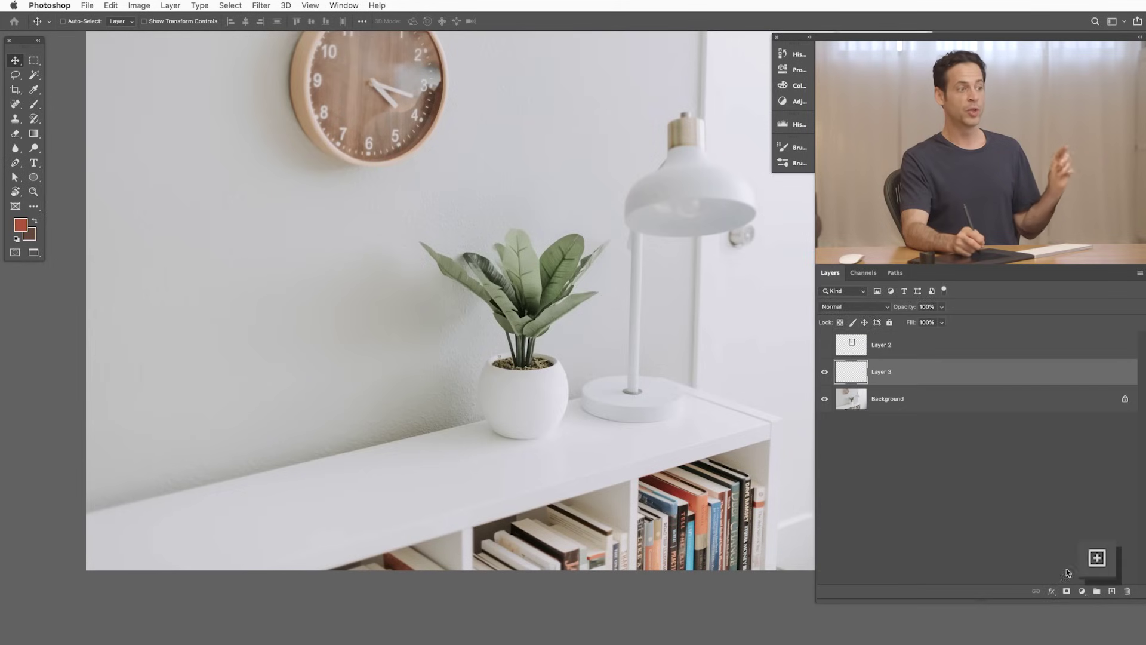
pyautogui.click(899, 405)
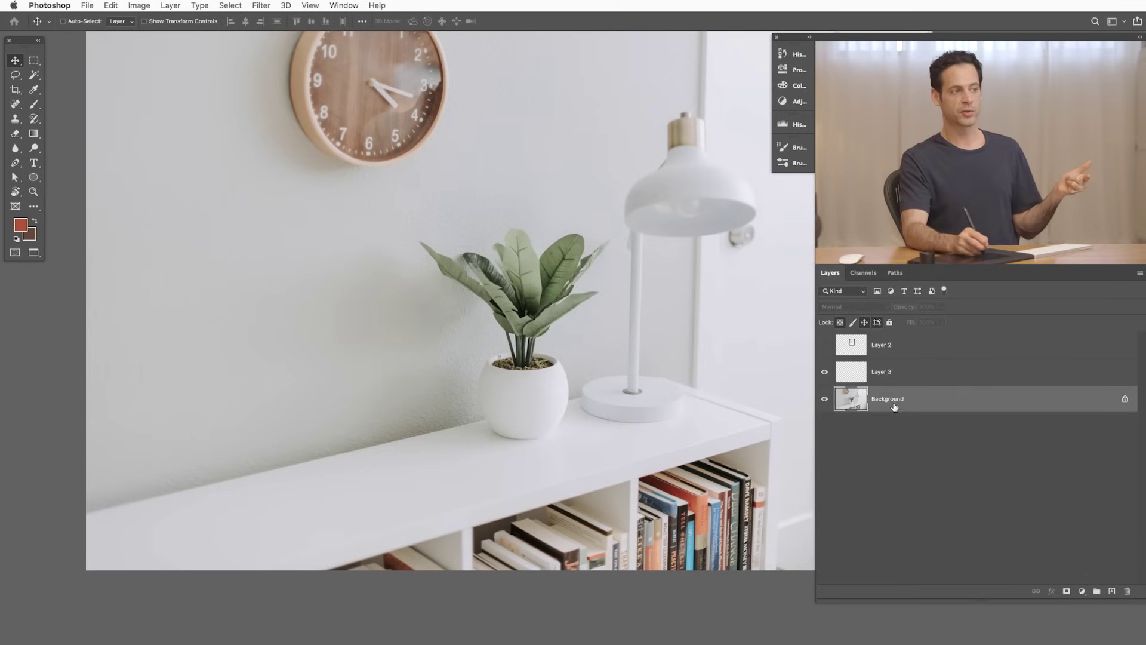
pyautogui.click(901, 380)
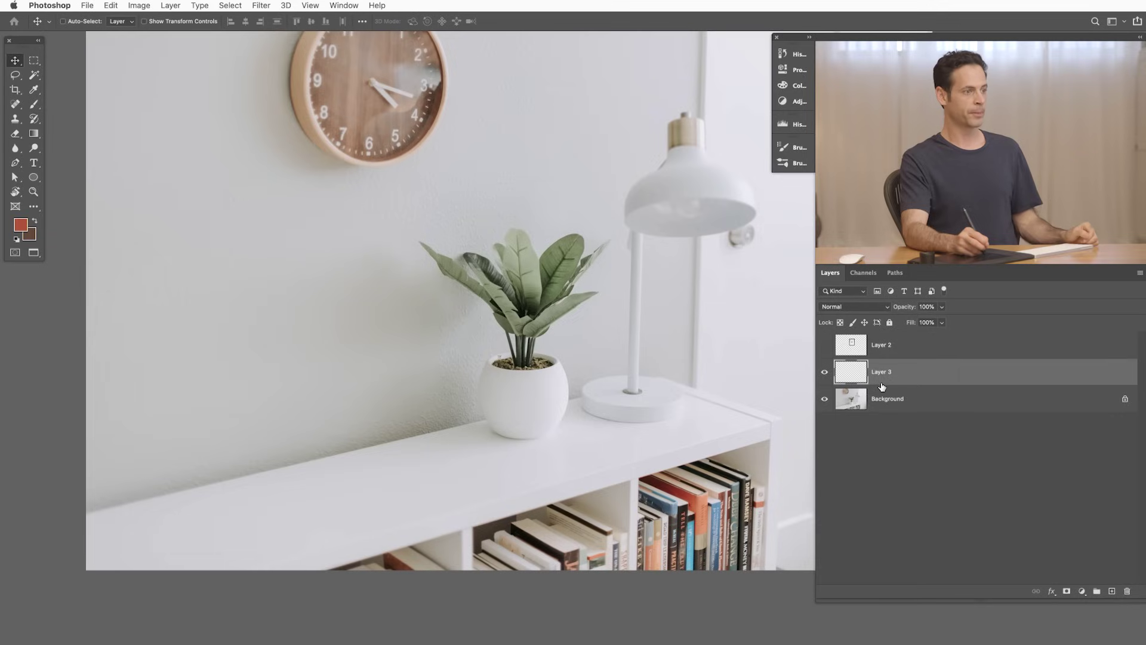
pyautogui.click(826, 346)
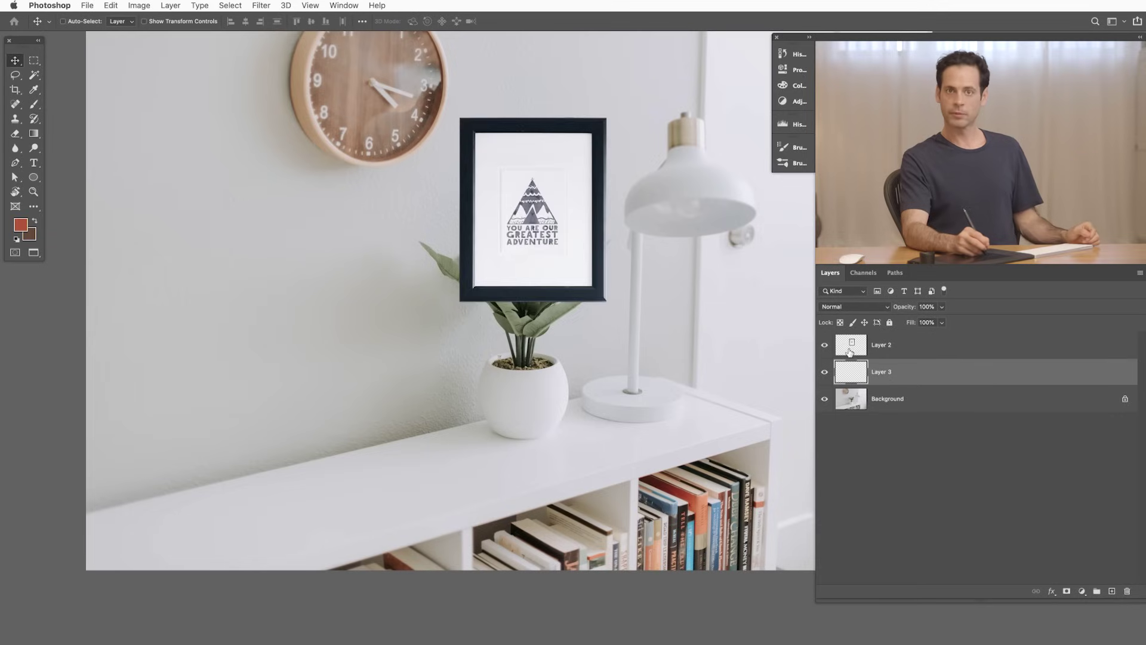
pyautogui.click(826, 346)
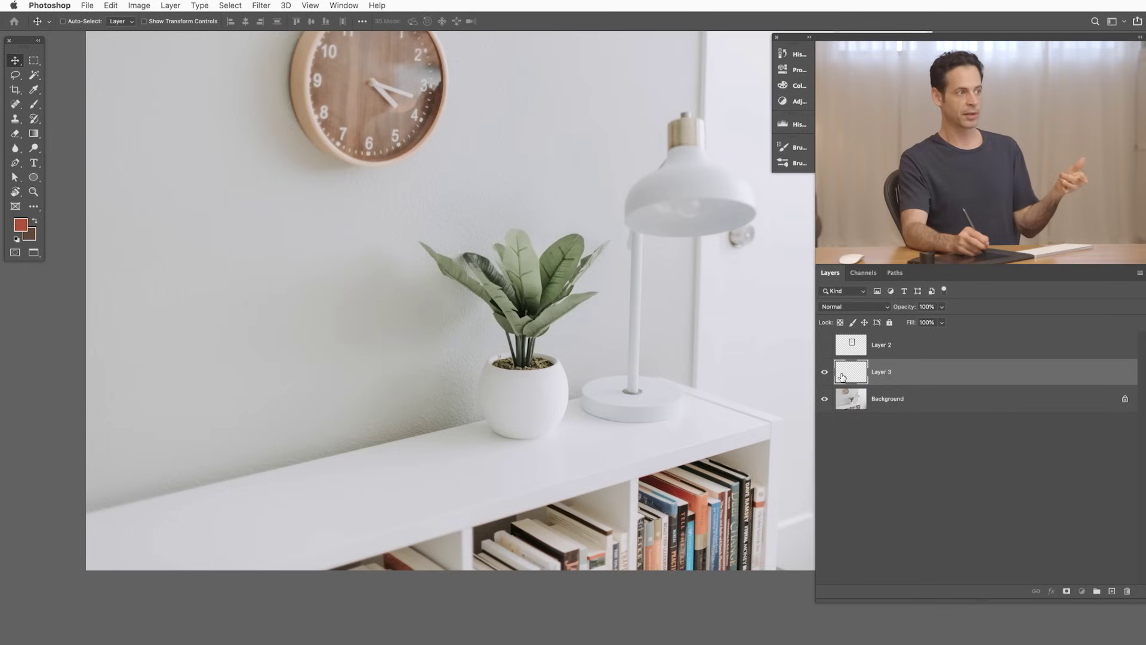
pyautogui.press('super+v')
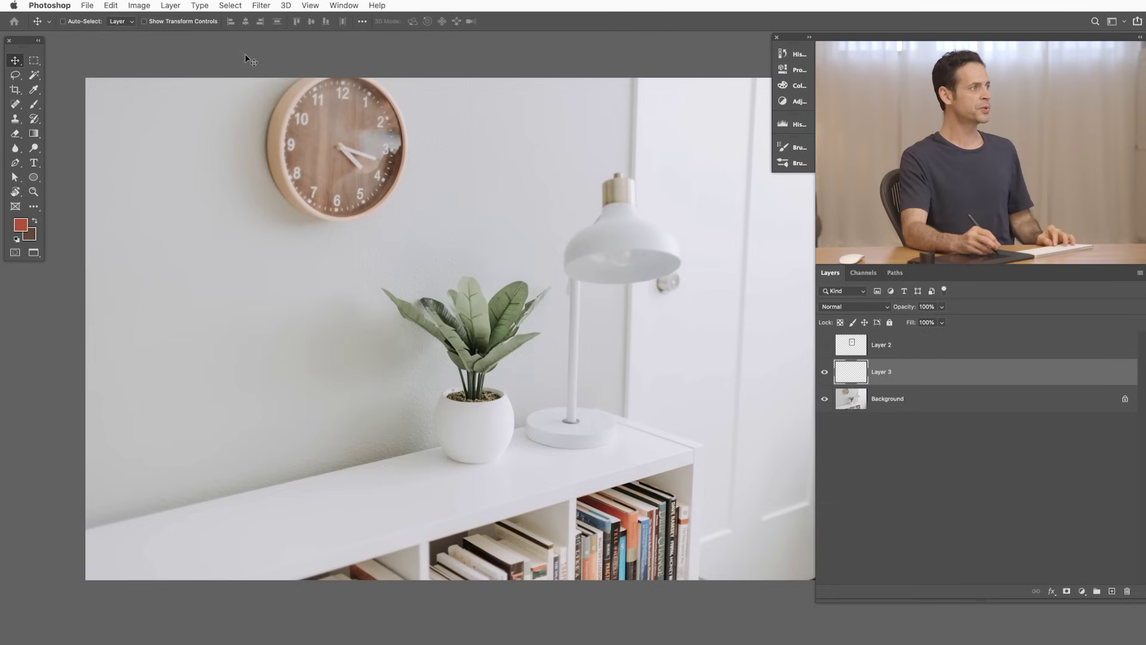
# Step: In Vanishing Point, draw a wall plane left of the plant, align its top corners, and paste the print
pyautogui.click(261, 5)
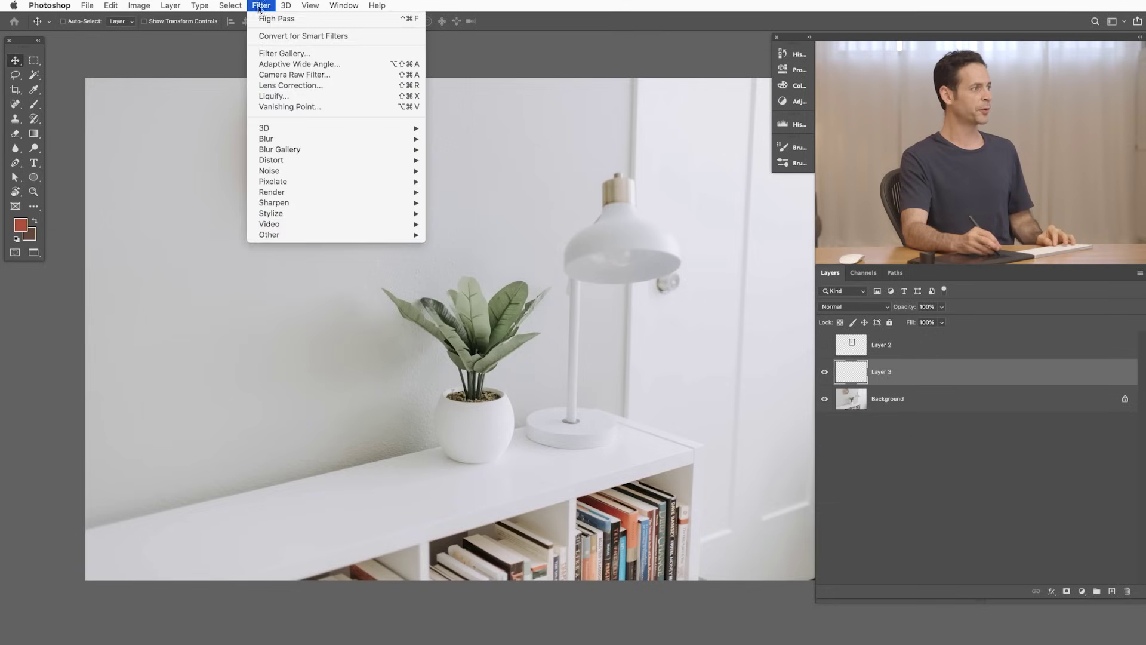
pyautogui.click(299, 108)
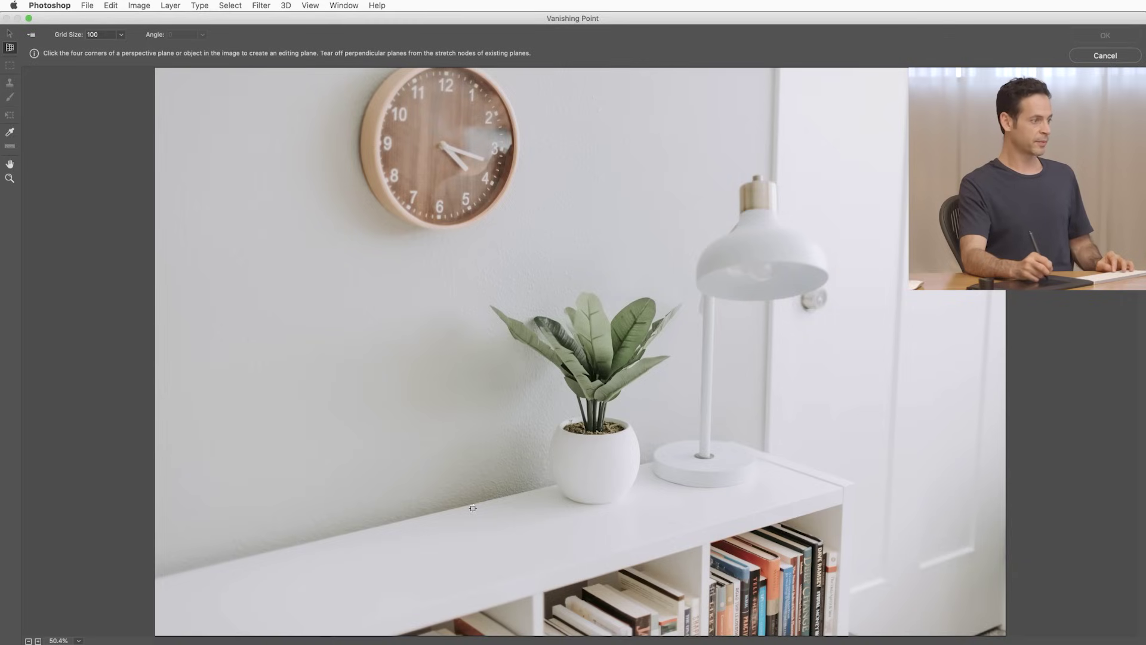
pyautogui.click(550, 486)
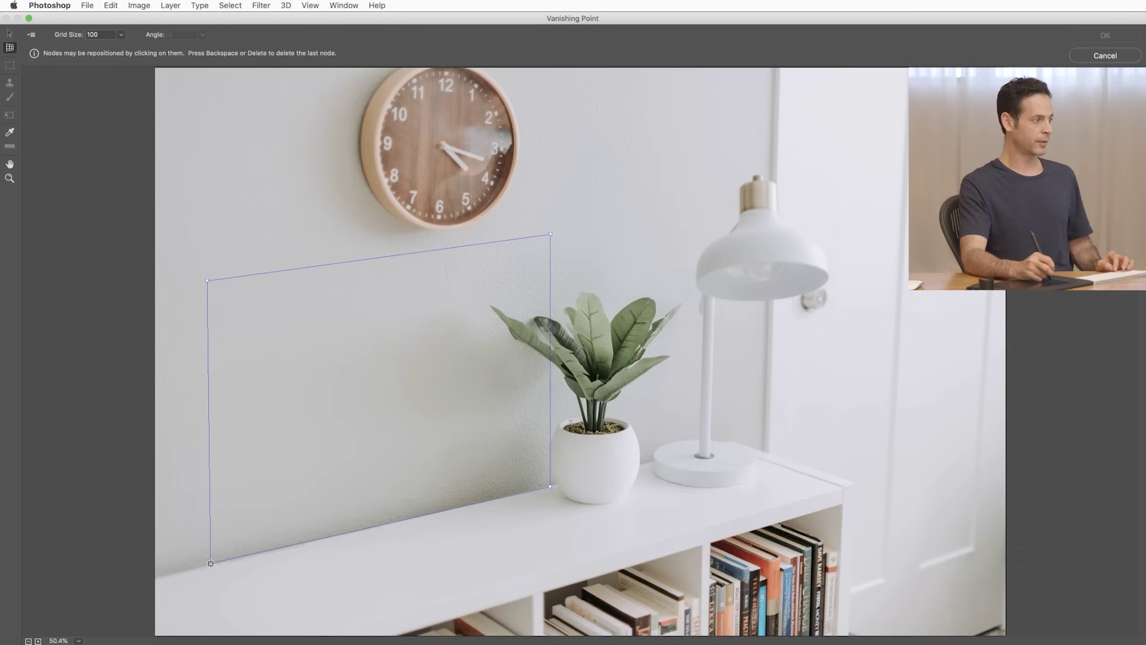
pyautogui.click(214, 563)
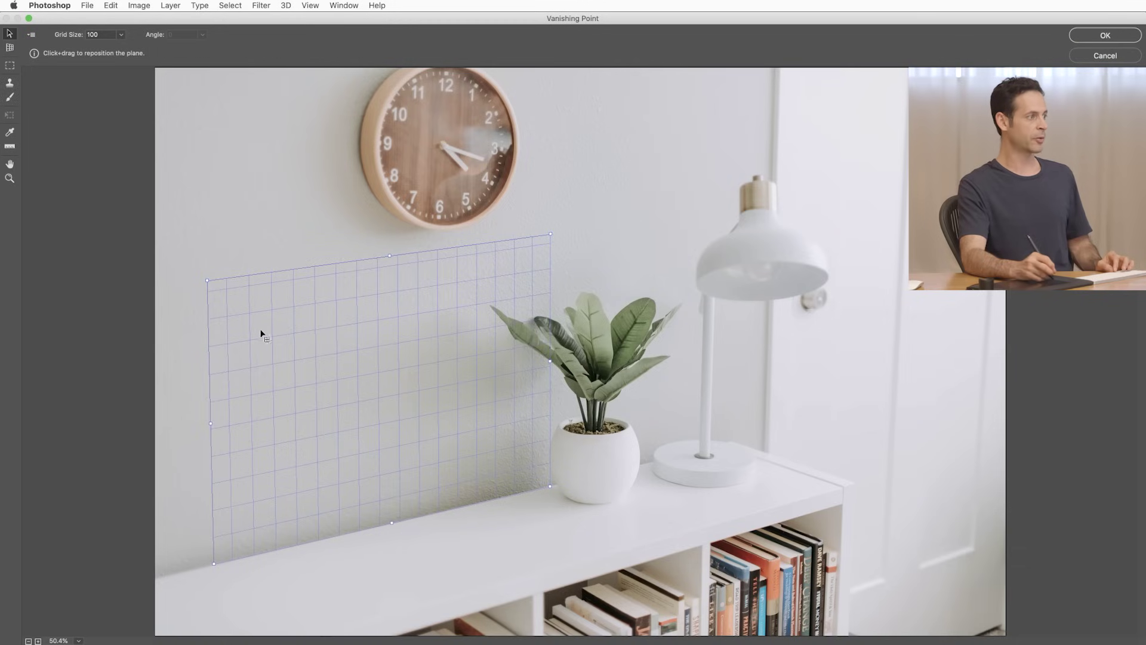
pyautogui.moveTo(207, 282); pyautogui.dragTo(216, 283)
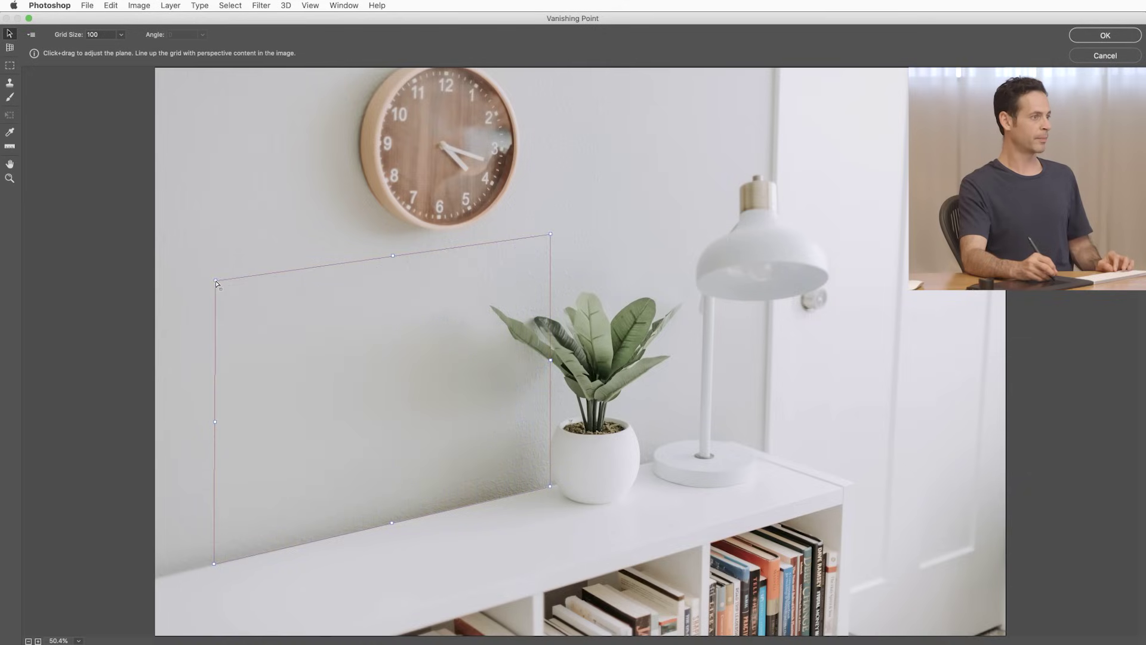
pyautogui.moveTo(551, 234); pyautogui.dragTo(557, 235)
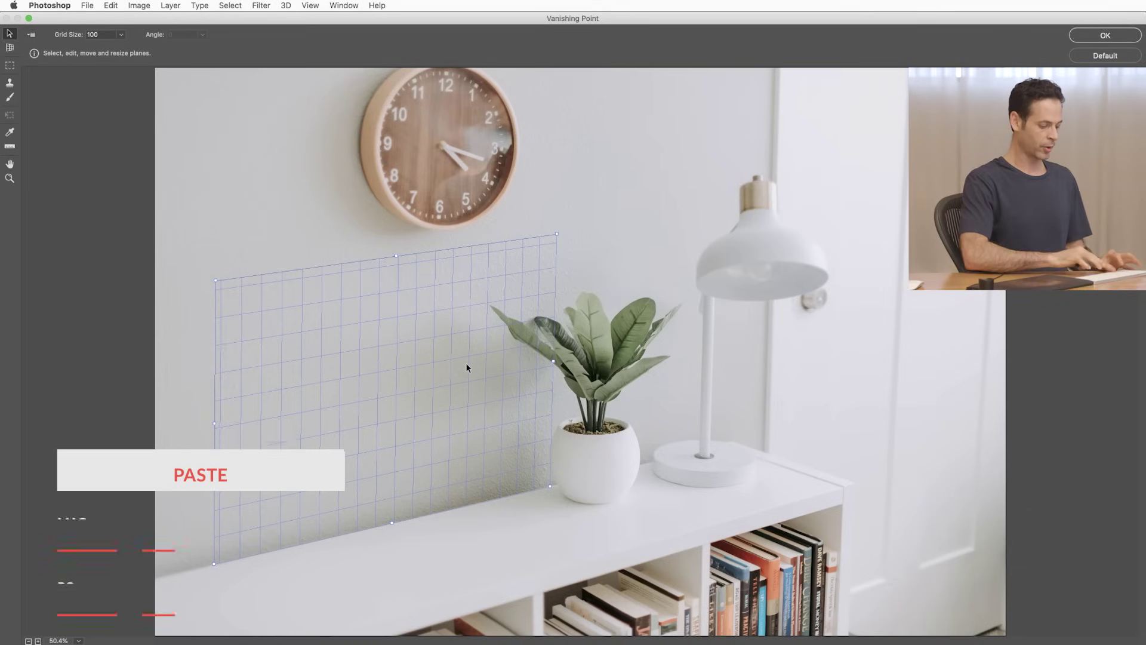
pyautogui.press('super+v')
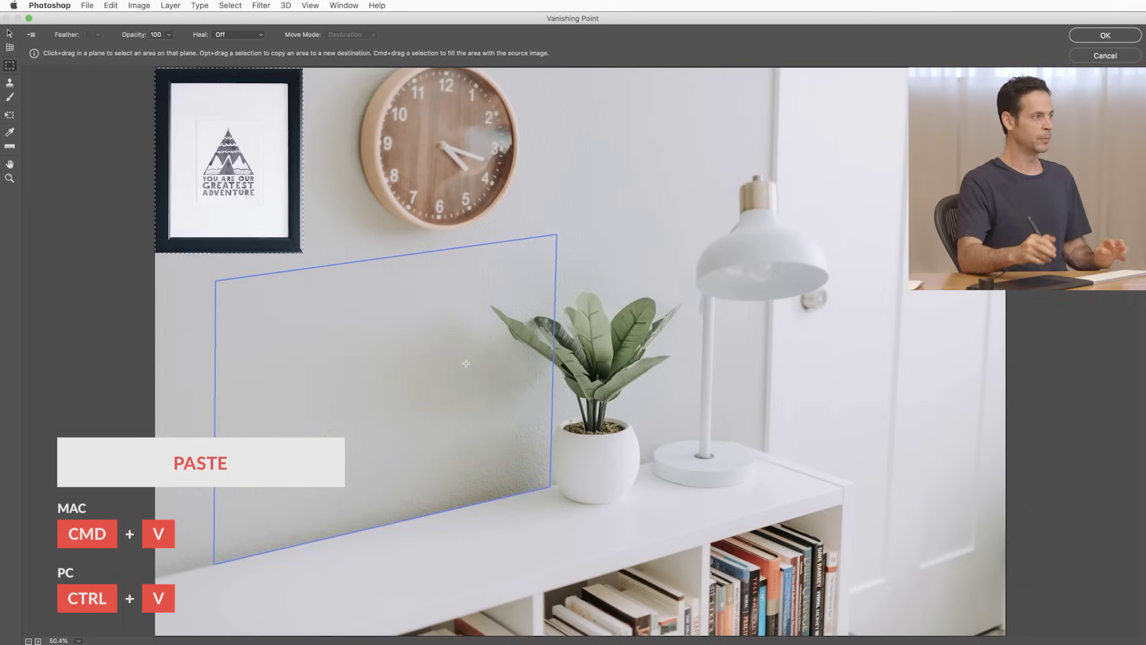
# Step: Drag the pasted print into the wall plane and scale it down
pyautogui.moveTo(255, 166)
pyautogui.mouseDown()
pyautogui.moveTo(381, 374)
pyautogui.moveTo(747, 279)
pyautogui.moveTo(307, 137)
pyautogui.mouseUp()
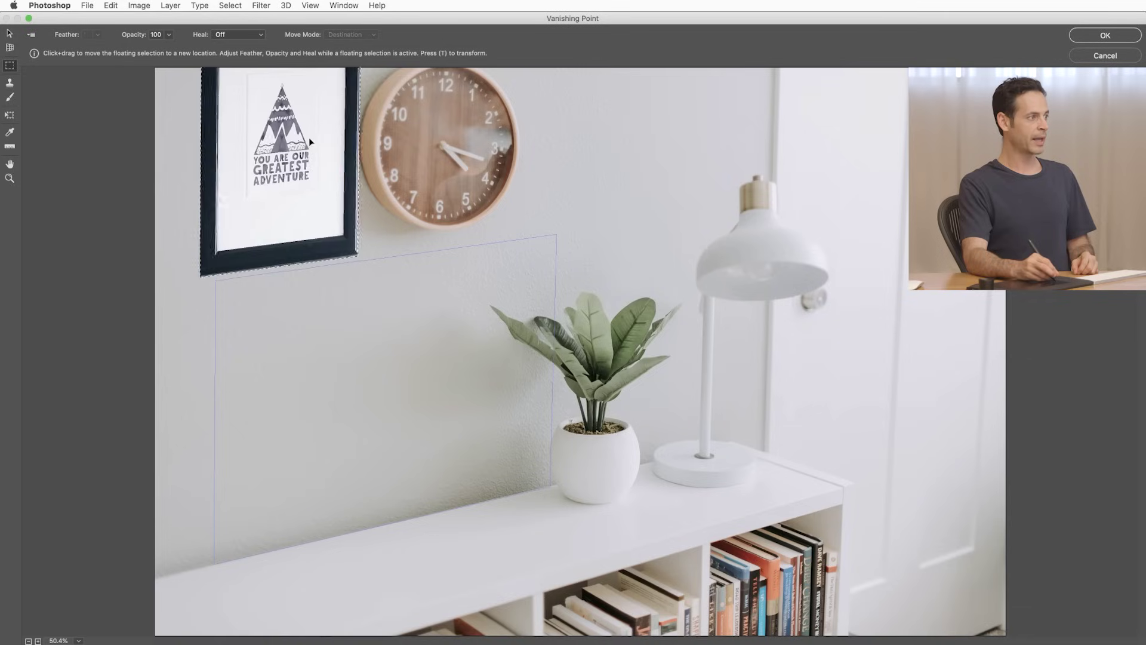
pyautogui.moveTo(307, 137)
pyautogui.mouseDown()
pyautogui.moveTo(367, 404)
pyautogui.moveTo(382, 397)
pyautogui.mouseUp()
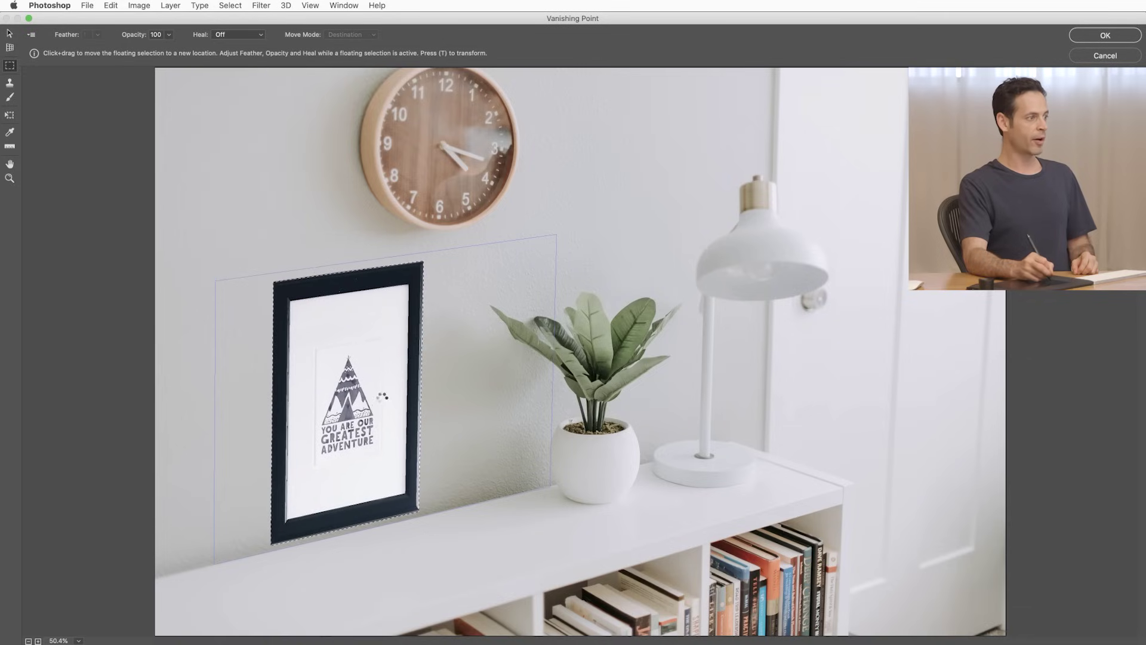
pyautogui.press('alt')
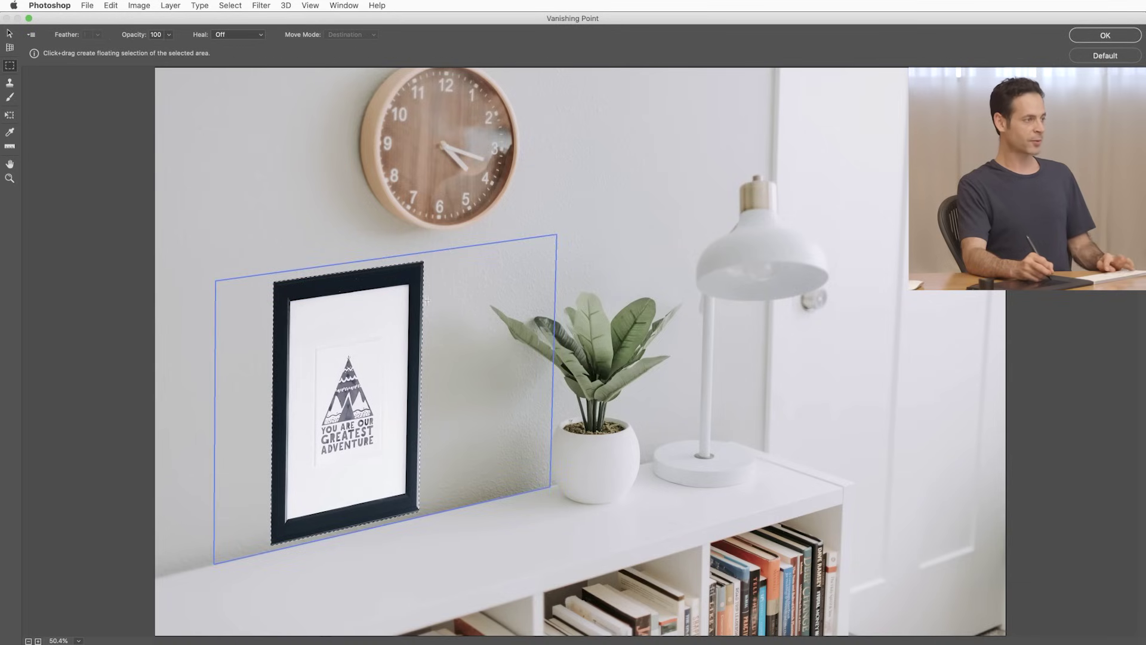
pyautogui.press('super+t')
pyautogui.moveTo(423, 263); pyautogui.dragTo(414, 311)
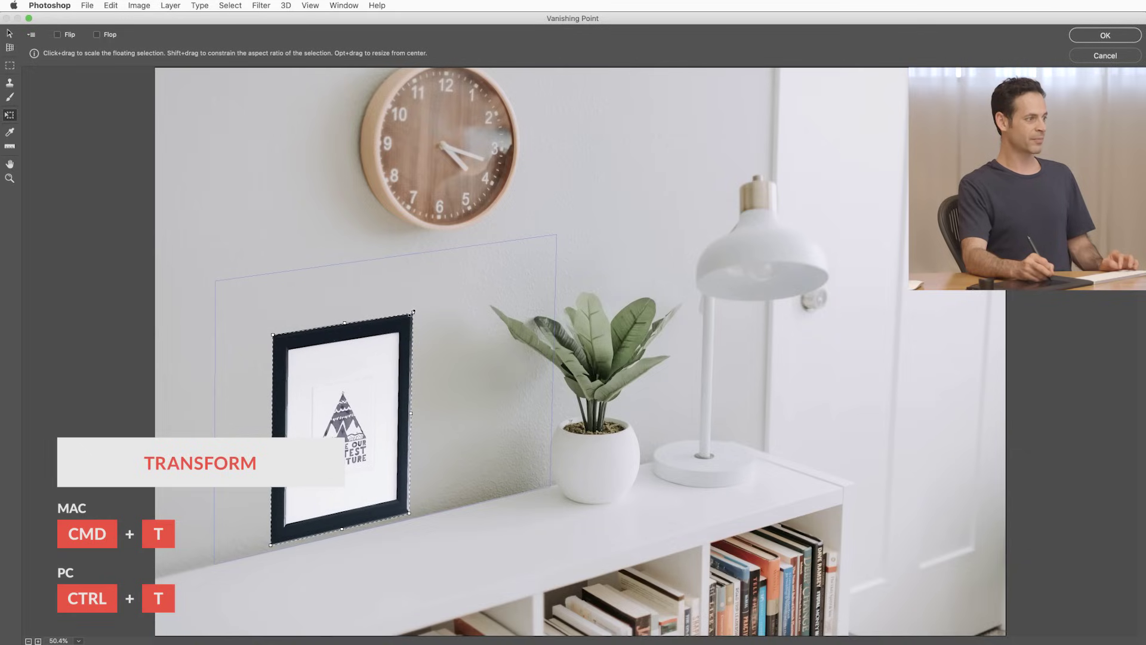
pyautogui.moveTo(367, 420); pyautogui.dragTo(398, 376)
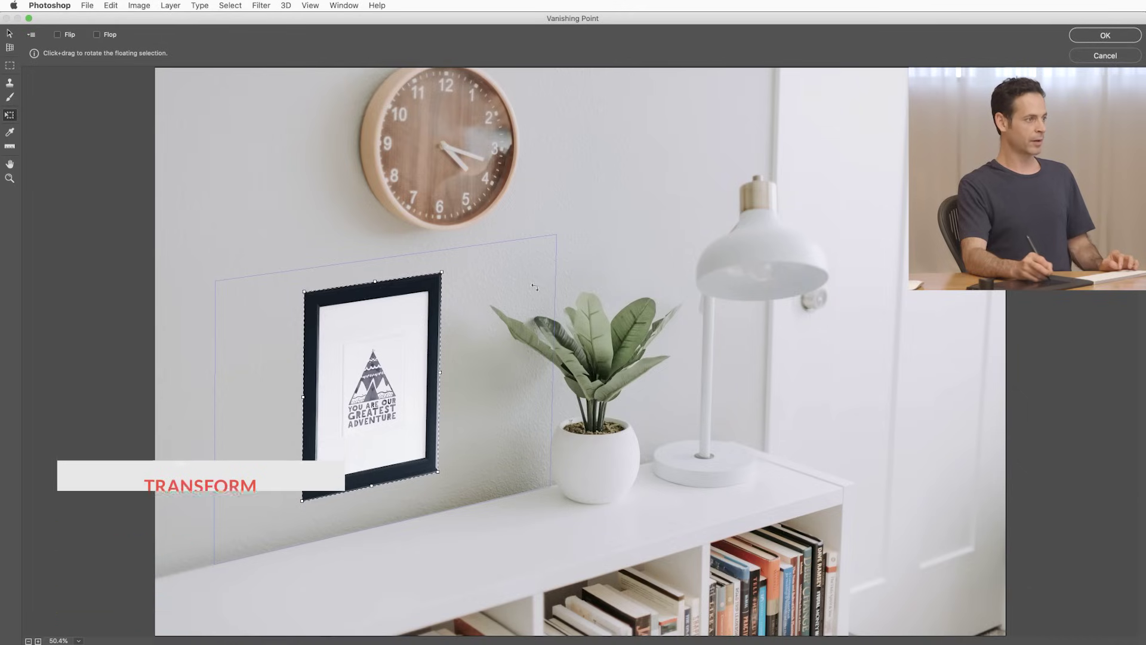
# Step: Refine the print's size and position on the wall left of the plant
pyautogui.moveTo(376, 282); pyautogui.dragTo(375, 290)
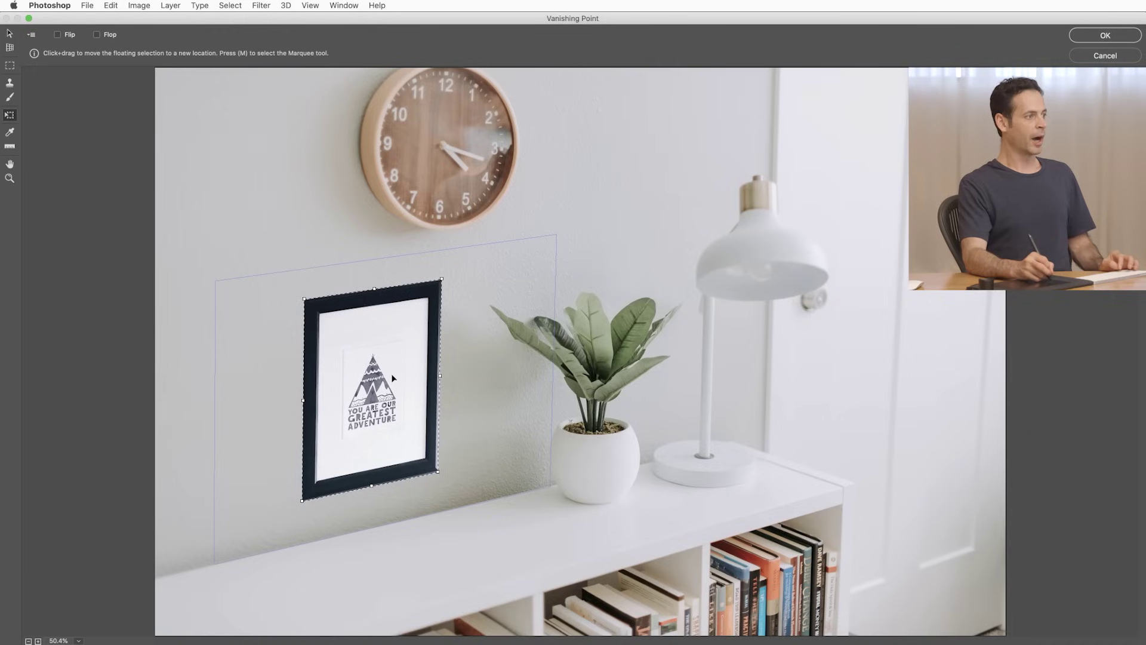
pyautogui.moveTo(388, 372)
pyautogui.mouseDown()
pyautogui.moveTo(769, 283)
pyautogui.moveTo(308, 391)
pyautogui.mouseUp()
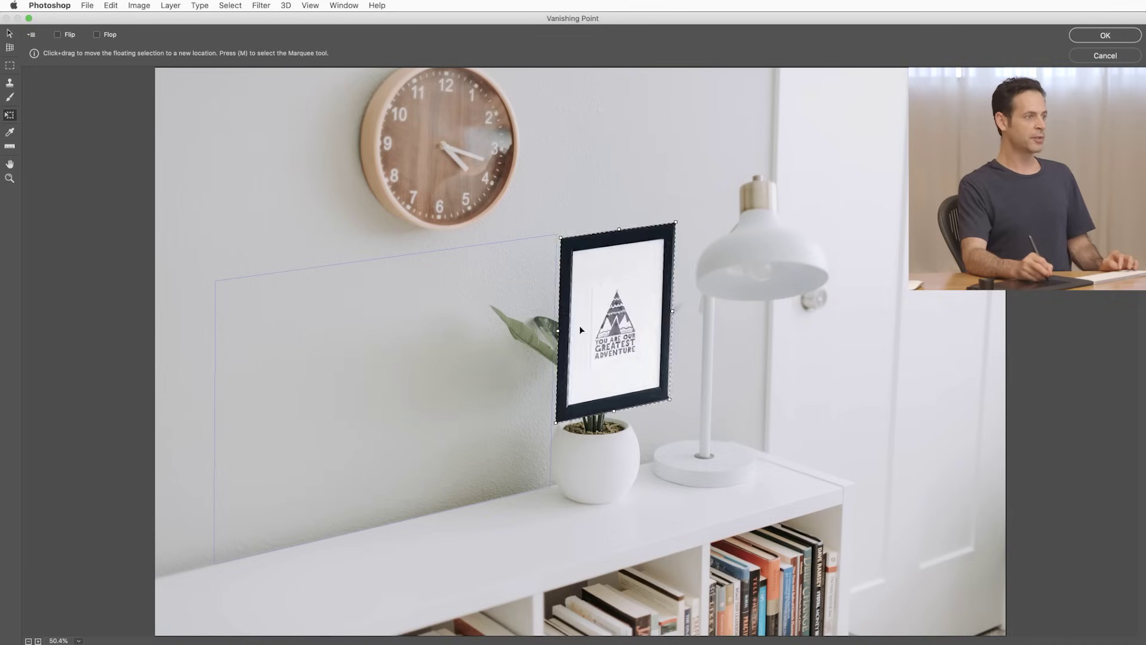
pyautogui.moveTo(307, 391)
pyautogui.mouseDown()
pyautogui.moveTo(696, 334)
pyautogui.moveTo(881, 294)
pyautogui.moveTo(979, 323)
pyautogui.moveTo(979, 389)
pyautogui.moveTo(944, 569)
pyautogui.moveTo(902, 567)
pyautogui.moveTo(889, 192)
pyautogui.moveTo(757, 158)
pyautogui.moveTo(529, 144)
pyautogui.moveTo(179, 180)
pyautogui.moveTo(633, 246)
pyautogui.moveTo(334, 382)
pyautogui.moveTo(412, 382)
pyautogui.moveTo(364, 370)
pyautogui.mouseUp()
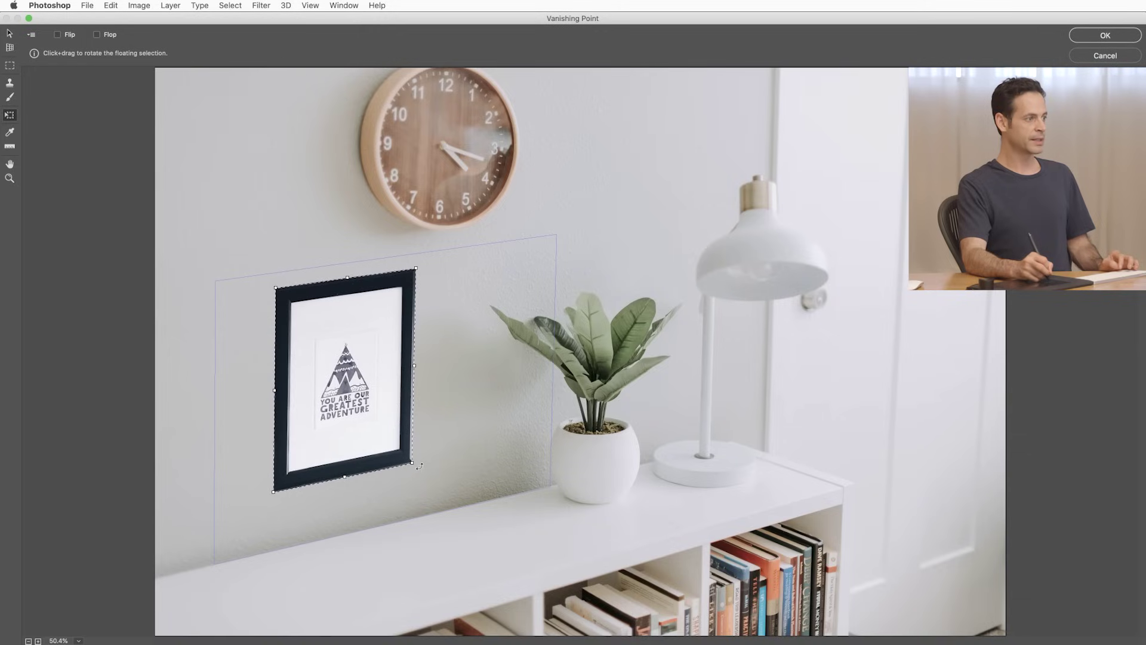
pyautogui.moveTo(413, 463)
pyautogui.mouseDown()
pyautogui.moveTo(435, 485)
pyautogui.moveTo(442, 445)
pyautogui.moveTo(378, 439)
pyautogui.mouseUp()
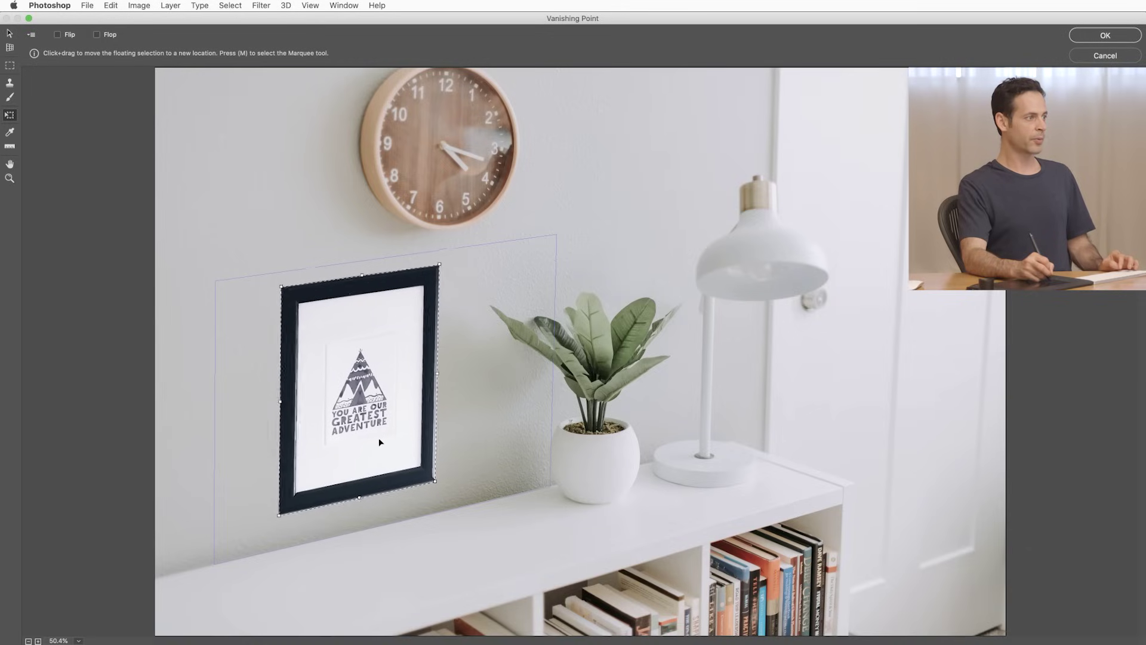
pyautogui.moveTo(424, 468); pyautogui.dragTo(426, 466)
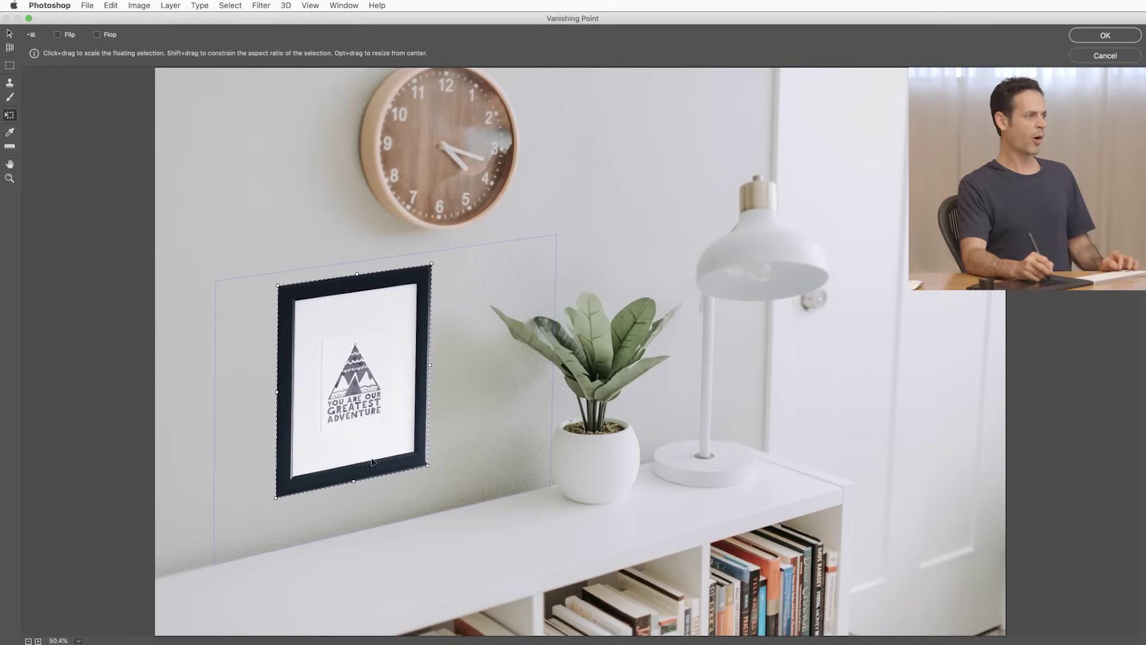
pyautogui.moveTo(380, 437); pyautogui.dragTo(376, 447)
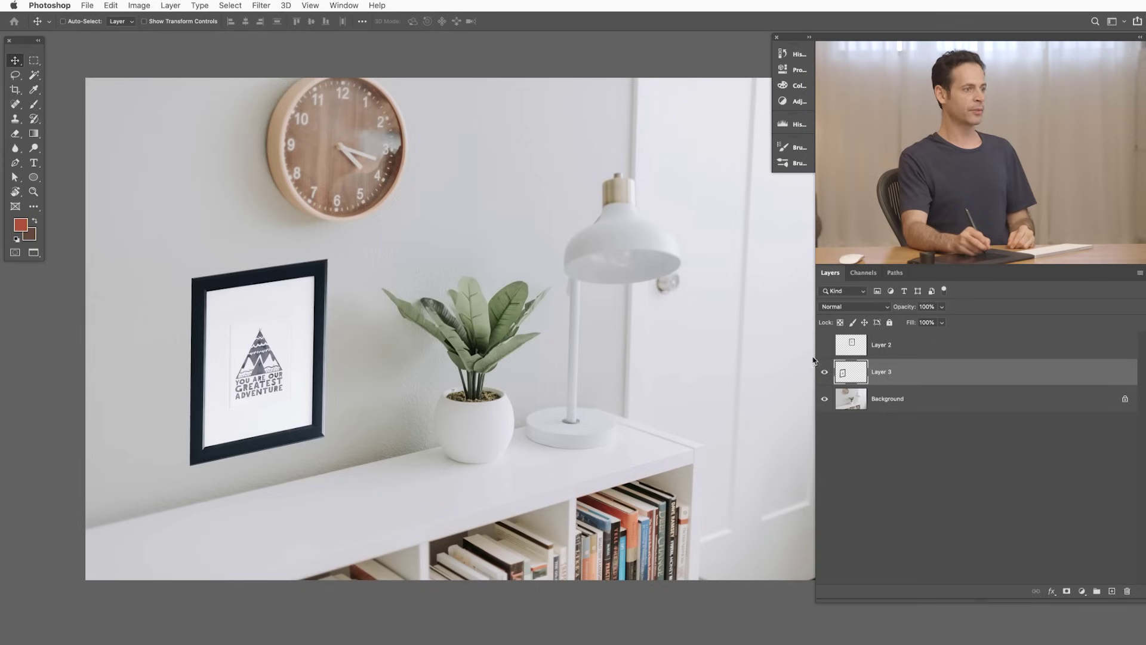
# Step: Add a default Black & White adjustment layer, compare it on and off, then select Layer 3
pyautogui.click(824, 371)
pyautogui.click(824, 371)
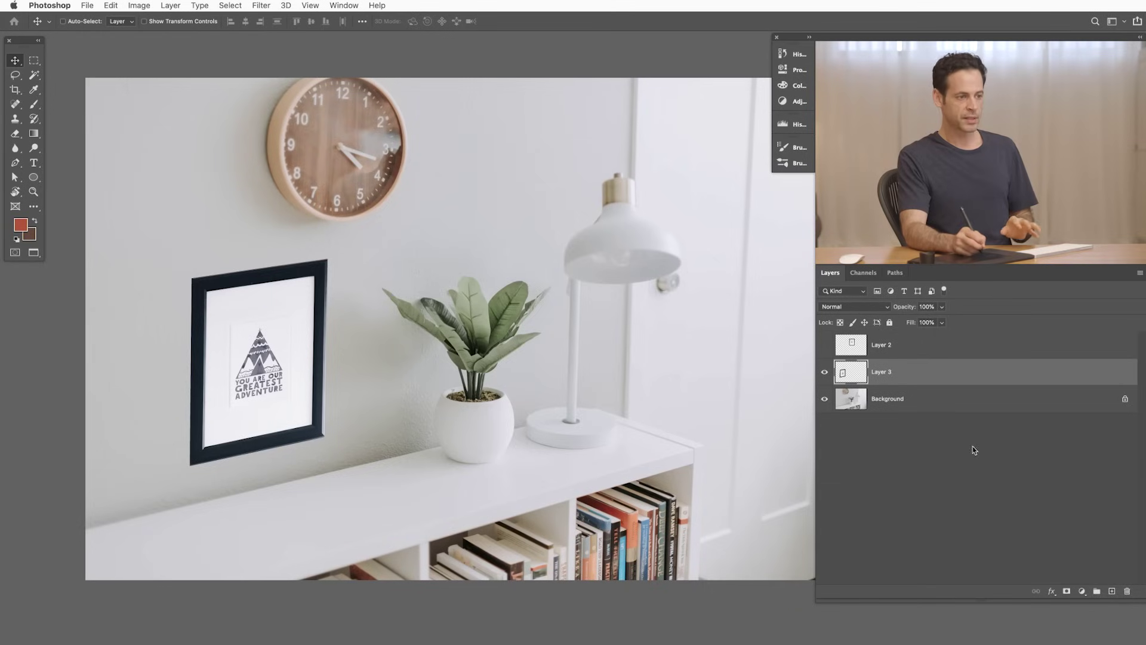
pyautogui.click(1082, 592)
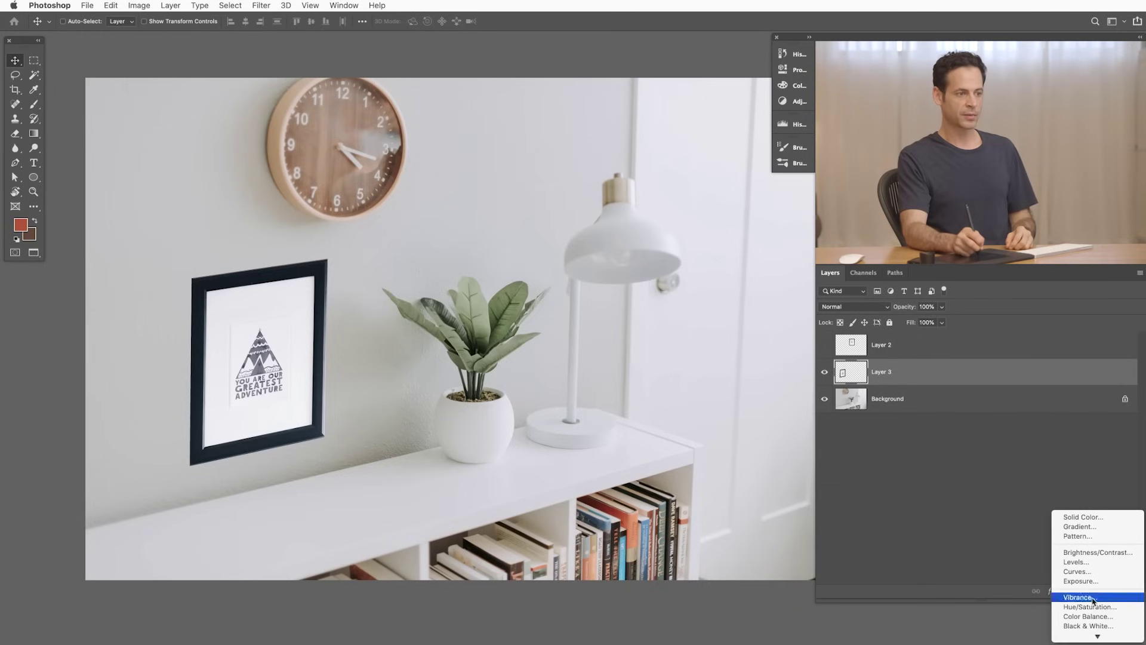
pyautogui.click(1094, 598)
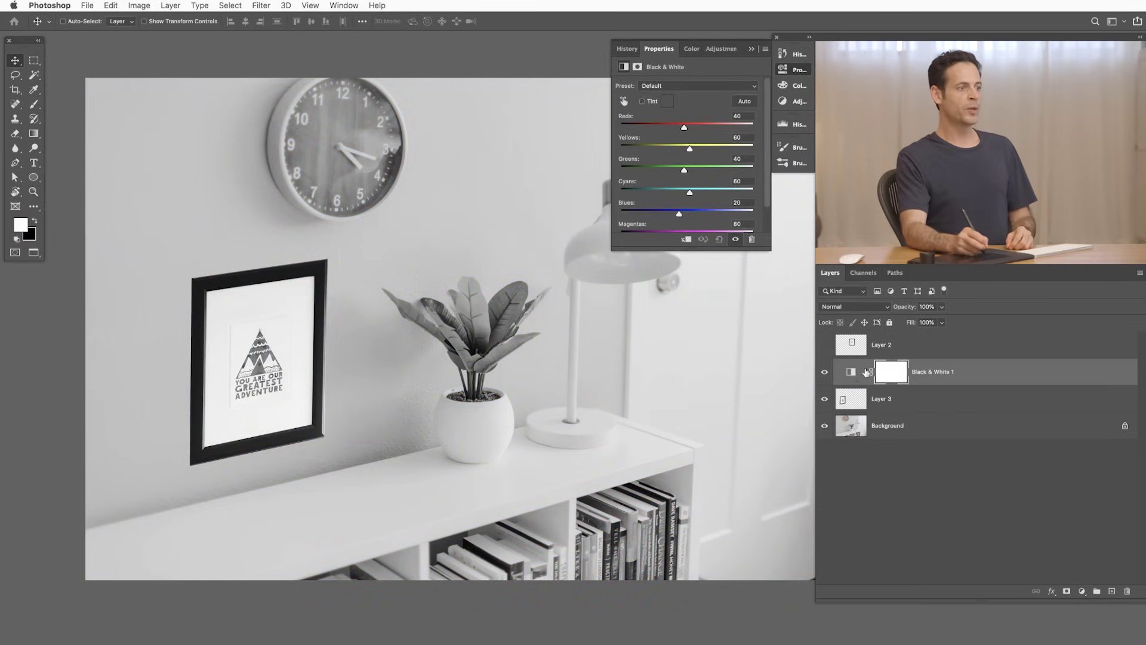
pyautogui.click(833, 372)
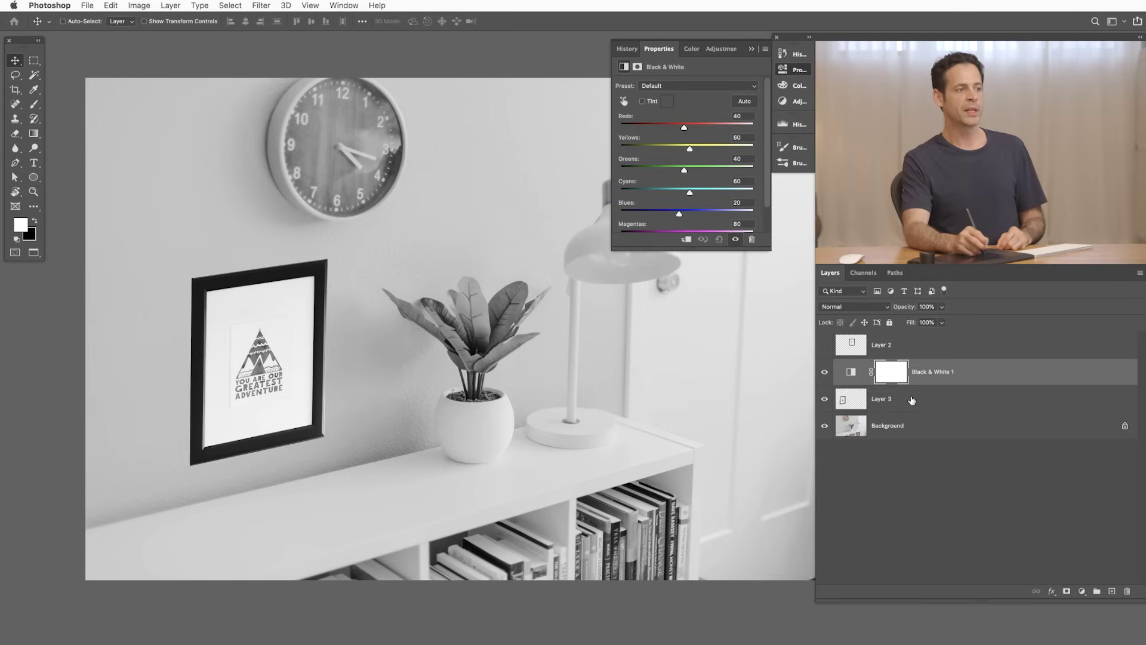
pyautogui.click(852, 391)
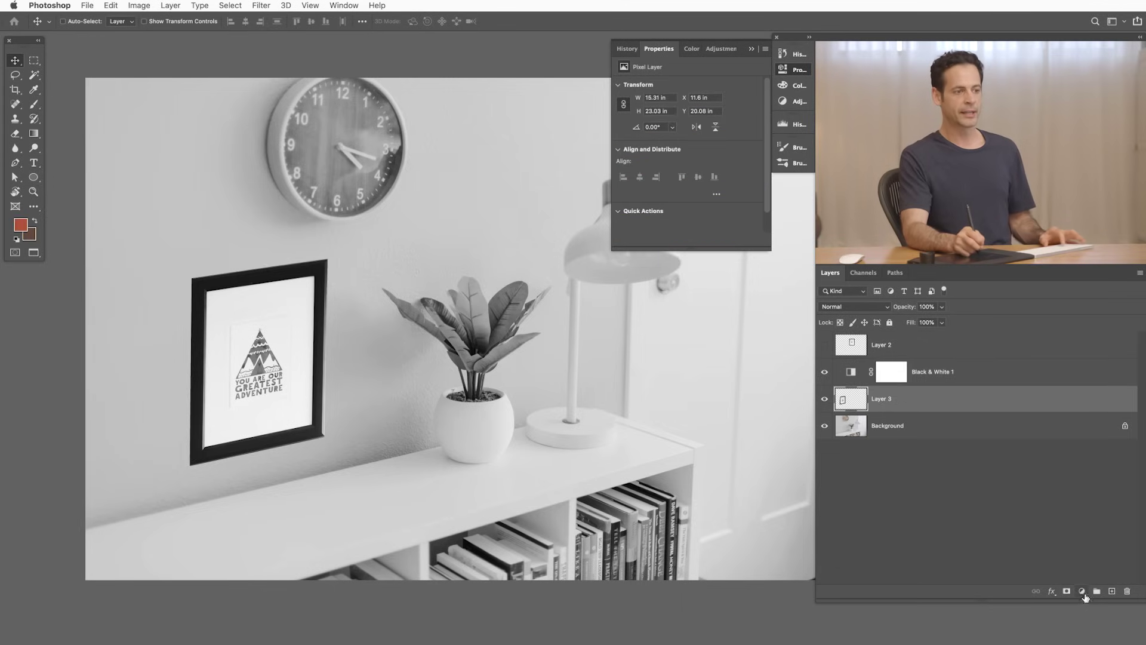
# Step: Add a Levels adjustment layer above Layer 3
pyautogui.click(1082, 591)
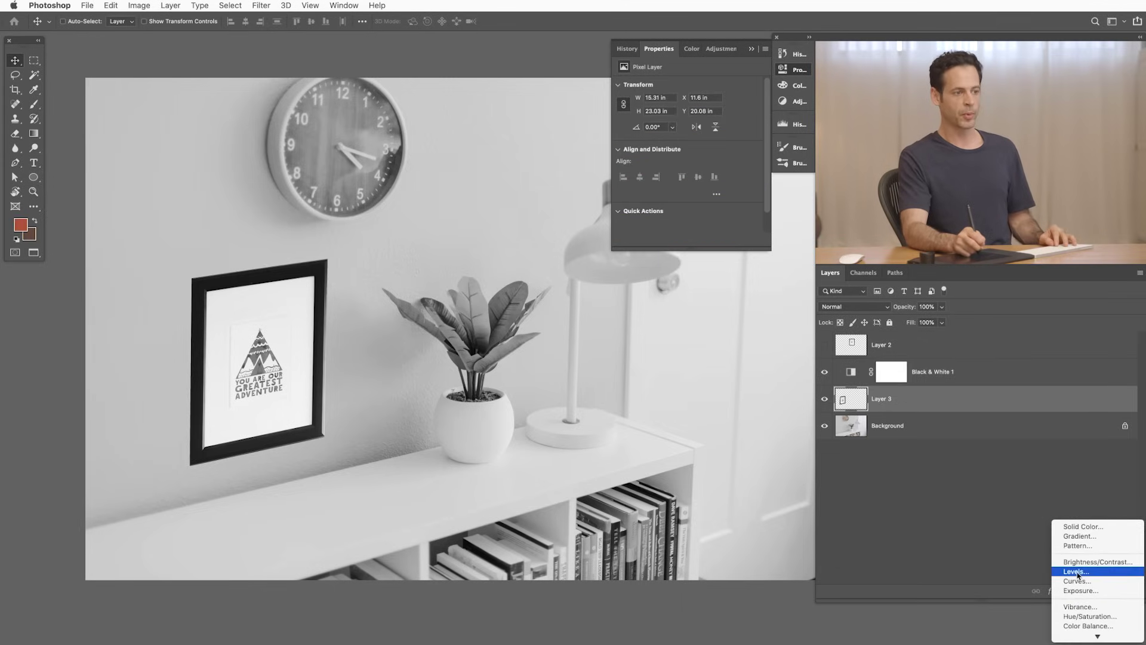
pyautogui.click(1077, 572)
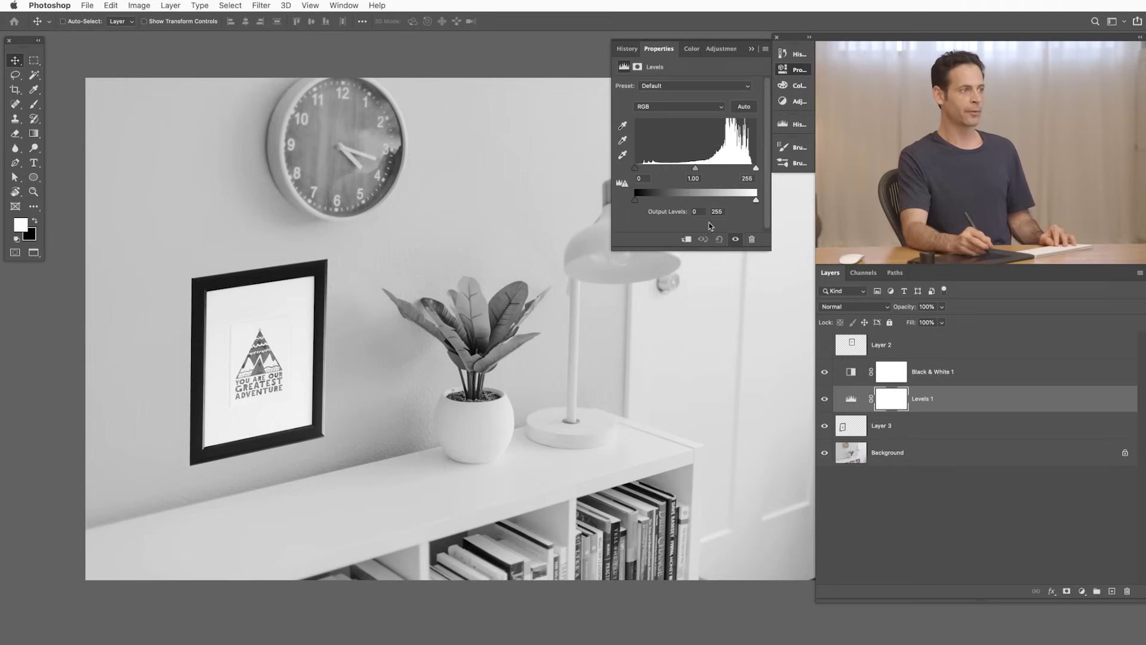
pyautogui.moveTo(695, 168)
pyautogui.mouseDown()
pyautogui.moveTo(718, 170)
pyautogui.moveTo(669, 170)
pyautogui.moveTo(722, 173)
pyautogui.moveTo(668, 171)
pyautogui.moveTo(701, 170)
pyautogui.mouseUp()
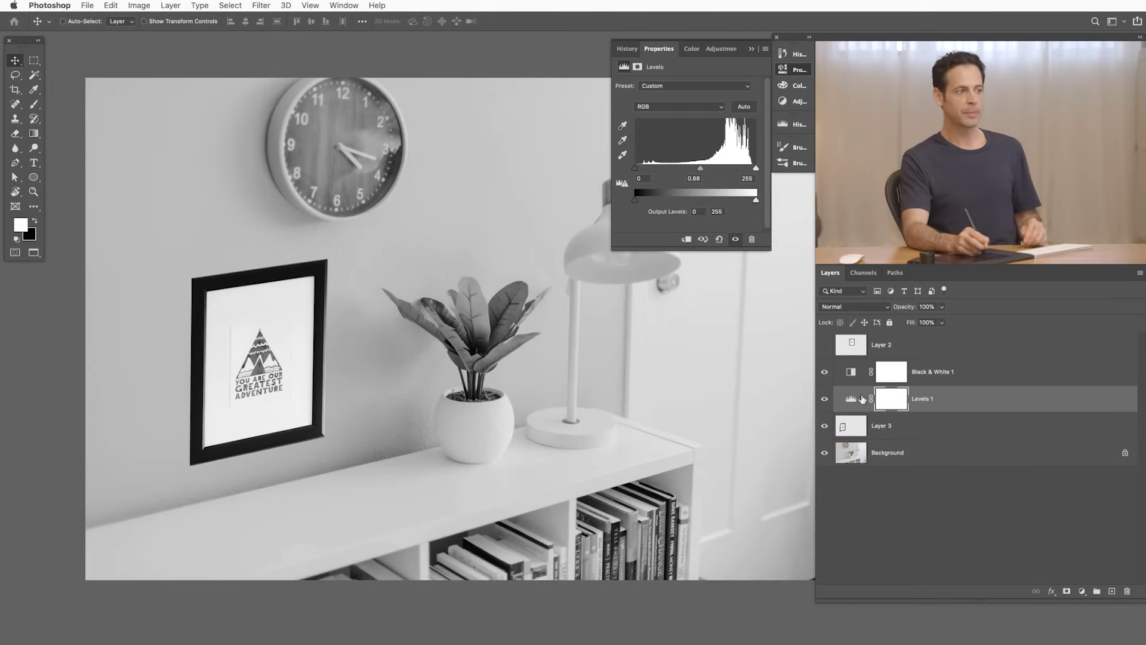
pyautogui.click(686, 239)
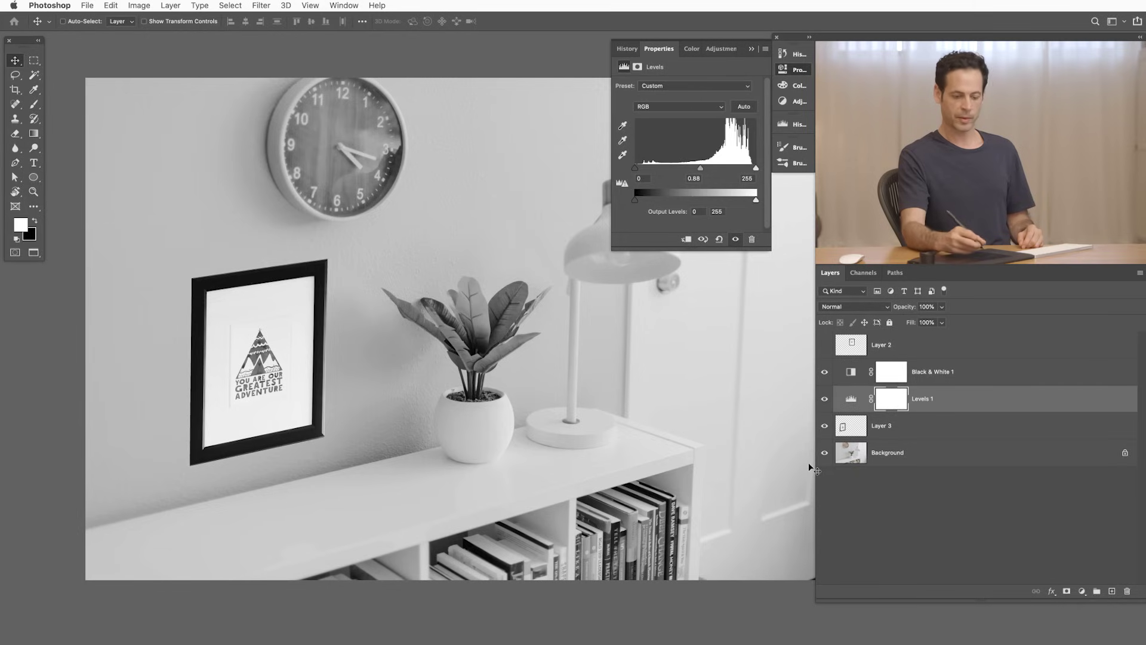
# Step: Clip Levels 1 to Layer 3 as a clipping mask
pyautogui.rightClick(963, 399)
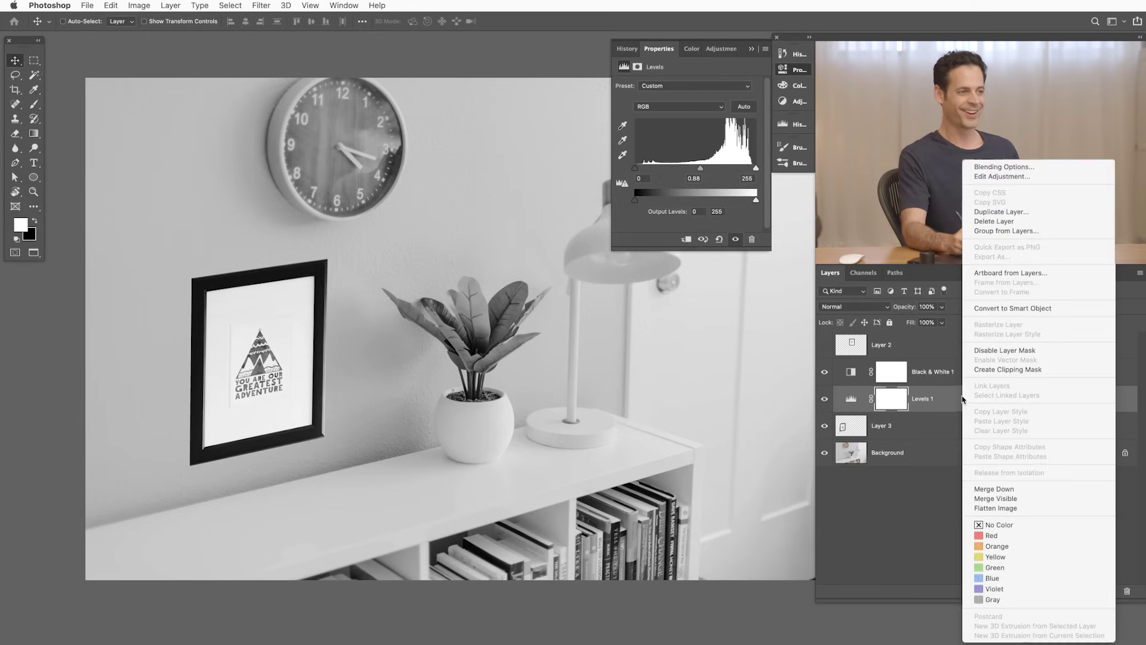
pyautogui.click(988, 370)
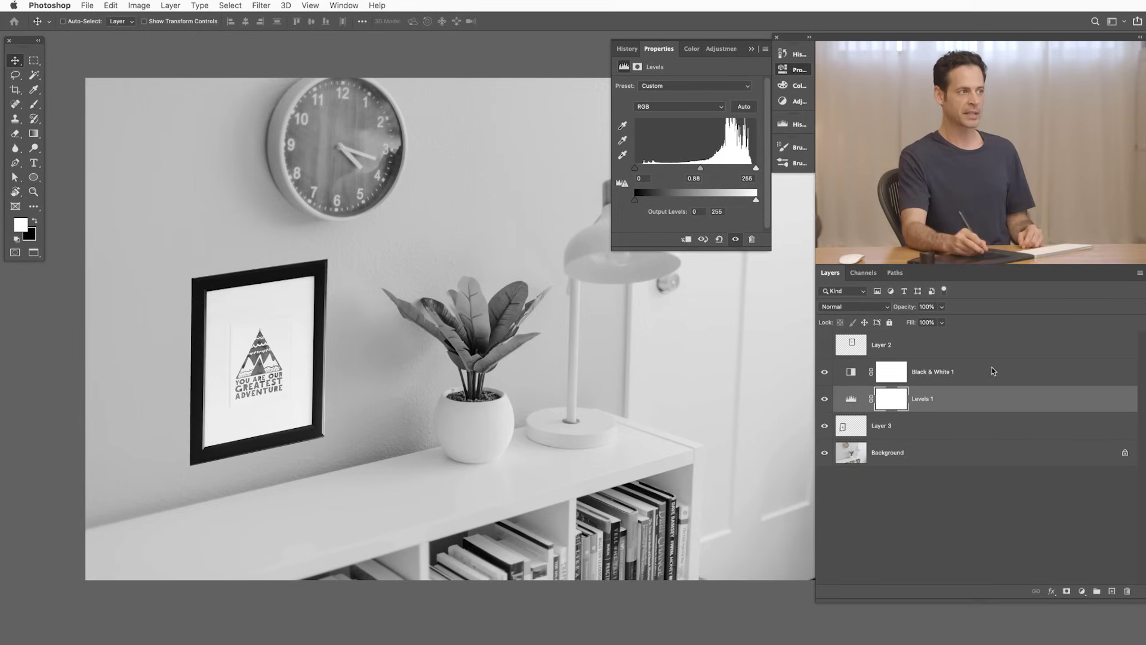
pyautogui.click(686, 239)
pyautogui.click(687, 240)
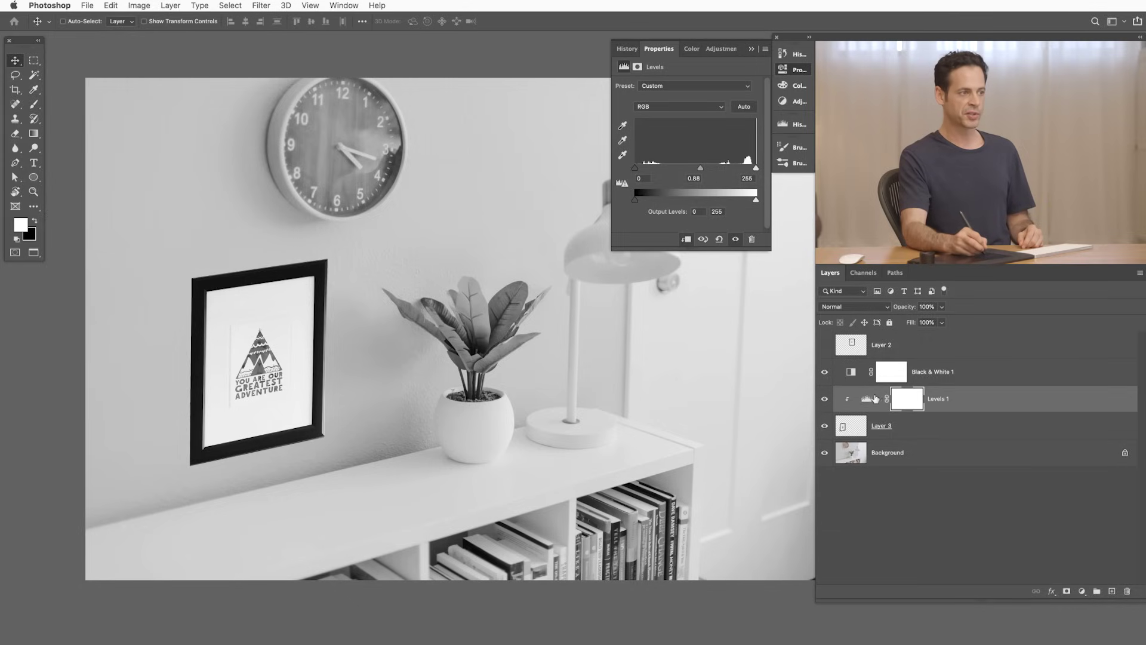
pyautogui.click(686, 239)
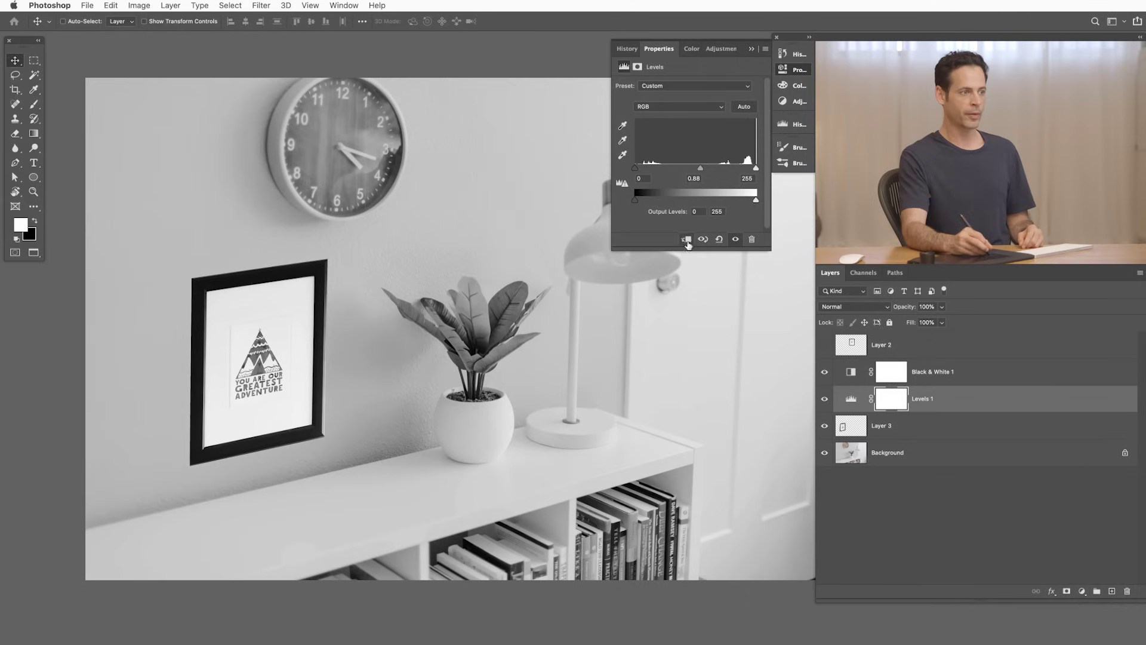
pyautogui.rightClick(950, 403)
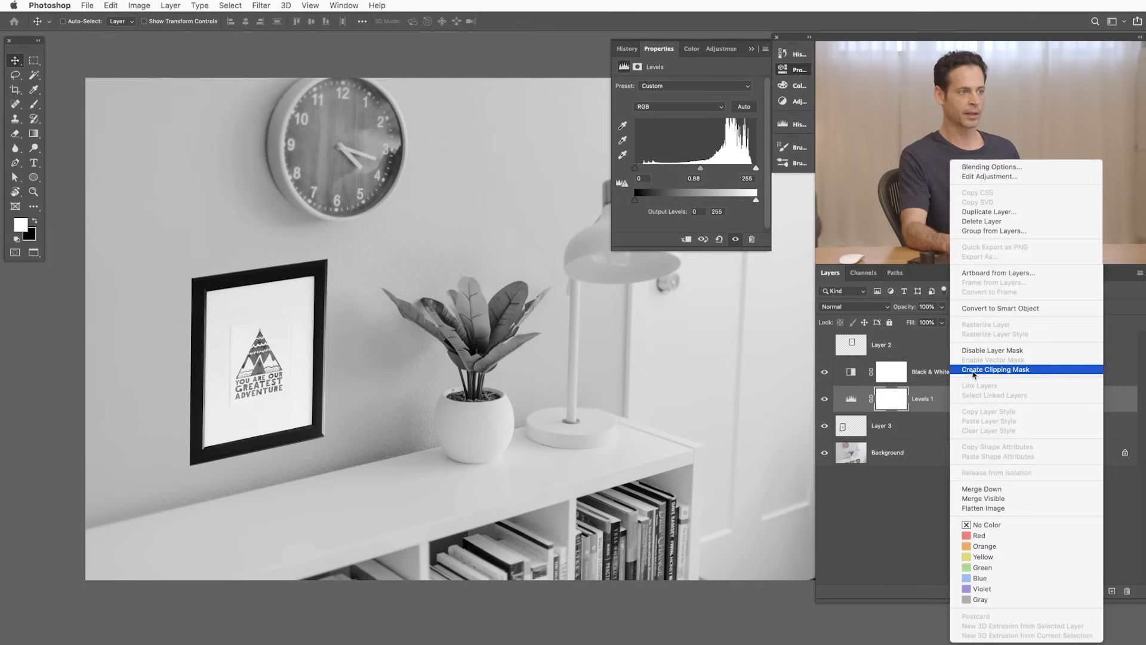
pyautogui.click(970, 370)
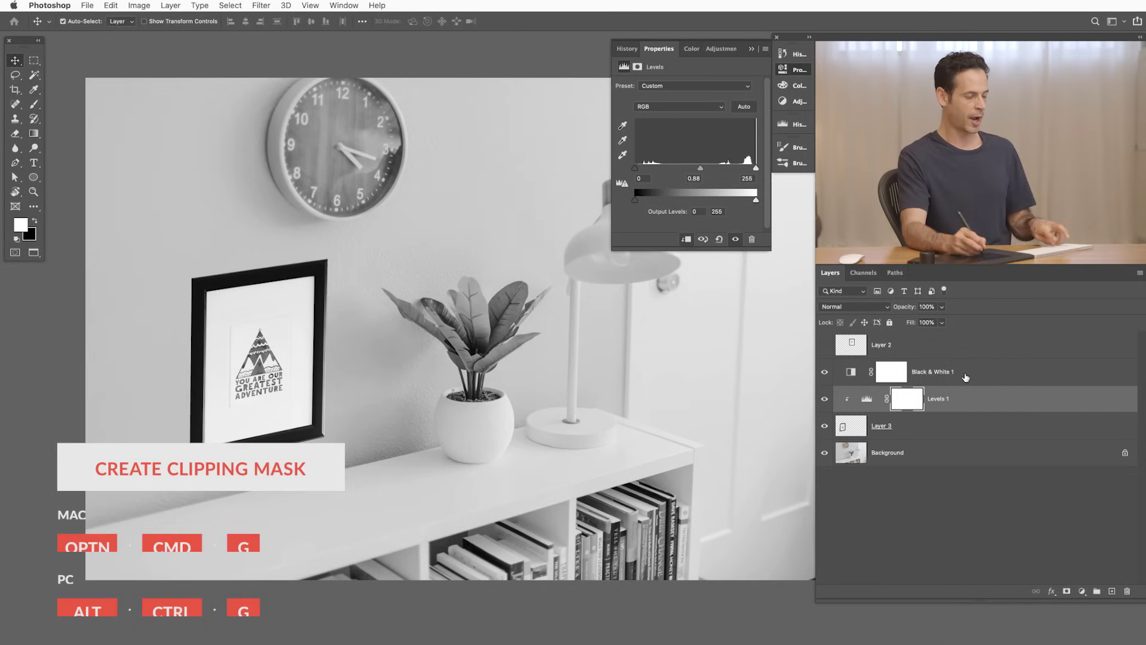
pyautogui.press('alt+super+g')
pyautogui.press('alt+super+g')
pyautogui.press('alt+super+g')
pyautogui.press('alt+super+g')
pyautogui.press('alt+super+g')
pyautogui.press('alt+super+g')
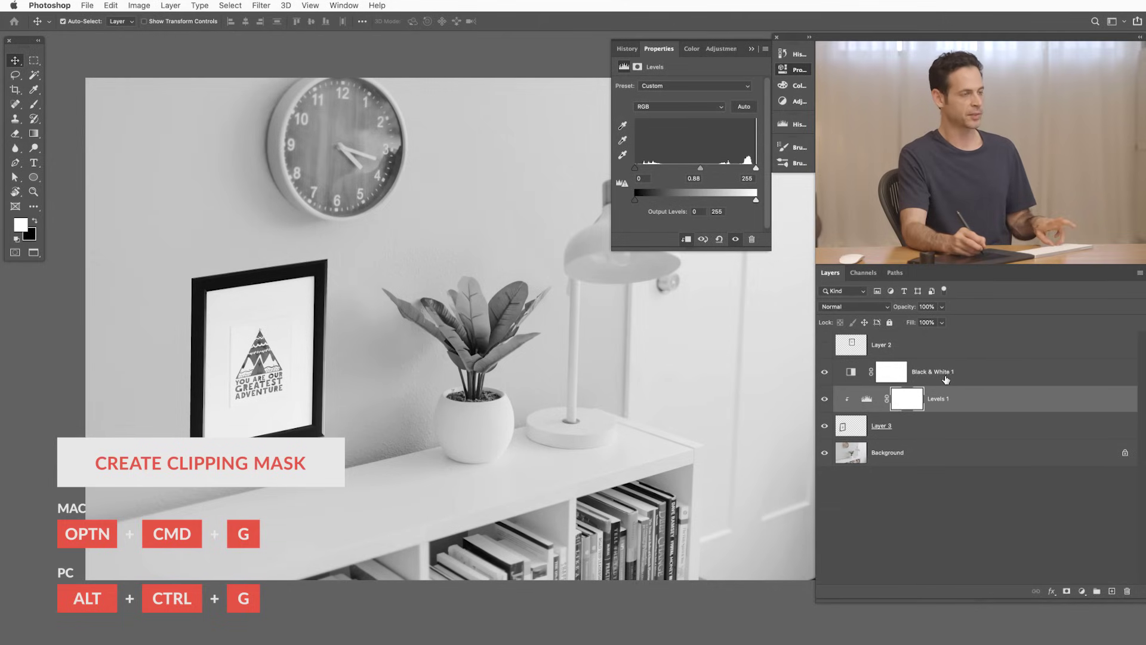
# Step: Set Levels output to 16–217, compare it on and off, then hide Black & White 1
pyautogui.click(715, 239)
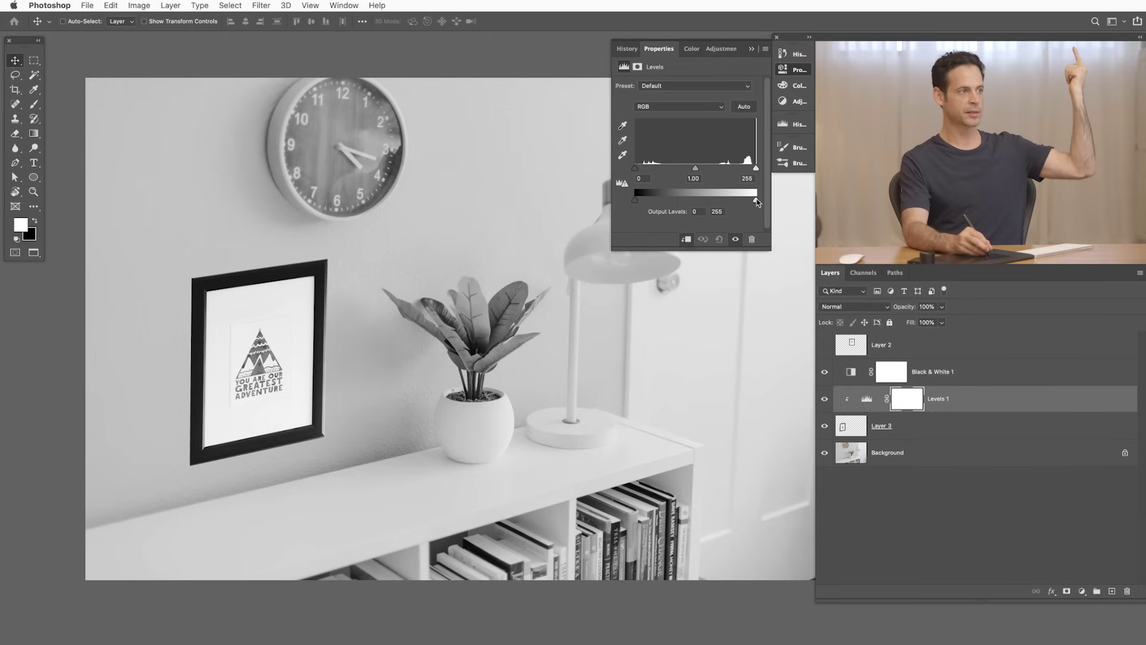
pyautogui.moveTo(756, 201); pyautogui.dragTo(735, 204)
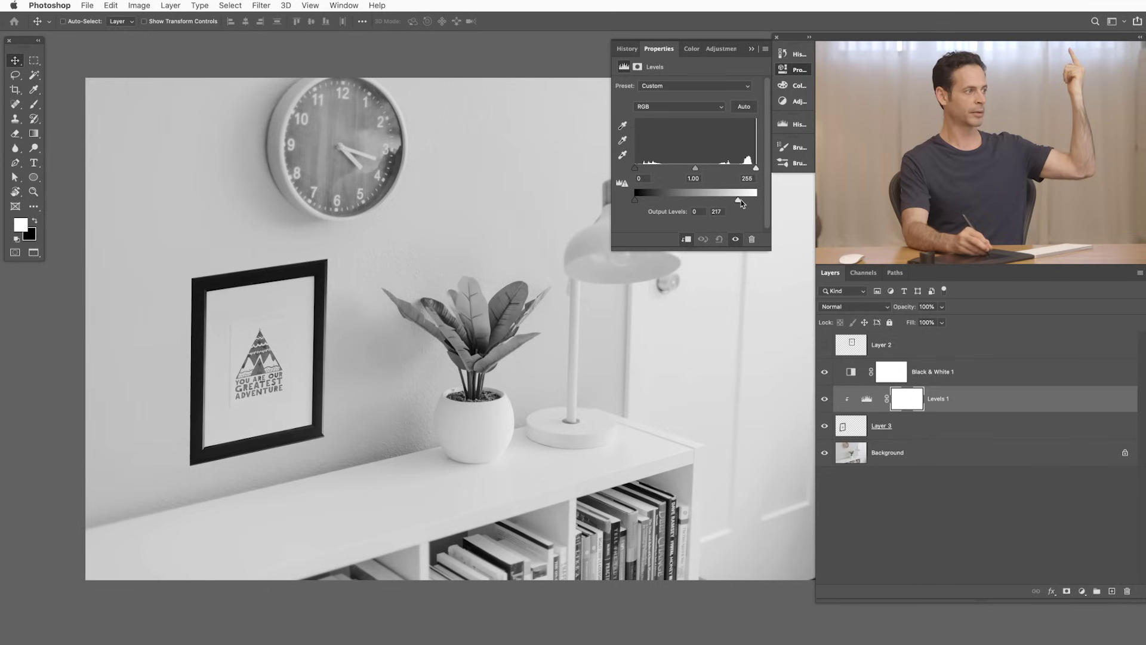
pyautogui.moveTo(636, 202); pyautogui.dragTo(637, 202)
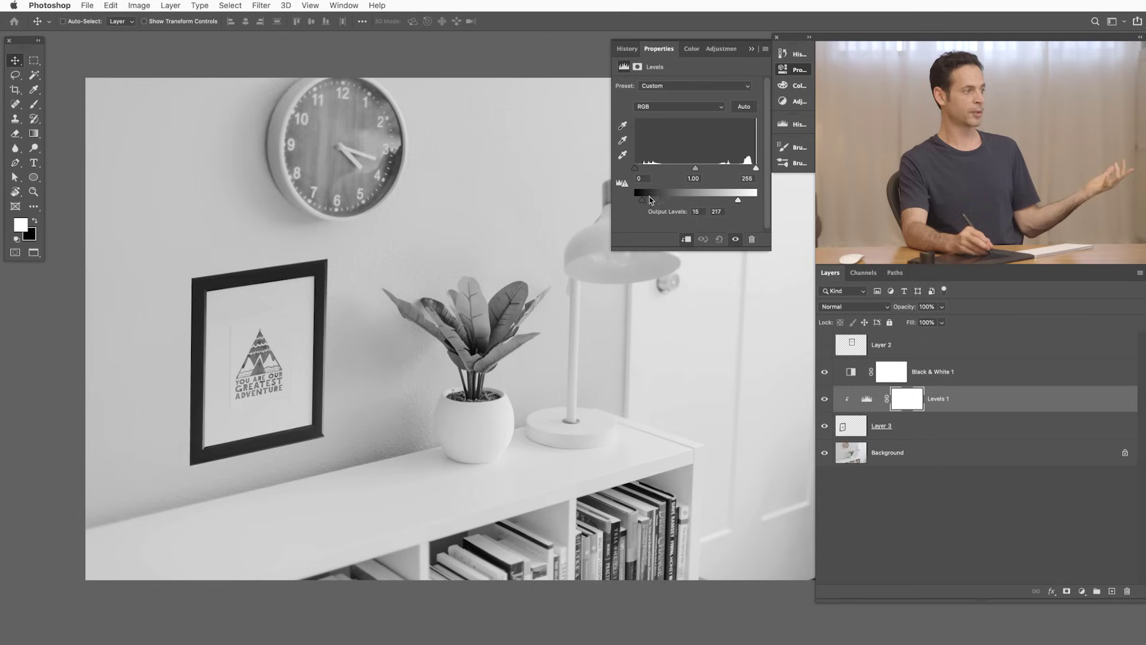
pyautogui.click(822, 404)
pyautogui.click(822, 405)
pyautogui.click(822, 406)
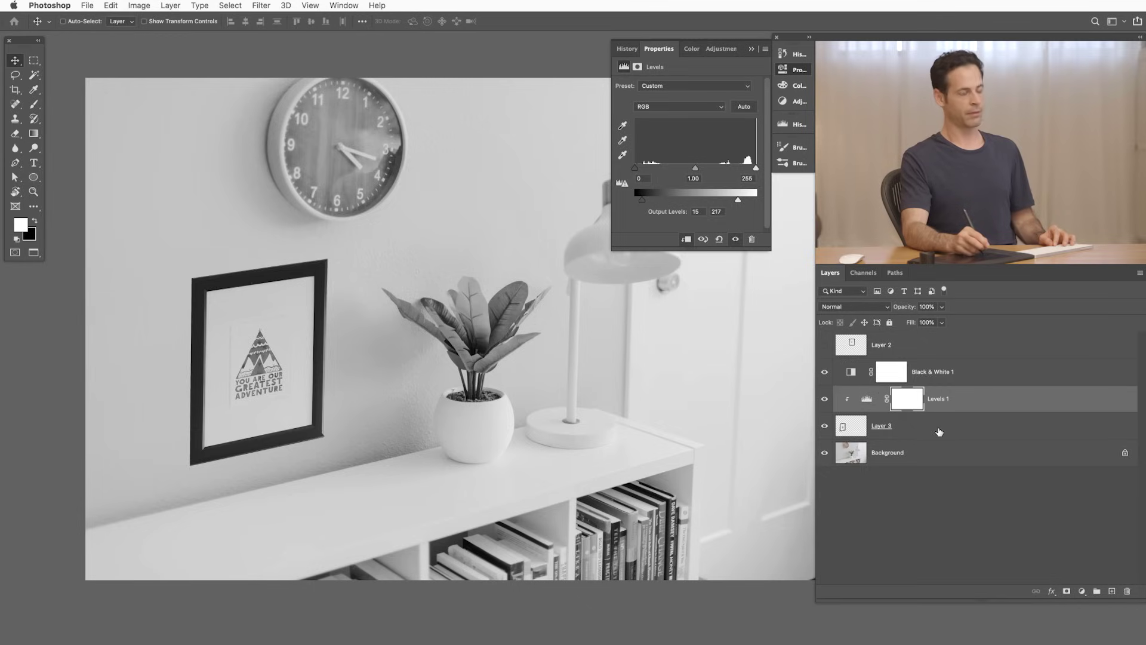
pyautogui.click(824, 372)
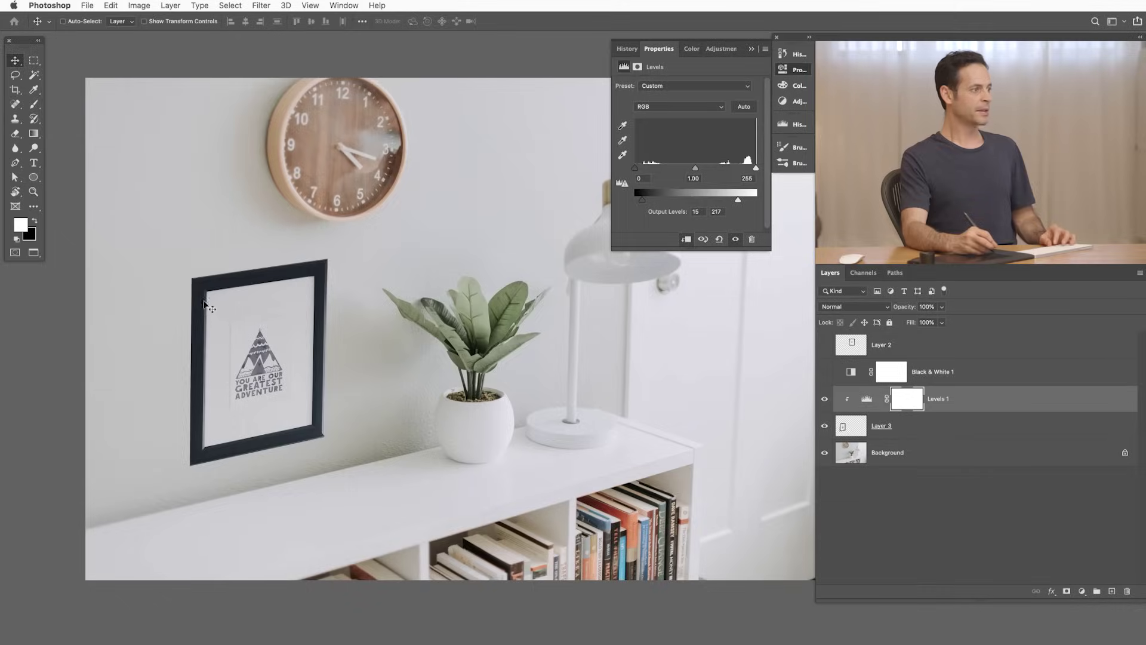
# Step: Create a new Layer 4 and move it below Layer 3
pyautogui.keyDown('ctrl'); pyautogui.click(239, 423); pyautogui.keyUp('ctrl')
pyautogui.moveTo(220, 506); pyautogui.dragTo(281, 498)
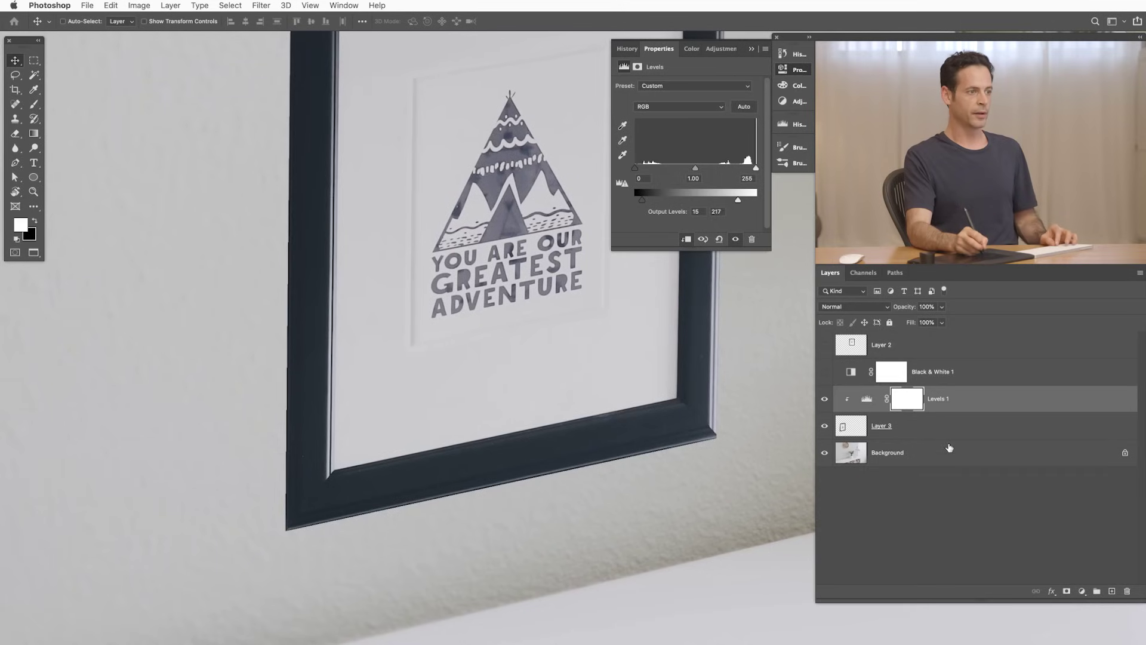
pyautogui.click(958, 428)
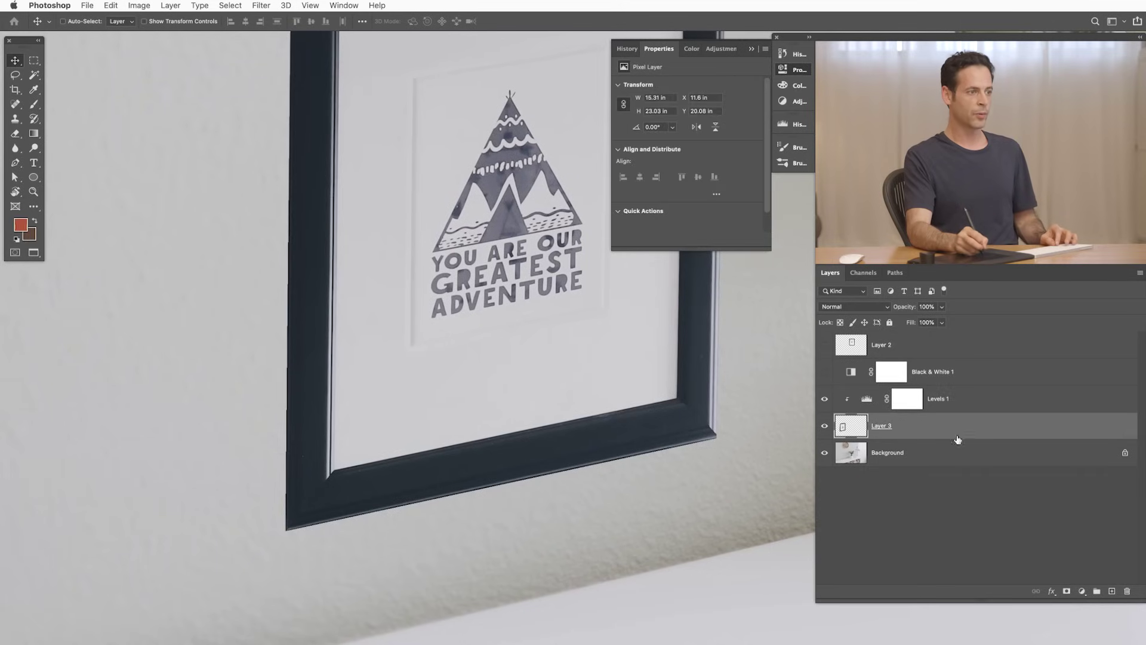
pyautogui.click(1112, 591)
pyautogui.press('super+bracketleft')
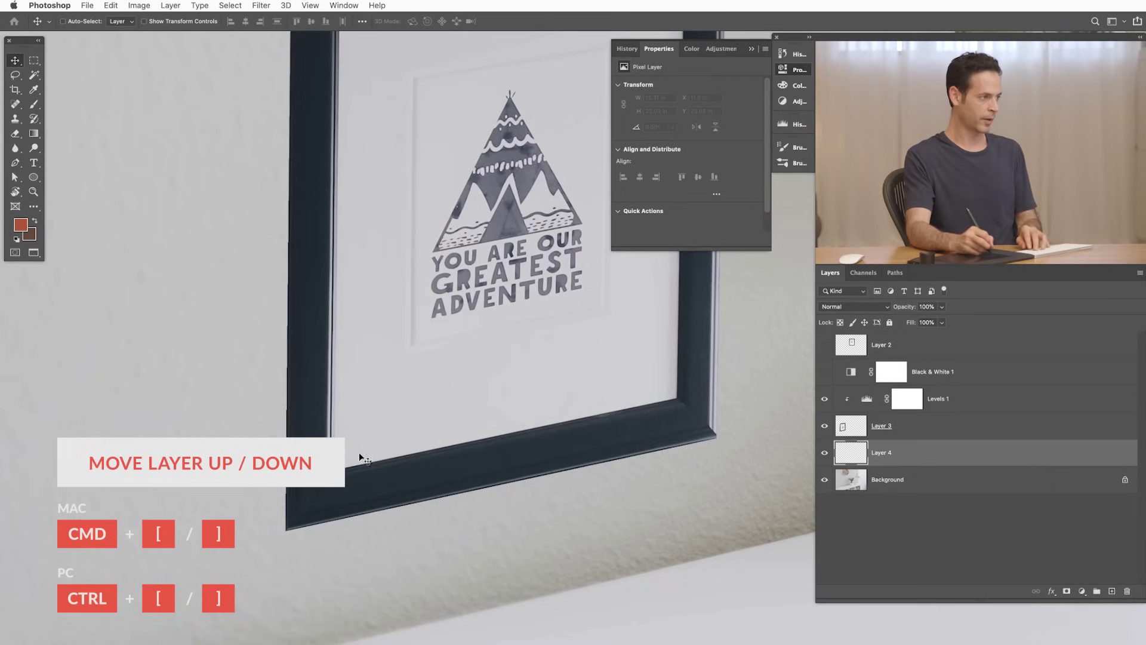
# Step: Nudge the frame-outline selection slightly up and left with the Rectangular Marquee
pyautogui.press('l')
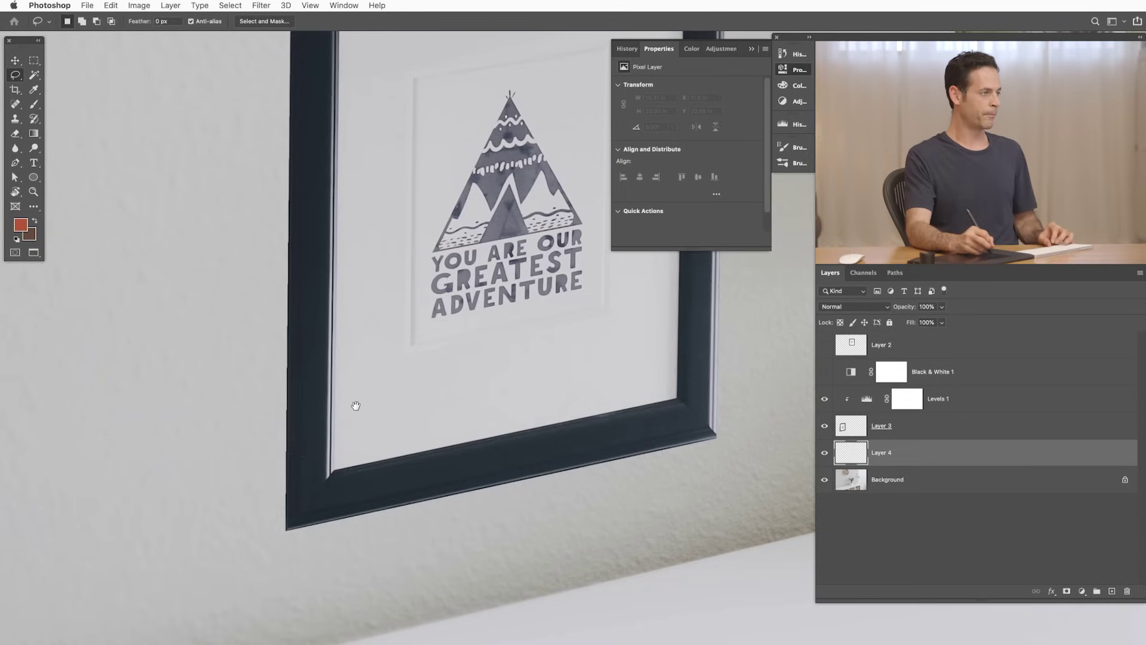
pyautogui.moveTo(453, 406)
pyautogui.mouseDown()
pyautogui.moveTo(435, 408)
pyautogui.moveTo(412, 372)
pyautogui.mouseUp()
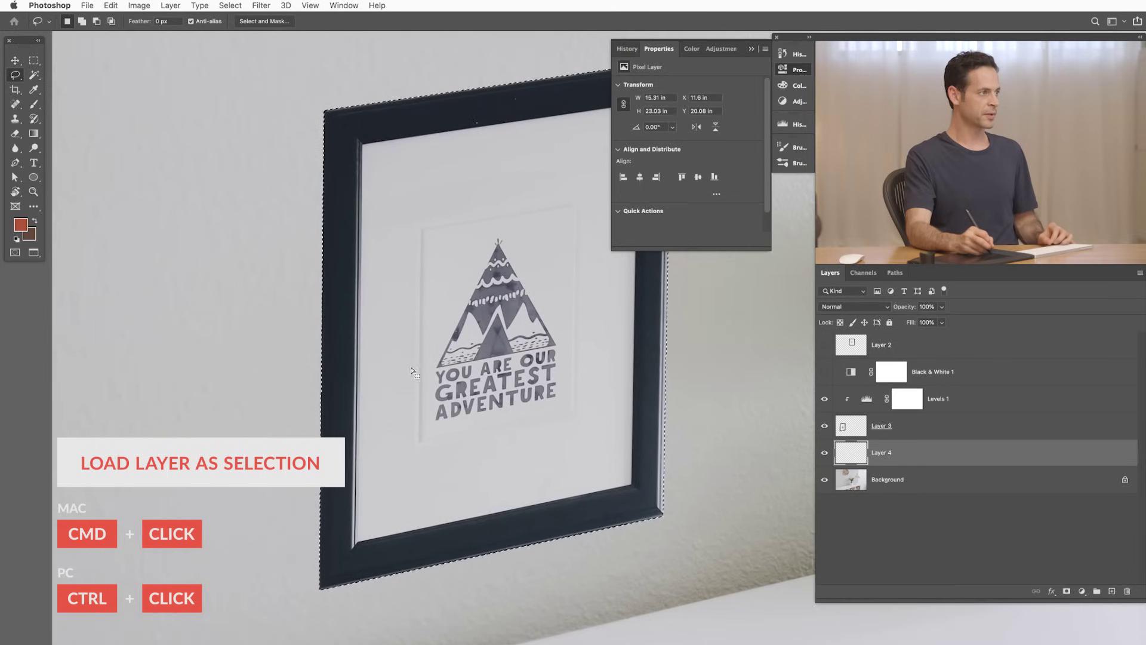
pyautogui.press('m')
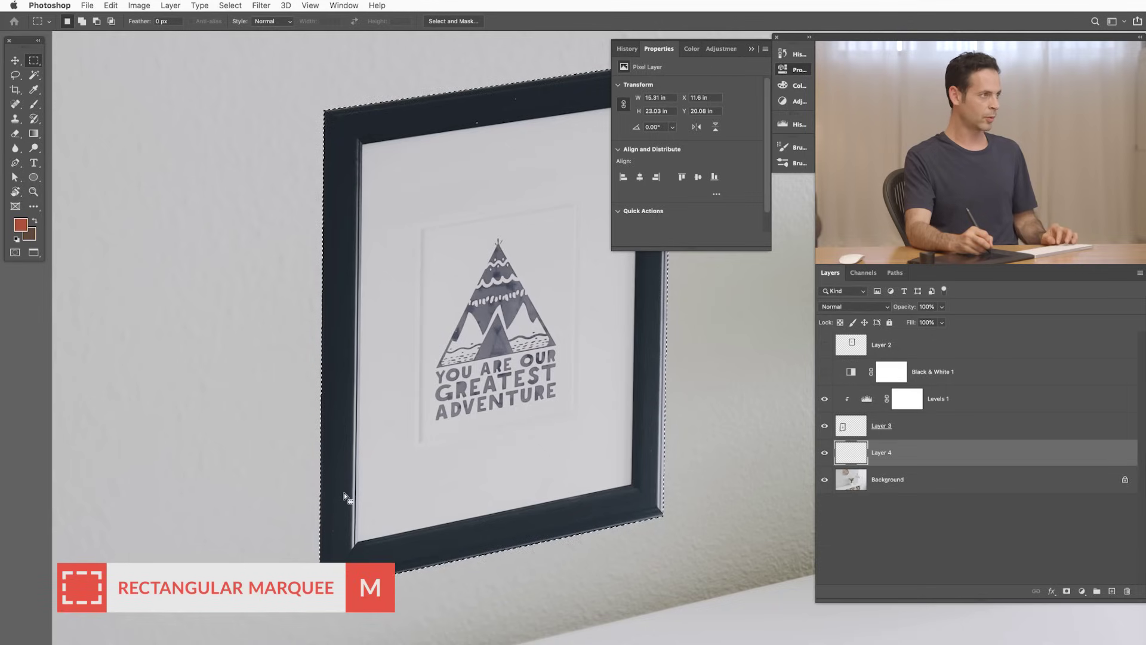
pyautogui.moveTo(344, 496); pyautogui.dragTo(338, 492)
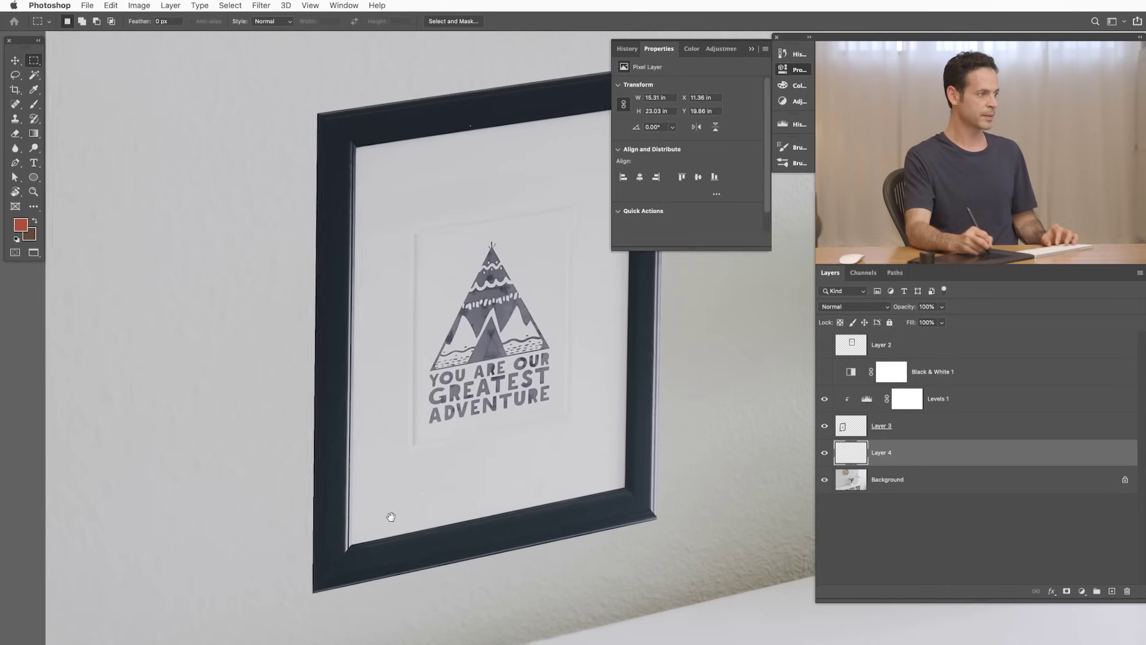
pyautogui.hscroll(5, 338, 508)
pyautogui.press('b')
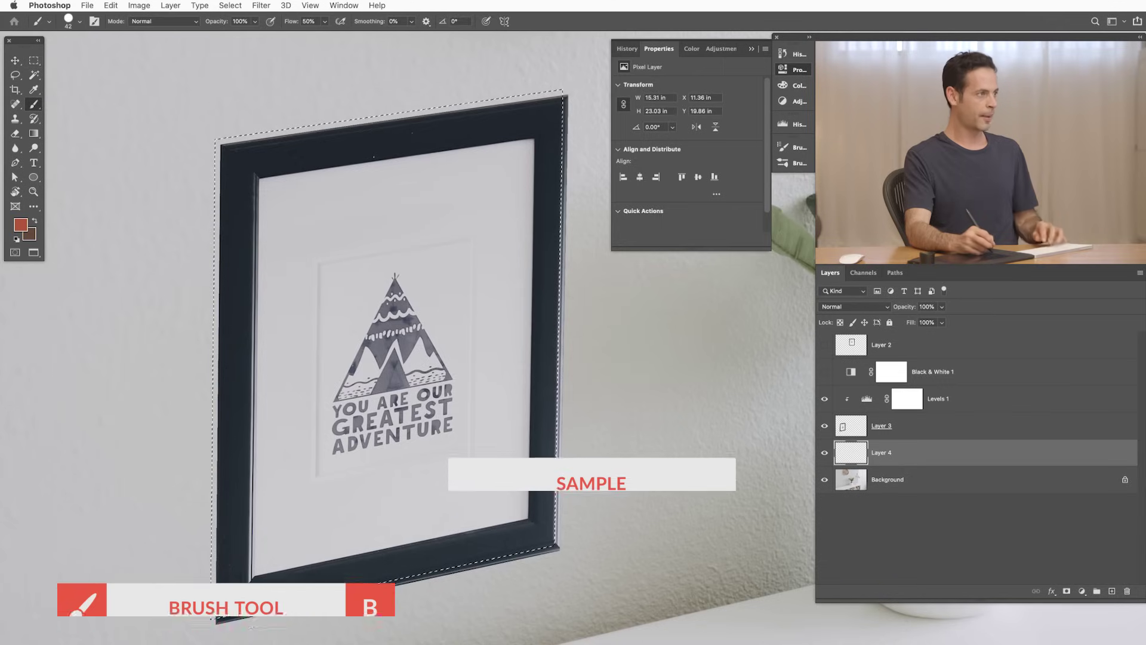
# Step: Sample the frame's dark colour and paint a shadow along the frame's top edge
pyautogui.keyDown('alt'); pyautogui.click(417, 128); pyautogui.keyUp('alt')
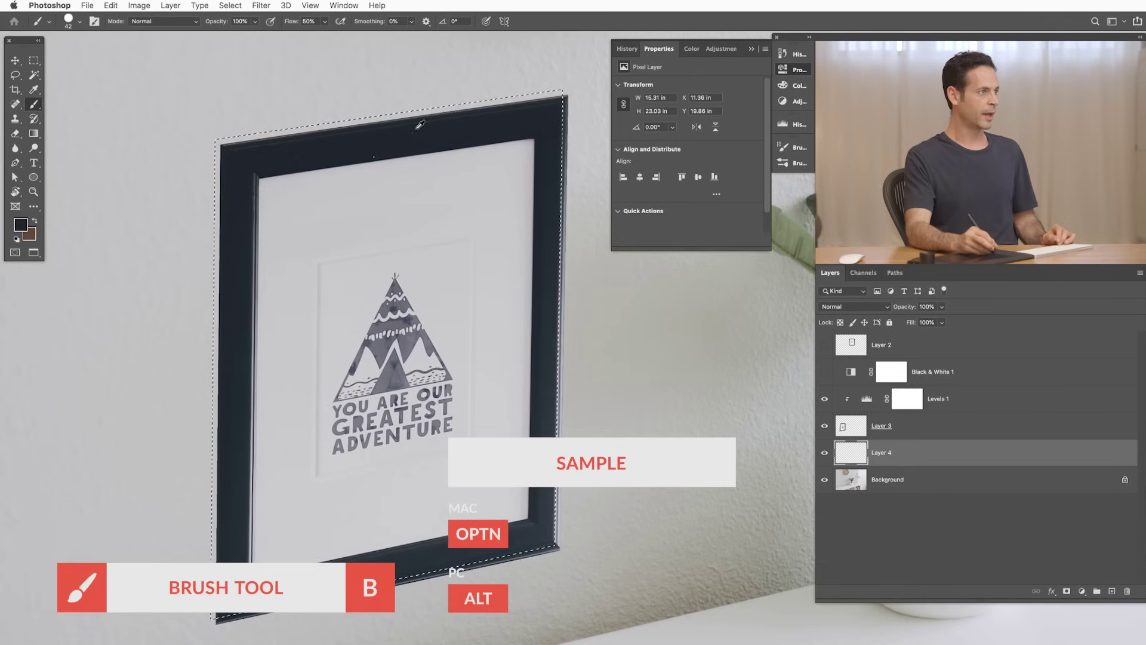
pyautogui.moveTo(320, 126); pyautogui.dragTo(504, 105)
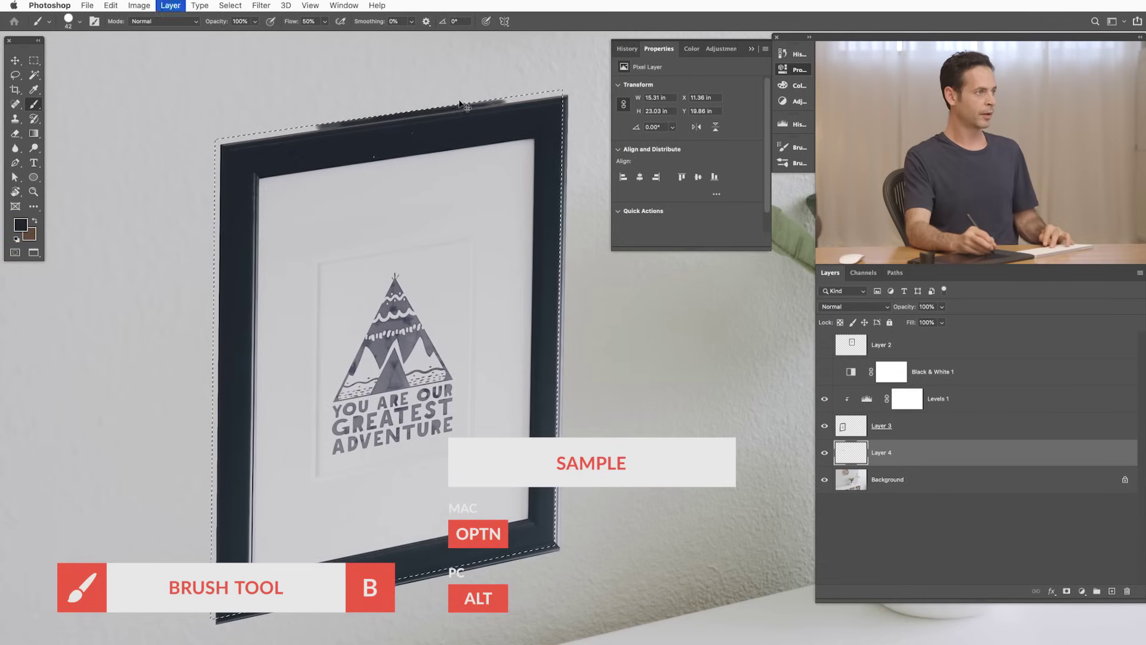
pyautogui.hotkey('ctrl', 'g')
pyautogui.hotkey('ctrl', 'z')
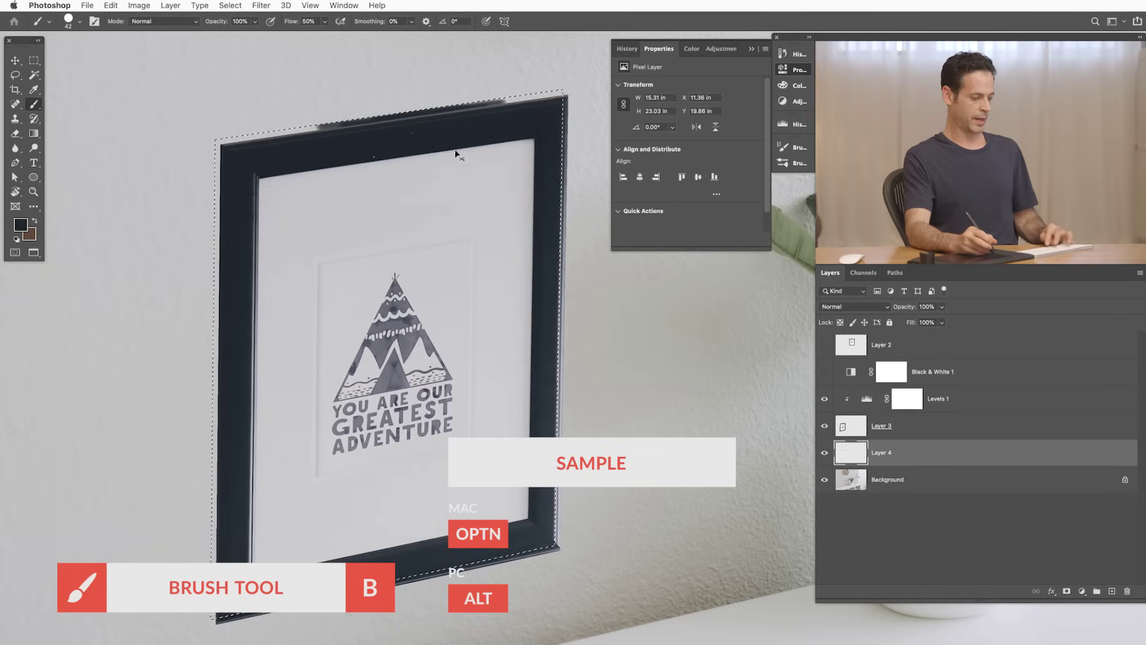
# Step: With selection edges hidden and a smaller brush, paint dark down the frame's left edge
pyautogui.hotkey('ctrl', 'h')
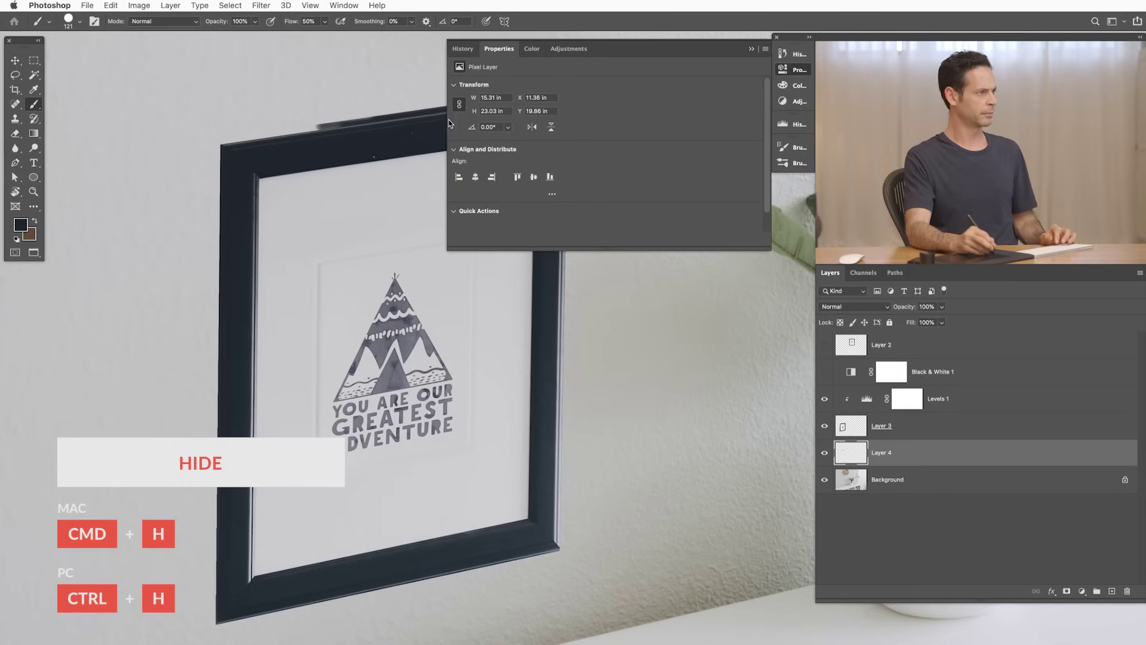
pyautogui.moveTo(450, 120); pyautogui.dragTo(649, 119)
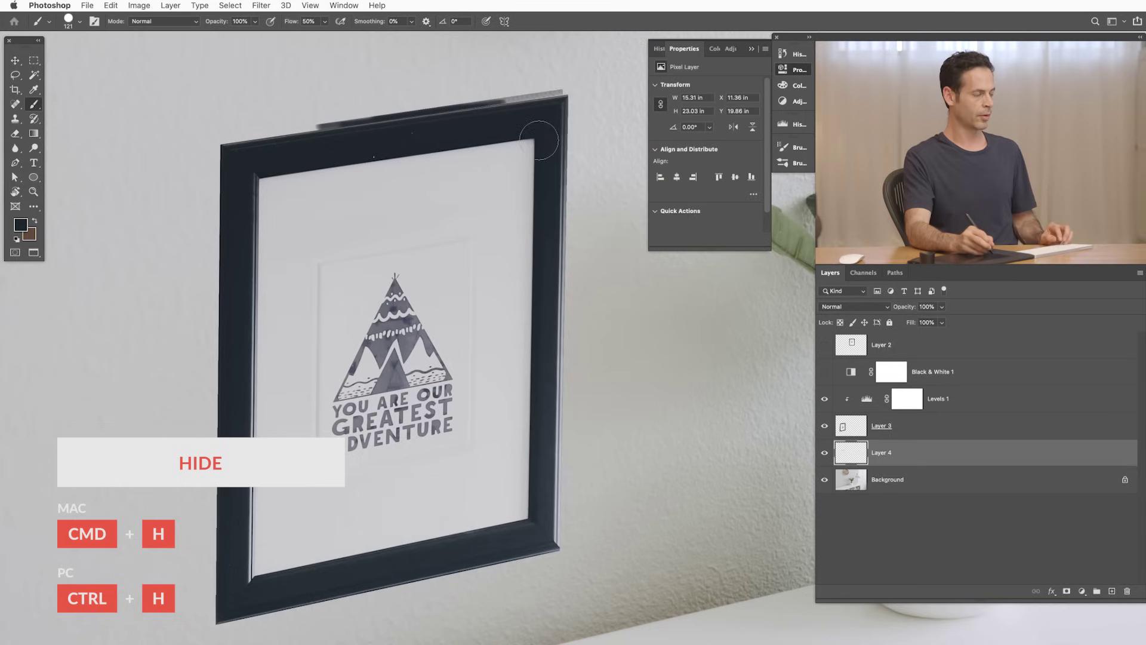
pyautogui.press('[')
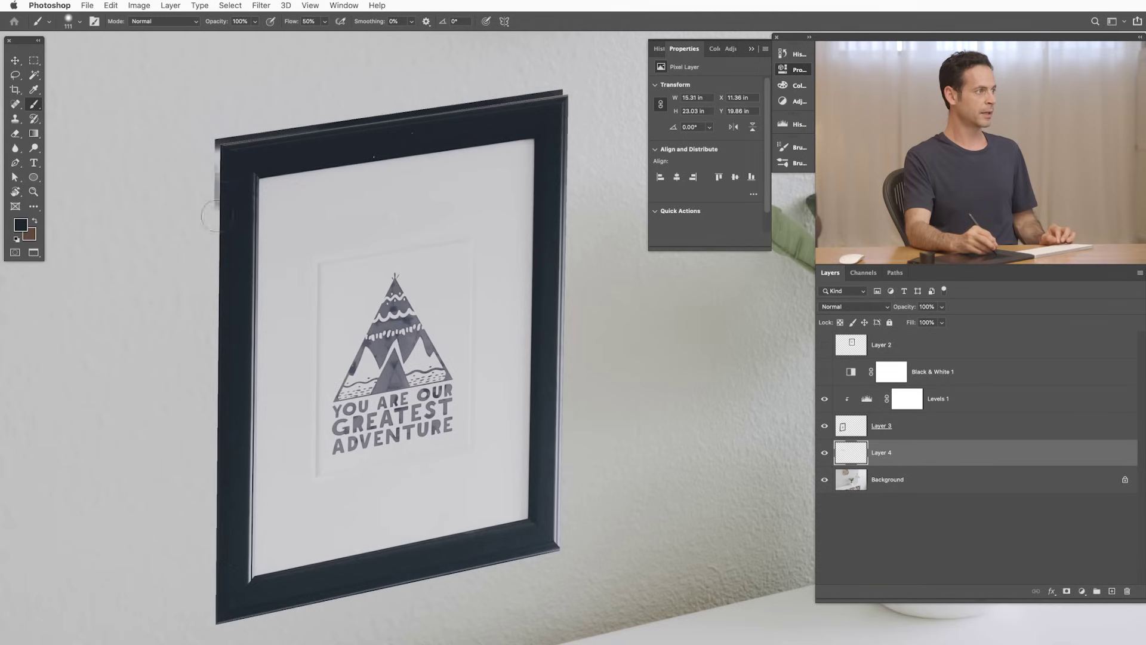
pyautogui.moveTo(209, 400); pyautogui.dragTo(222, 204)
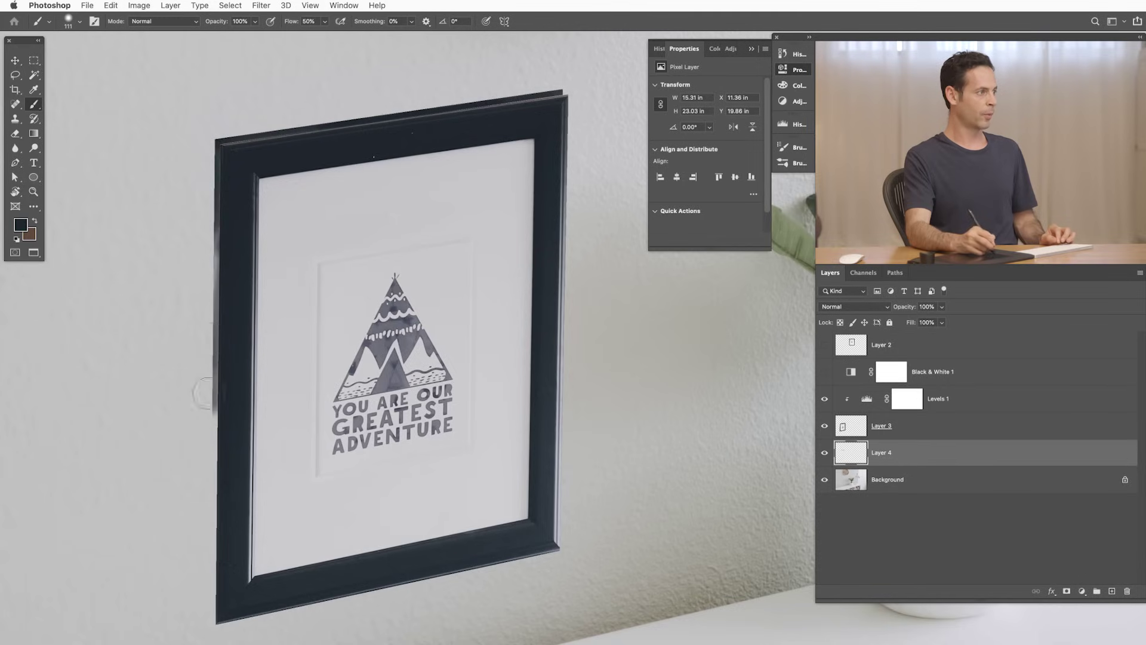
pyautogui.moveTo(203, 435); pyautogui.dragTo(200, 476)
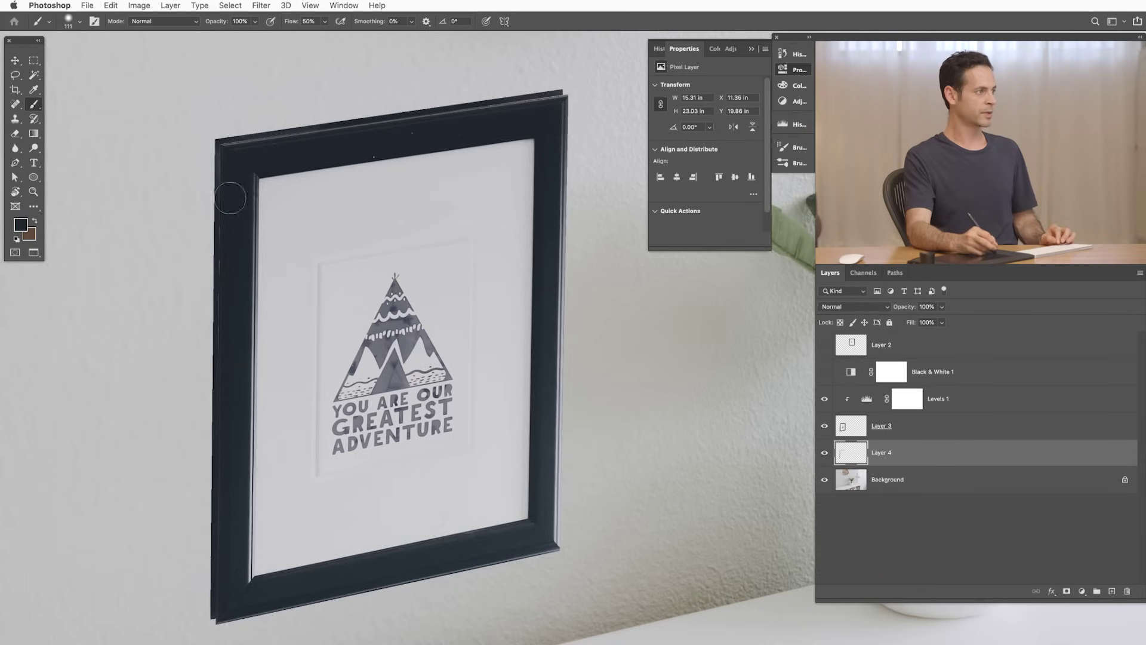
# Step: Zoom in closely on the frame's bottom-left corner for detail work
pyautogui.moveTo(196, 610)
pyautogui.mouseDown()
pyautogui.moveTo(303, 603)
pyautogui.moveTo(320, 432)
pyautogui.mouseUp()
pyautogui.scroll(2, 326, 465)
pyautogui.moveTo(342, 494)
pyautogui.mouseDown()
pyautogui.moveTo(230, 527)
pyautogui.moveTo(249, 500)
pyautogui.mouseUp()
pyautogui.press('l')
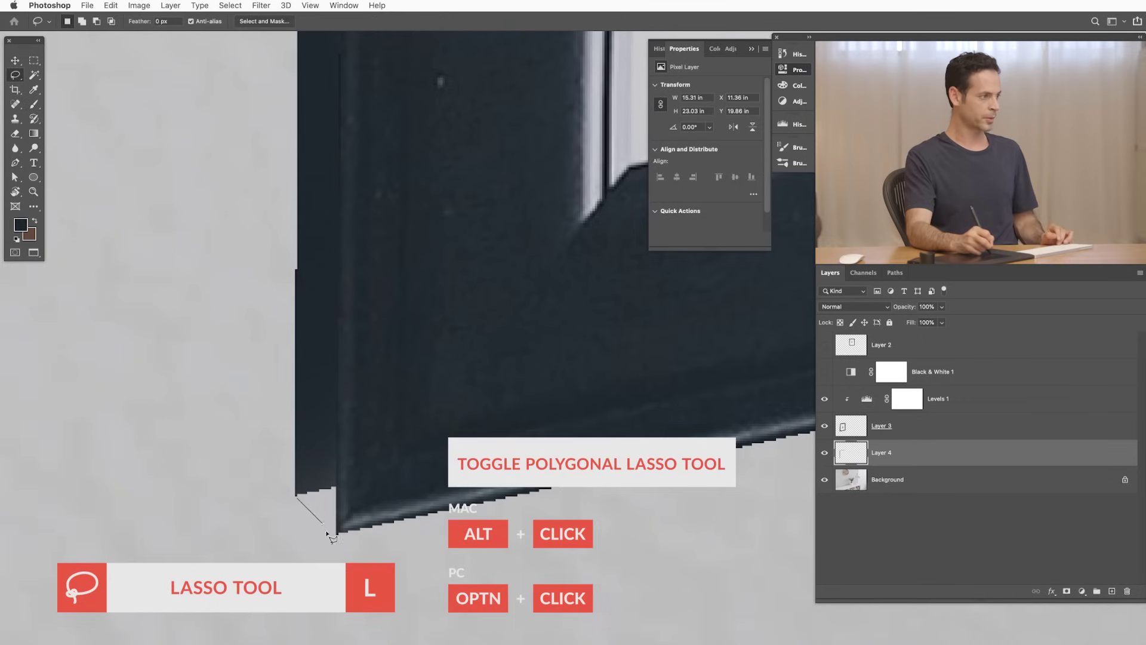
# Step: Fill the triangular gap at the frame's bottom-left corner with dark paint
pyautogui.click(298, 493)
pyautogui.press('b')
pyautogui.moveTo(312, 484); pyautogui.dragTo(317, 486)
pyautogui.hotkey('ctrl', 'd')
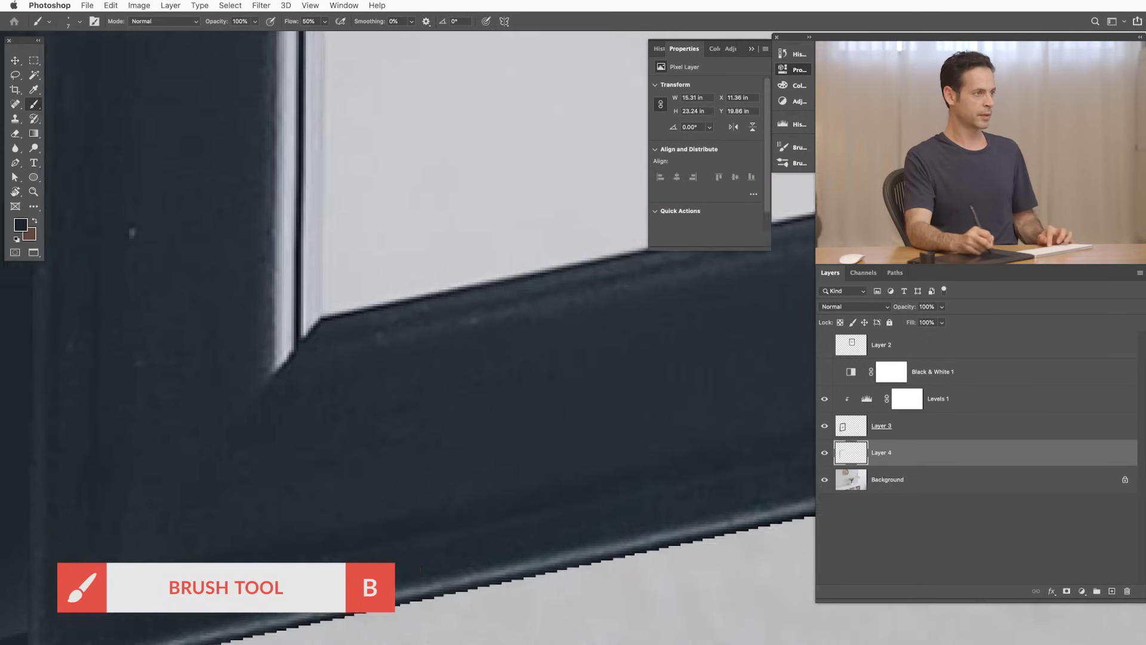
# Step: Select the gap at the frame's top-right corner and paint it dark
pyautogui.moveTo(612, 471)
pyautogui.mouseDown()
pyautogui.moveTo(503, 295)
pyautogui.moveTo(360, 455)
pyautogui.moveTo(479, 281)
pyautogui.moveTo(513, 325)
pyautogui.mouseUp()
pyautogui.scroll(5, 479, 281)
pyautogui.press('l')
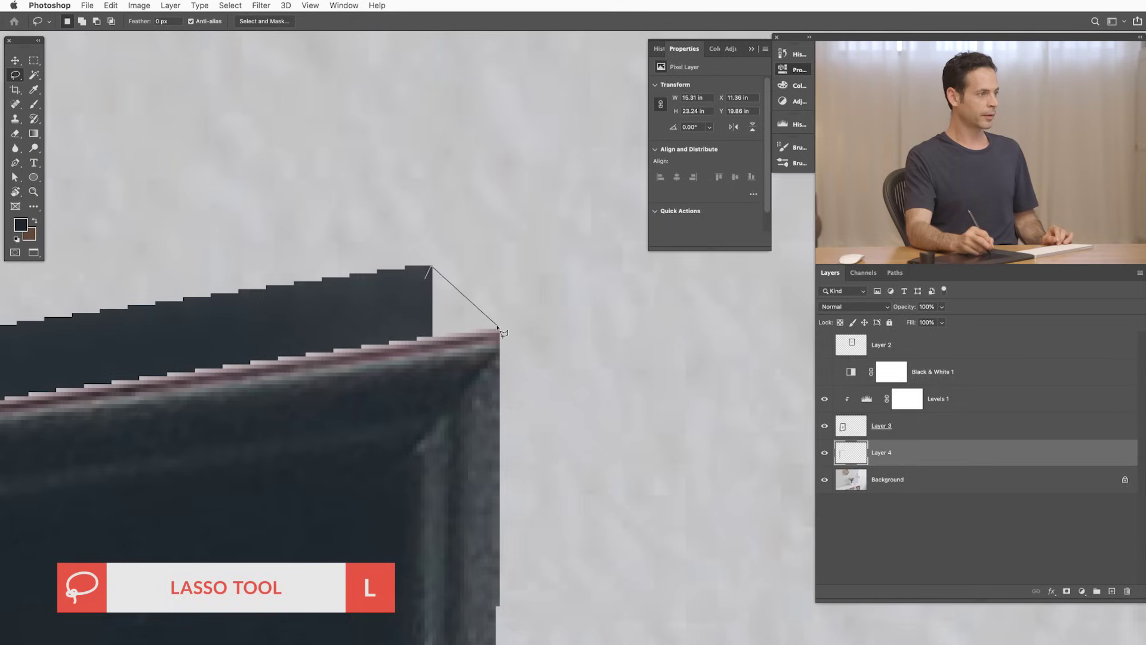
pyautogui.moveTo(375, 363); pyautogui.dragTo(376, 360)
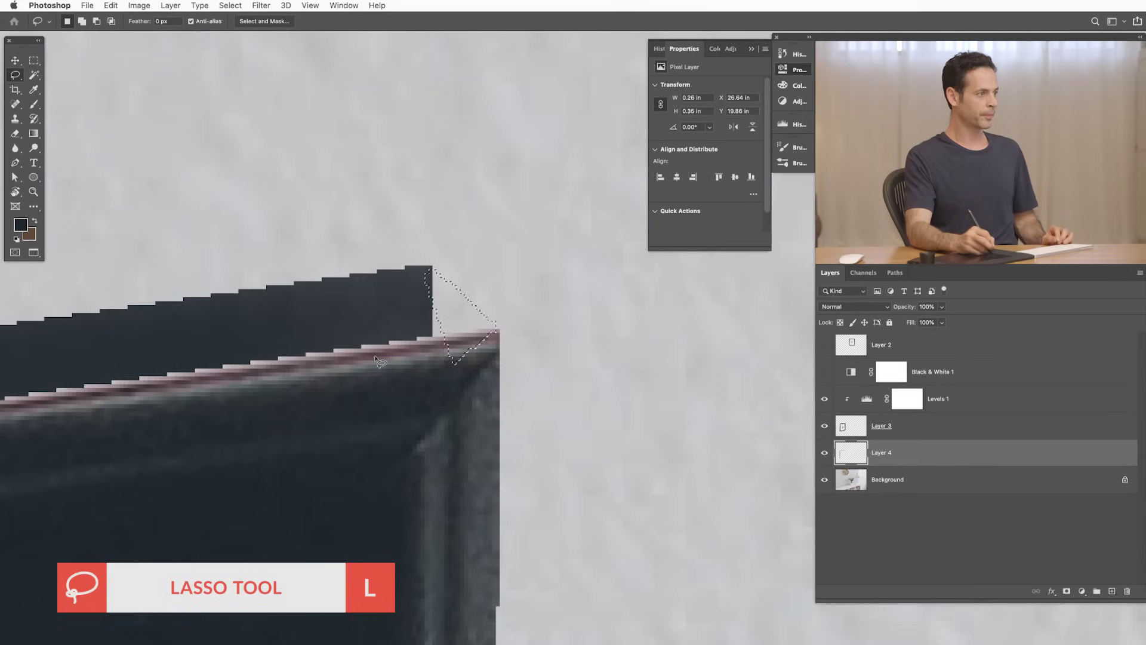
pyautogui.press('shift')
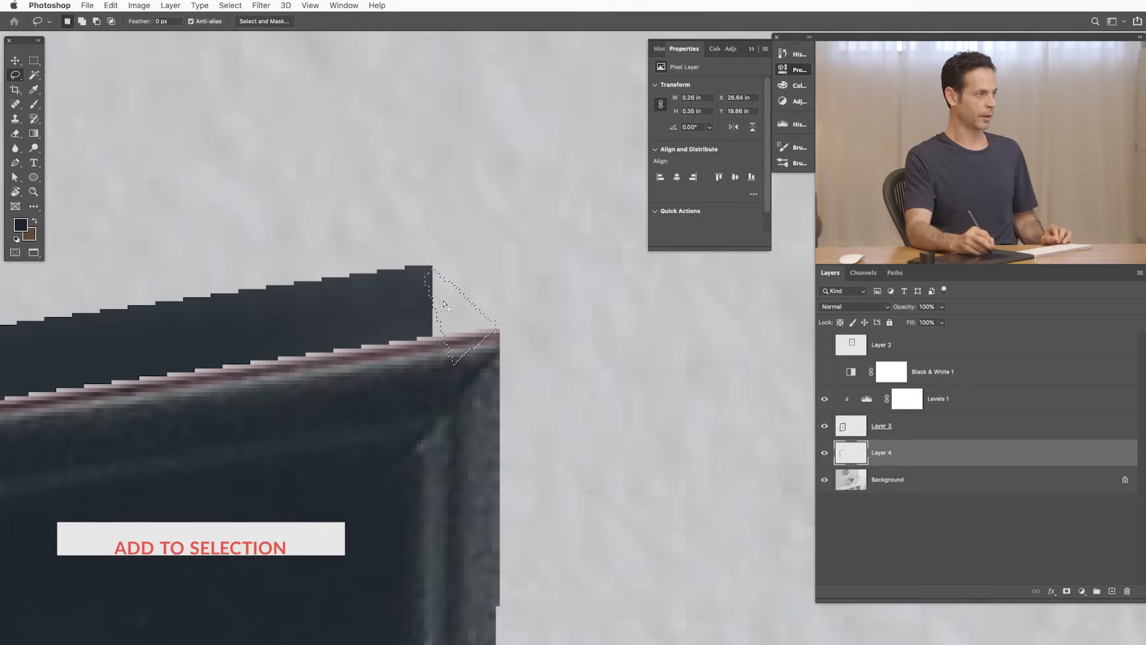
pyautogui.moveTo(441, 303); pyautogui.dragTo(448, 360)
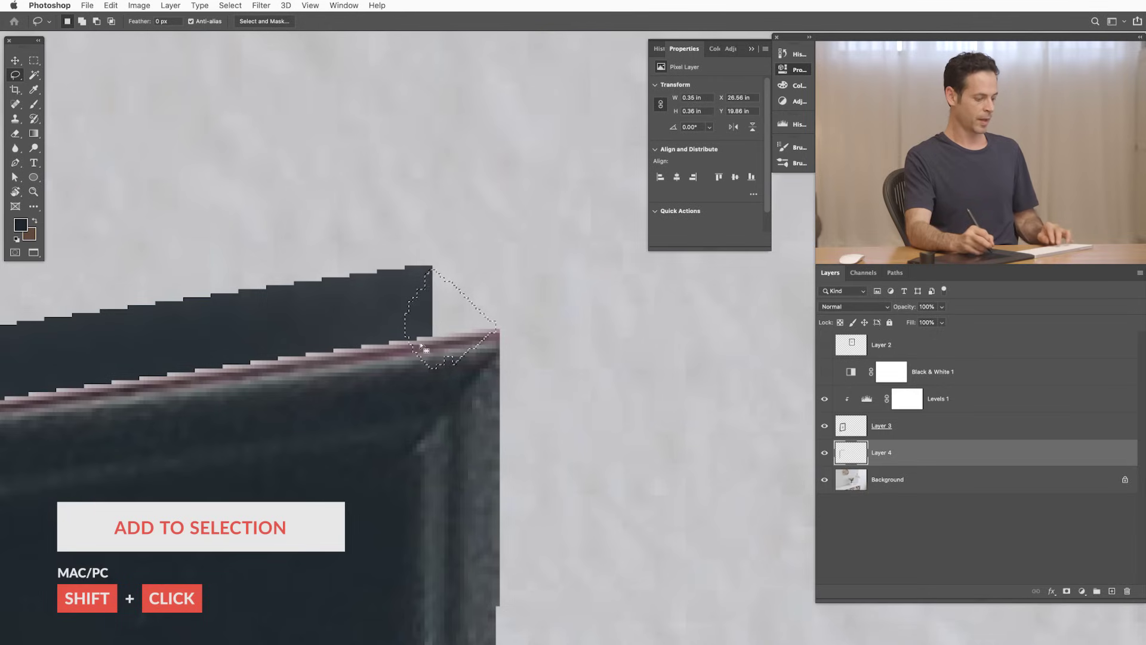
pyautogui.press('b')
pyautogui.moveTo(451, 293); pyautogui.dragTo(478, 320)
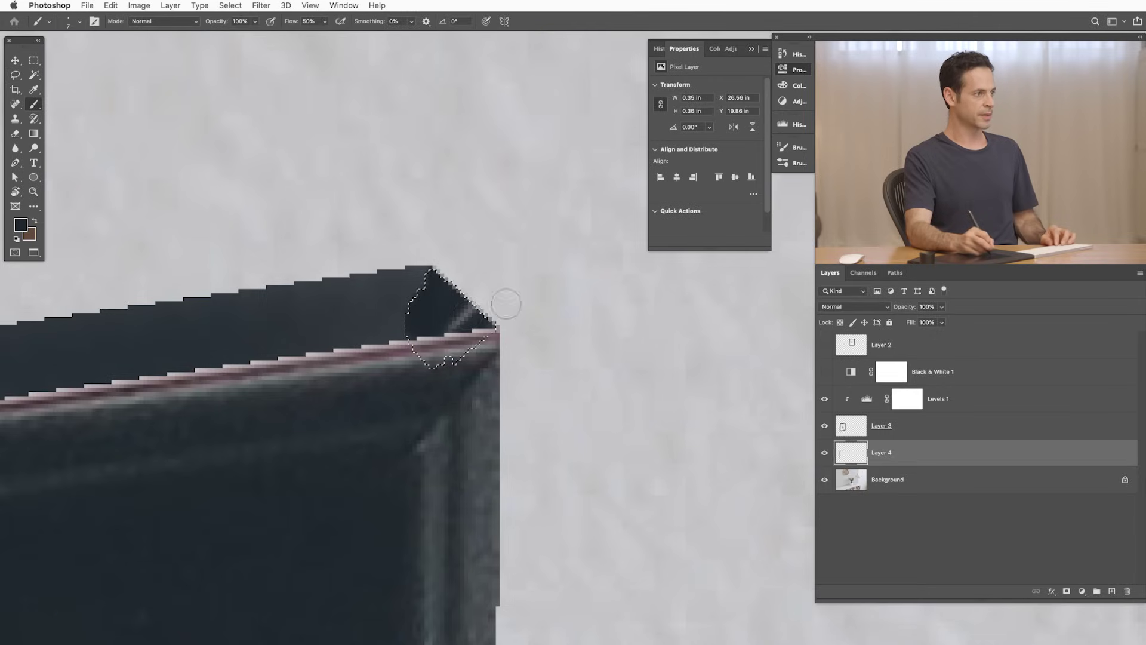
pyautogui.hotkey('ctrl', 'd')
# Step: Zoom out, enlarge the brush to 35 px and load Layer 4 as a selection
pyautogui.hotkey('ctrl', '-')
pyautogui.hotkey('ctrl', '-')
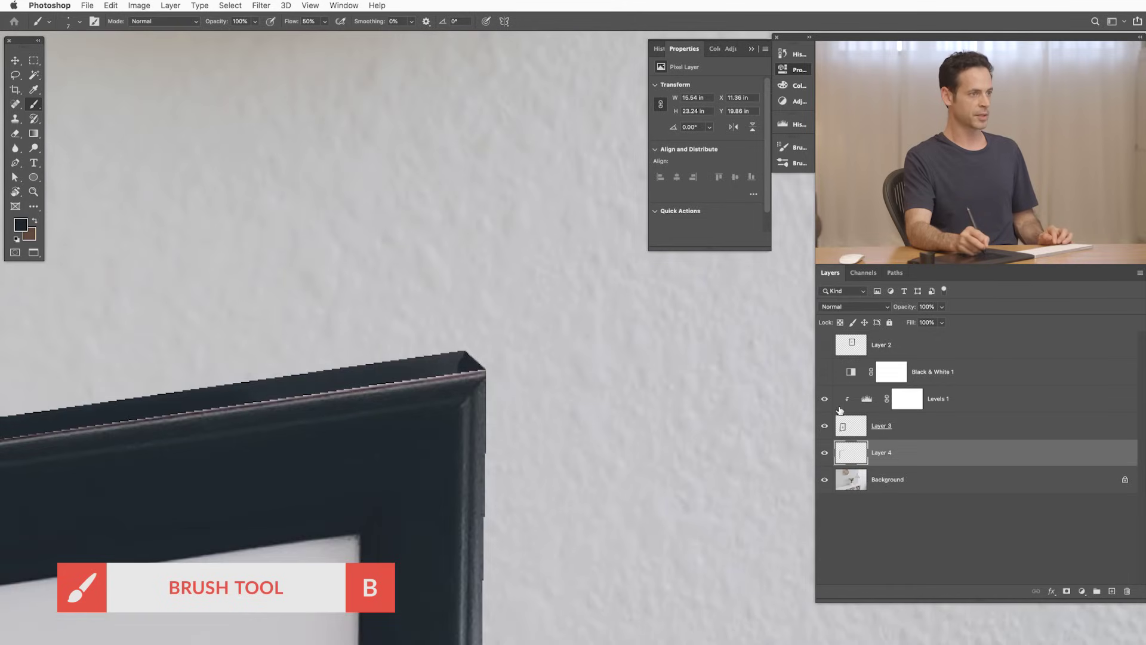
pyautogui.moveTo(417, 353); pyautogui.dragTo(436, 353)
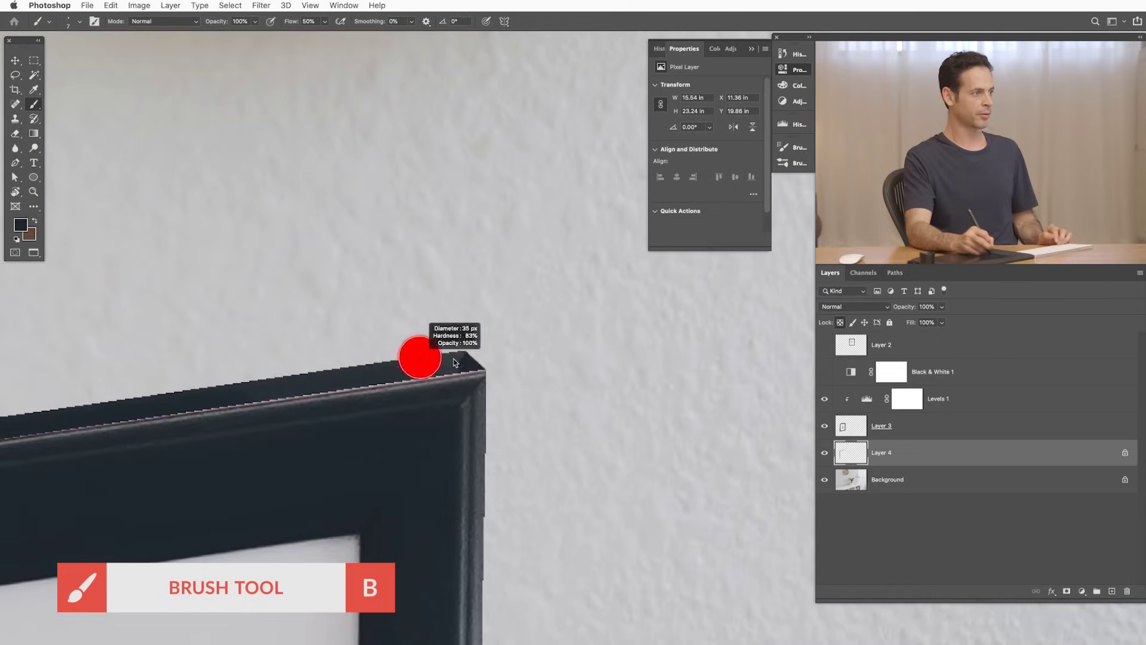
pyautogui.click(841, 325)
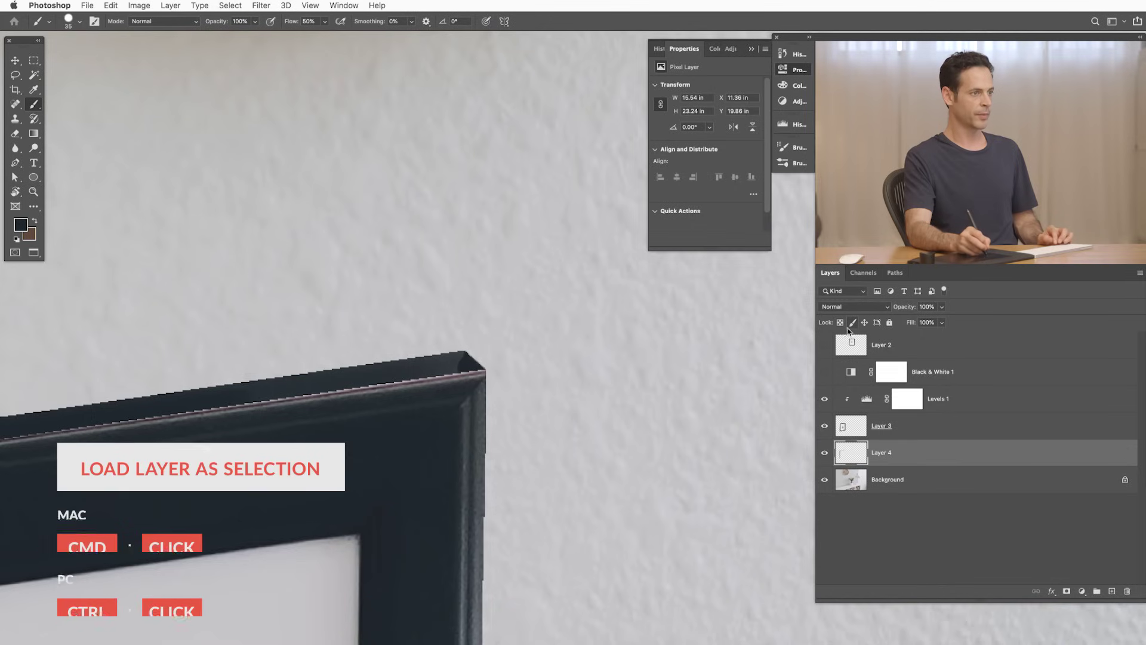
# Step: Load Layer 4 as a selection and apply Levels with black input 58 and midtones 0.7
pyautogui.keyDown('super'); pyautogui.click(851, 454); pyautogui.keyUp('super')
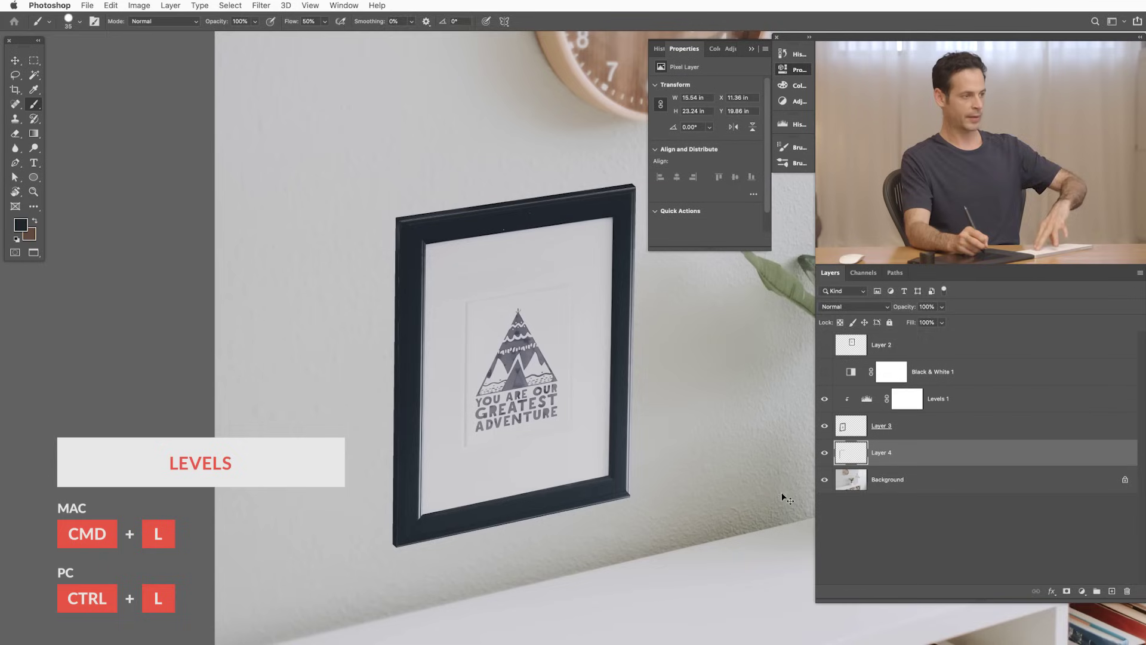
pyautogui.hotkey('ctrl', 'l')
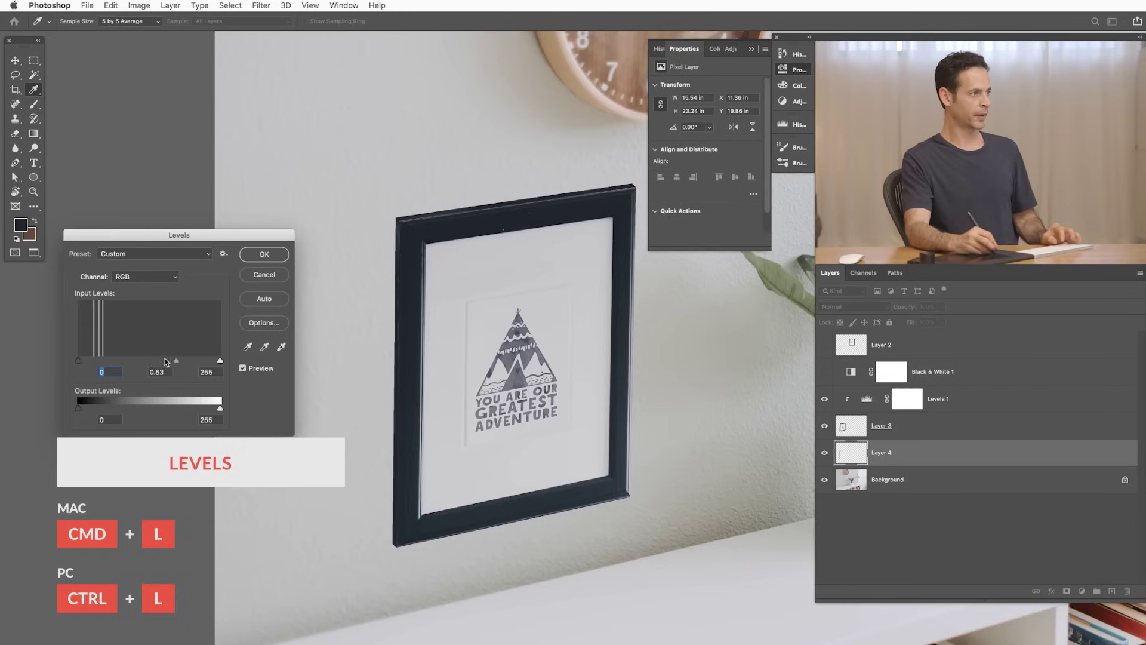
pyautogui.click(166, 361)
pyautogui.moveTo(93, 362); pyautogui.dragTo(112, 361)
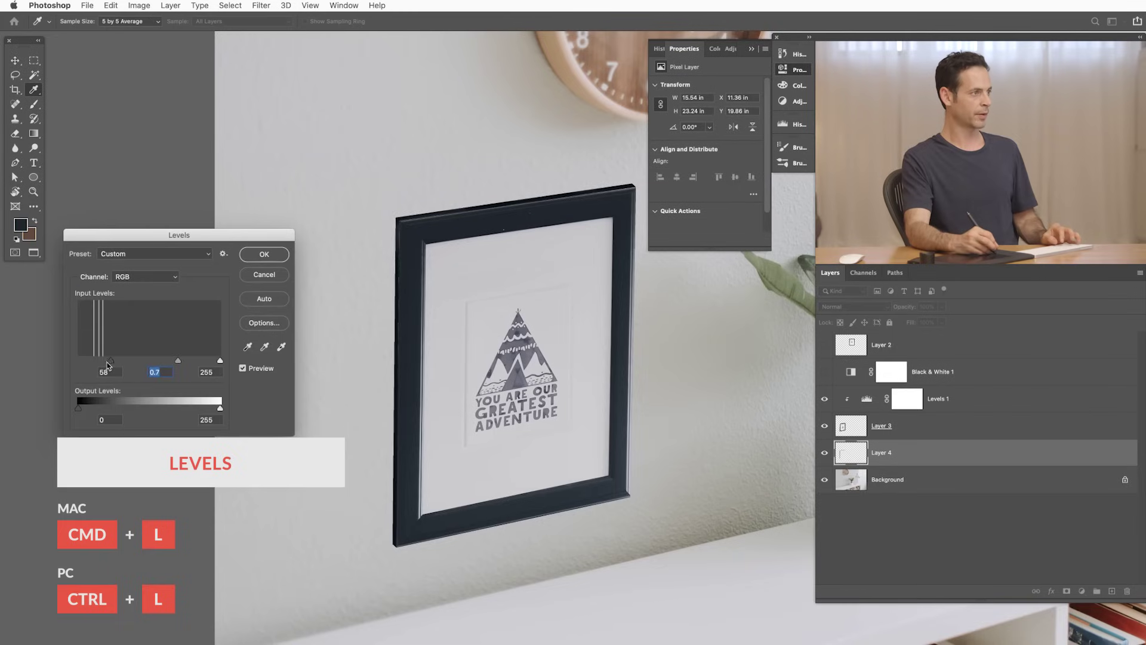
pyautogui.click(279, 261)
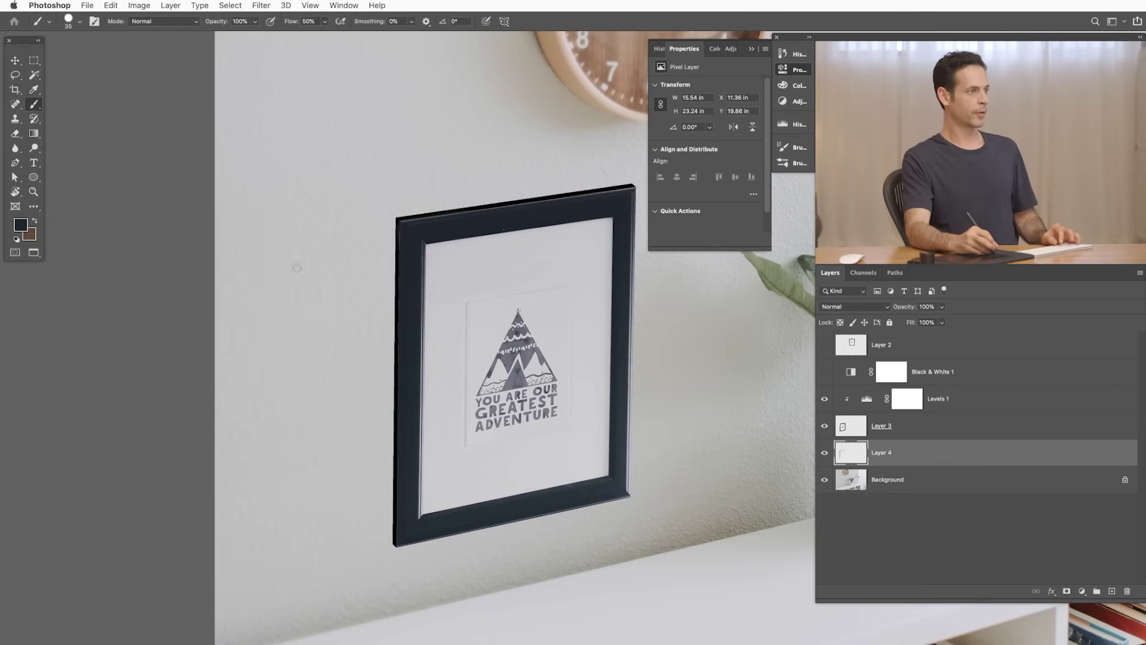
# Step: Toggle Layer 4 and Levels 1 visibility to compare the frame, then zoom to its top-right corner
pyautogui.click(826, 452)
pyautogui.click(826, 453)
pyautogui.click(826, 453)
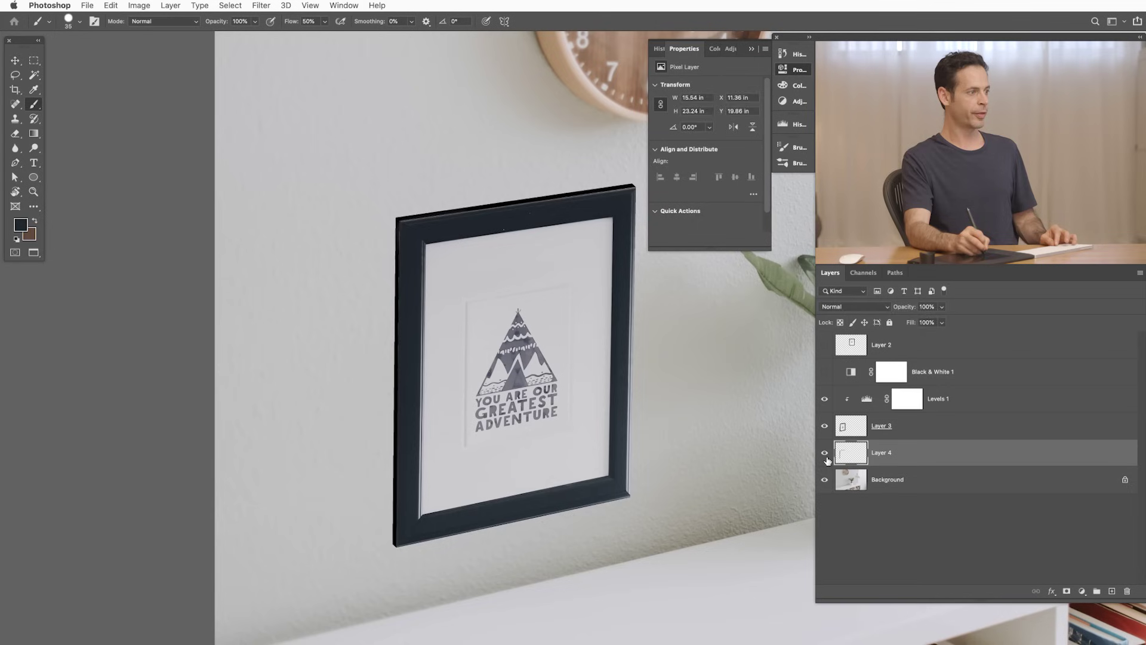
pyautogui.click(826, 452)
pyautogui.scroll(-3, 599, 409)
pyautogui.moveTo(663, 427); pyautogui.dragTo(562, 426)
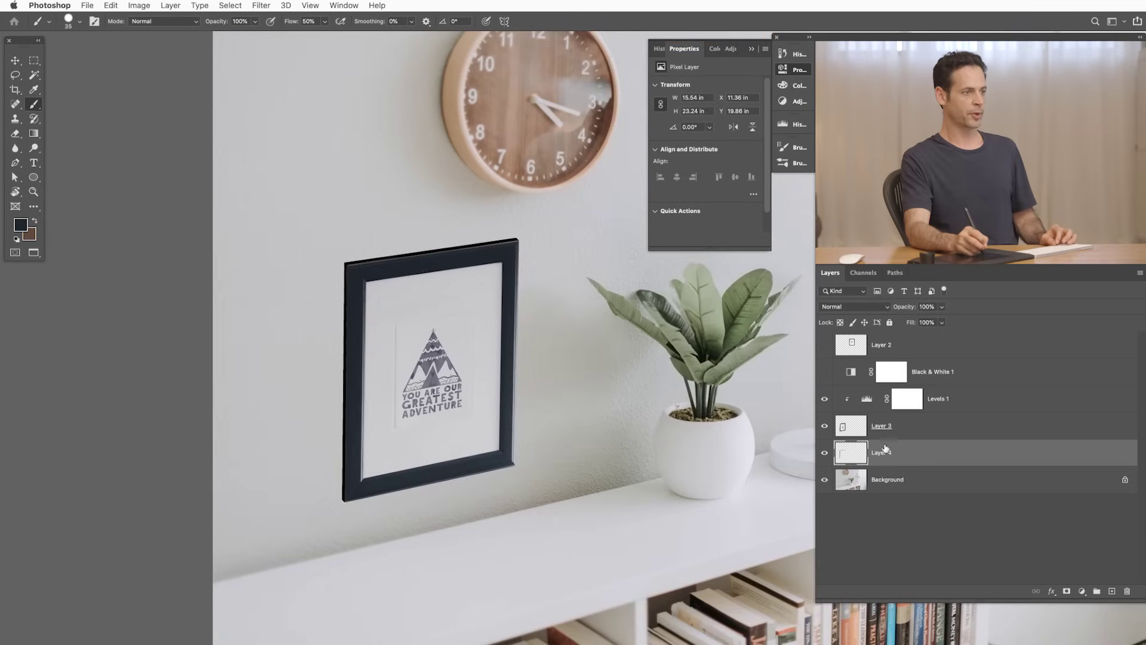
pyautogui.click(824, 399)
pyautogui.moveTo(560, 469); pyautogui.dragTo(530, 468)
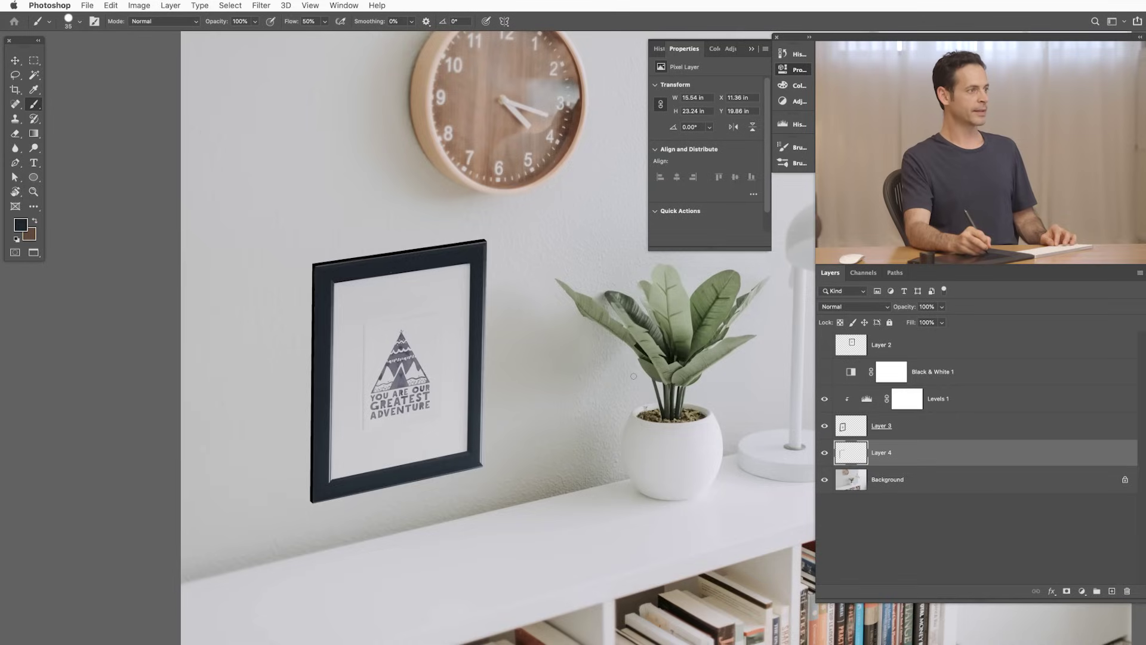
pyautogui.moveTo(475, 238); pyautogui.dragTo(533, 236)
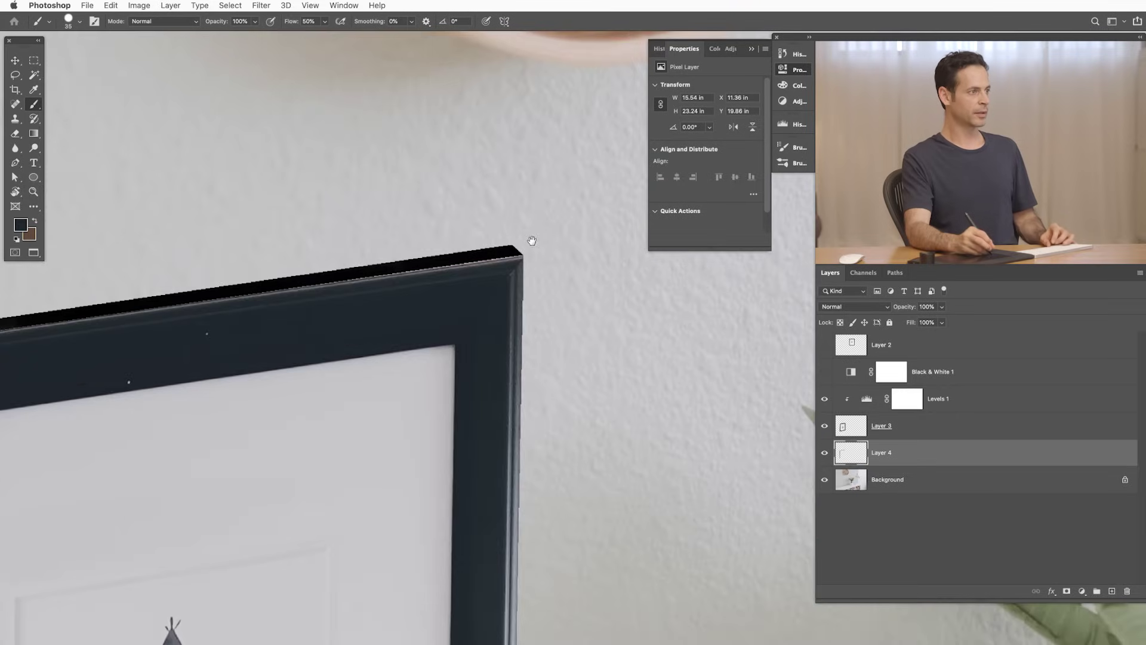
# Step: Lasso a sliver at the frame's top-right corner and add a layer mask to Layer 4
pyautogui.press('l')
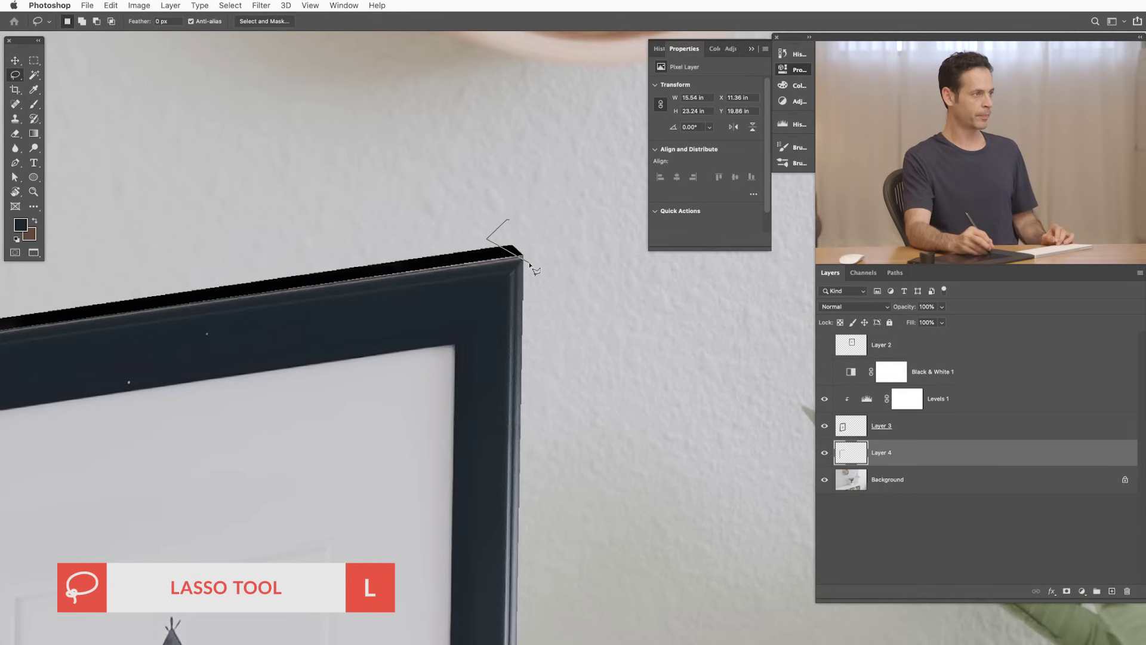
pyautogui.moveTo(549, 229); pyautogui.dragTo(536, 261)
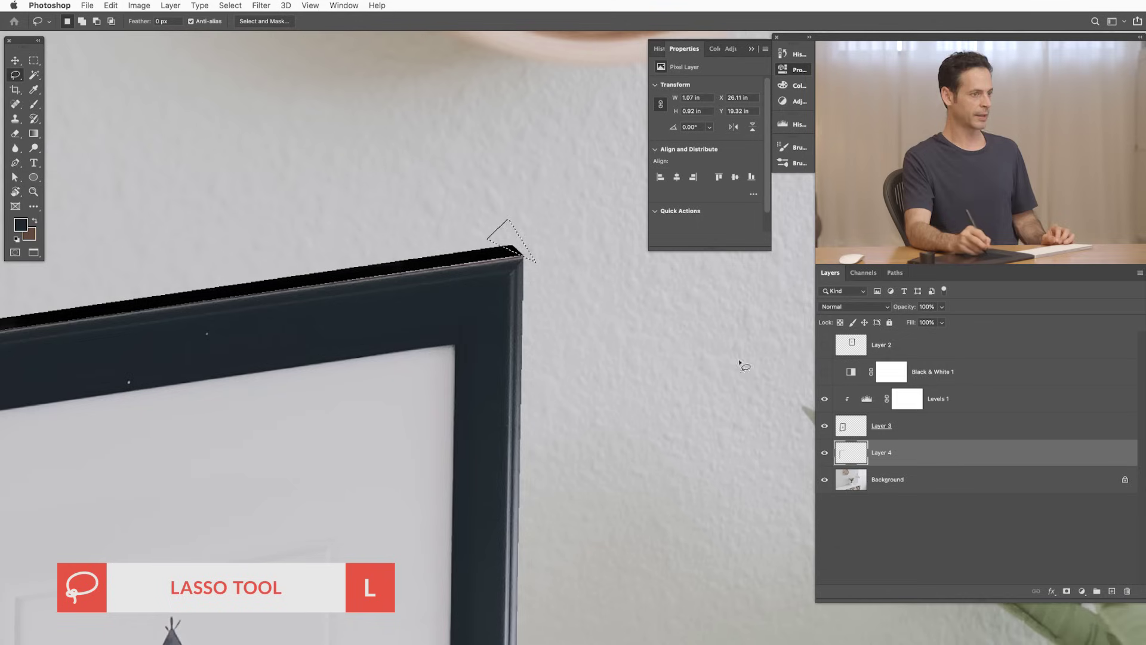
pyautogui.hotkey('ctrl', 'i')
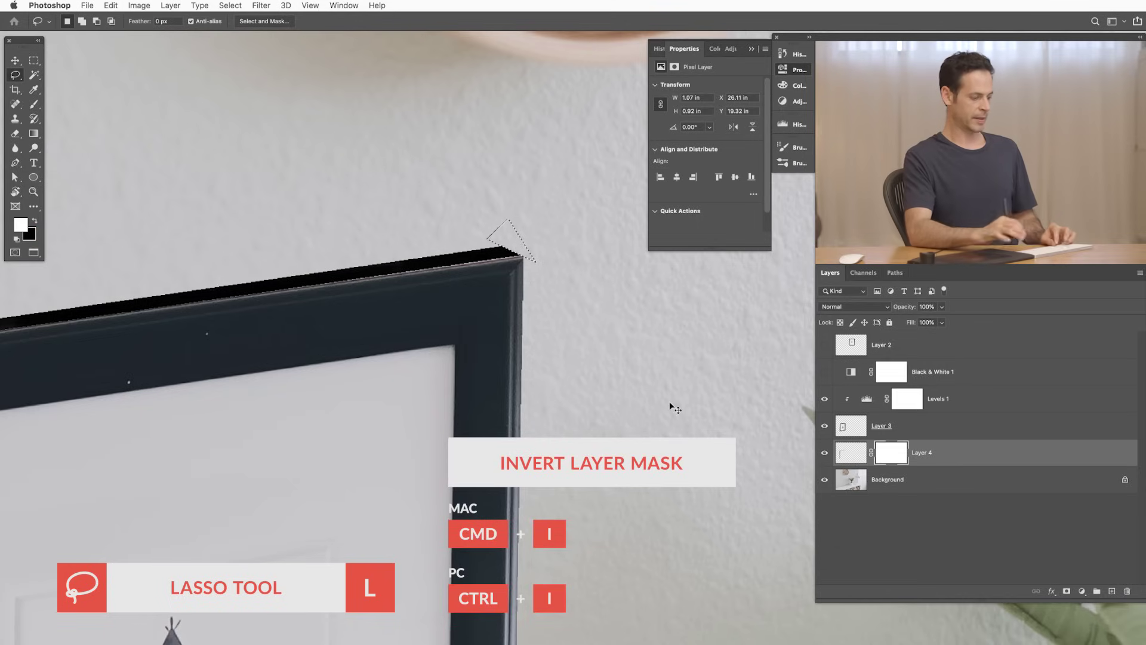
pyautogui.hotkey('ctrl', '0')
pyautogui.scroll(-3, 363, 478)
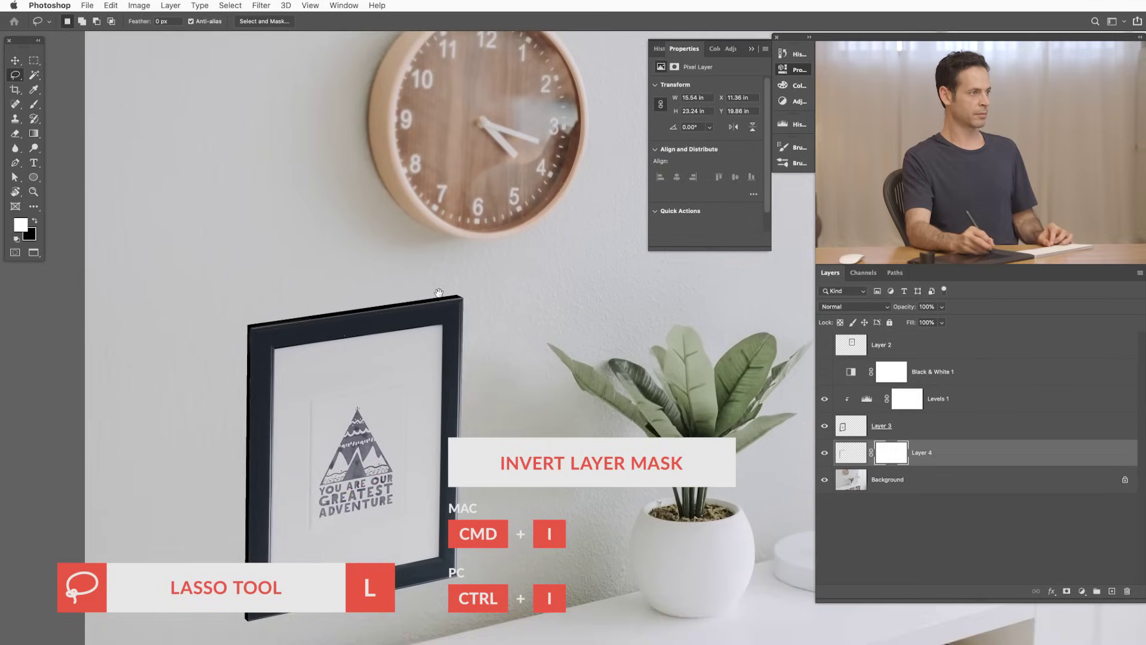
pyautogui.scroll(-3, 370, 465)
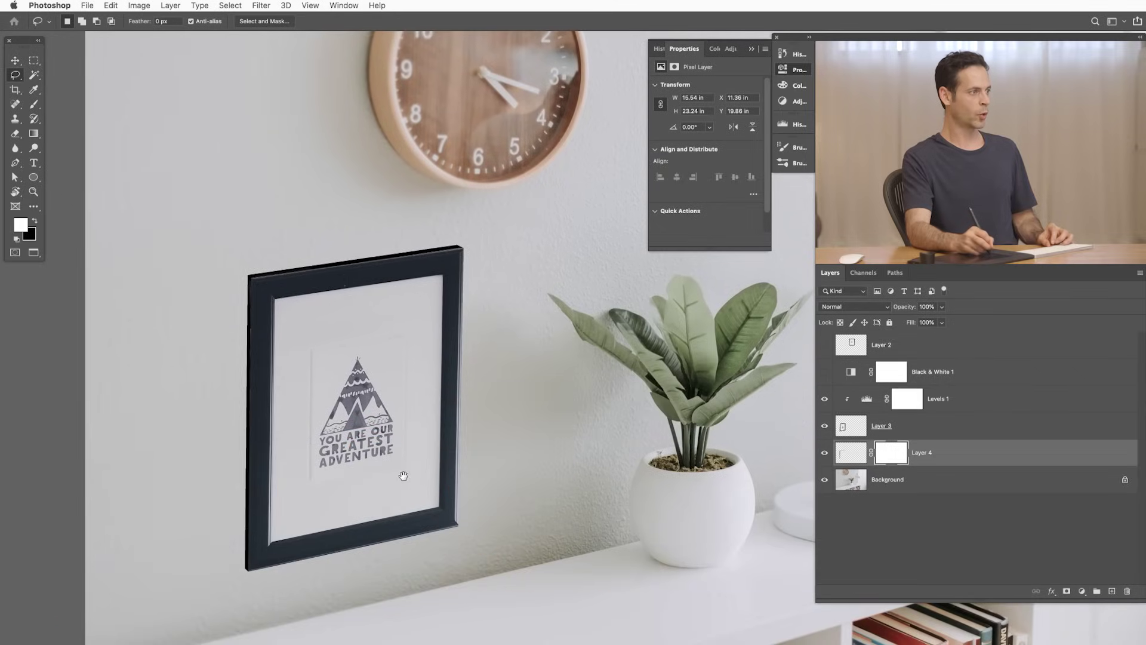
pyautogui.hotkey('ctrl', '-')
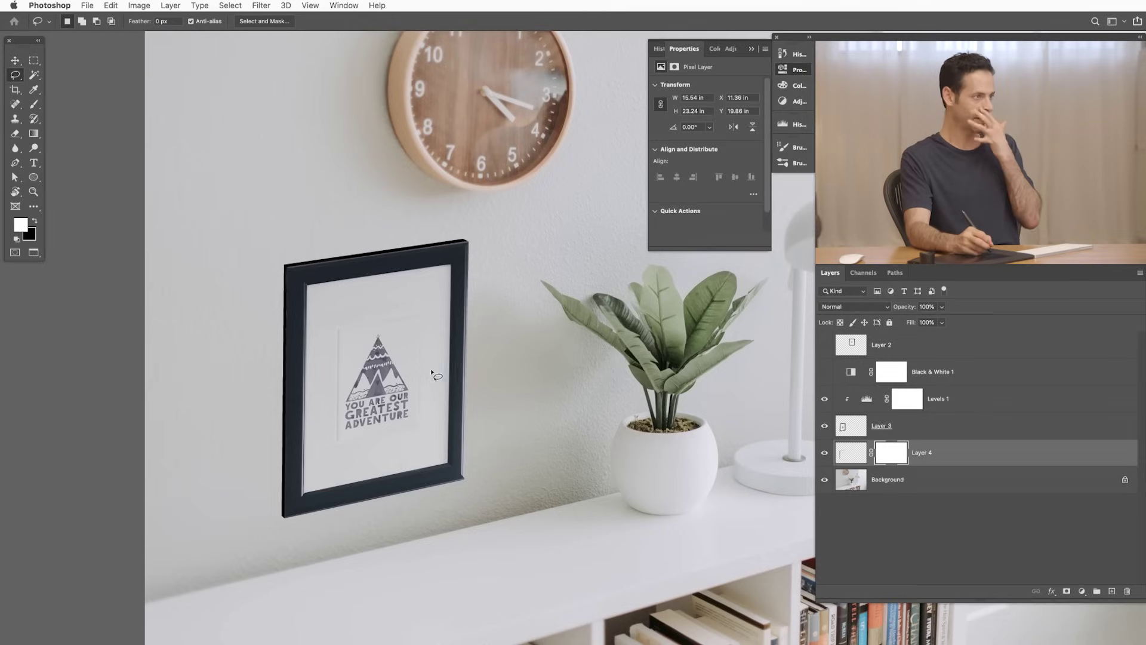
pyautogui.hotkey('ctrl', 'l')
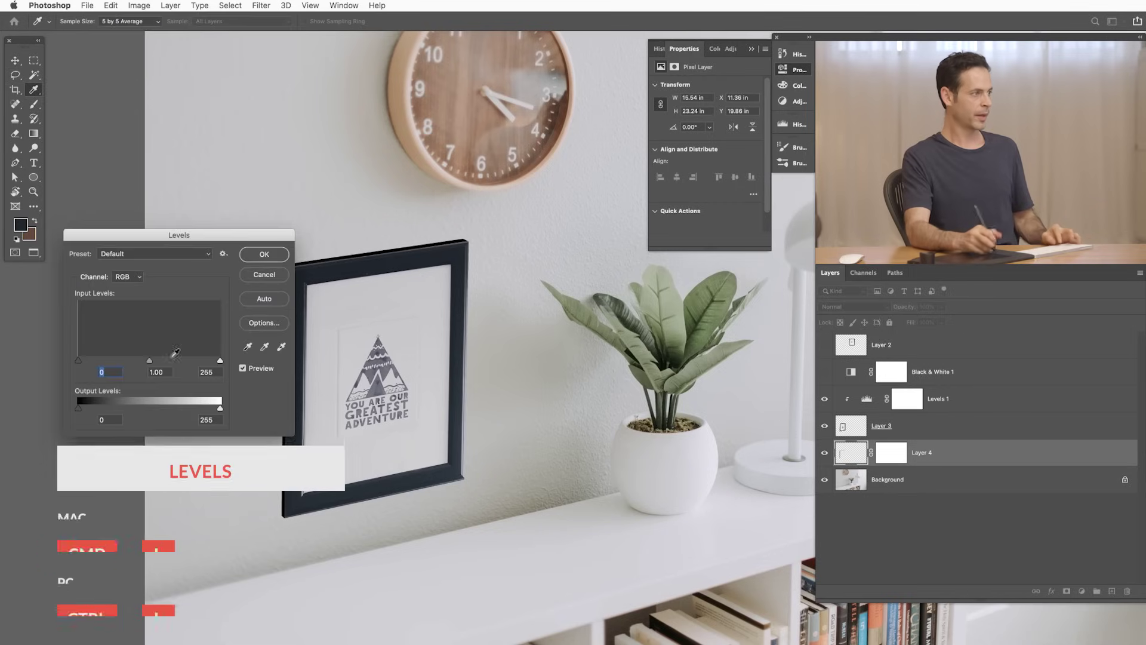
# Step: Raise the Levels output black value slightly and show Layer 4 again
pyautogui.moveTo(103, 411); pyautogui.dragTo(114, 412)
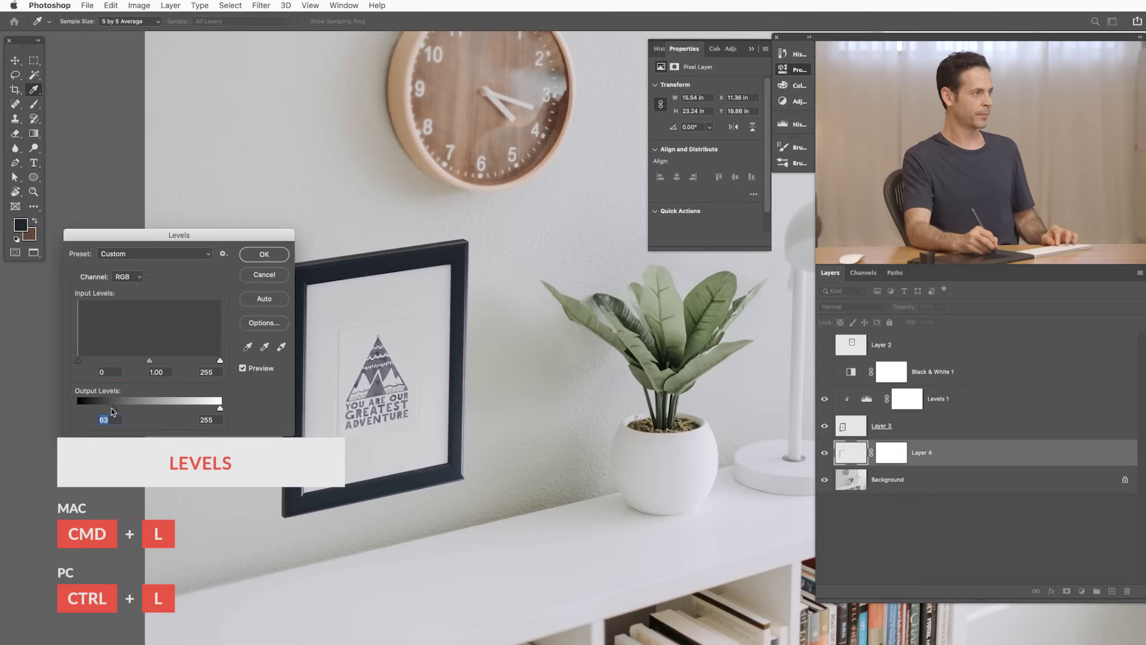
pyautogui.click(262, 256)
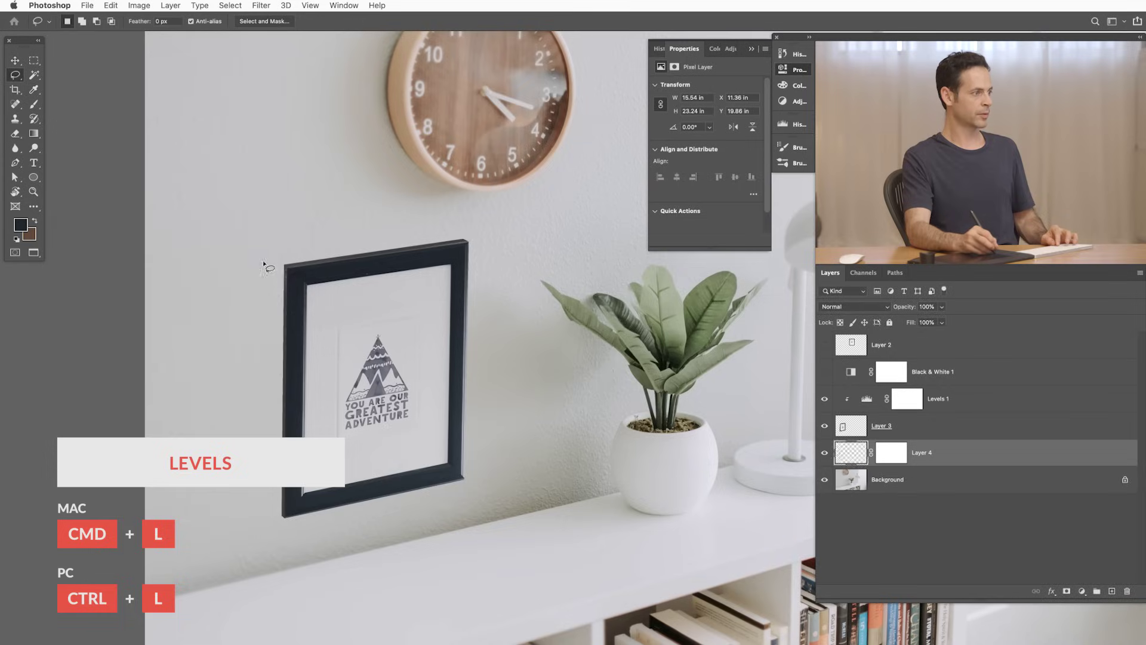
pyautogui.click(826, 455)
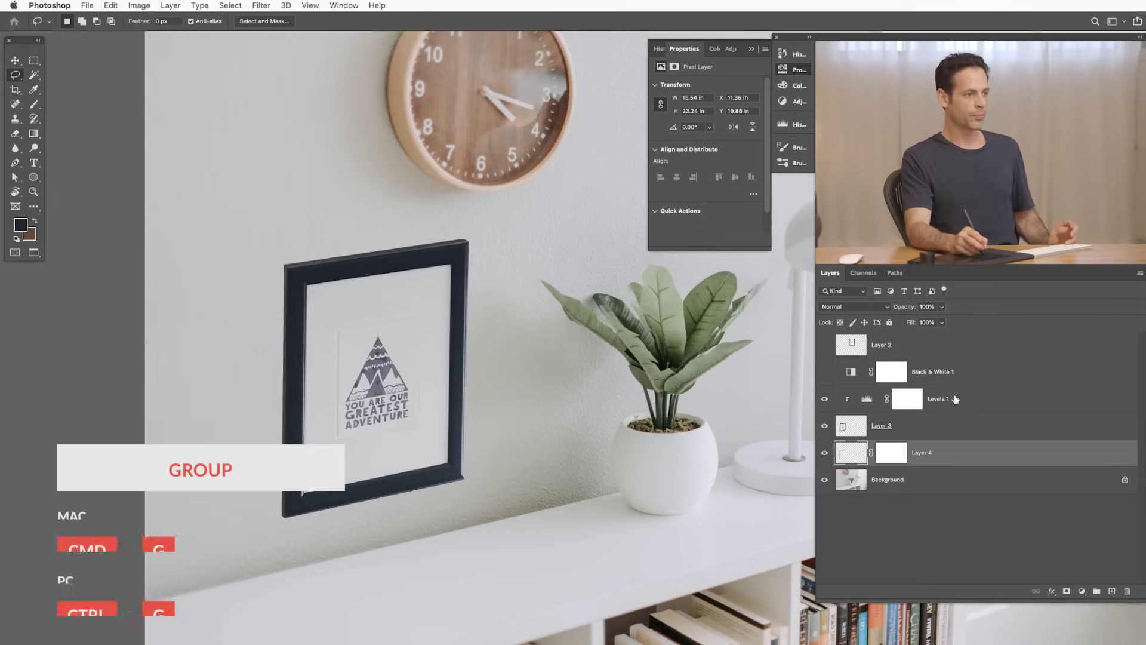
# Step: Group Levels 1, Layer 3 and Layer 4 into Group 1 and open its Blending Options
pyautogui.keyDown('shift'); pyautogui.click(975, 405); pyautogui.keyUp('shift')
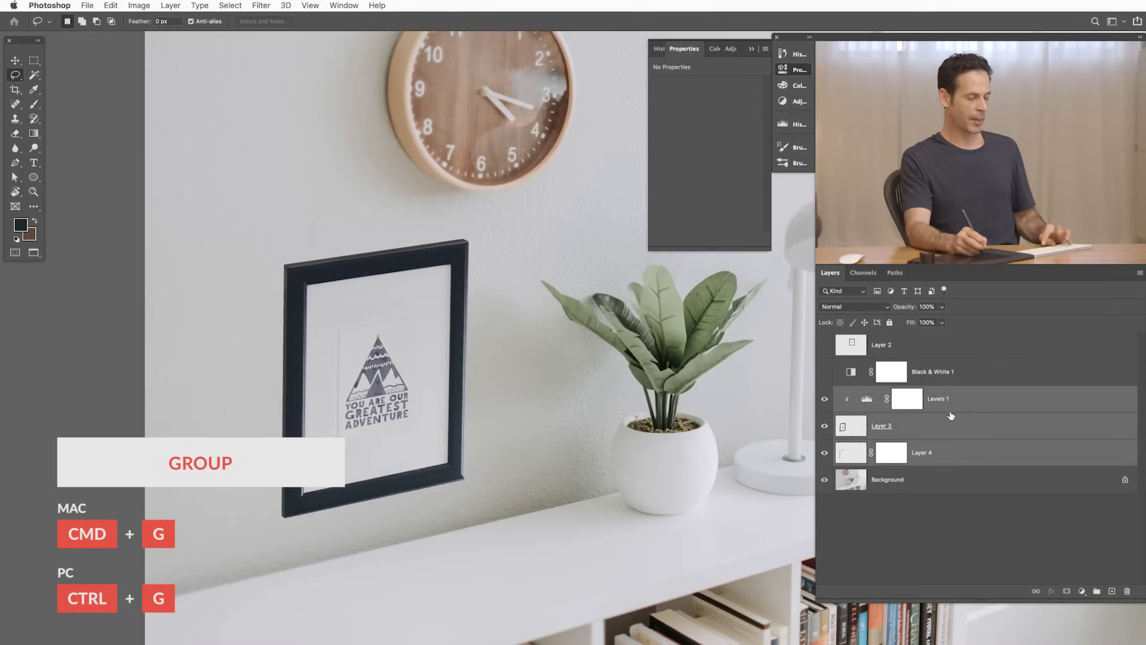
pyautogui.press('super+g')
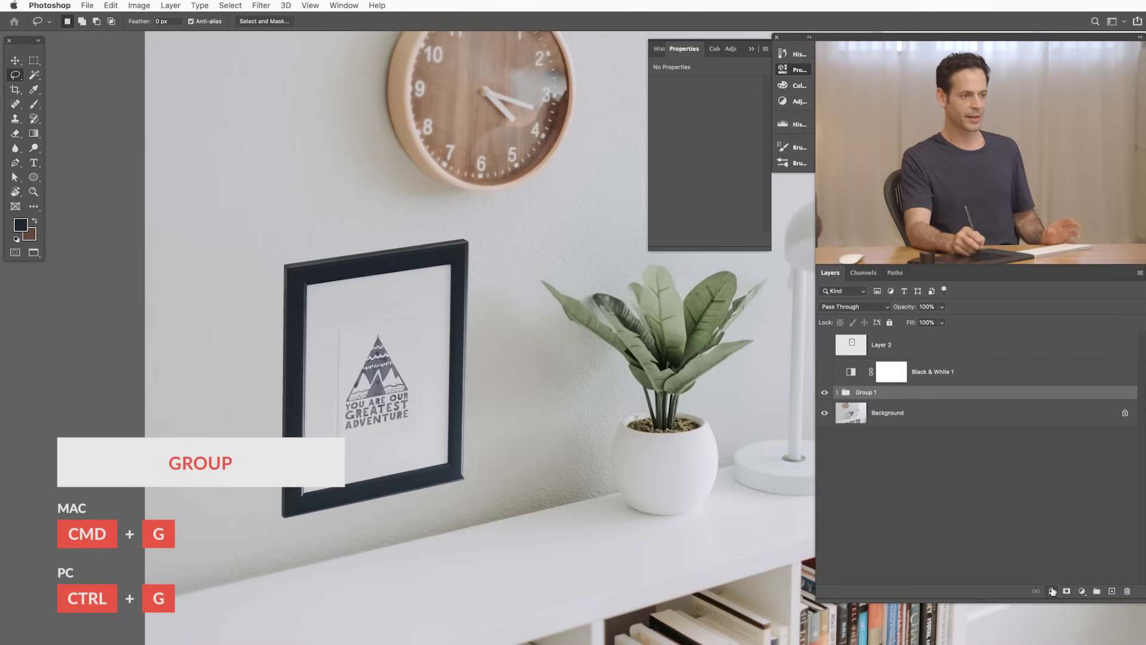
pyautogui.click(1052, 591)
pyautogui.click(1059, 604)
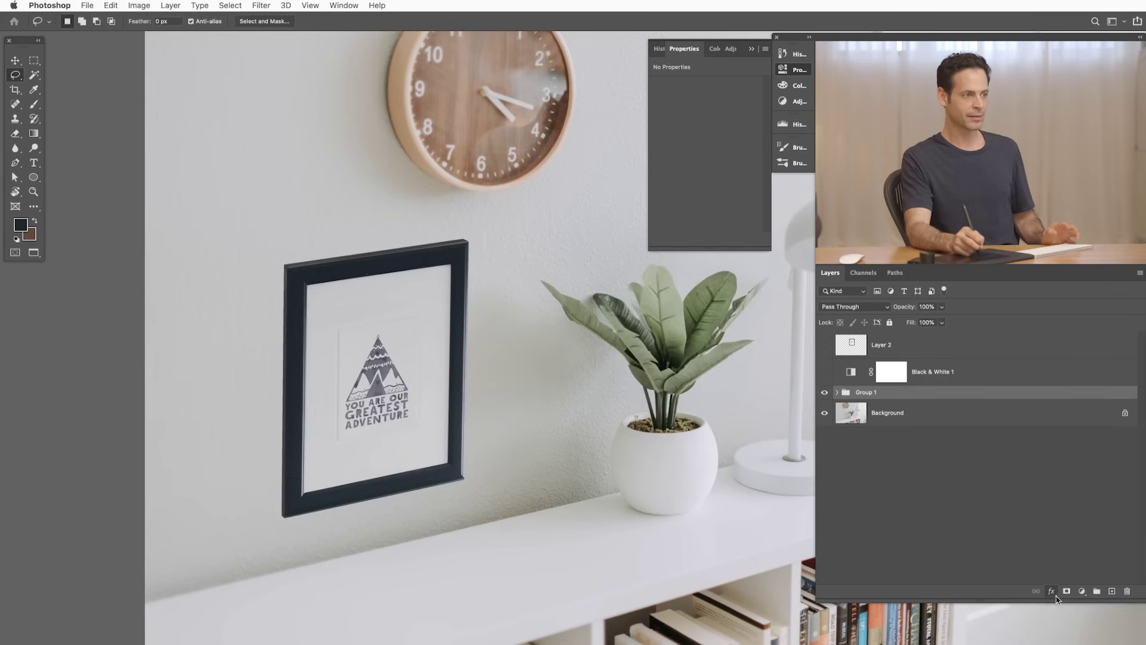
pyautogui.moveTo(763, 359); pyautogui.dragTo(742, 355)
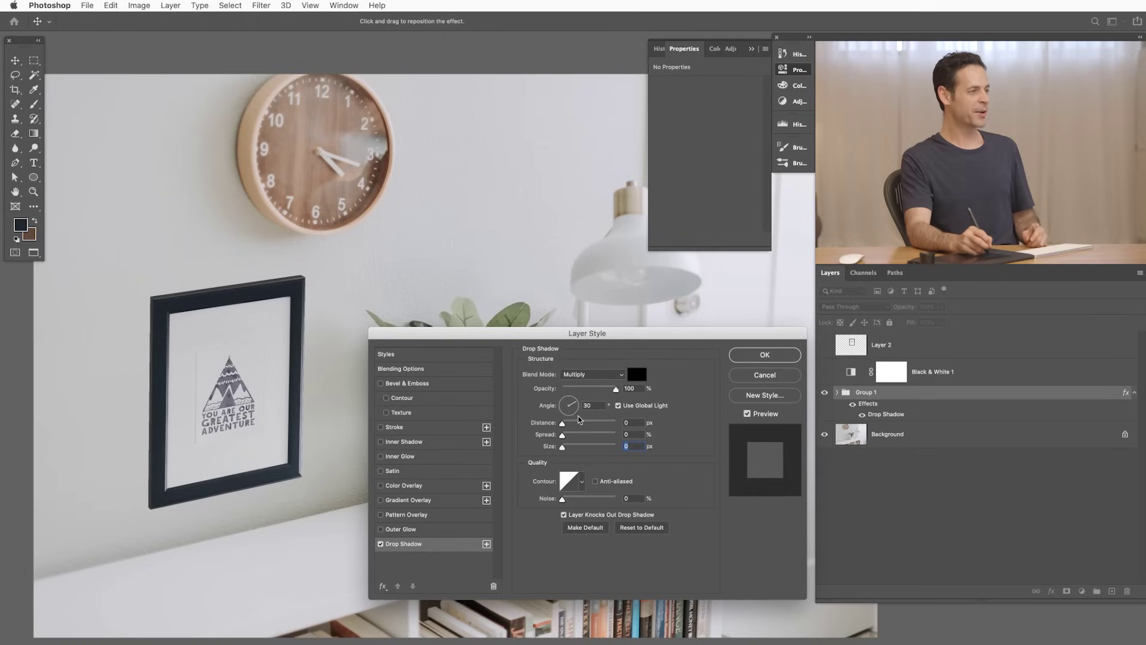
# Step: Set Group 1's drop shadow to a 10° angle, 69 px distance and 65 px size
pyautogui.moveTo(579, 419)
pyautogui.mouseDown()
pyautogui.moveTo(570, 395)
pyautogui.moveTo(584, 402)
pyautogui.mouseUp()
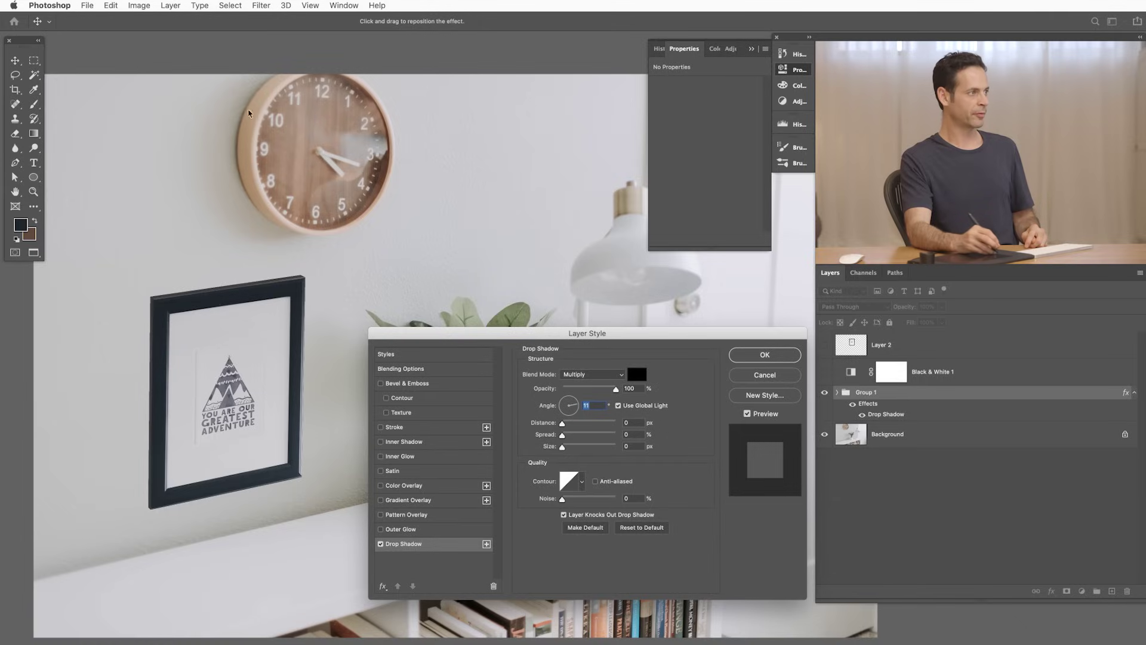
pyautogui.click(578, 407)
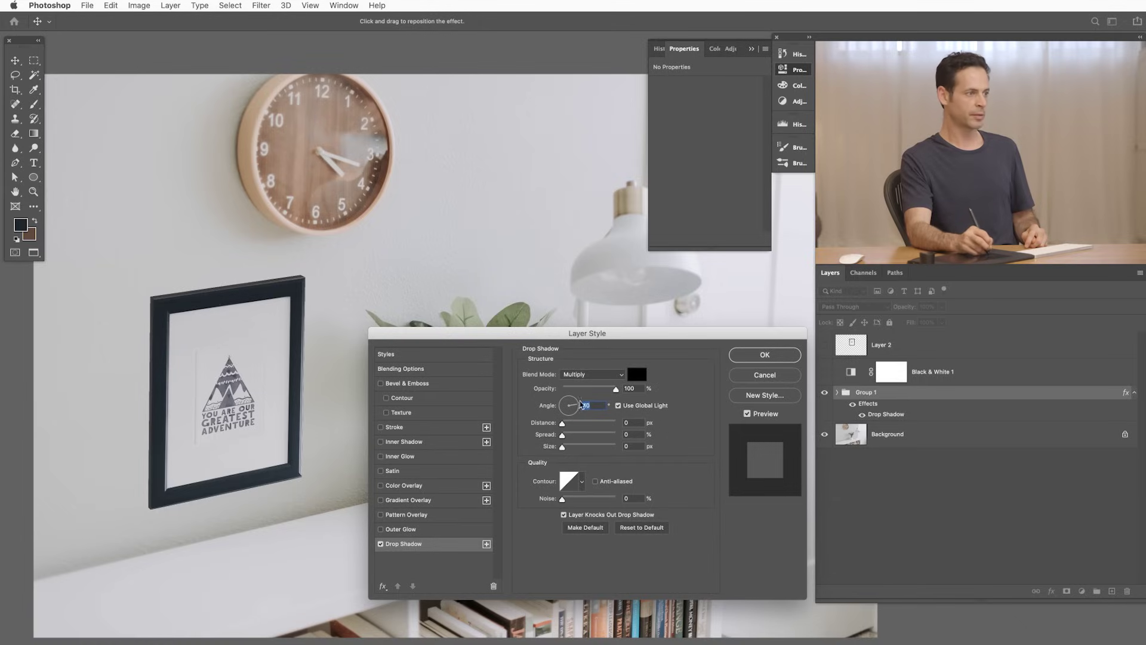
pyautogui.moveTo(563, 425)
pyautogui.mouseDown()
pyautogui.moveTo(587, 426)
pyautogui.moveTo(583, 445)
pyautogui.mouseUp()
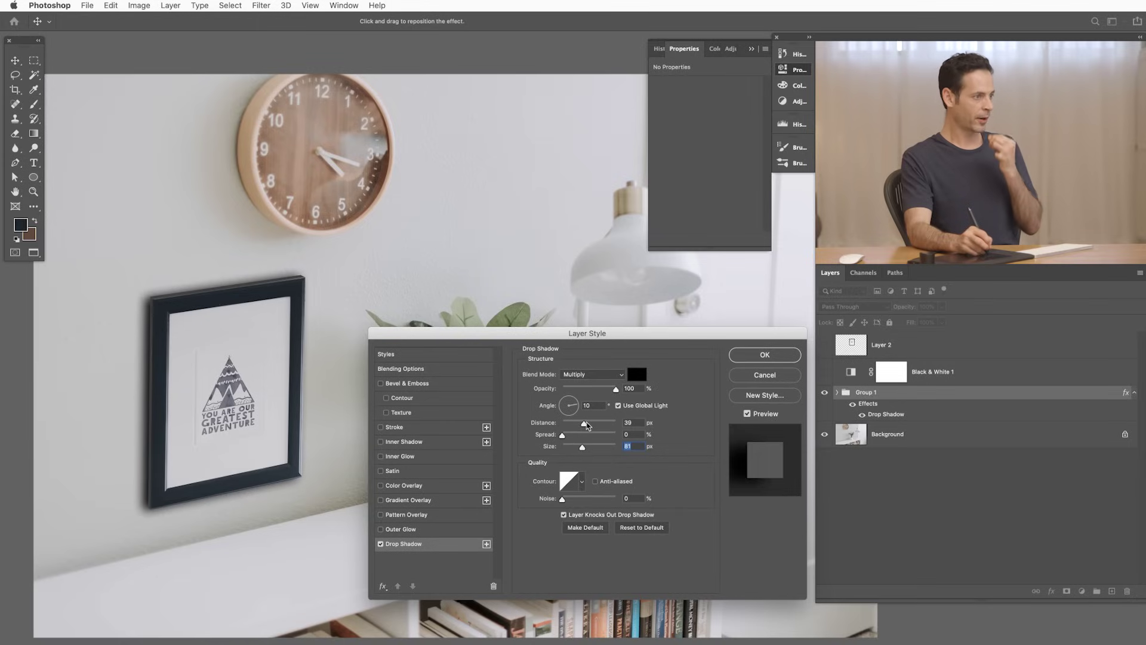
pyautogui.moveTo(584, 424)
pyautogui.mouseDown()
pyautogui.moveTo(611, 430)
pyautogui.moveTo(594, 426)
pyautogui.mouseUp()
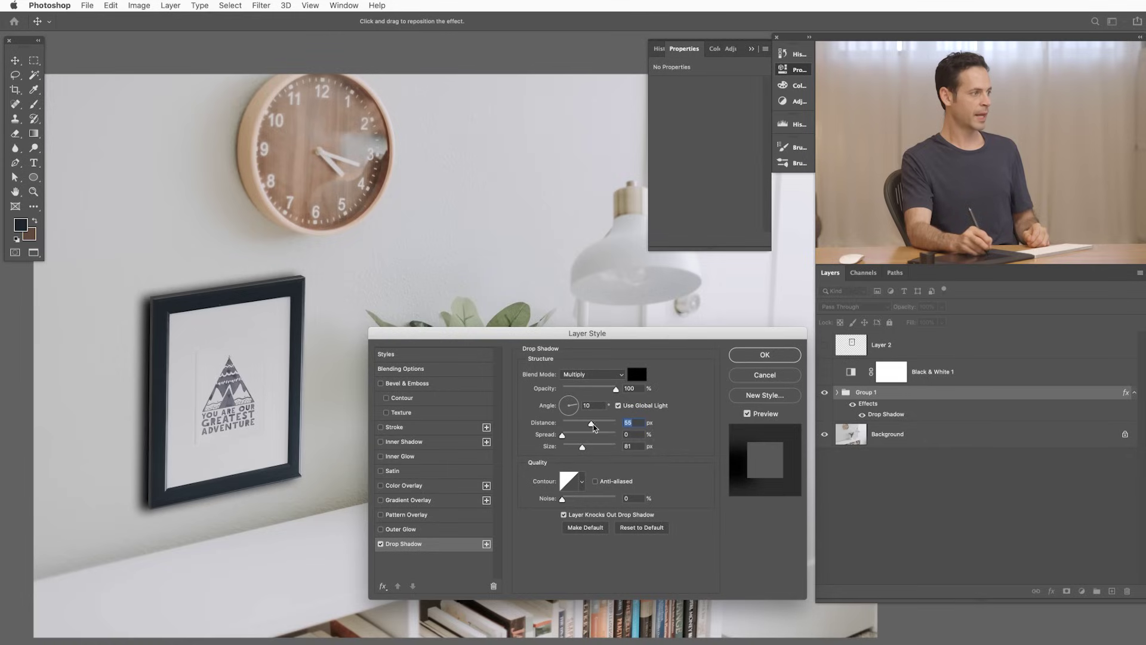
pyautogui.moveTo(595, 427); pyautogui.dragTo(598, 426)
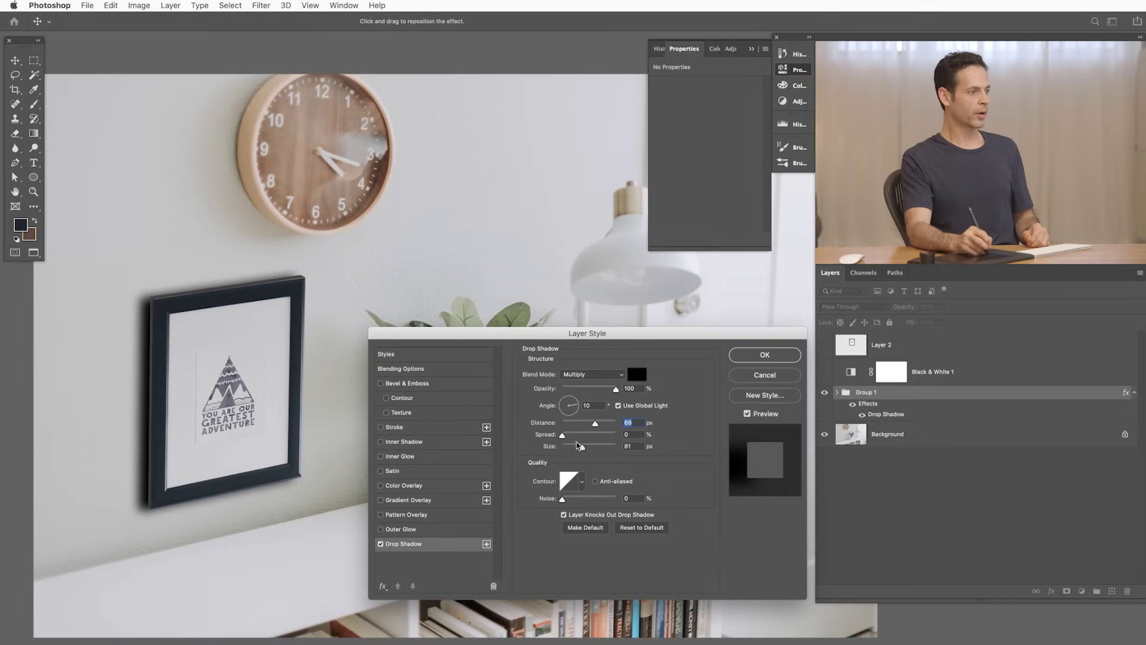
pyautogui.moveTo(587, 446); pyautogui.dragTo(575, 444)
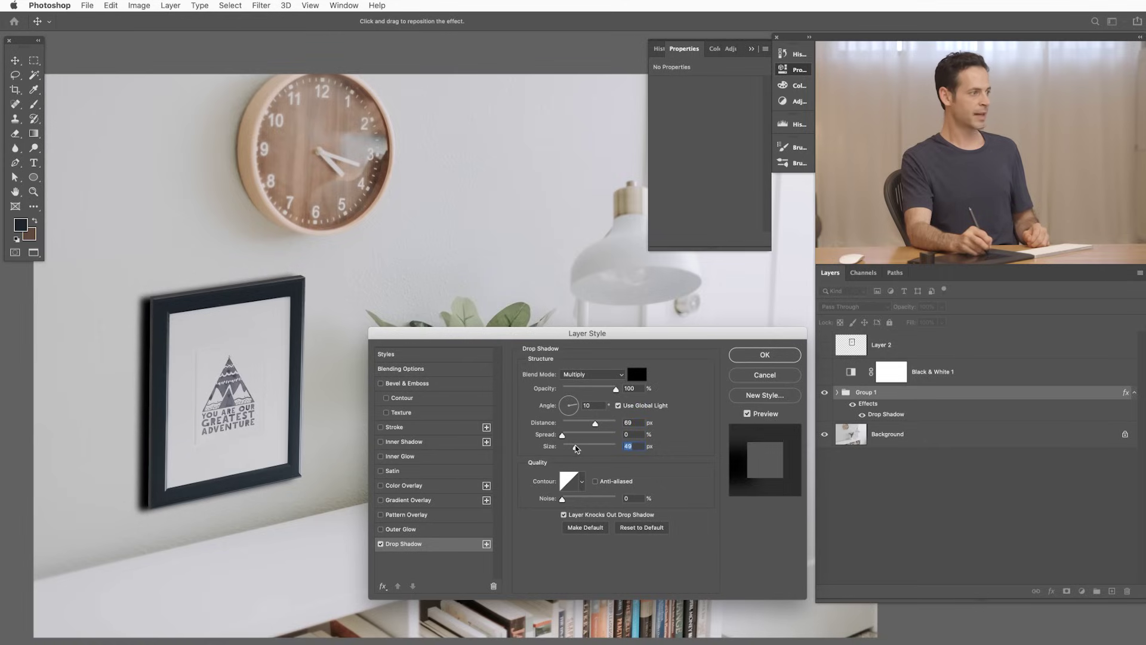
pyautogui.moveTo(575, 446); pyautogui.dragTo(581, 447)
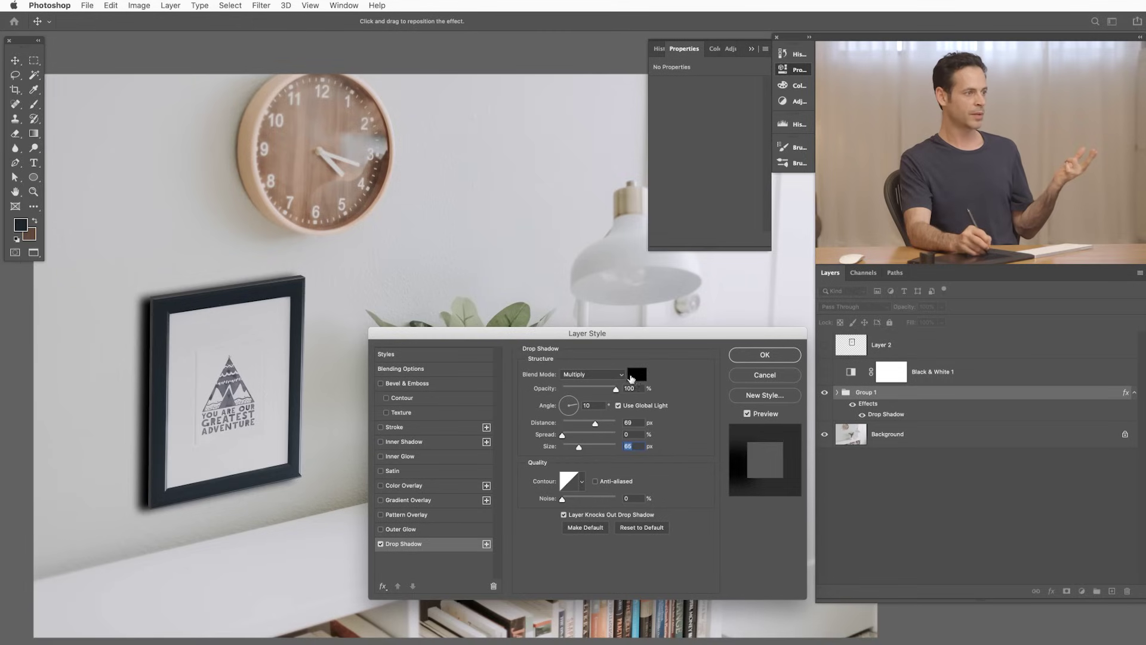
# Step: Give the drop shadow a light greyish tan sampled from the wall, at 42% opacity and 90 px size
pyautogui.click(637, 375)
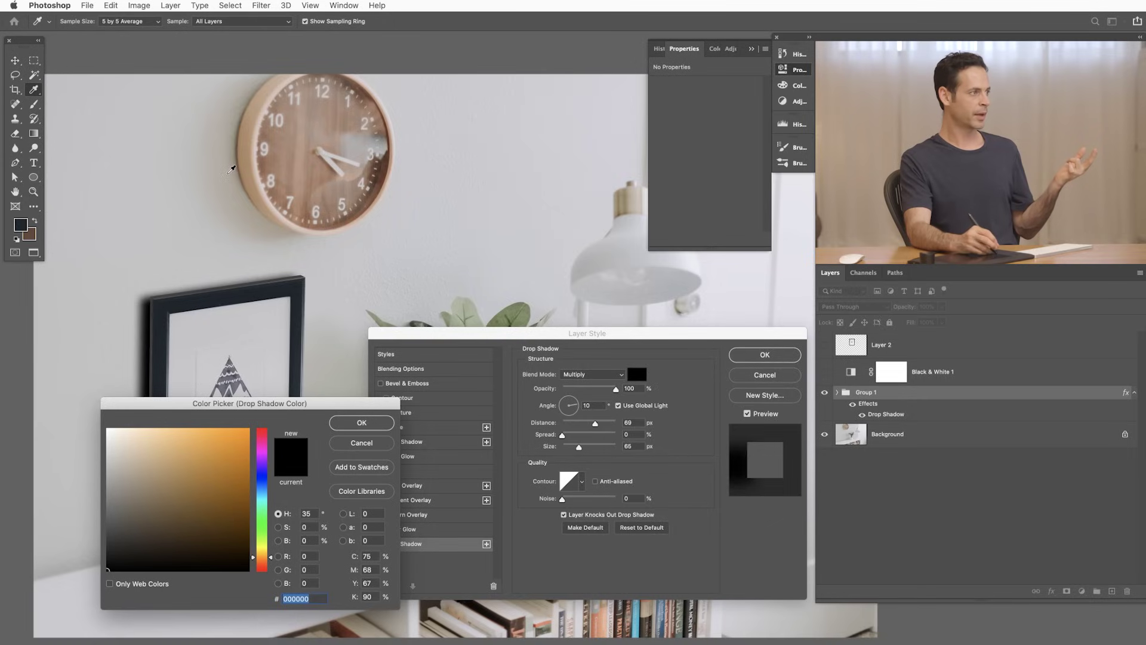
pyautogui.click(237, 167)
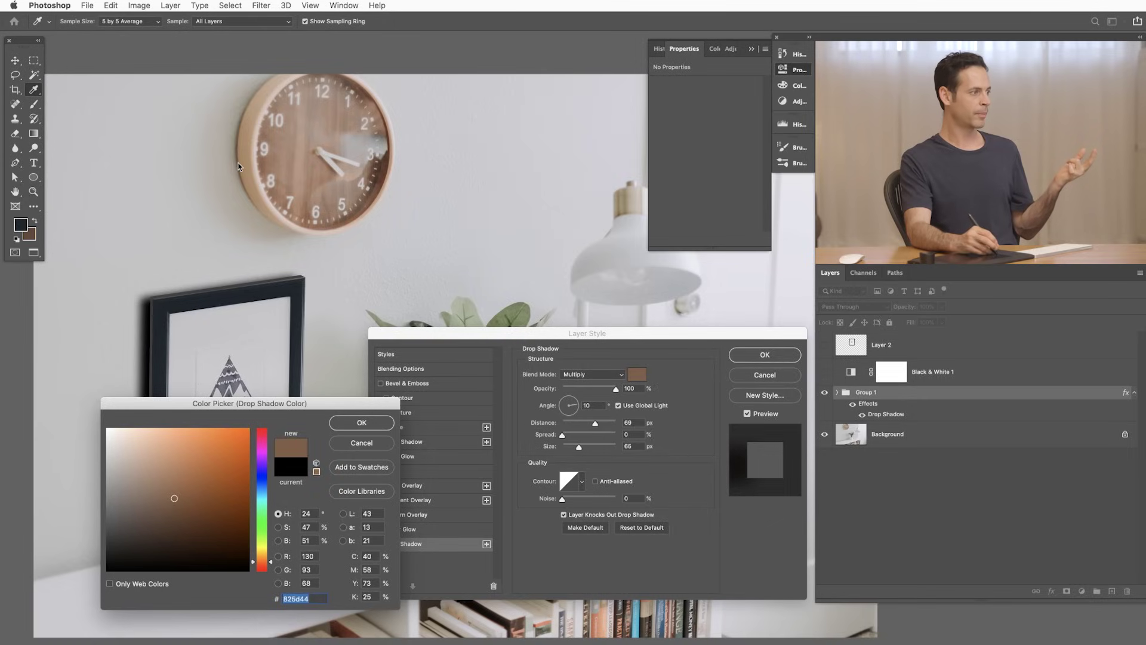
pyautogui.click(240, 159)
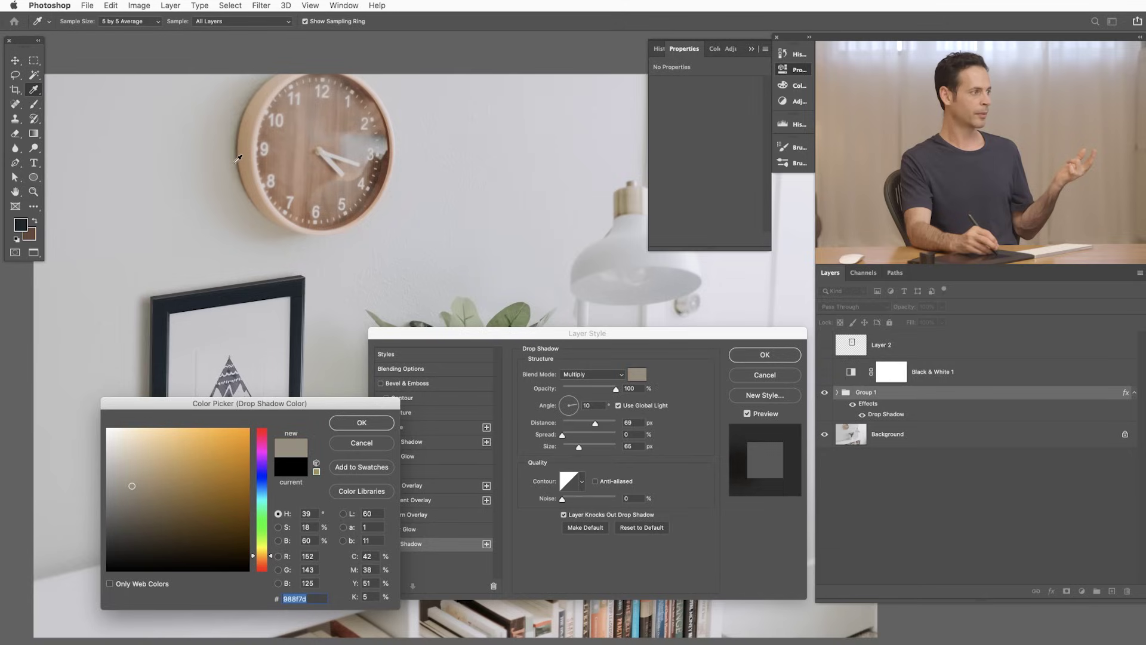
pyautogui.click(365, 420)
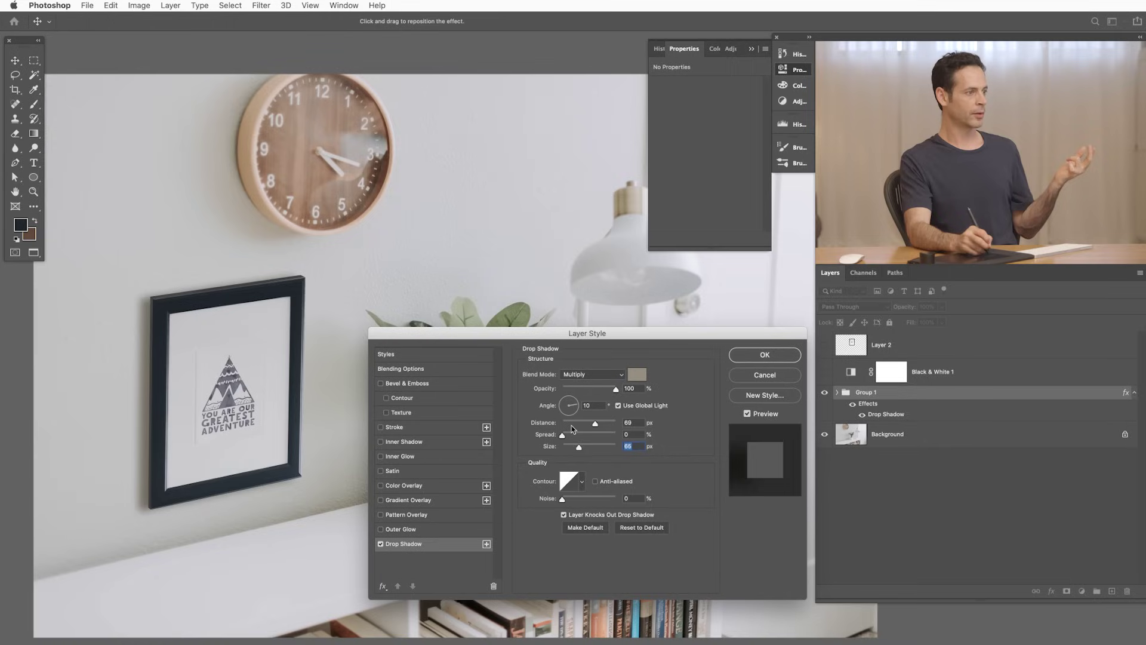
pyautogui.moveTo(606, 392); pyautogui.dragTo(601, 394)
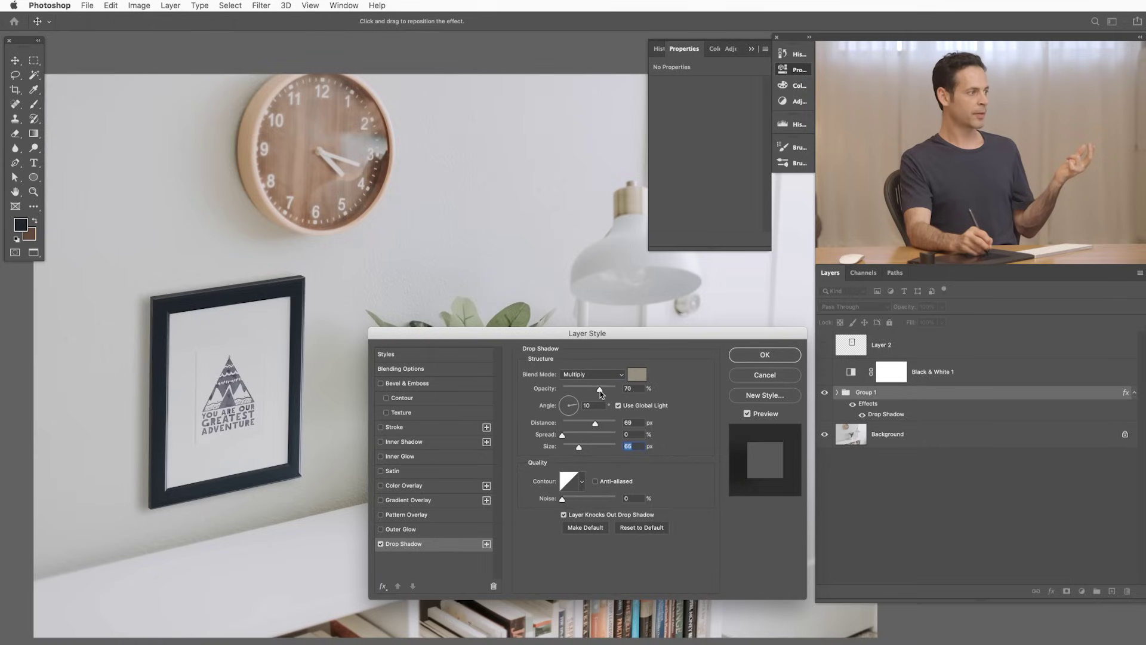
pyautogui.moveTo(591, 392); pyautogui.dragTo(589, 392)
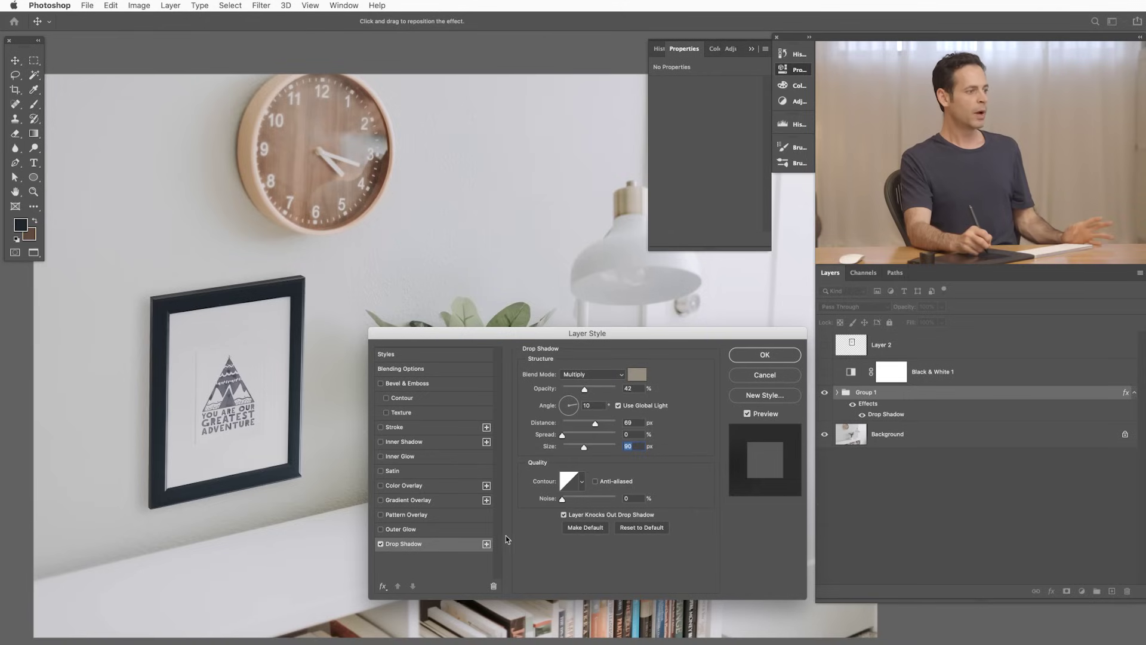
# Step: Add a second drop shadow to Group 1 and pull it closer to the frame
pyautogui.click(486, 544)
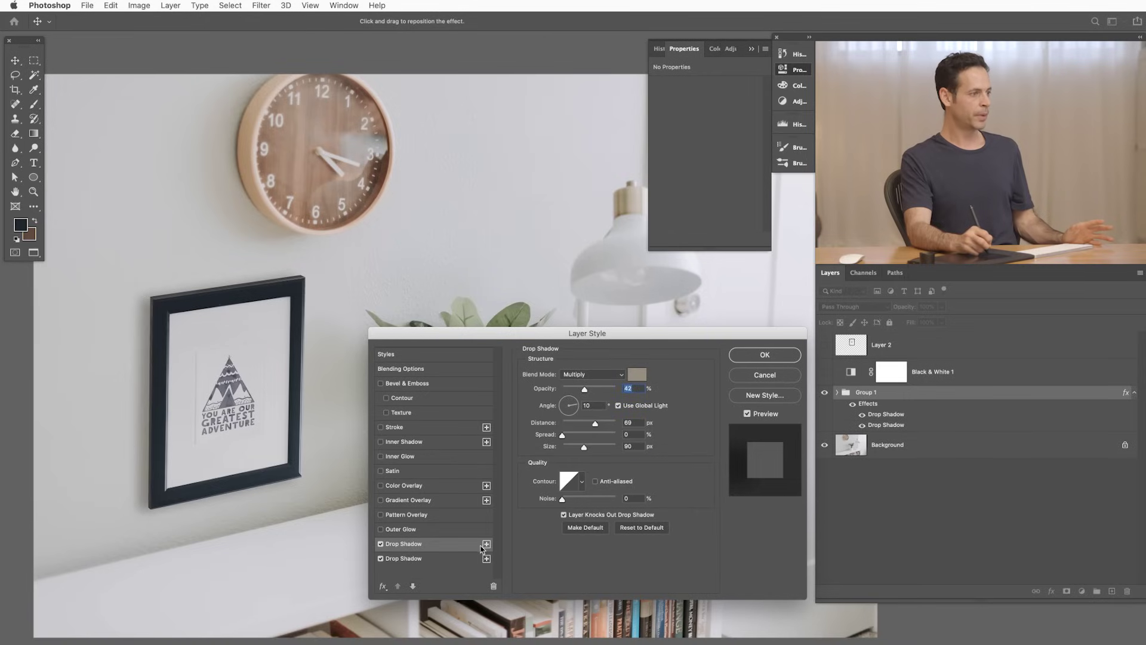
pyautogui.click(577, 426)
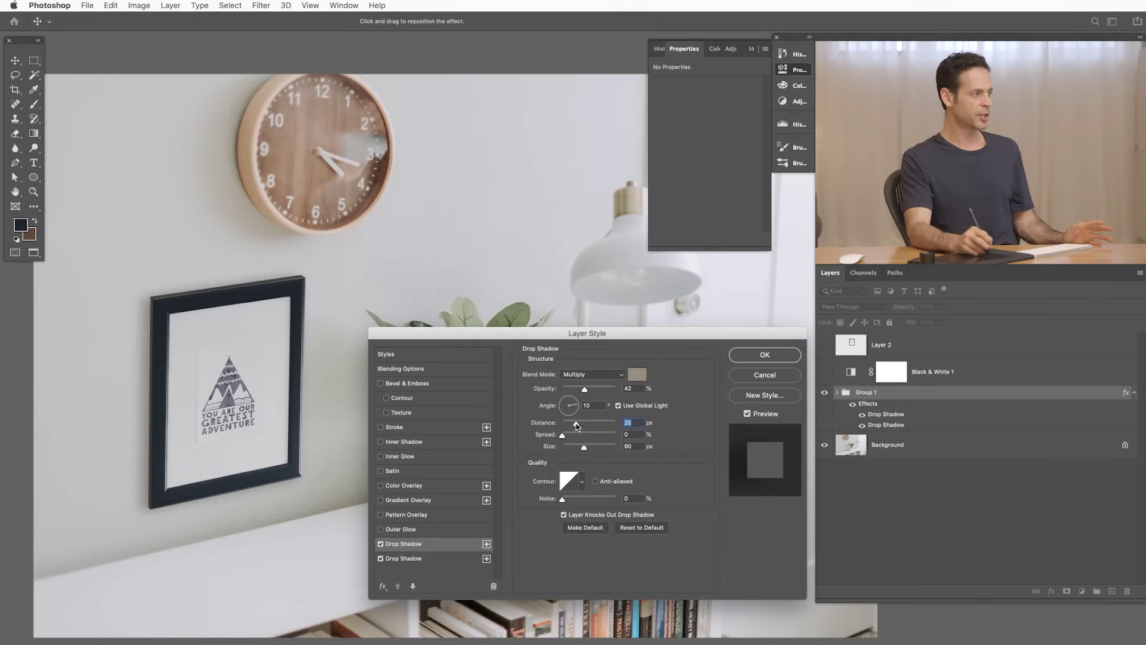
pyautogui.moveTo(568, 446); pyautogui.dragTo(572, 446)
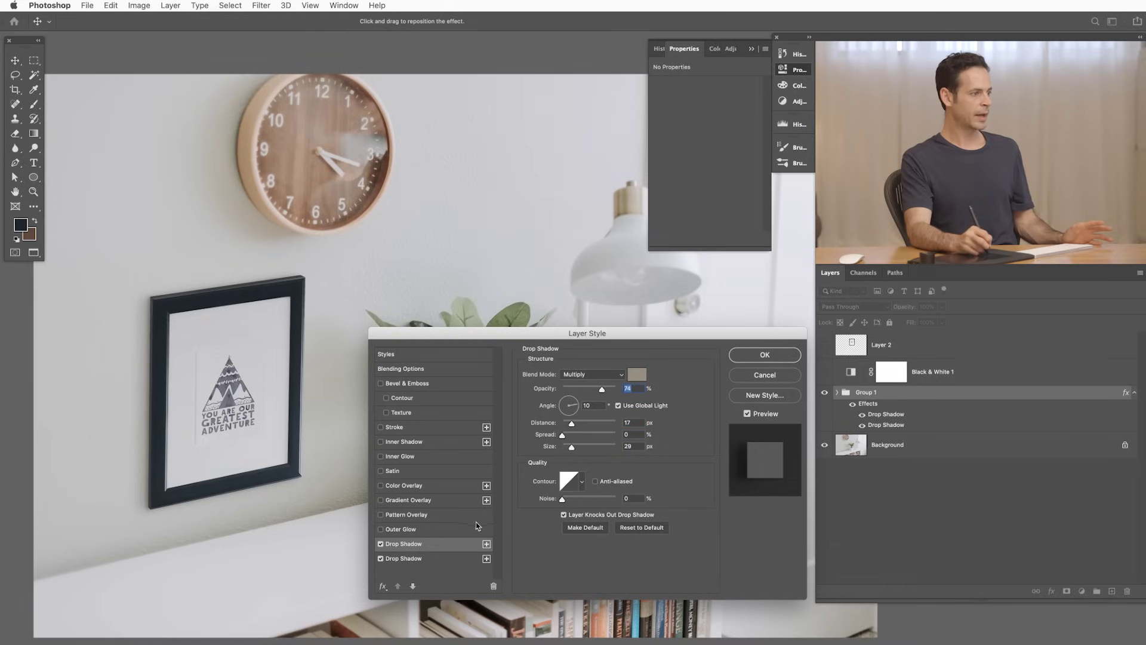
# Step: Toggle the two drop shadows on and off to compare, then add a third drop shadow
pyautogui.click(381, 544)
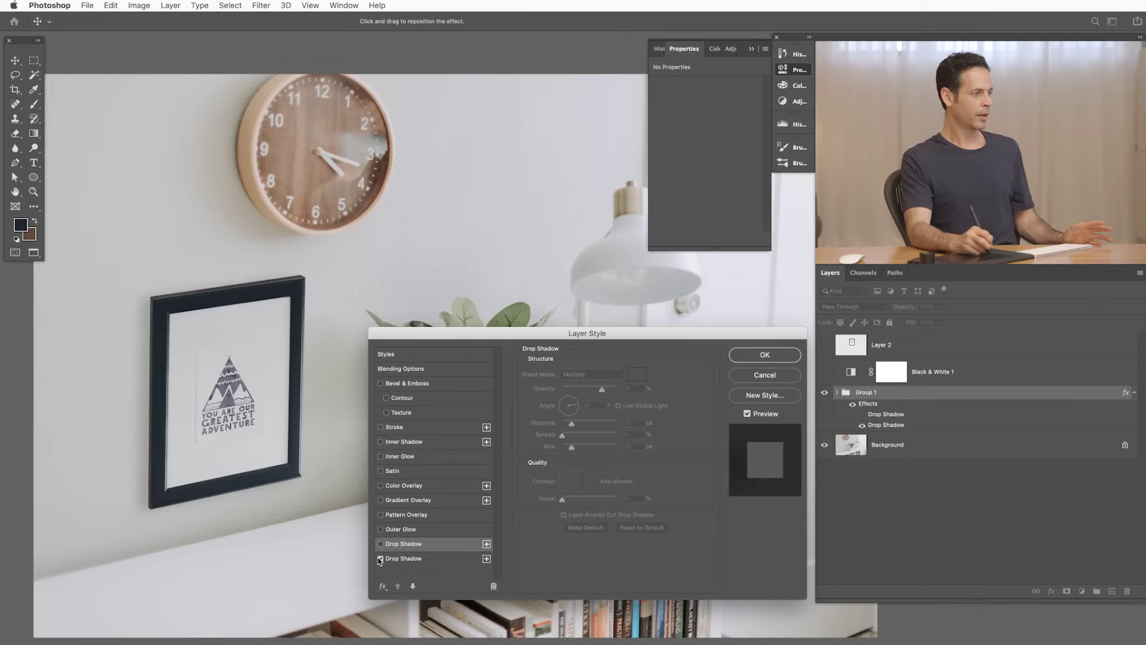
pyautogui.click(380, 560)
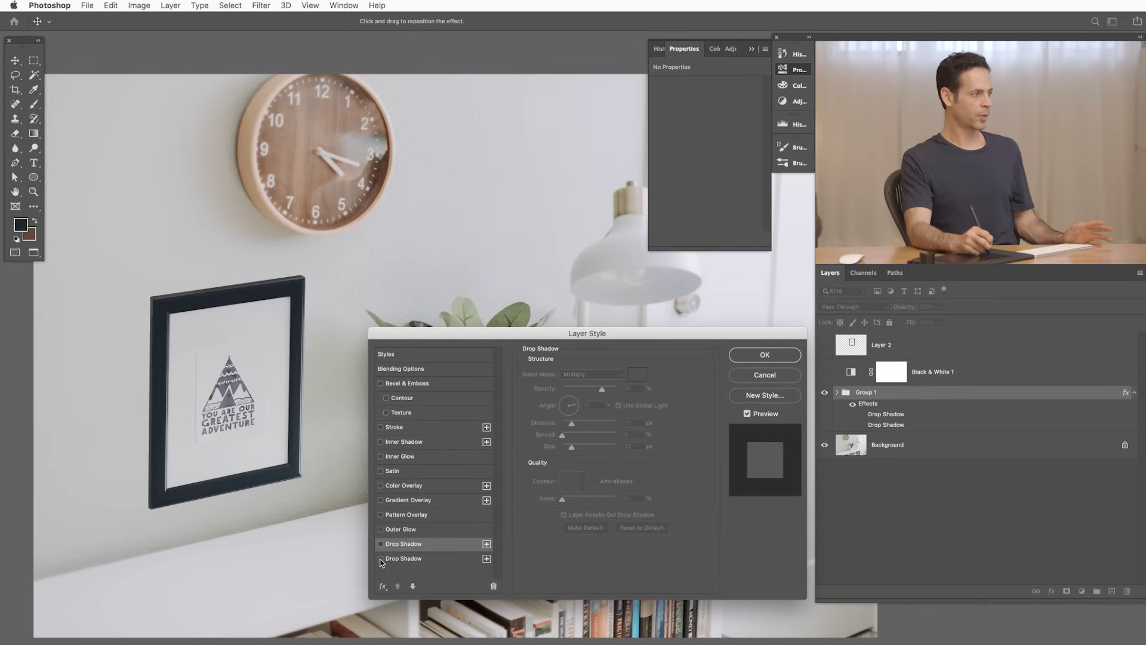
pyautogui.click(381, 559)
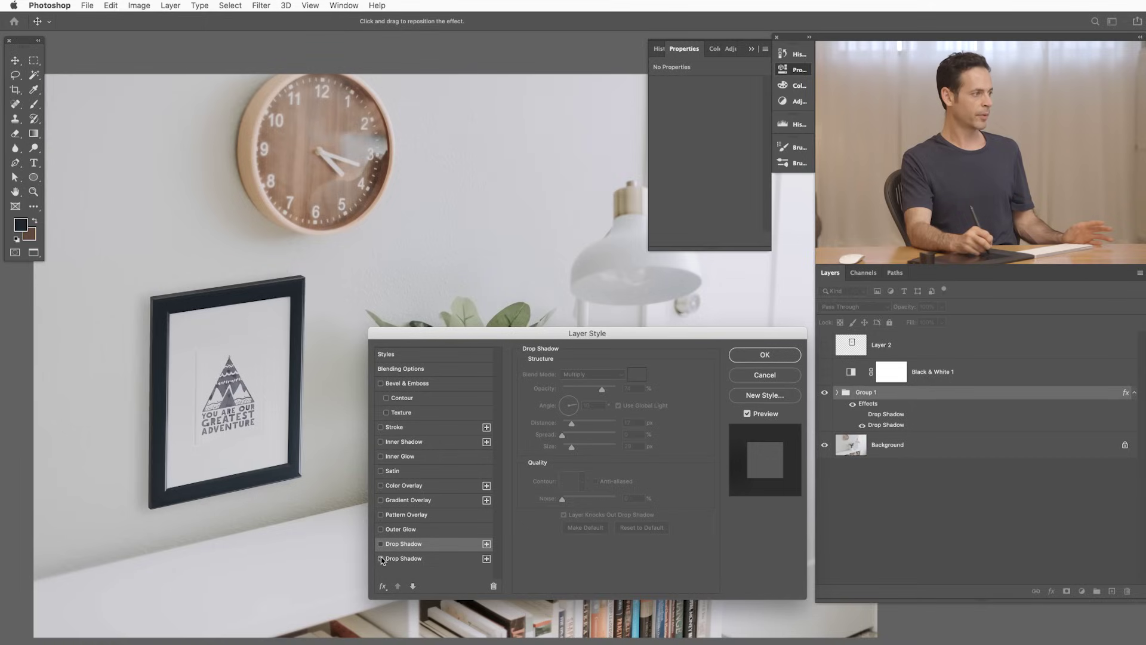
pyautogui.click(381, 545)
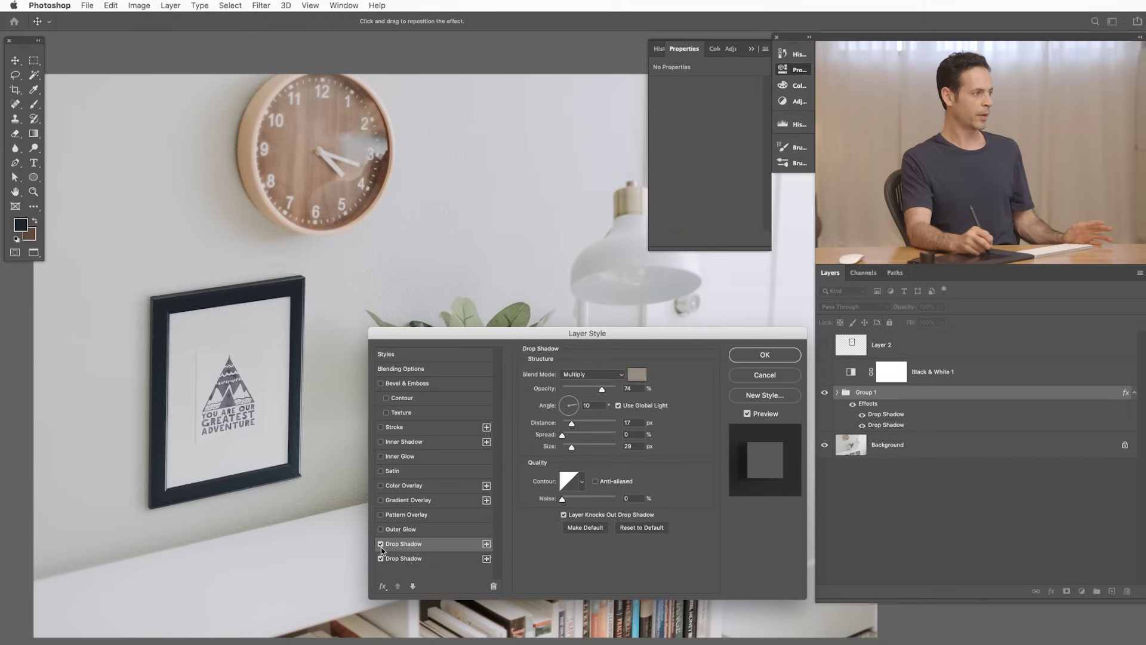
pyautogui.click(381, 545)
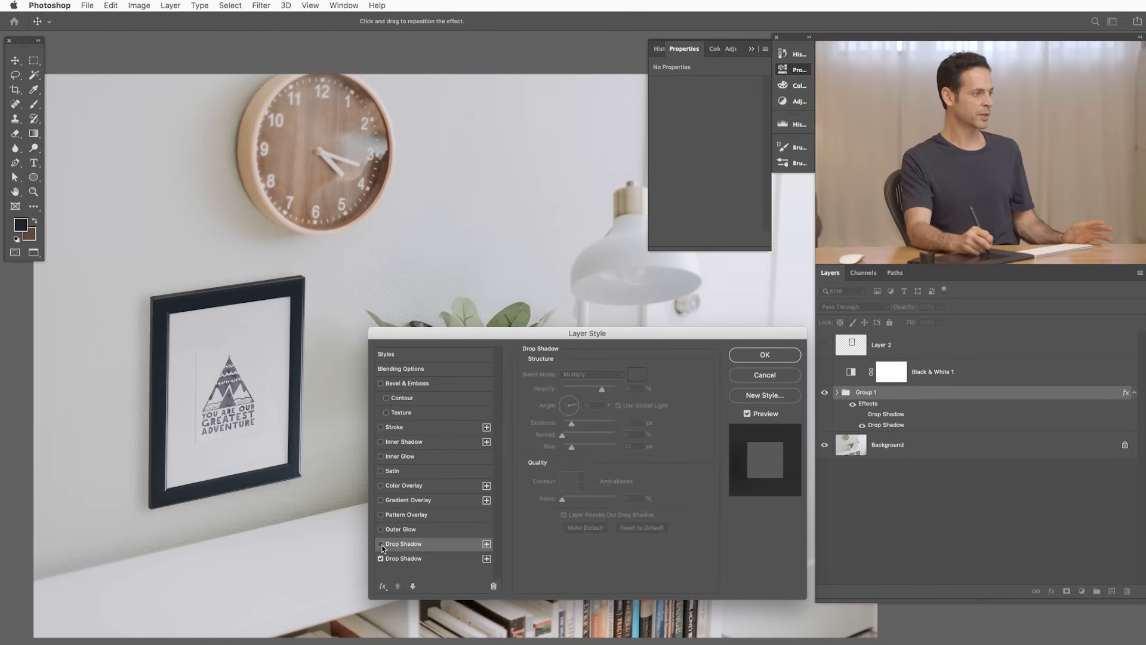
pyautogui.click(381, 559)
pyautogui.click(381, 544)
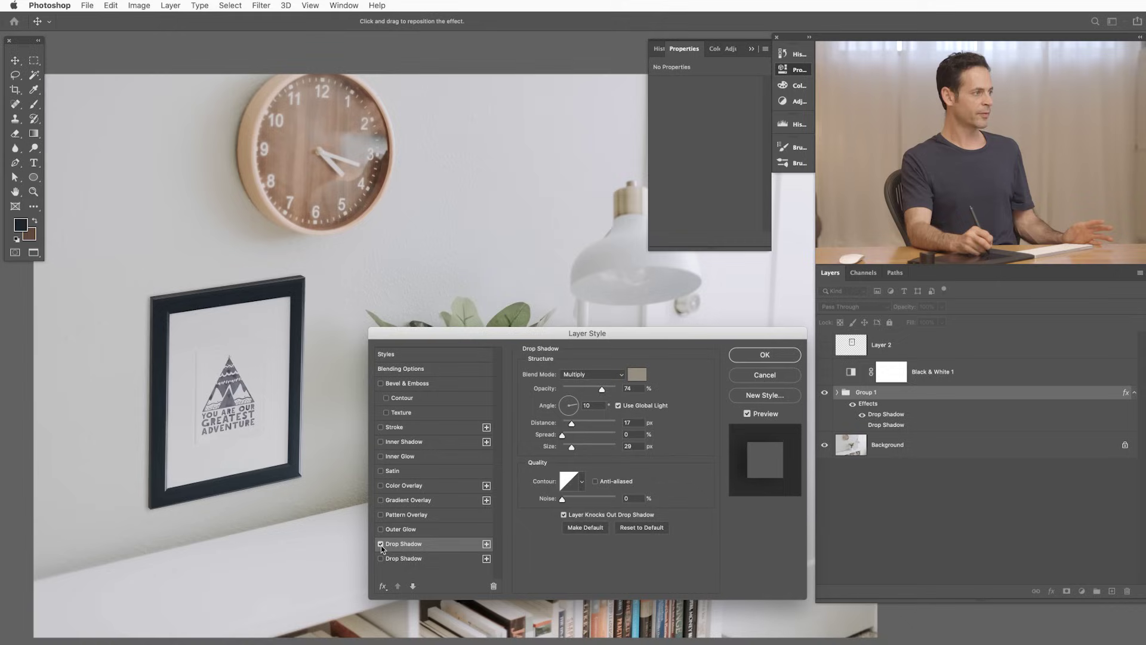
pyautogui.click(381, 559)
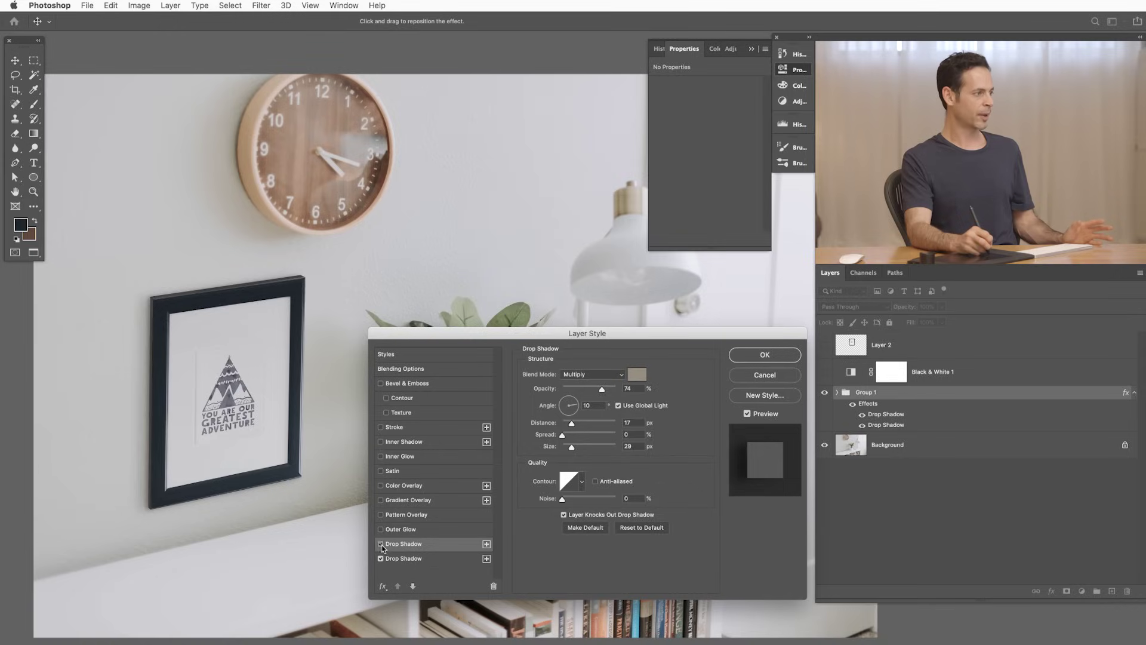
pyautogui.click(381, 545)
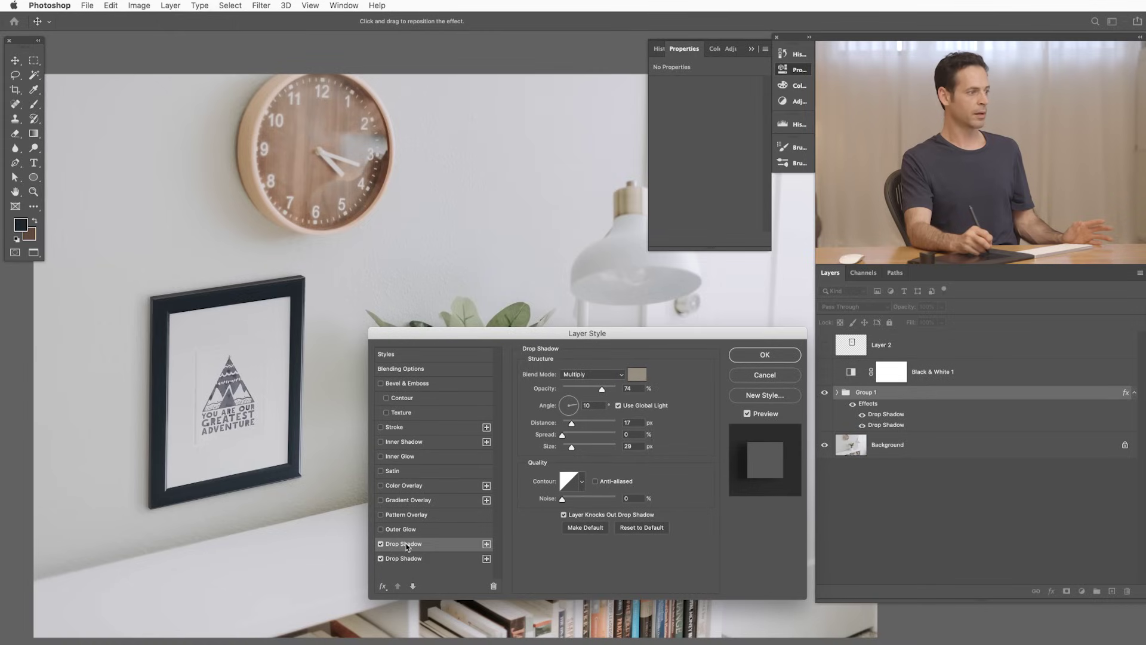
pyautogui.click(487, 544)
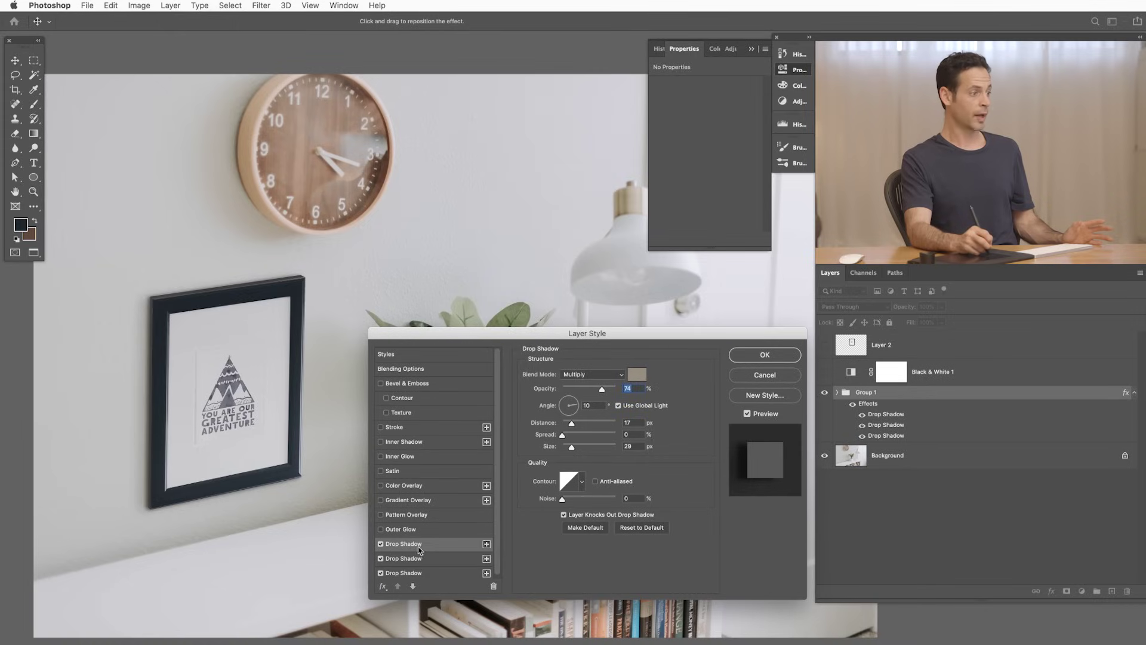
# Step: Set the third drop shadow to 34% opacity, 93 px distance and 106 px size, comparing shadows
pyautogui.click(585, 447)
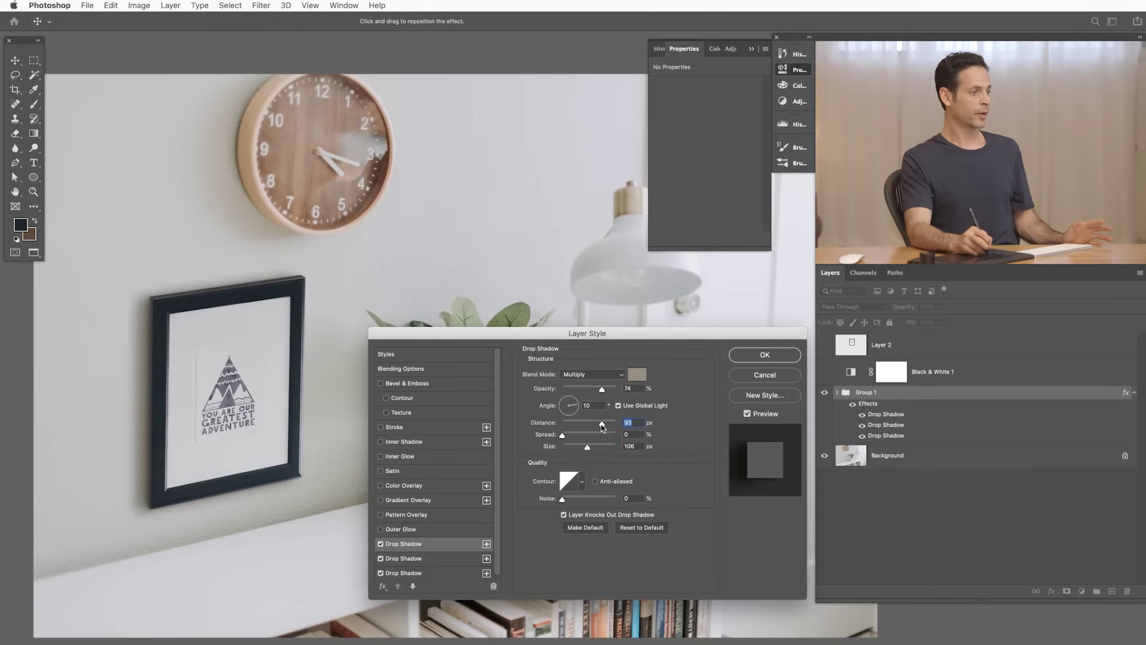
pyautogui.click(587, 389)
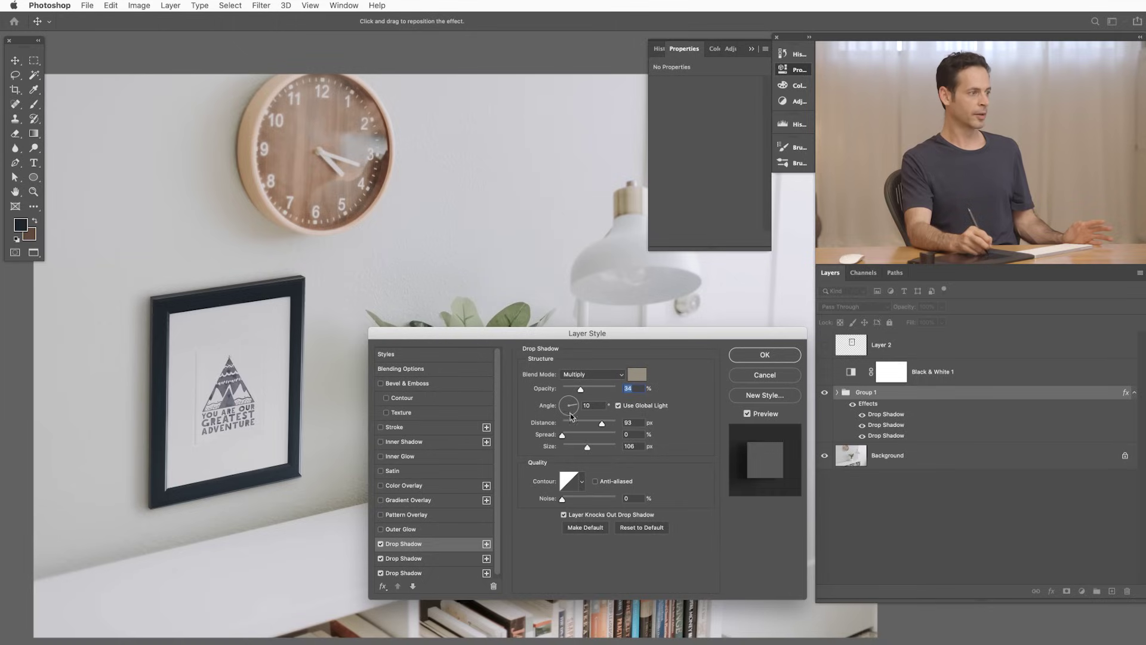
pyautogui.click(381, 544)
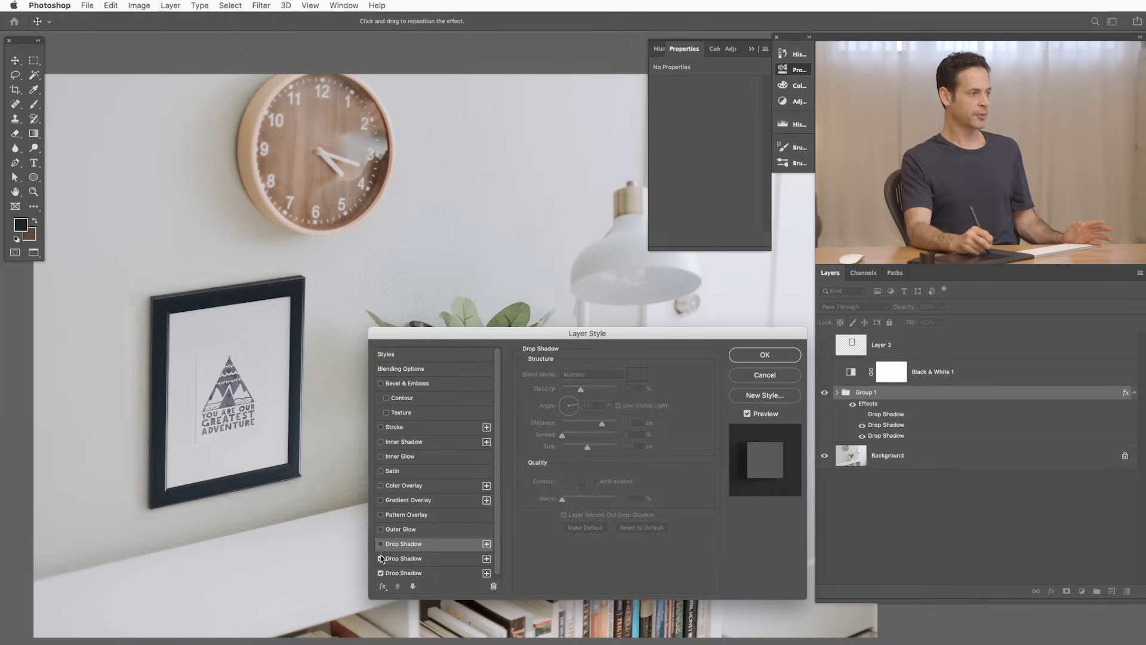
pyautogui.click(380, 573)
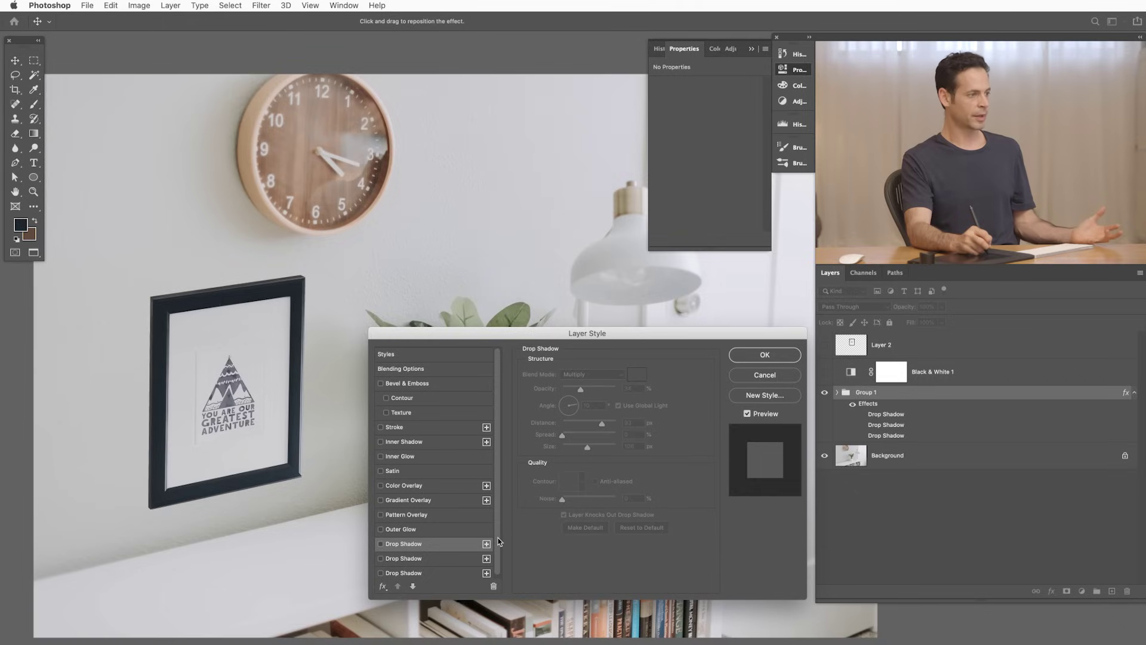
pyautogui.scroll(-1, 474, 547)
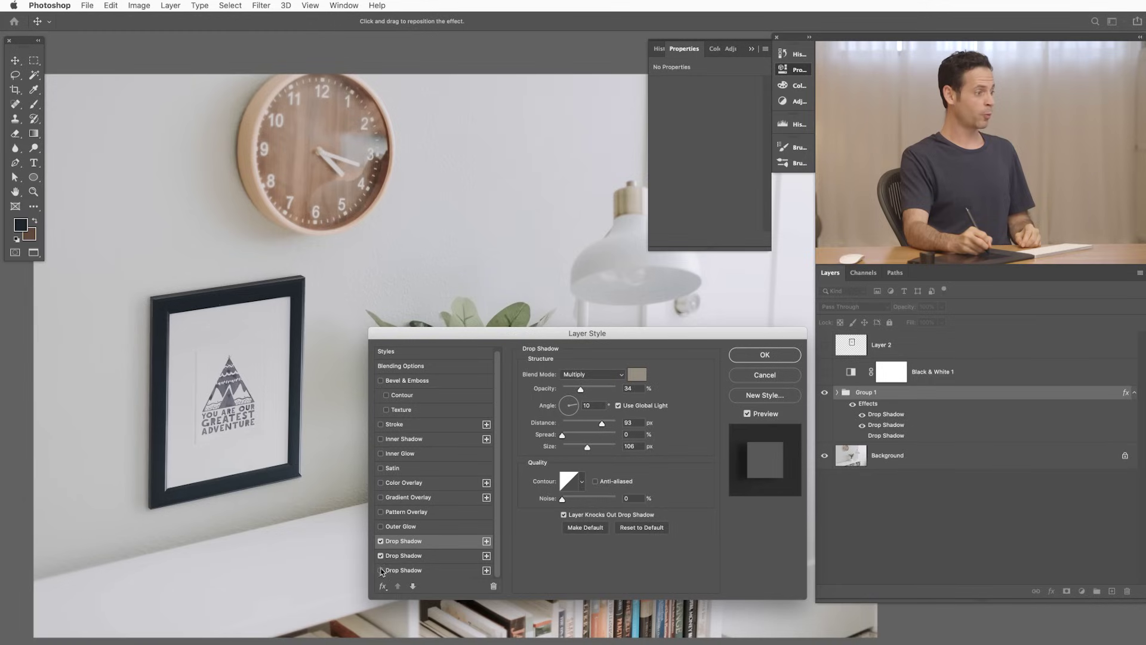
pyautogui.click(381, 571)
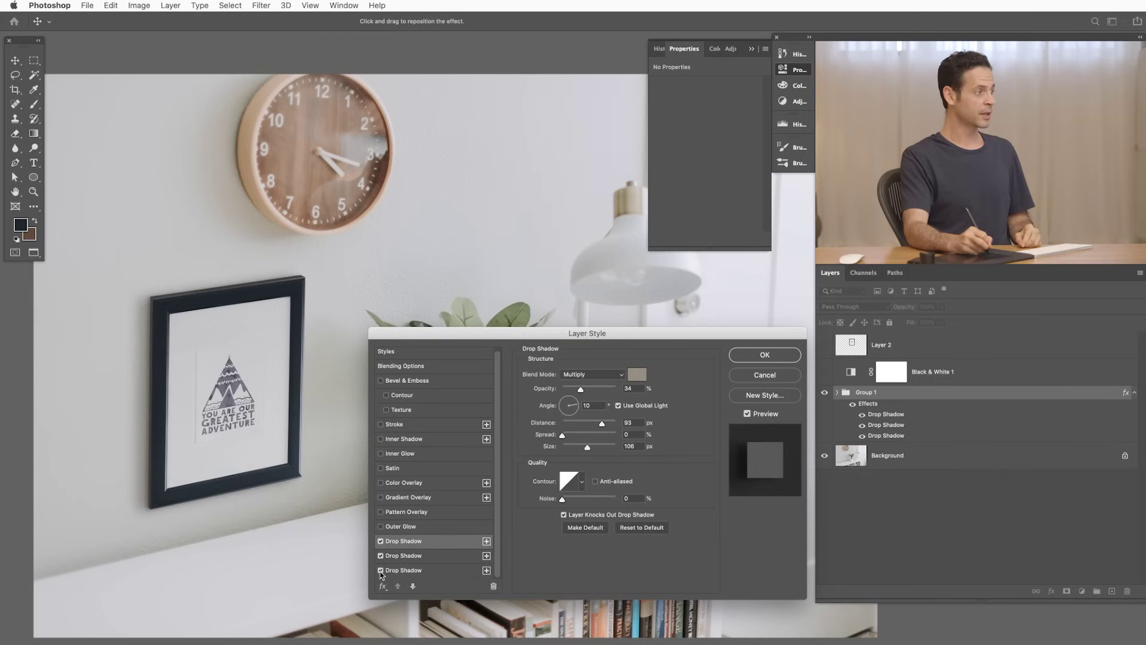
pyautogui.click(380, 570)
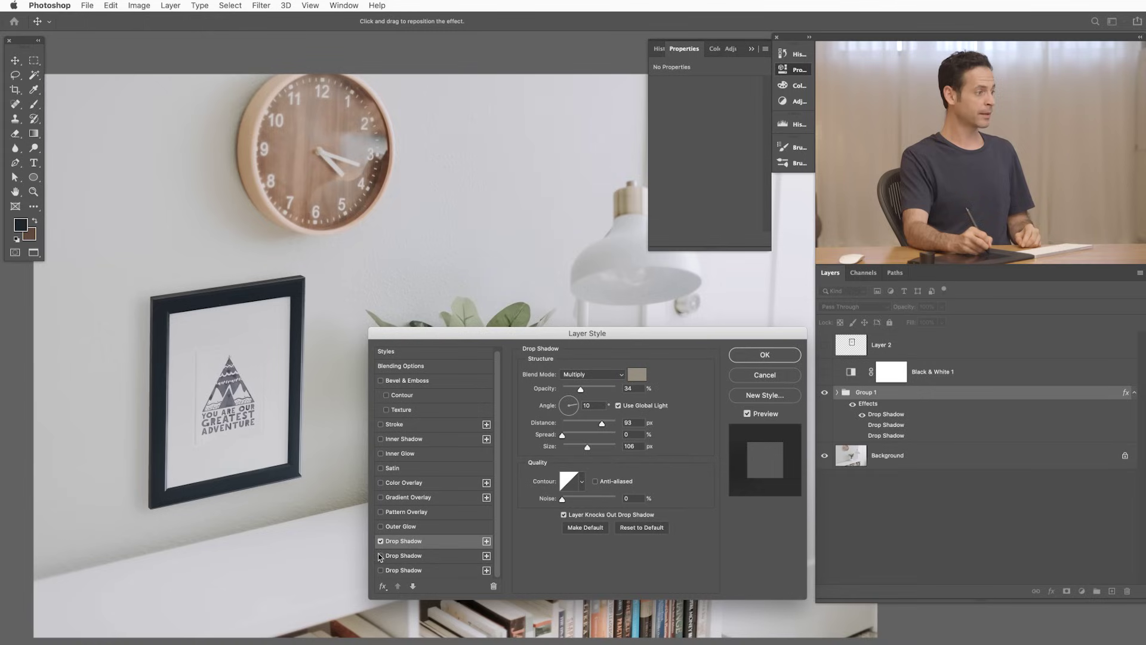
pyautogui.click(381, 555)
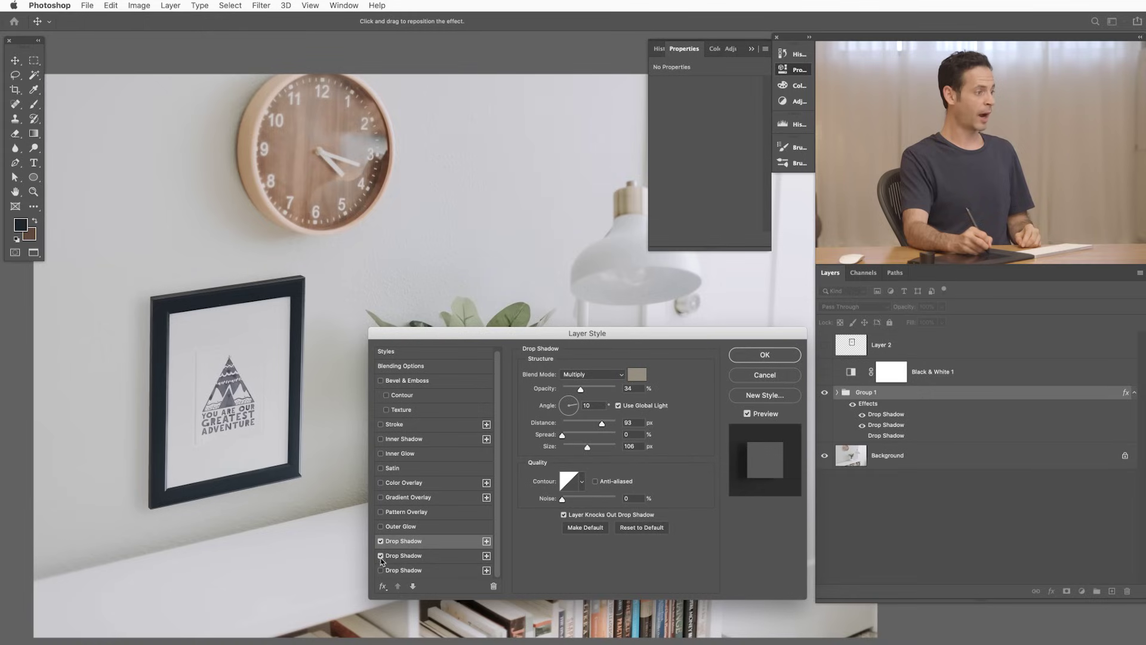
pyautogui.click(381, 571)
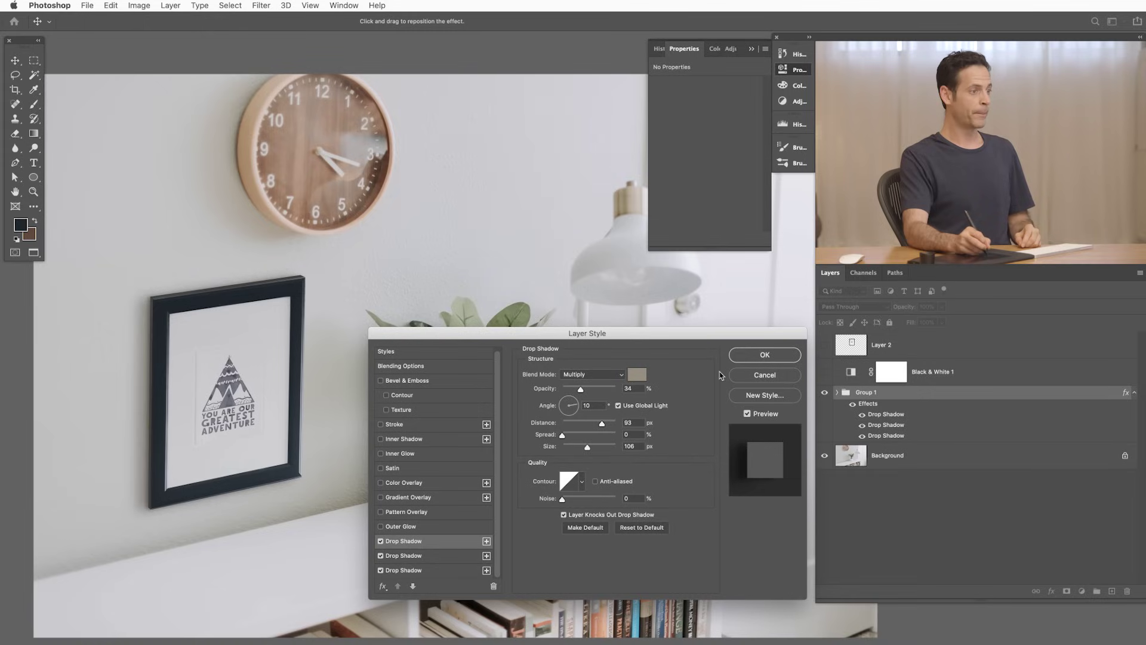
# Step: Apply the three drop shadows and toggle Levels 1 inside Group 1 to compare the frame
pyautogui.click(767, 358)
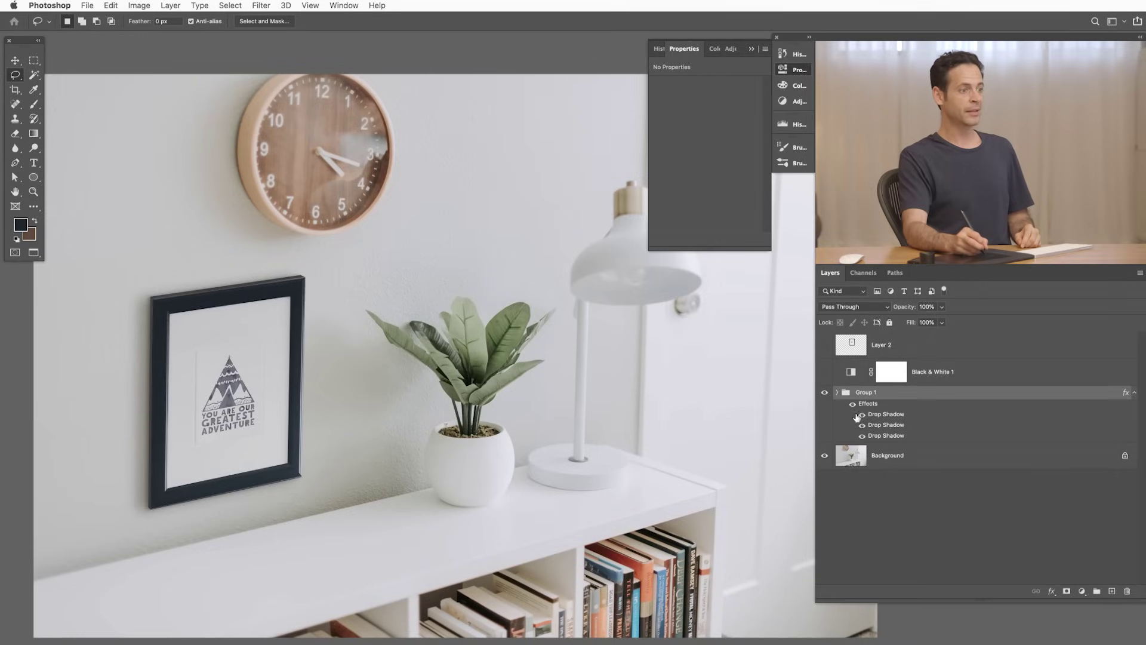
pyautogui.click(838, 393)
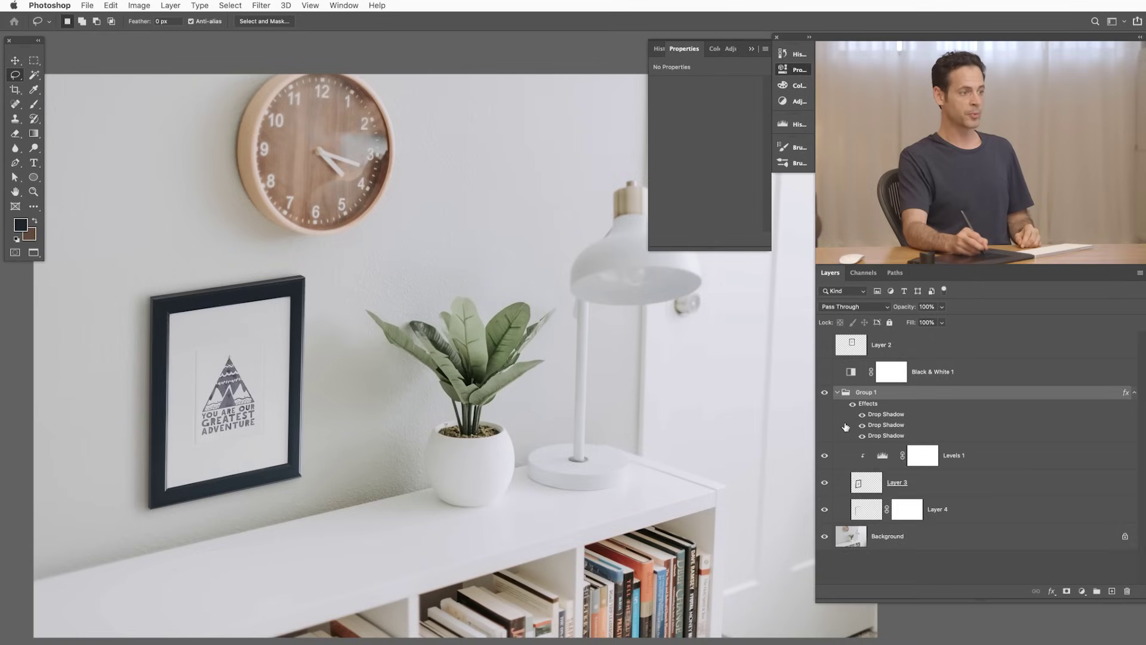
pyautogui.click(826, 457)
pyautogui.click(825, 457)
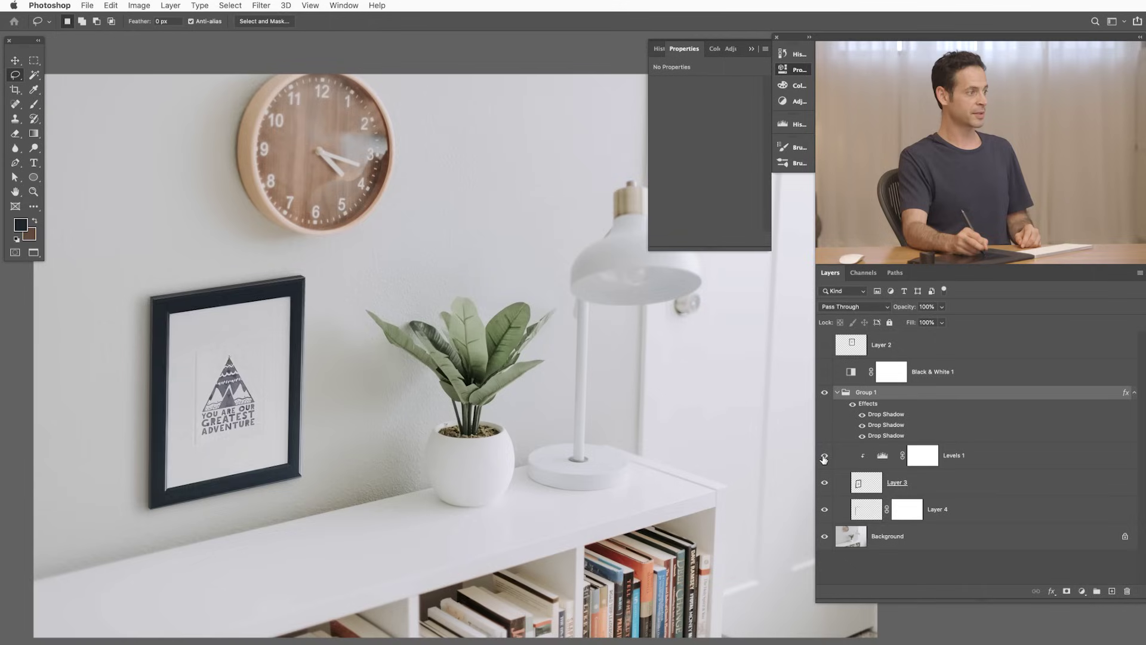
pyautogui.click(824, 457)
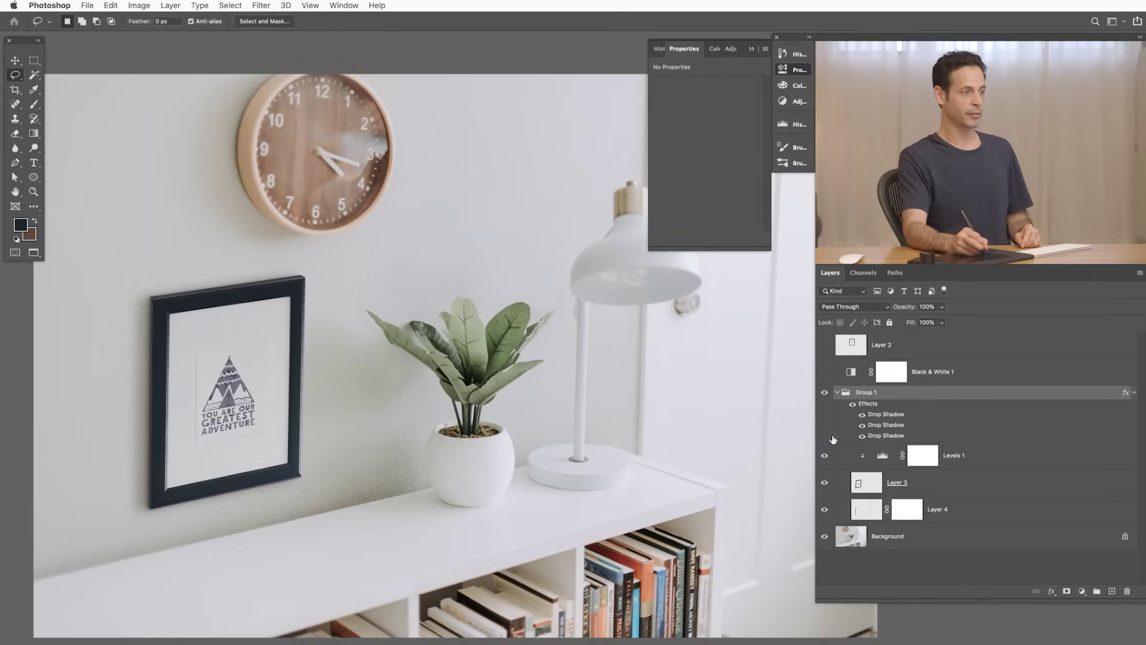
# Step: Toggle each drop shadow's visibility to compare, then collapse Group 1
pyautogui.click(862, 423)
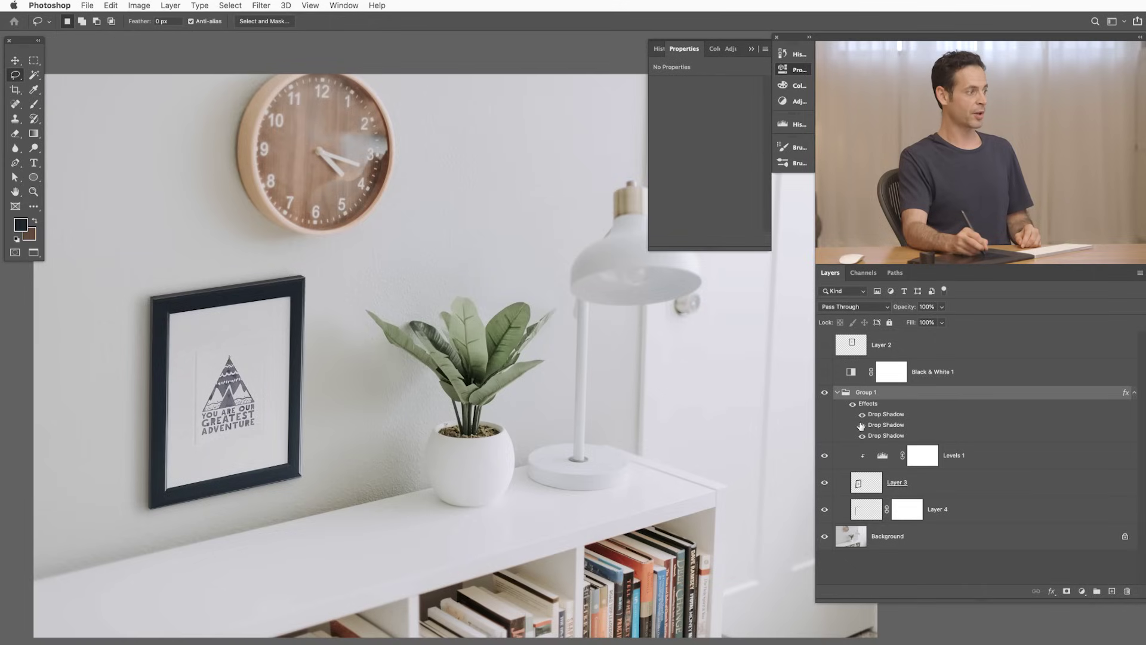
pyautogui.click(862, 425)
pyautogui.click(862, 436)
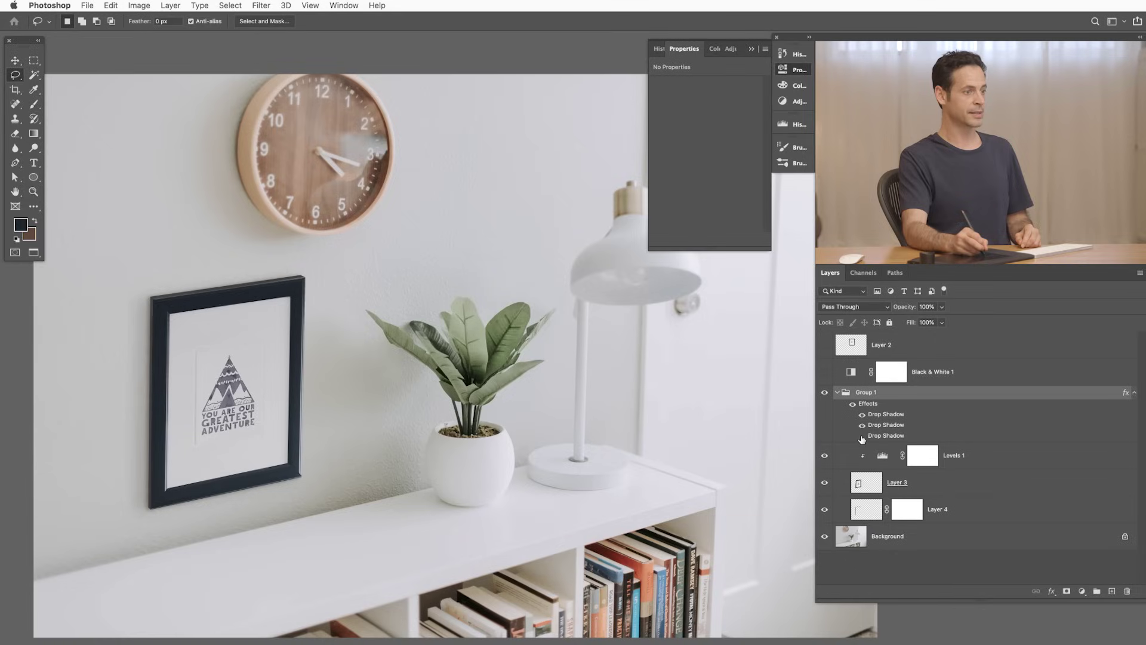
pyautogui.click(838, 392)
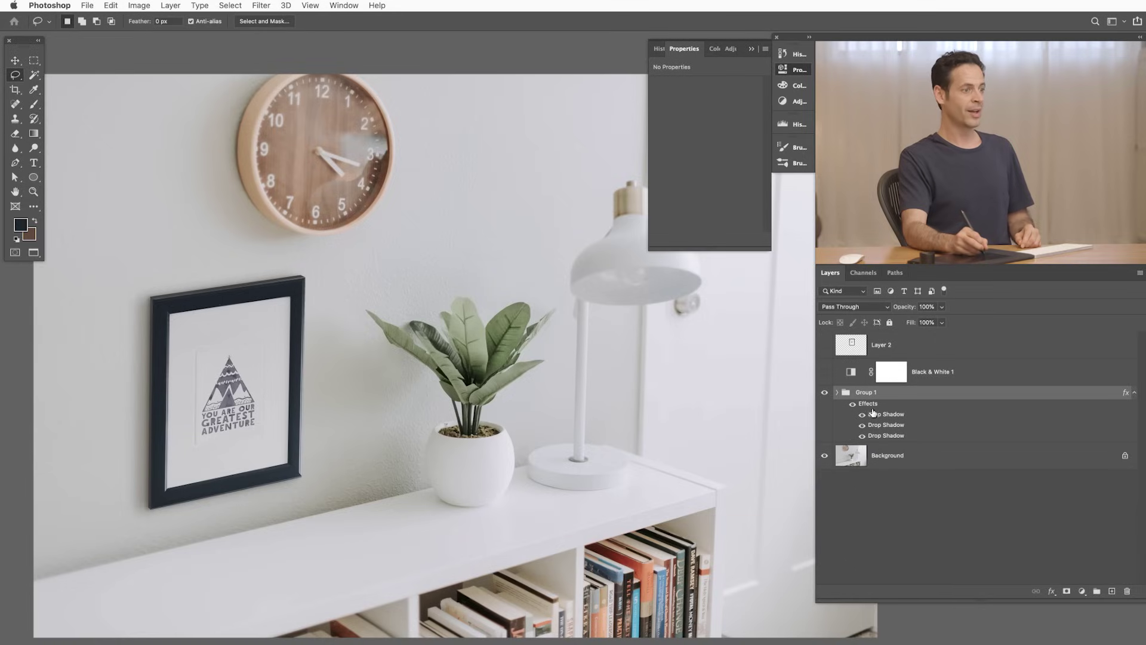
# Step: Nudge the framed print slightly right on the wall and add a new empty Layer 5
pyautogui.press('v')
pyautogui.moveTo(397, 437)
pyautogui.mouseDown()
pyautogui.moveTo(422, 456)
pyautogui.moveTo(488, 409)
pyautogui.moveTo(317, 457)
pyautogui.mouseUp()
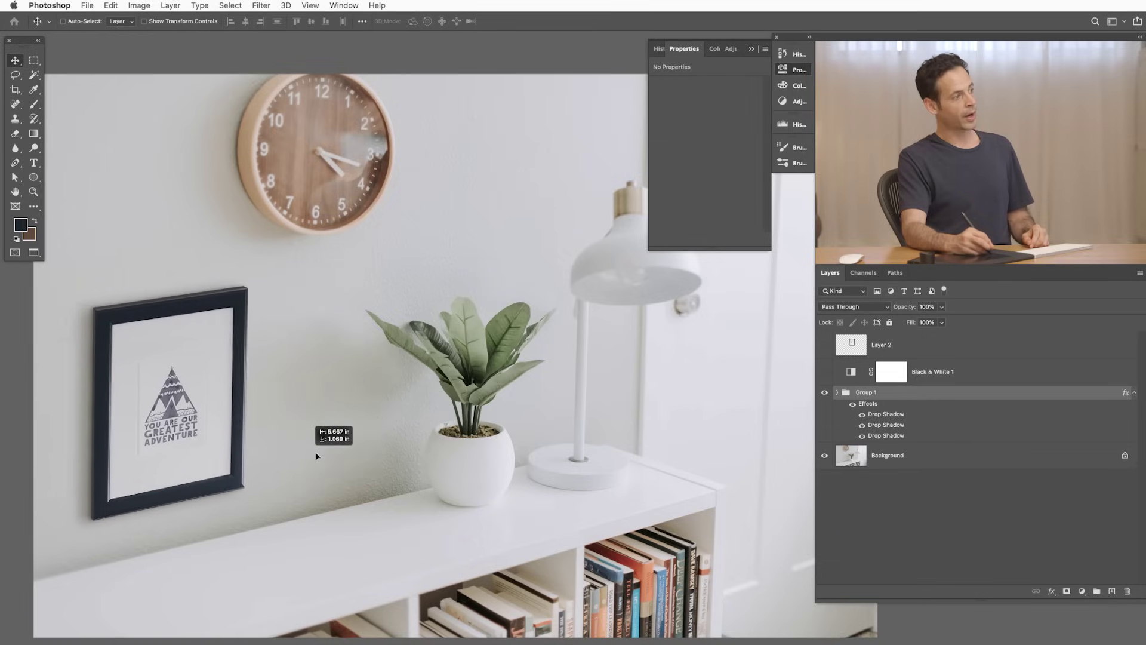
pyautogui.moveTo(316, 456)
pyautogui.mouseDown()
pyautogui.moveTo(260, 466)
pyautogui.moveTo(318, 455)
pyautogui.mouseUp()
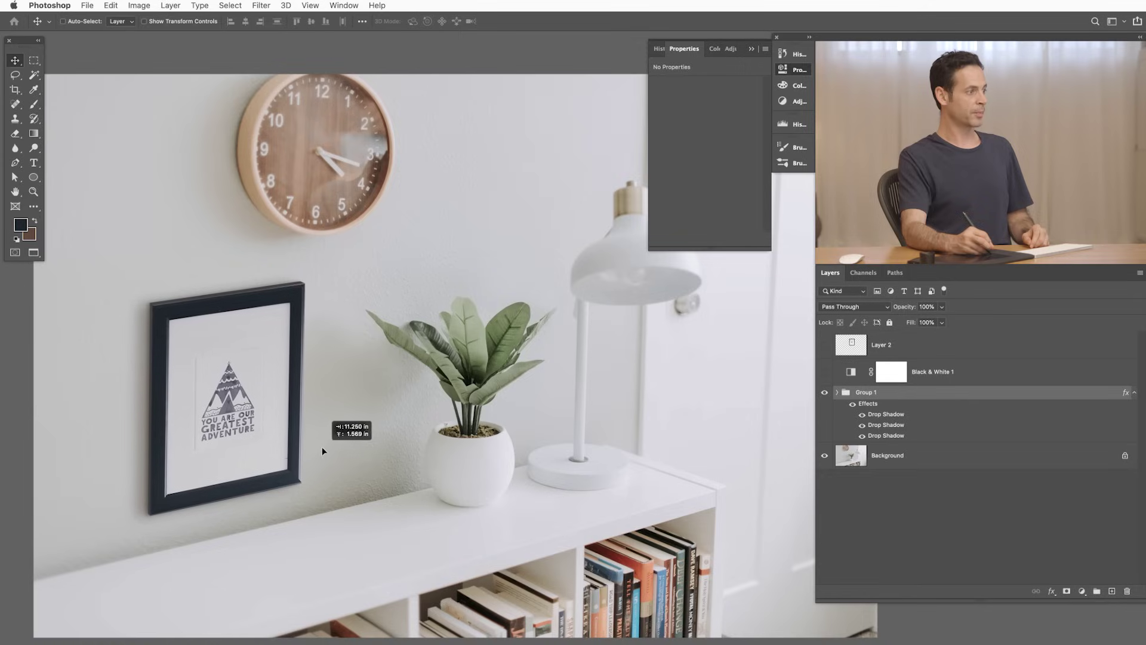
pyautogui.moveTo(317, 450); pyautogui.dragTo(327, 446)
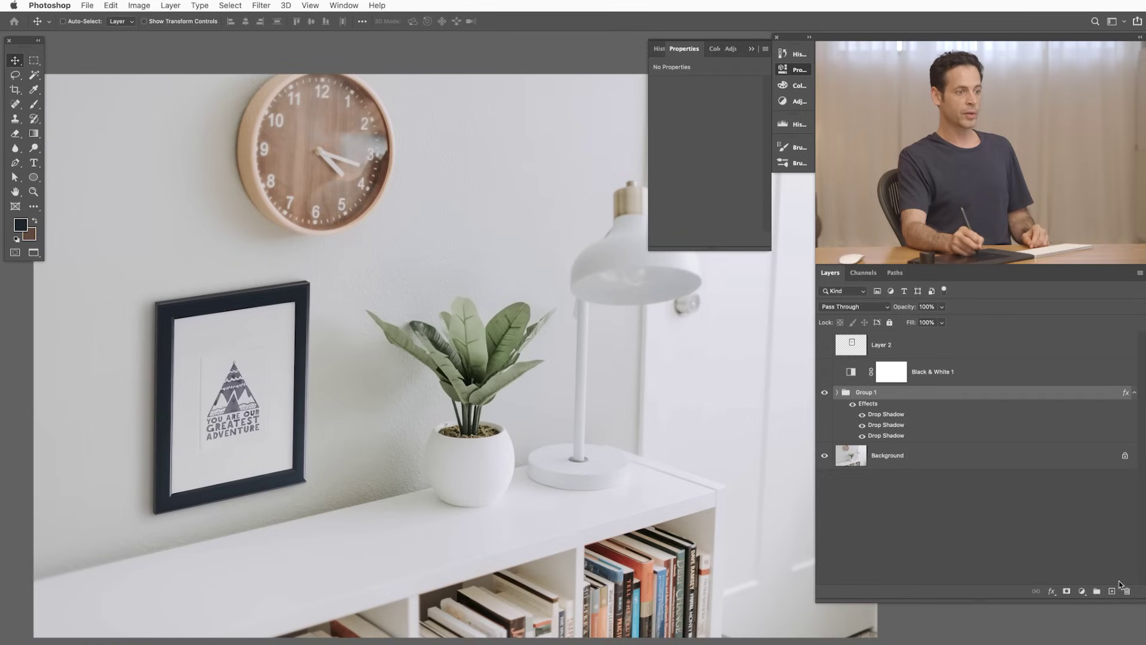
pyautogui.click(1111, 593)
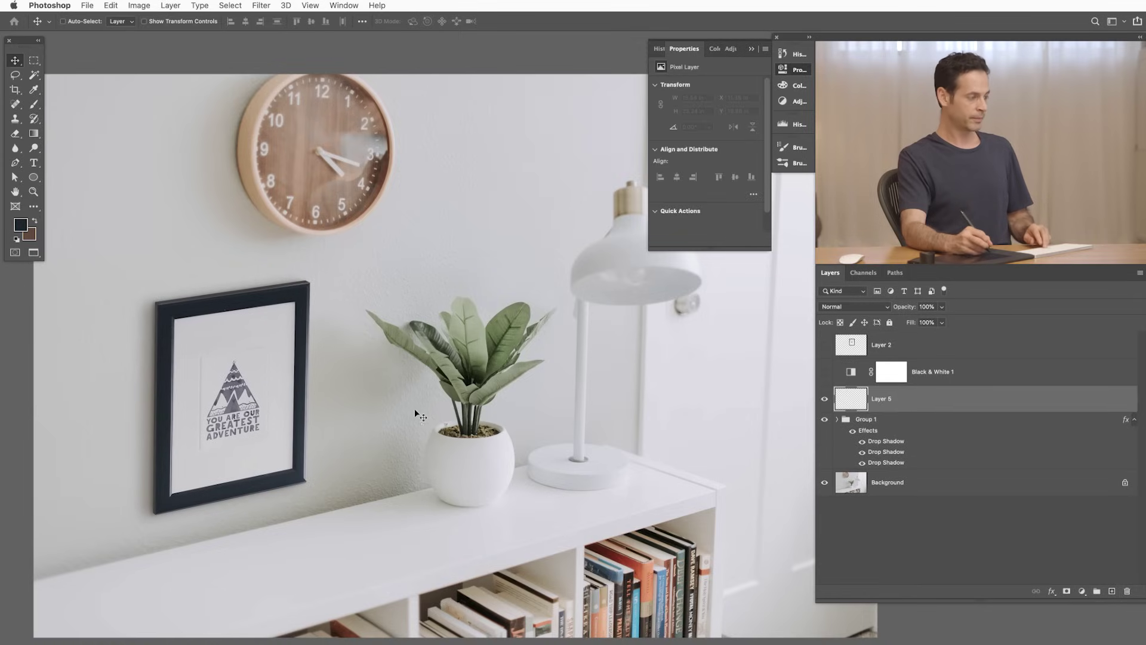
# Step: Paint light grey wall shading beside the frame and clip that layer to the layer below
pyautogui.press('b')
pyautogui.keyDown('alt'); pyautogui.click(379, 376); pyautogui.keyUp('alt')
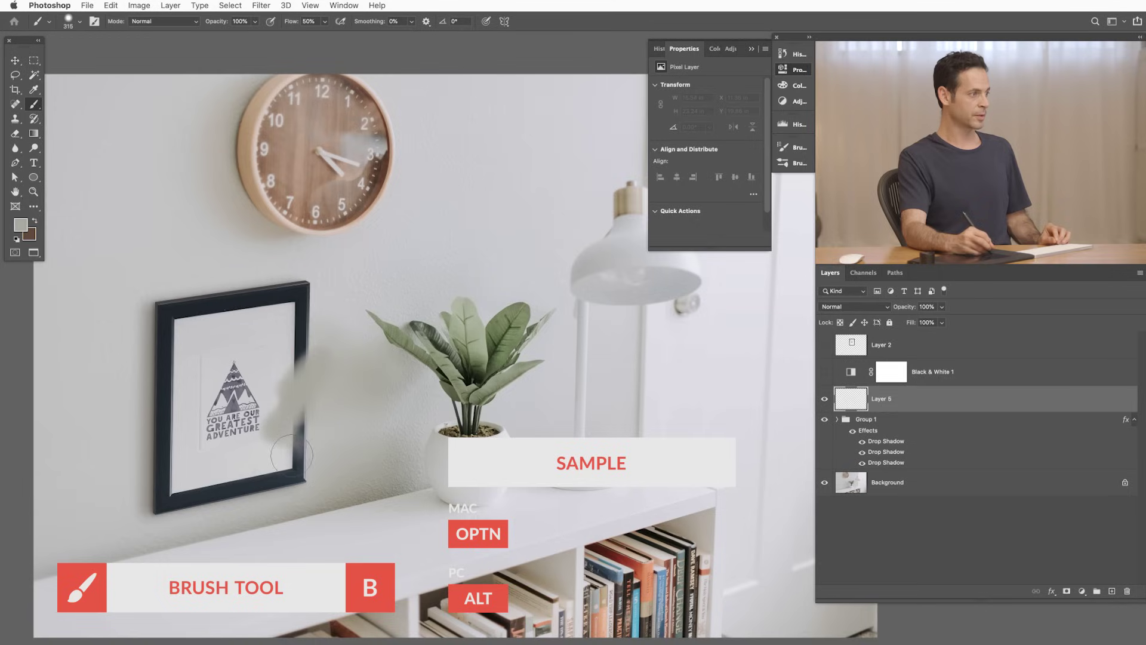
pyautogui.moveTo(279, 358); pyautogui.dragTo(296, 361)
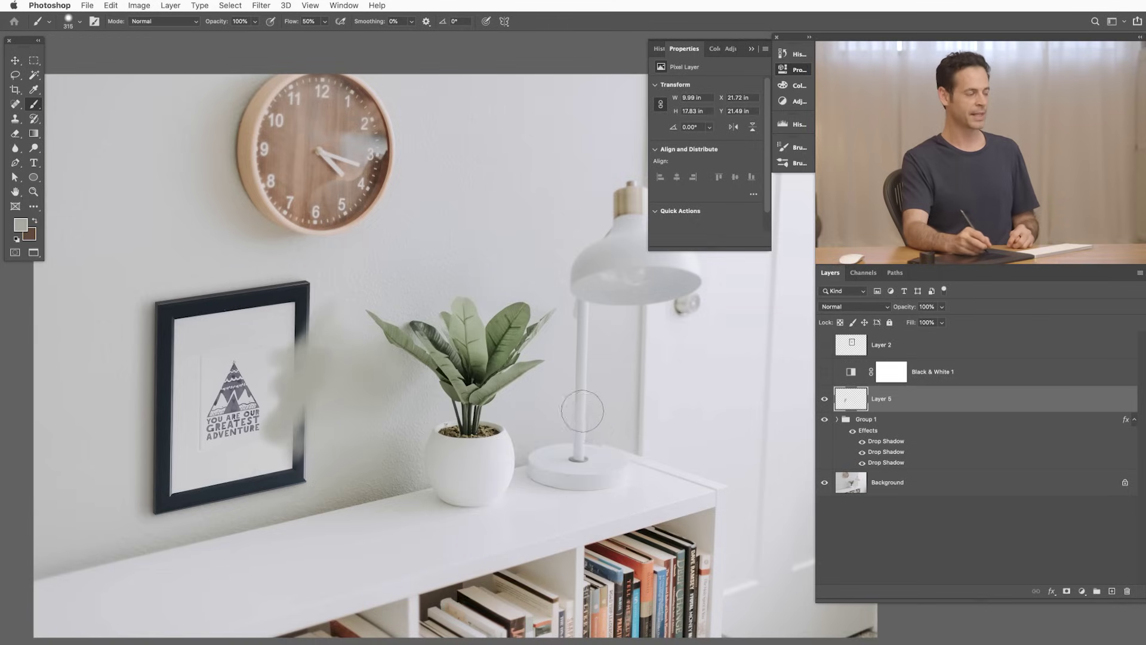
pyautogui.click(824, 400)
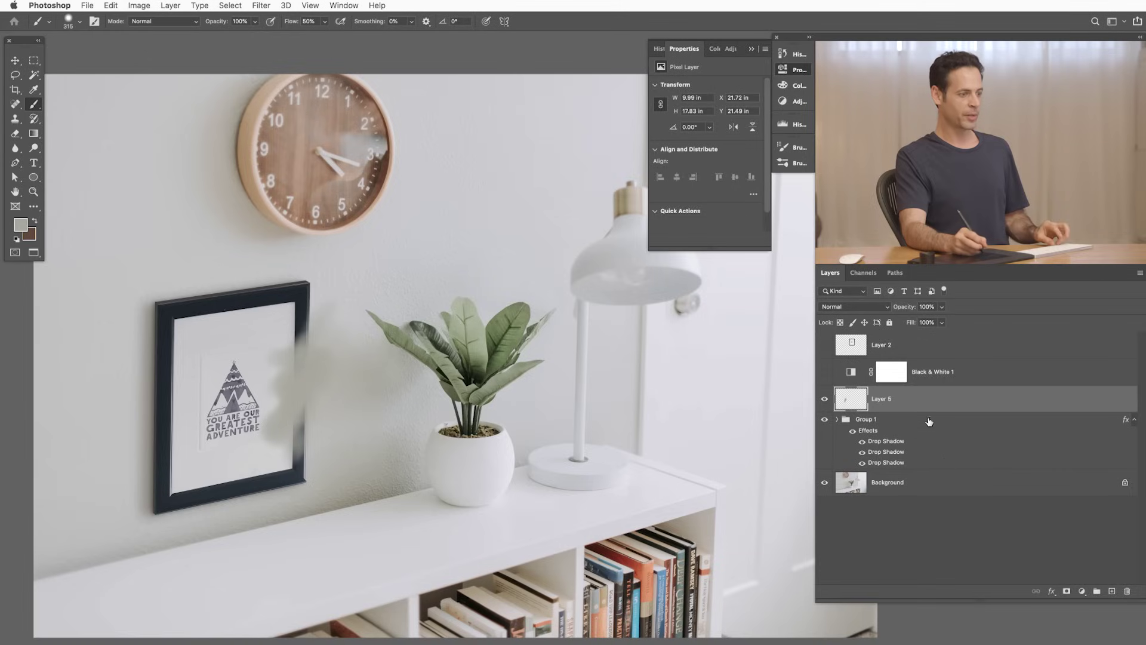
pyautogui.click(824, 400)
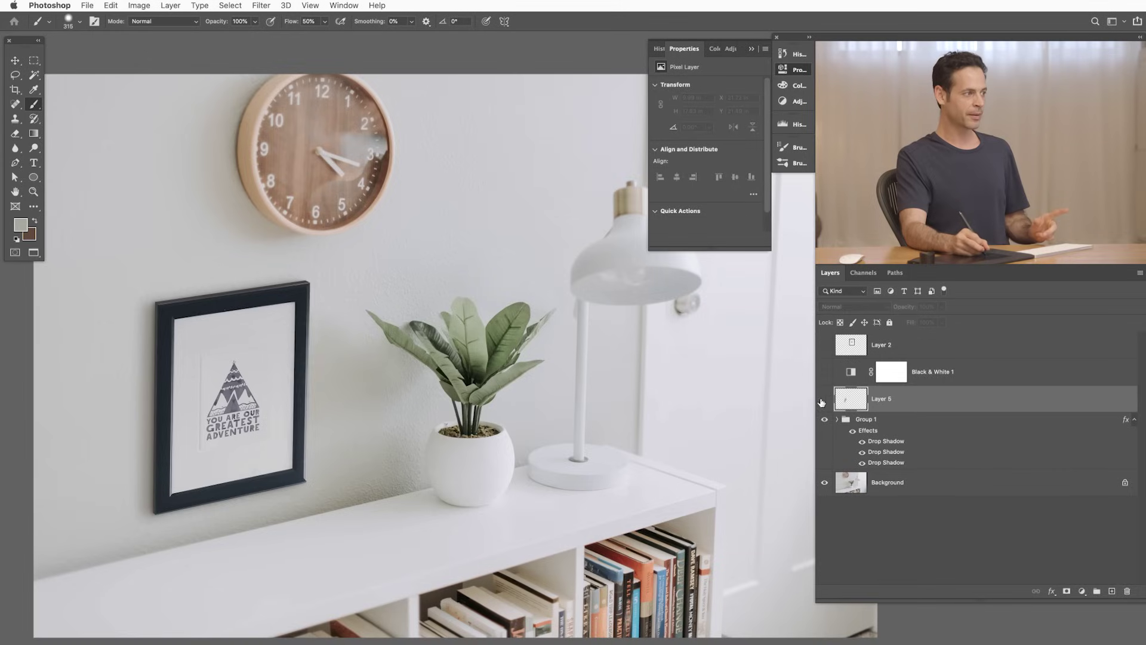
pyautogui.click(825, 400)
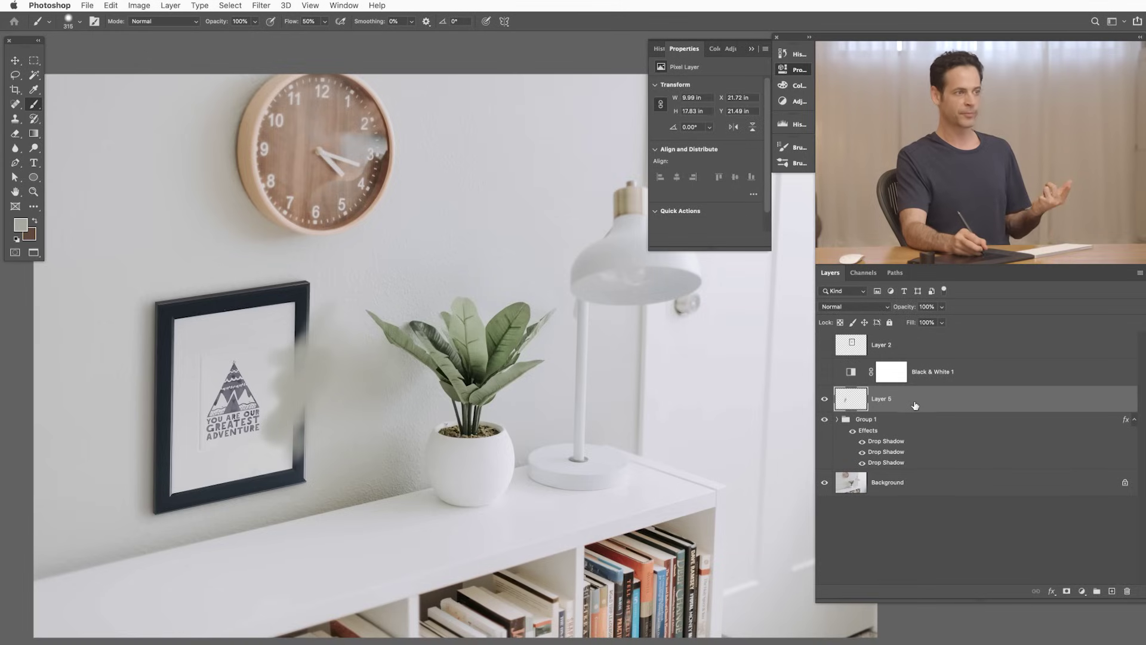
pyautogui.rightClick(917, 405)
pyautogui.click(948, 370)
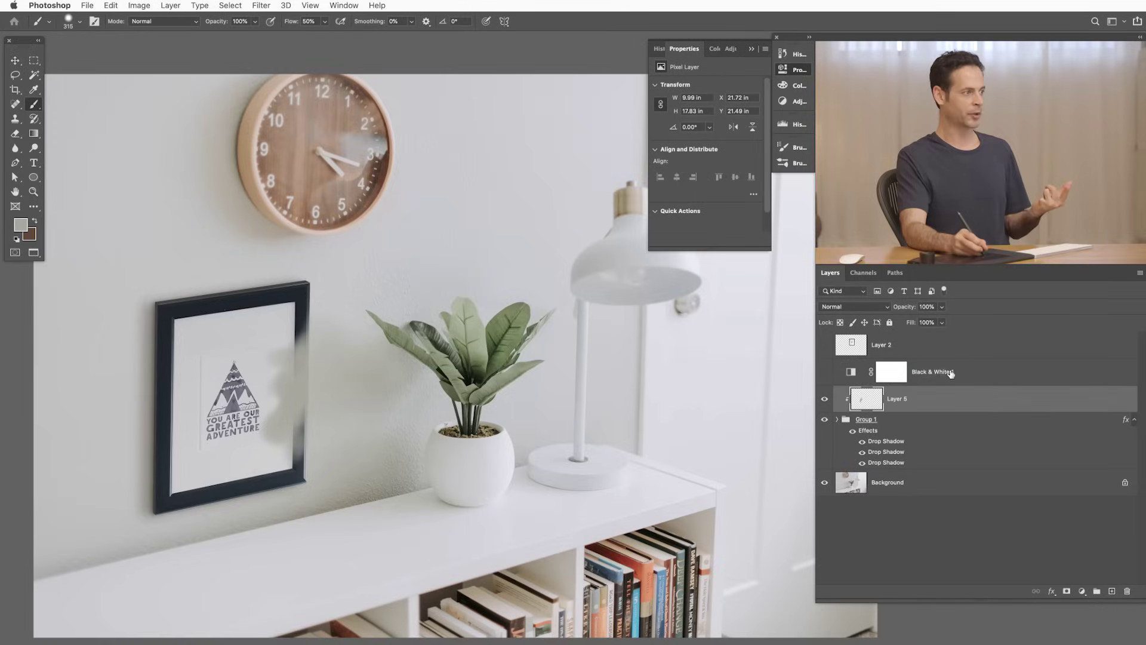
# Step: Compare the framed print with and without Levels 1, then show and select Layer 5
pyautogui.click(836, 420)
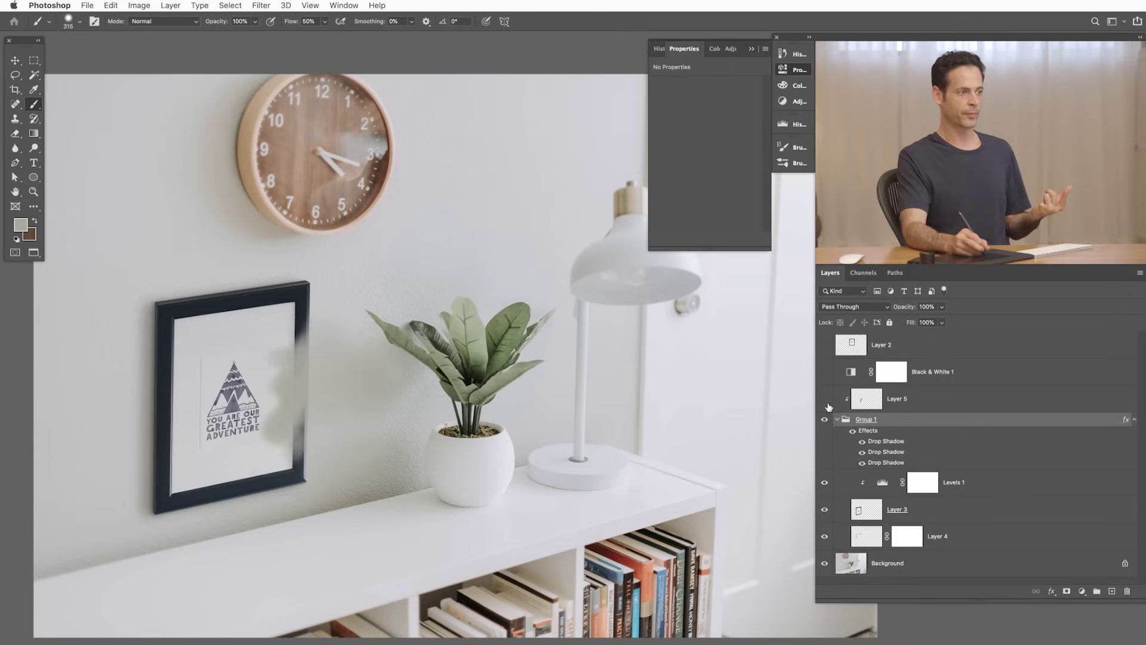
pyautogui.click(825, 485)
pyautogui.click(826, 484)
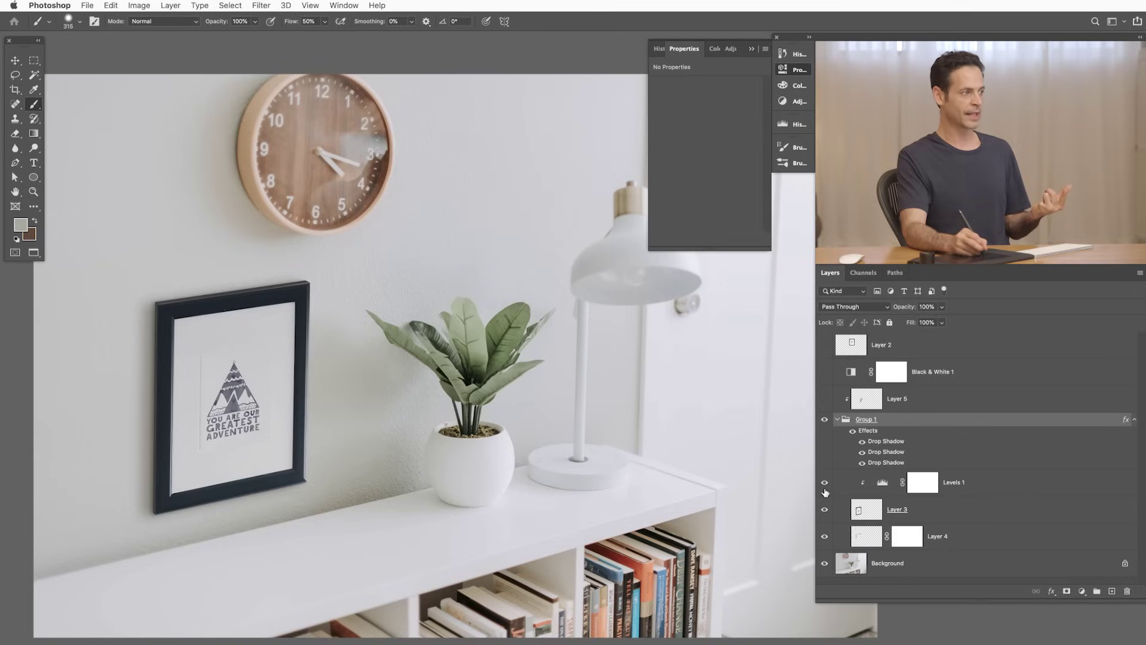
pyautogui.click(825, 485)
pyautogui.click(824, 511)
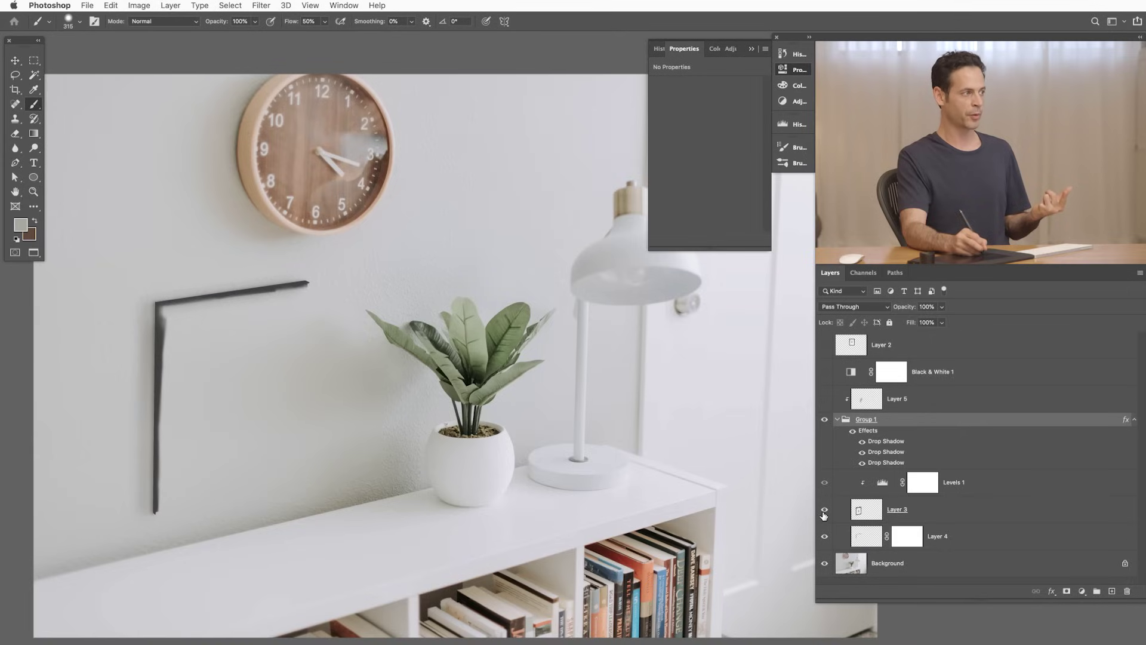
pyautogui.click(824, 485)
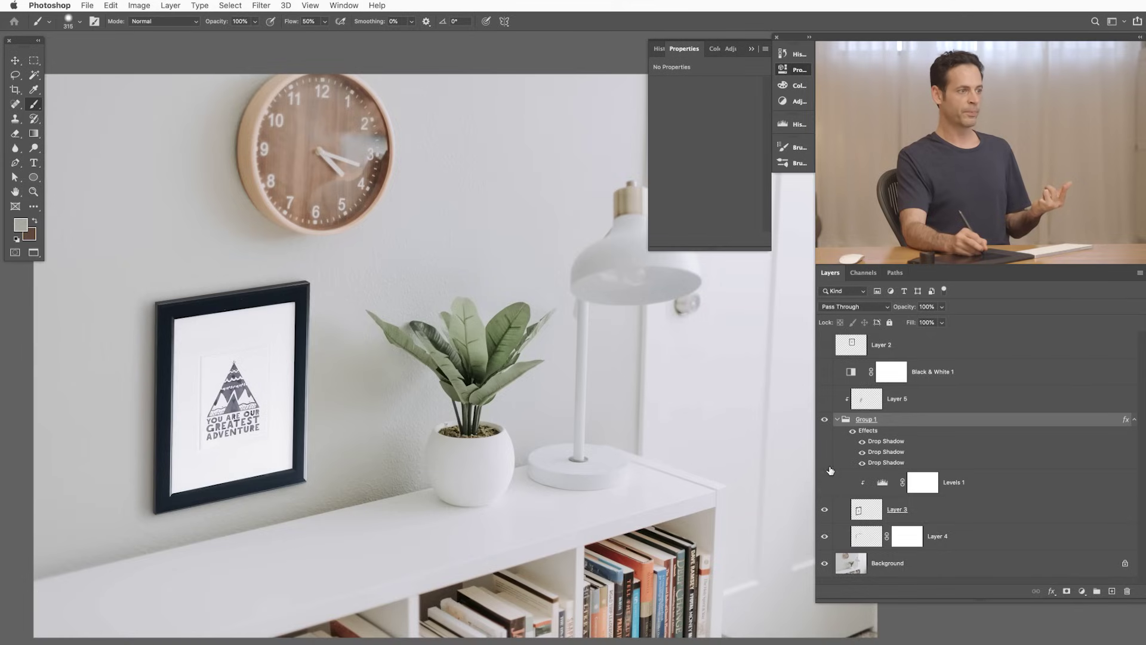
pyautogui.click(825, 399)
pyautogui.click(907, 399)
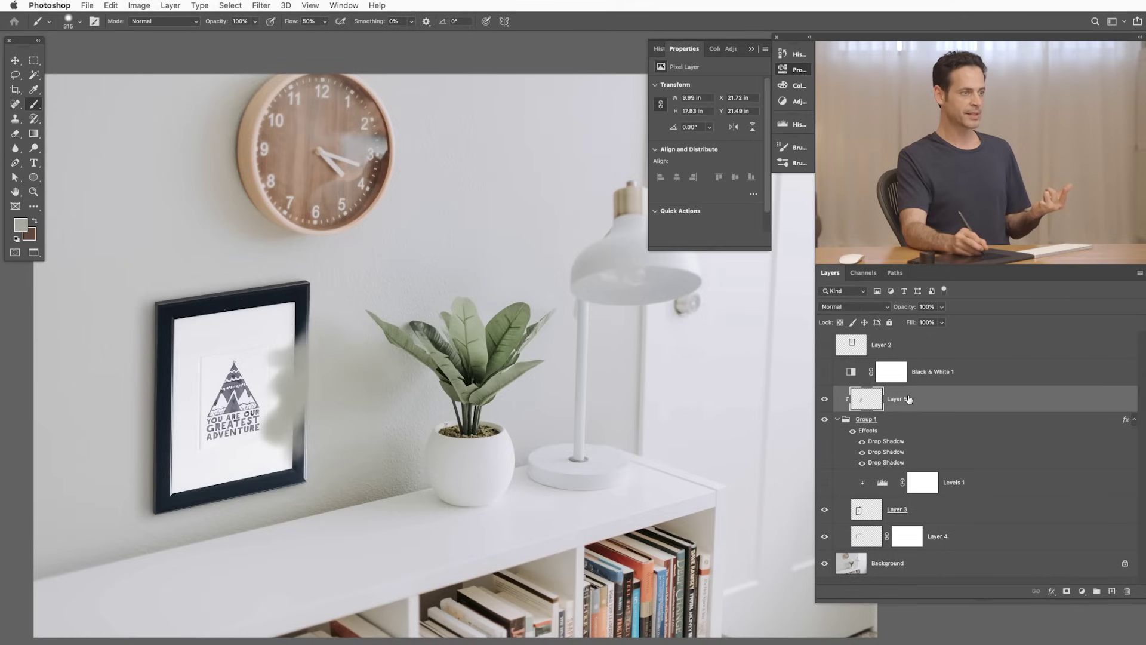
# Step: Release Layer 5's clipping mask, collapse Group 1, and compare the shading on and off
pyautogui.press('alt+super+g')
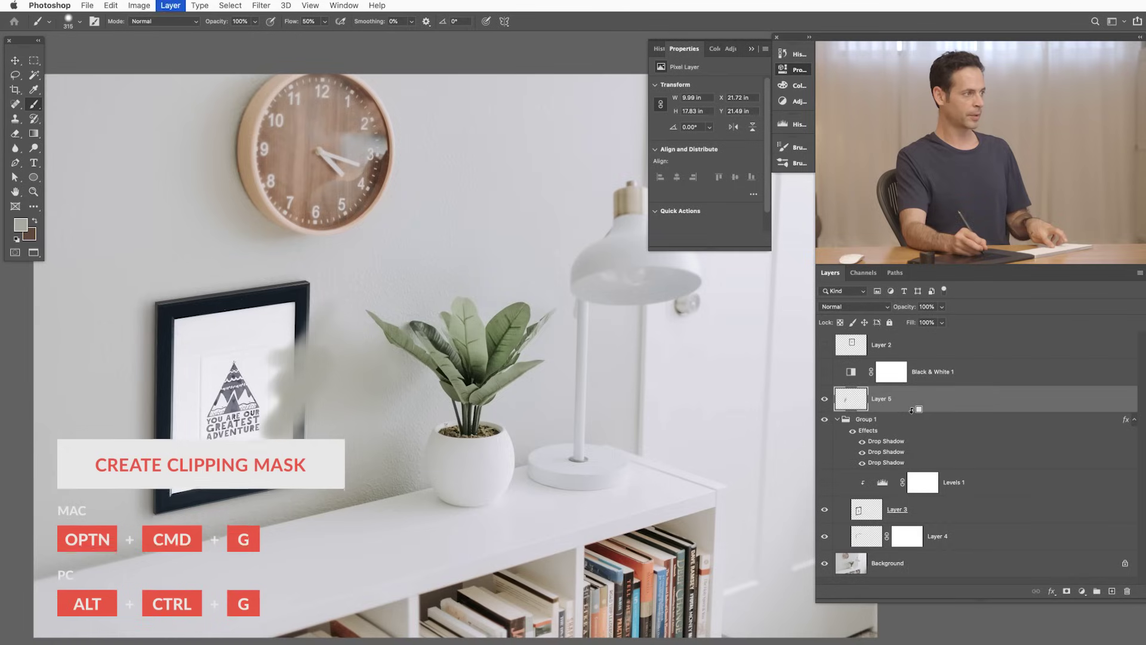
pyautogui.press('alt+super+g')
pyautogui.press('alt+super+g')
pyautogui.press('alt+super+g')
pyautogui.press('alt+super+g')
pyautogui.press('alt+super+g')
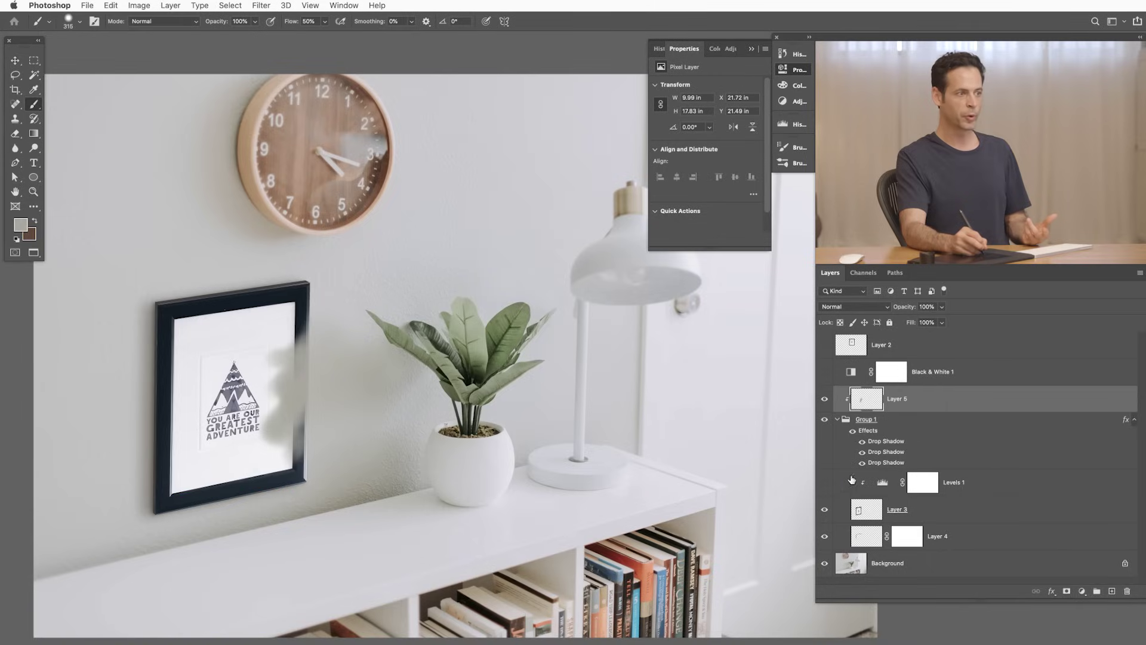
pyautogui.click(837, 420)
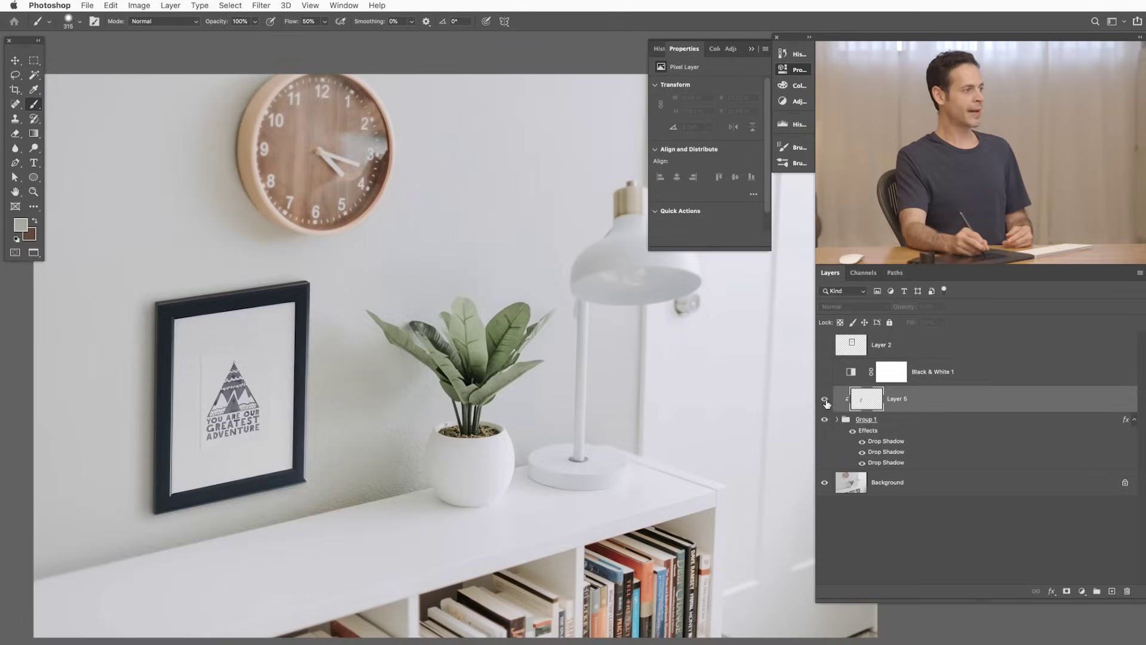
pyautogui.doubleClick(825, 400)
pyautogui.click(826, 401)
pyautogui.doubleClick(825, 404)
pyautogui.click(825, 400)
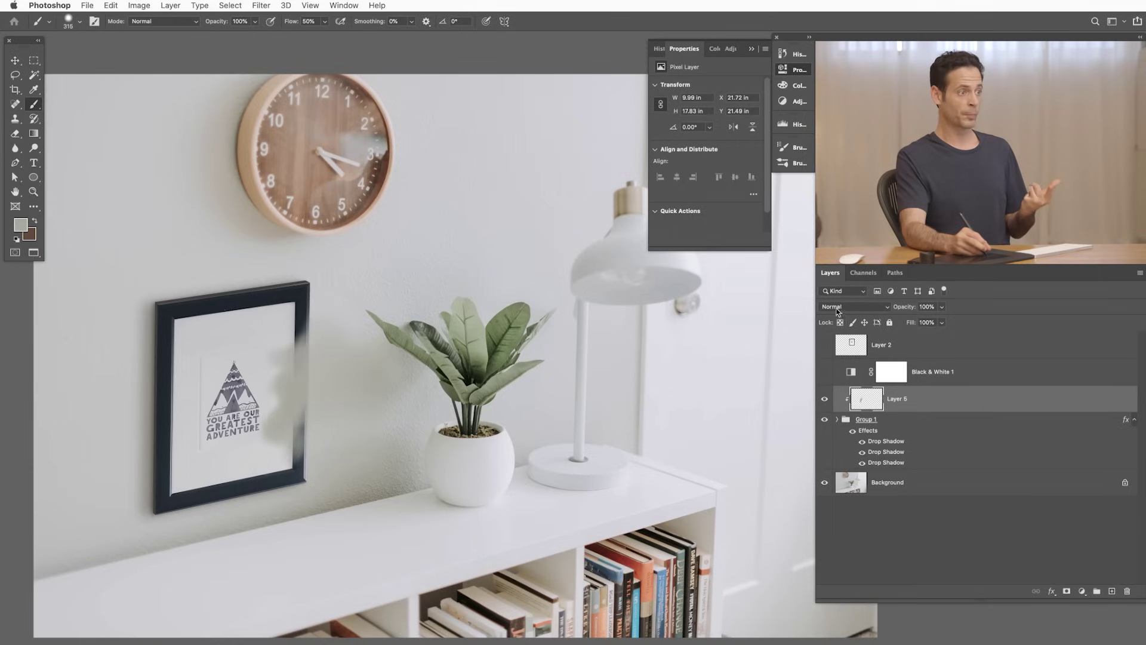
# Step: Set Layer 5's blend mode to Multiply and check the darkened wall on and off
pyautogui.click(838, 308)
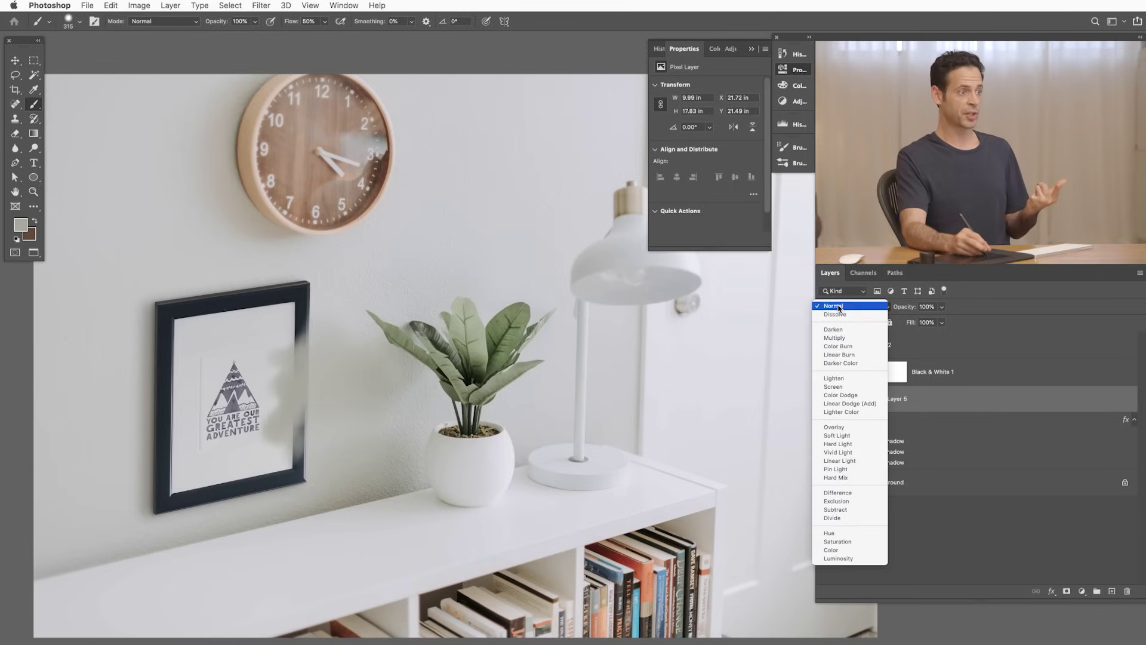
pyautogui.click(844, 338)
pyautogui.click(825, 400)
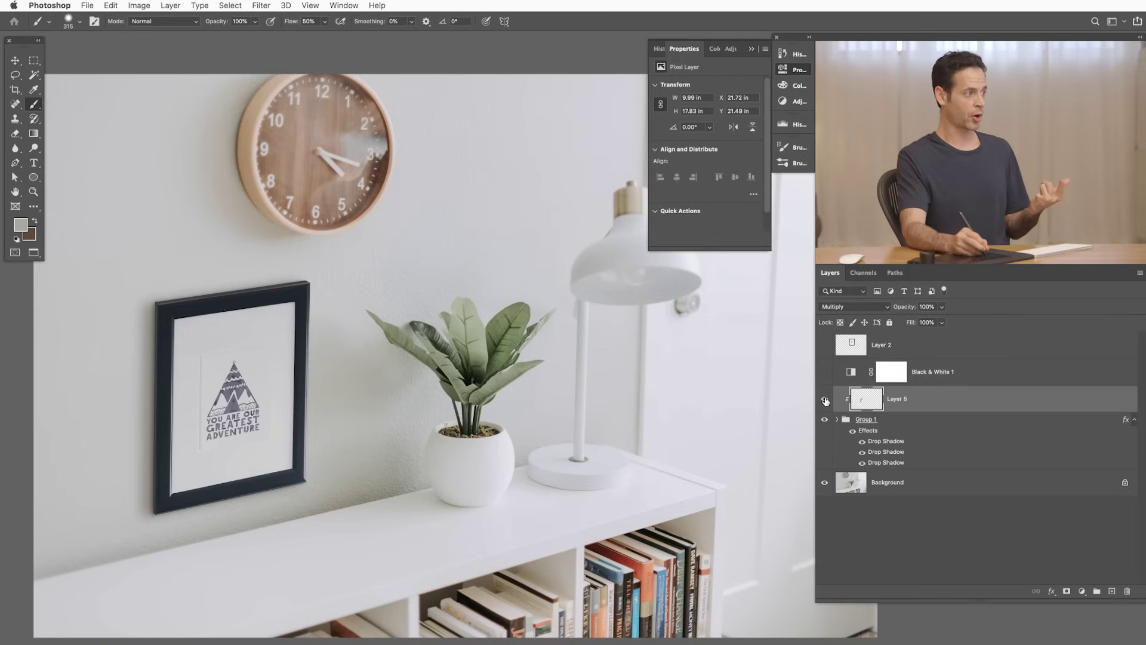
pyautogui.click(825, 400)
pyautogui.click(825, 400)
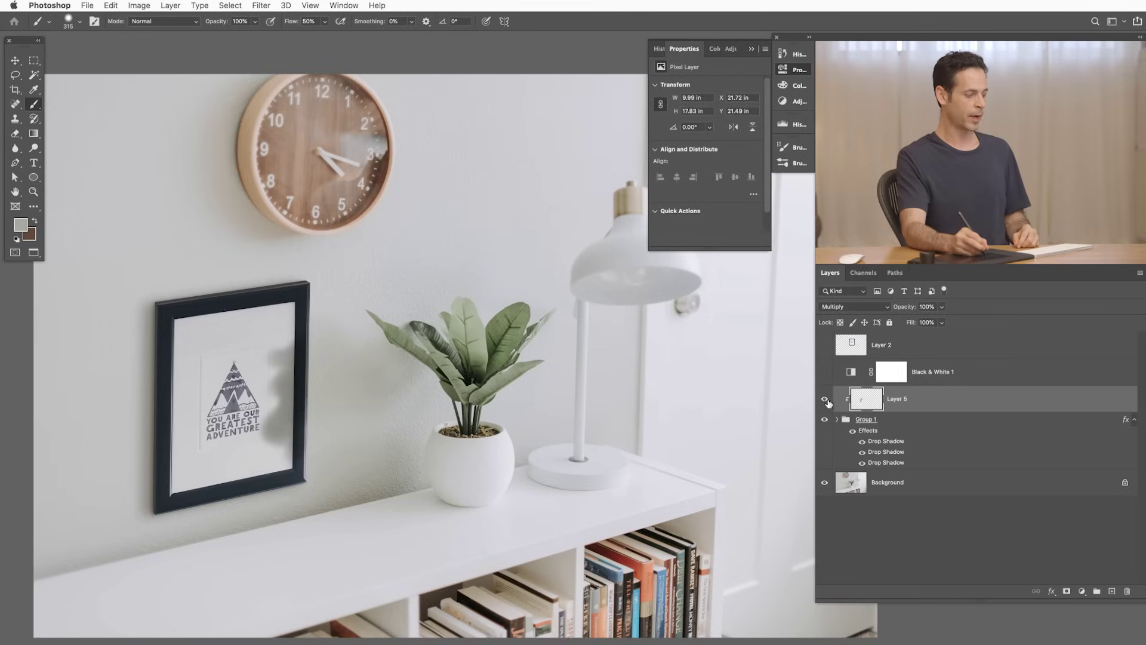
pyautogui.press('super+alt+shift+g')
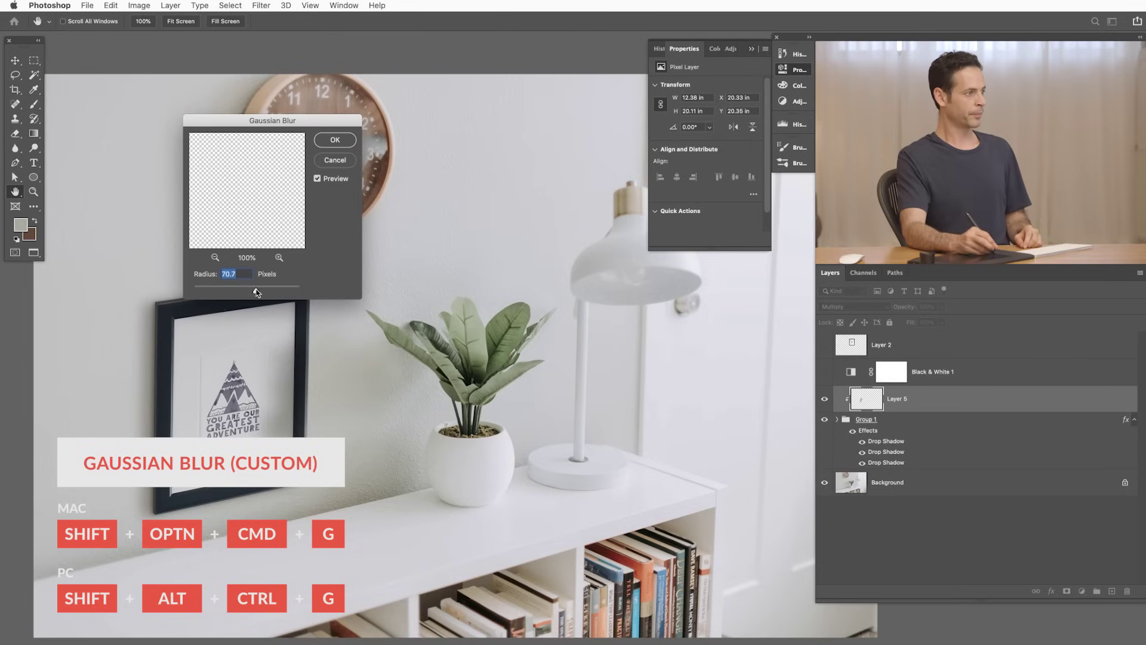
# Step: Apply a 70.7-pixel Gaussian Blur to Layer 5 and set its opacity to 50%
pyautogui.click(341, 143)
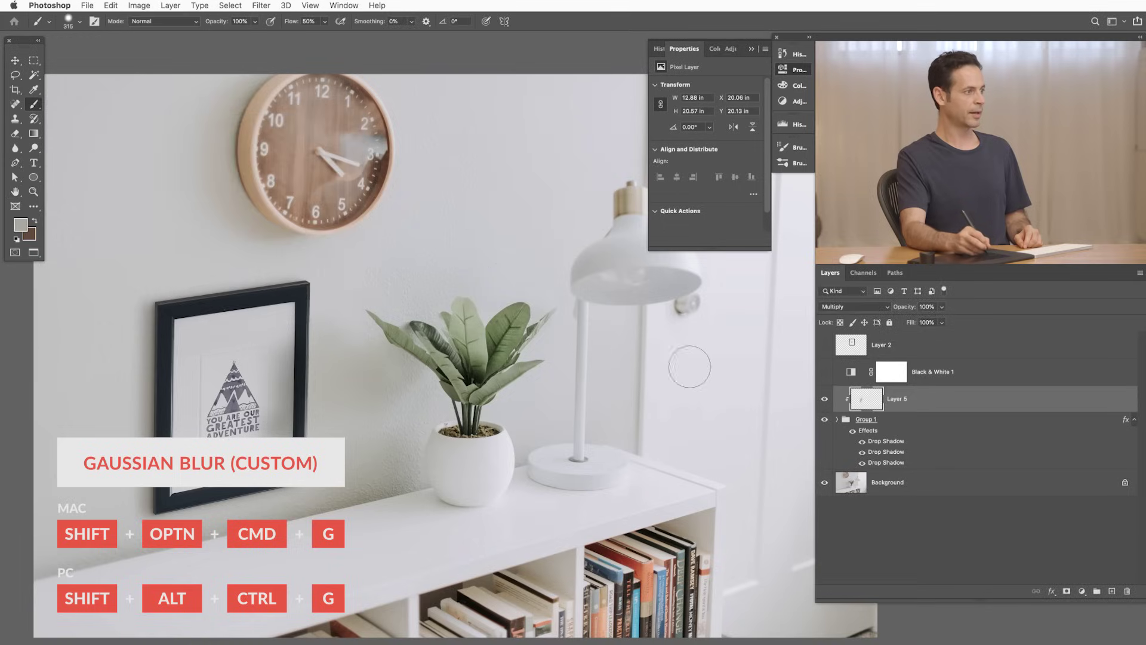
pyautogui.moveTo(908, 309); pyautogui.dragTo(890, 312)
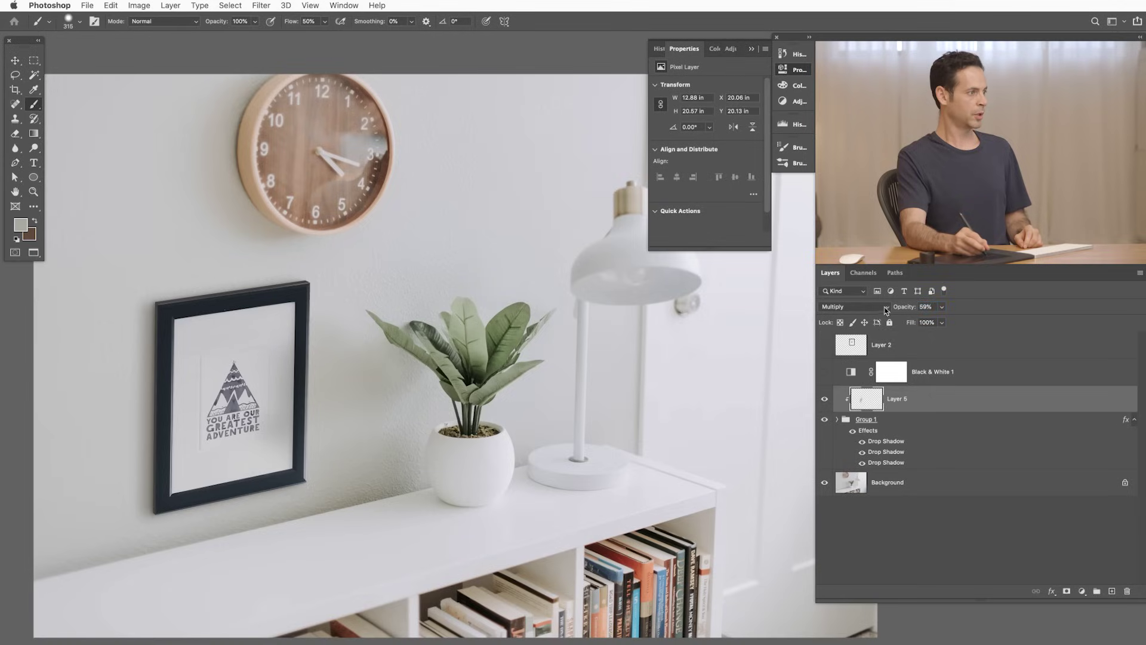
pyautogui.click(826, 400)
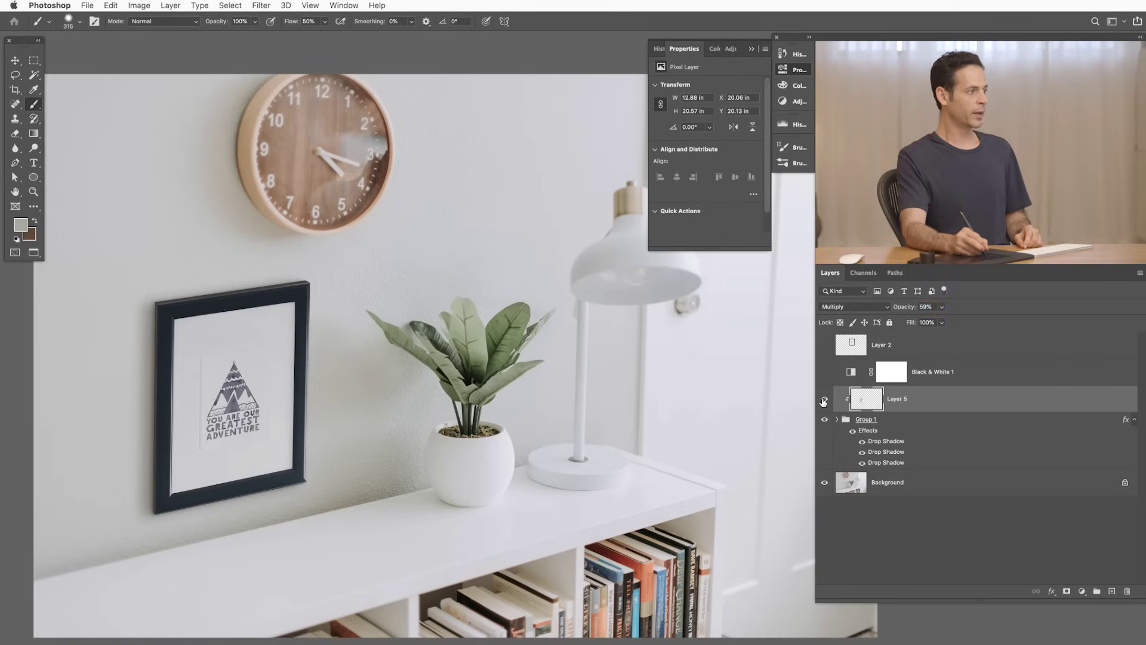
pyautogui.click(825, 400)
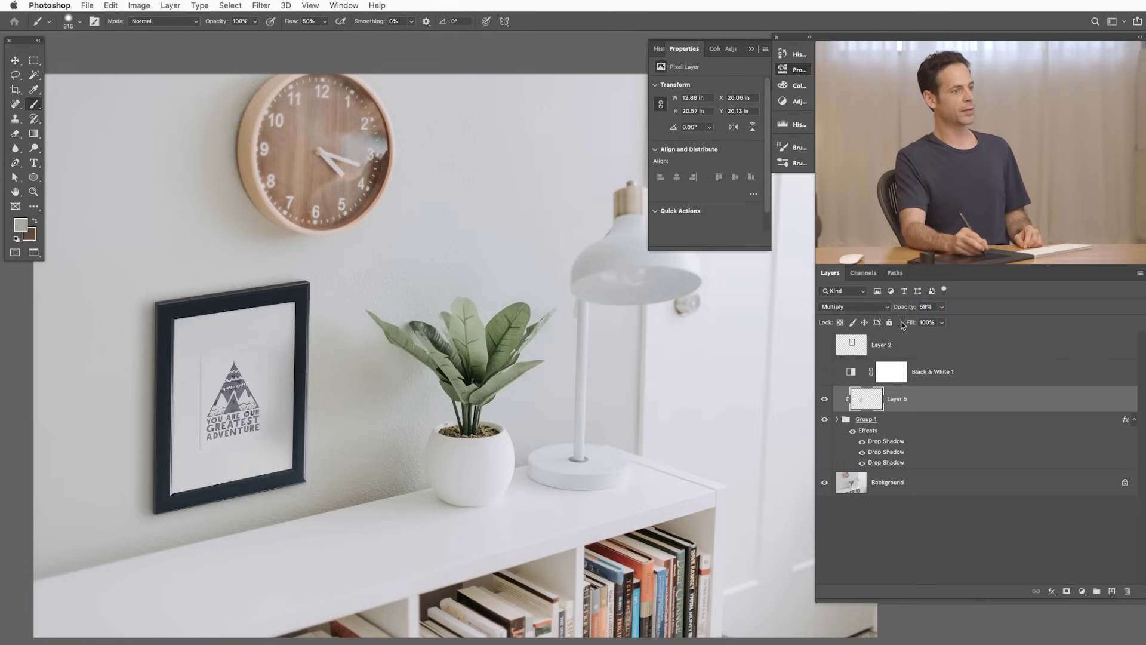
pyautogui.press('v')
pyautogui.press('5')
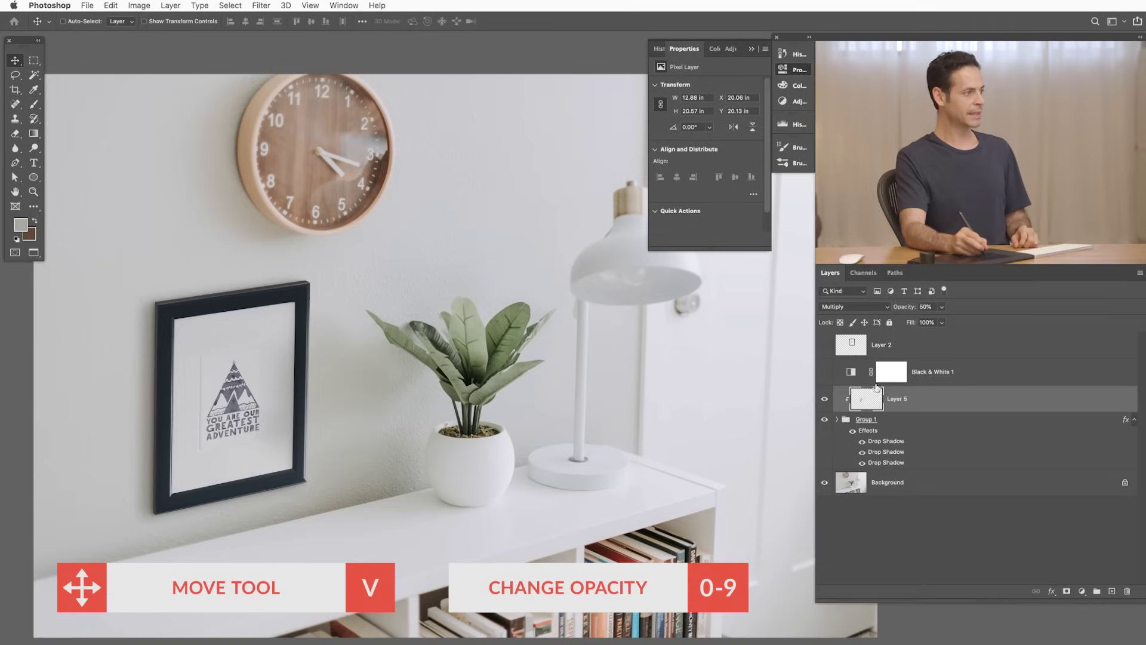
pyautogui.click(825, 400)
pyautogui.click(826, 400)
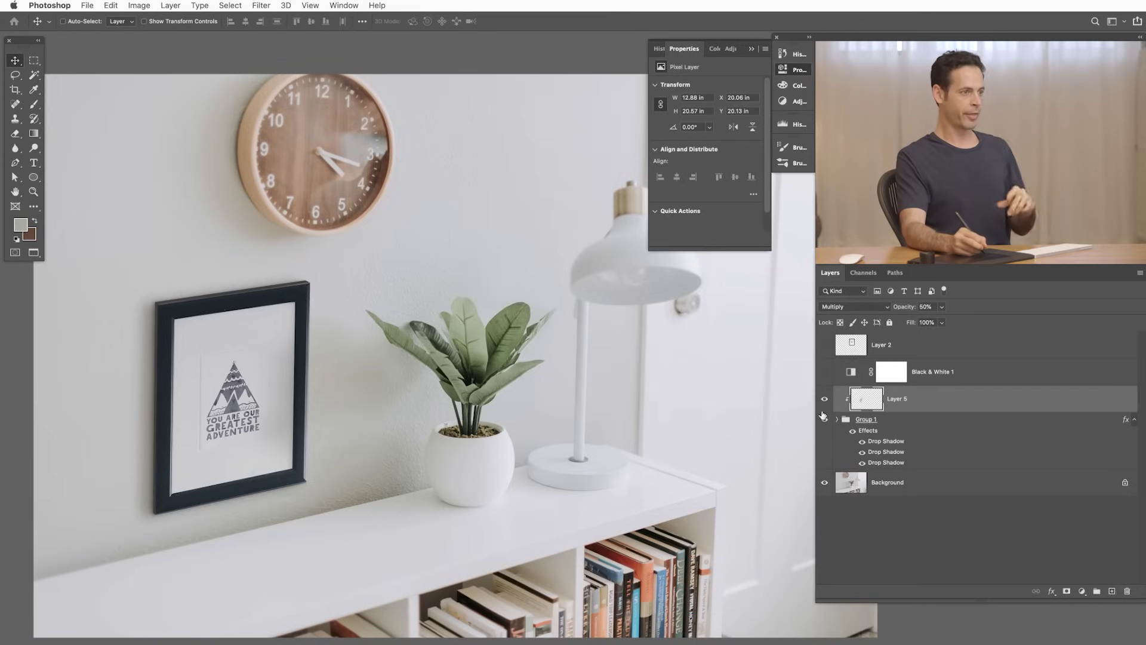
pyautogui.hotkey('alt', '[')
# Step: Move Group 1's framed print further left on the wall to its final spot
pyautogui.moveTo(579, 463)
pyautogui.mouseDown()
pyautogui.moveTo(575, 482)
pyautogui.moveTo(555, 487)
pyautogui.mouseUp()
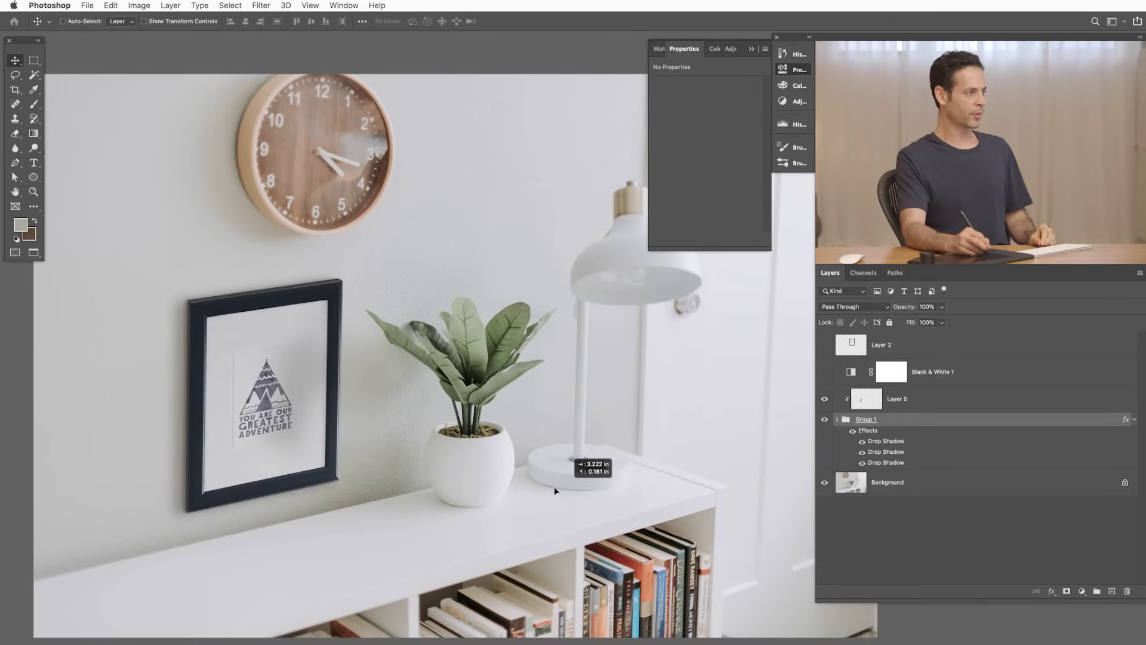
pyautogui.moveTo(554, 491); pyautogui.dragTo(546, 490)
pyautogui.moveTo(489, 467)
pyautogui.mouseDown()
pyautogui.moveTo(405, 477)
pyautogui.moveTo(519, 477)
pyautogui.moveTo(422, 482)
pyautogui.moveTo(457, 481)
pyautogui.moveTo(438, 480)
pyautogui.mouseUp()
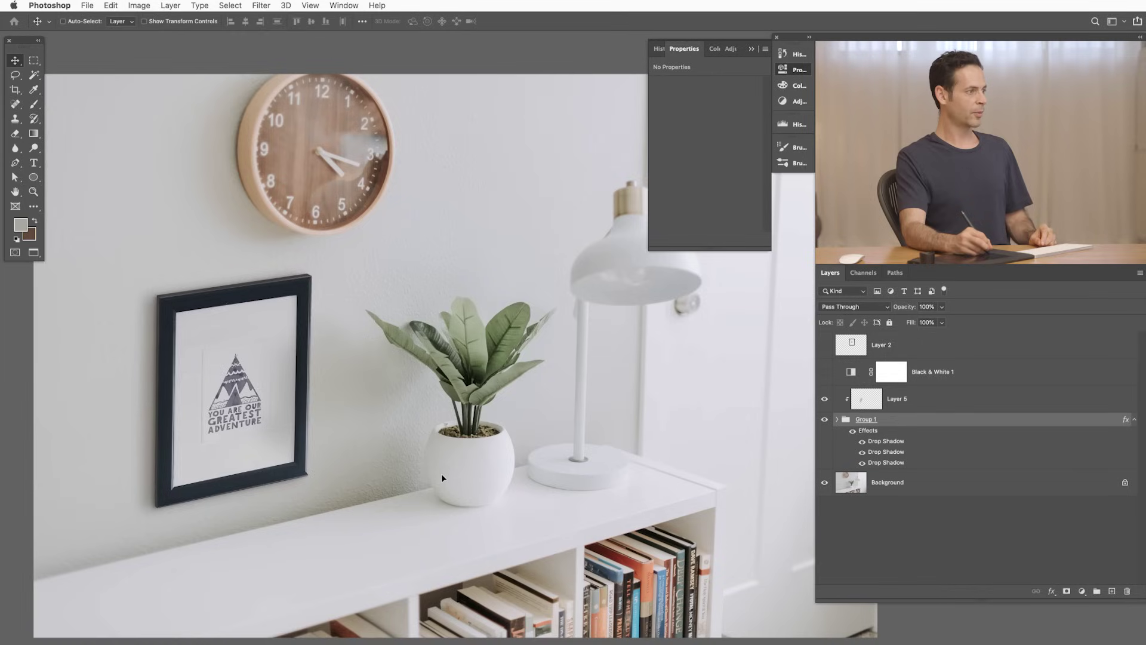
pyautogui.moveTo(440, 473); pyautogui.dragTo(441, 474)
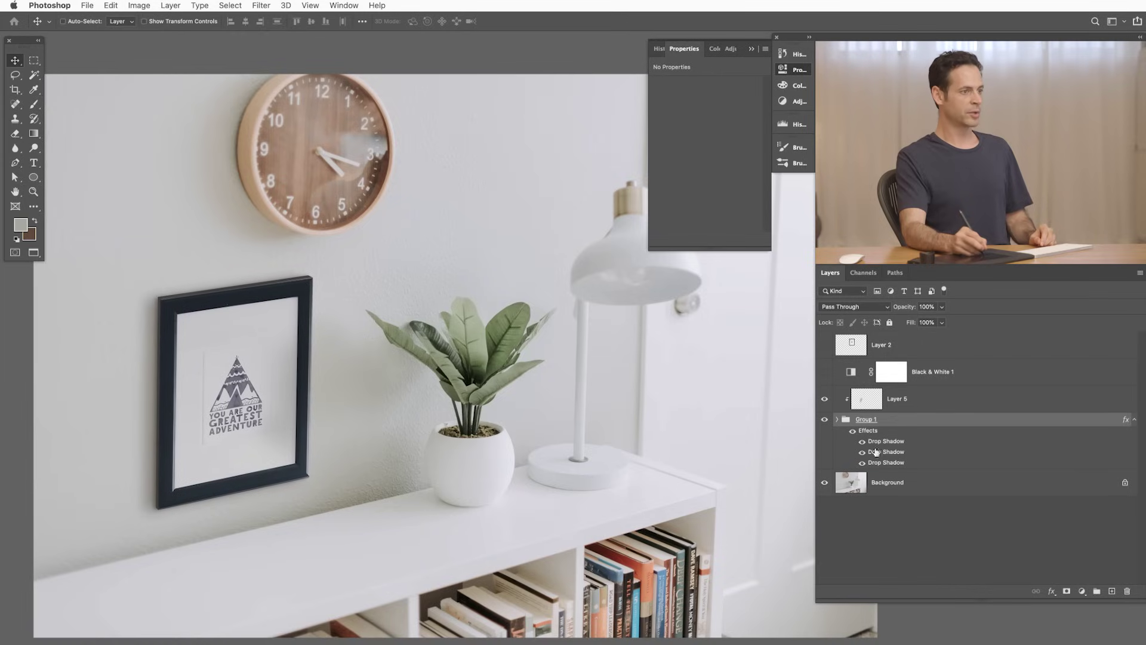
# Step: Check the frame's drop shadows, then reveal and delete the spare Layer 2
pyautogui.click(852, 433)
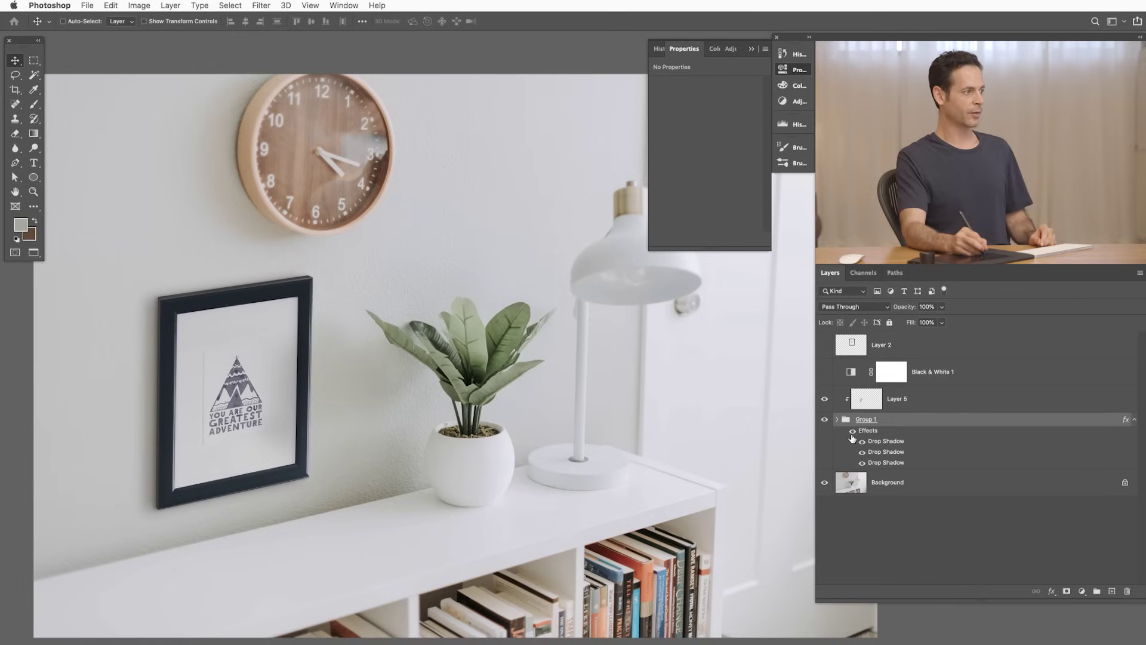
pyautogui.click(838, 421)
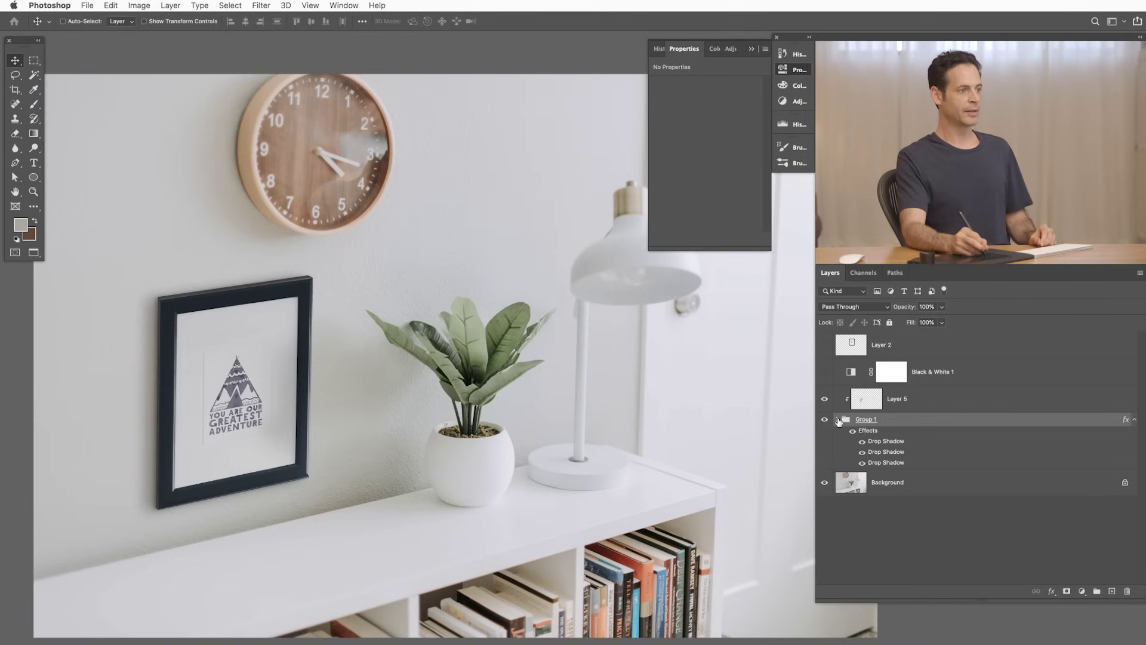
pyautogui.click(825, 345)
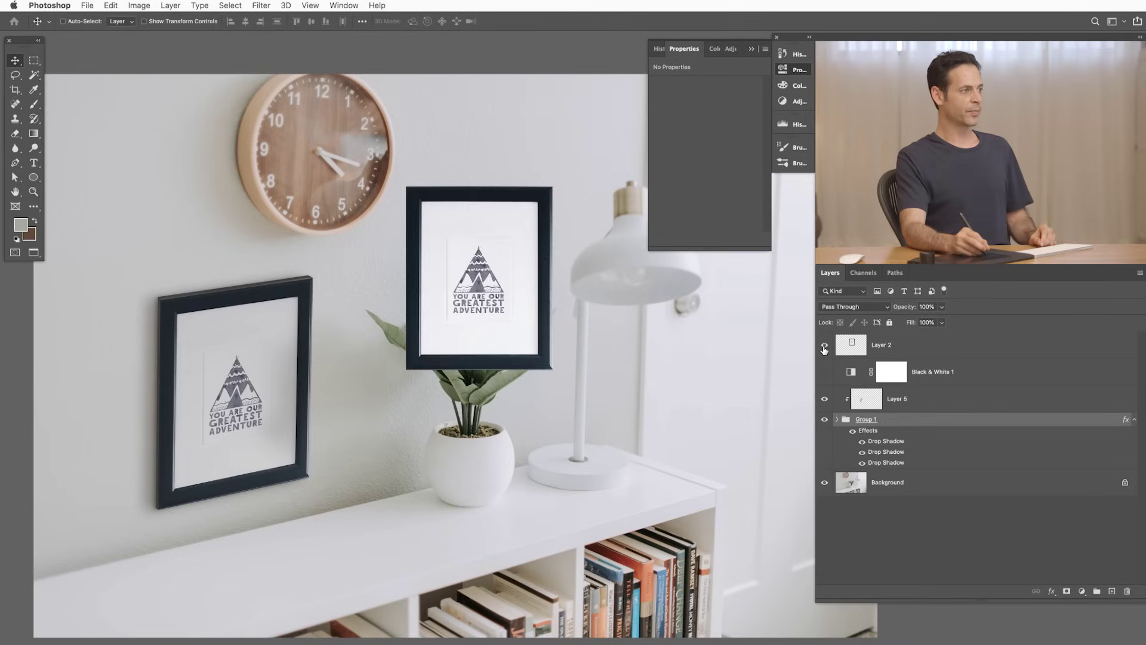
pyautogui.click(912, 349)
pyautogui.press('Delete')
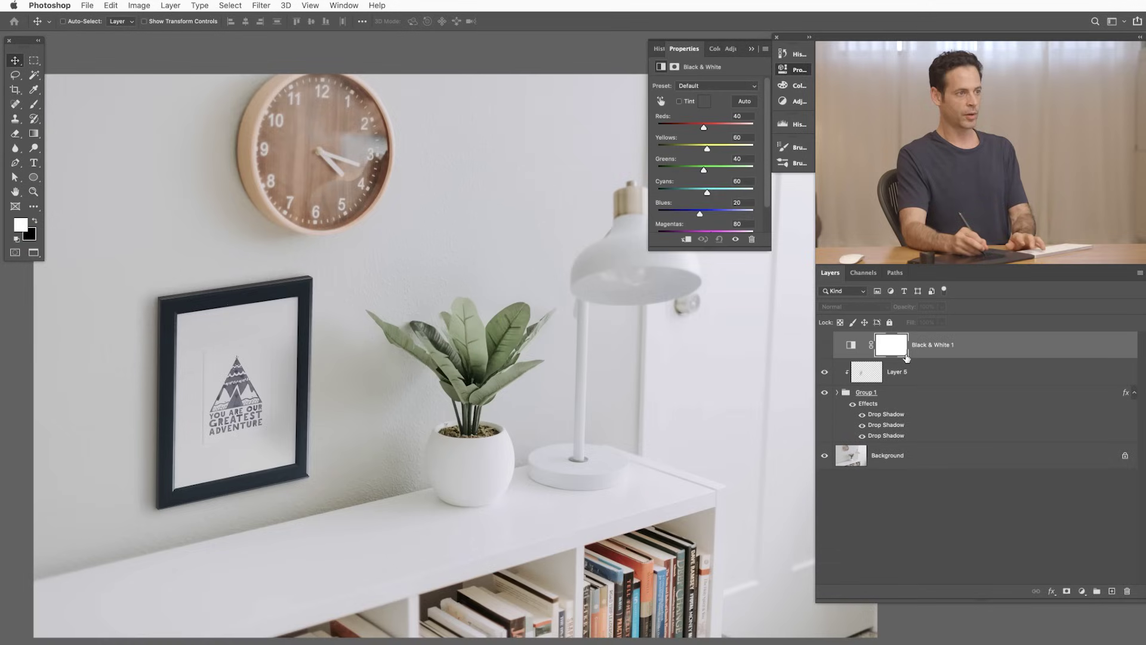
# Step: Delete the Black & White 1 adjustment layer and pan the photo to review it
pyautogui.press('Delete')
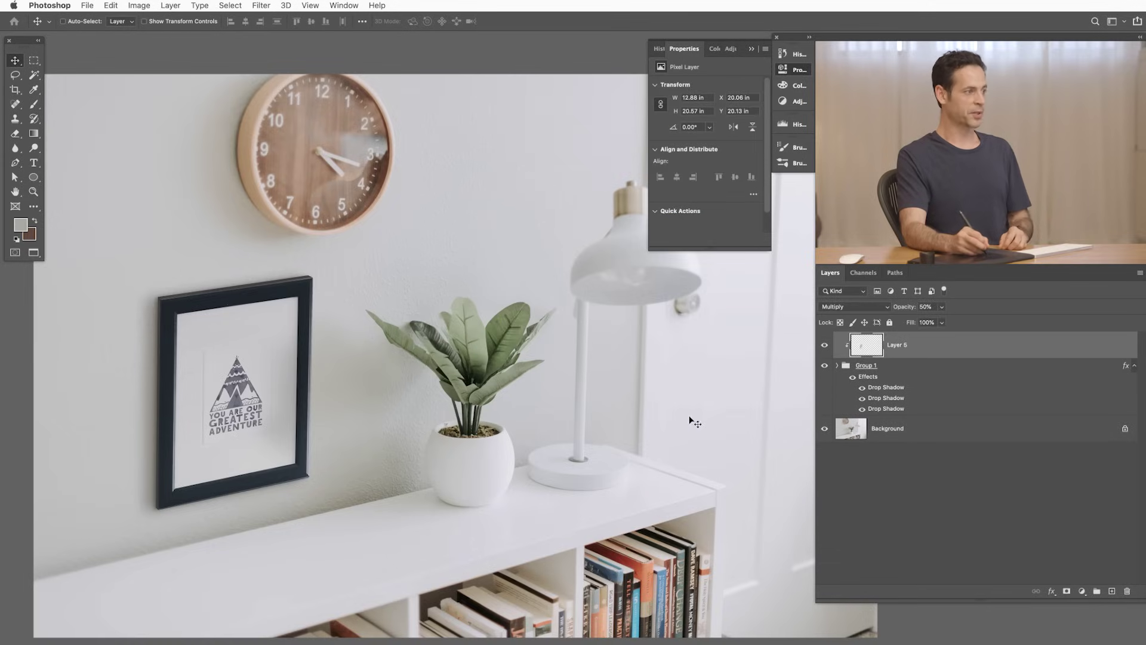
pyautogui.moveTo(619, 442)
pyautogui.mouseDown()
pyautogui.moveTo(579, 418)
pyautogui.moveTo(595, 433)
pyautogui.mouseUp()
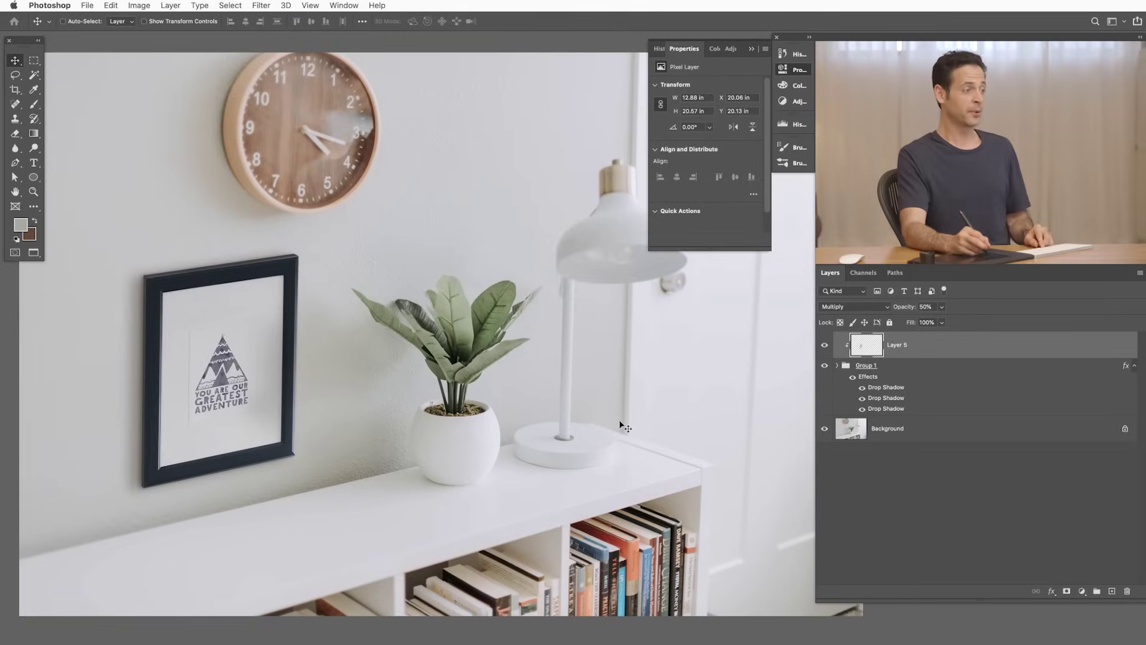